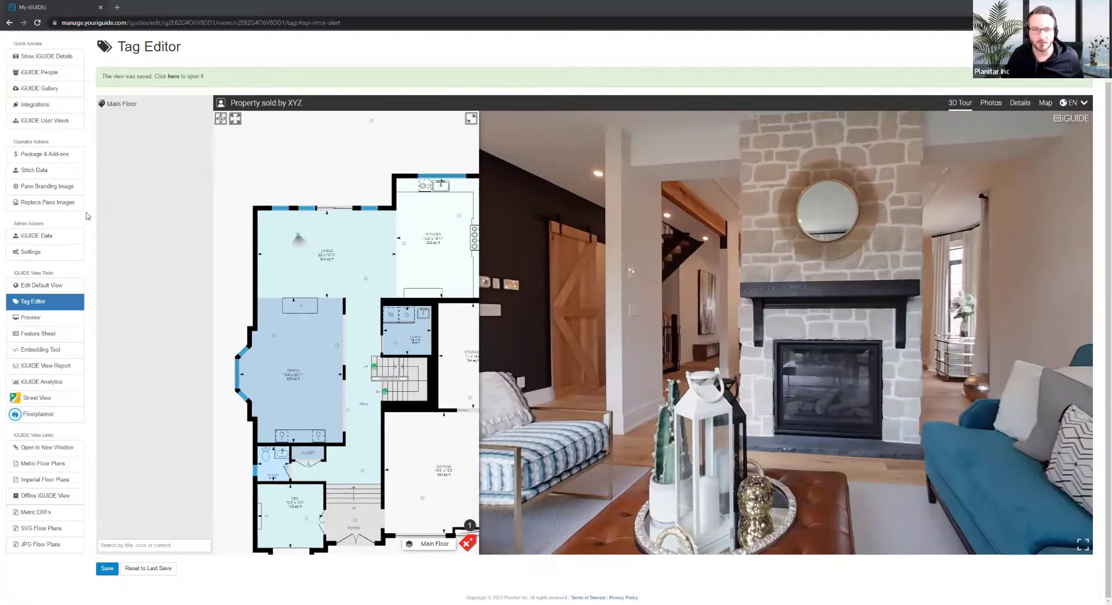
pyautogui.scroll(1, 87, 216)
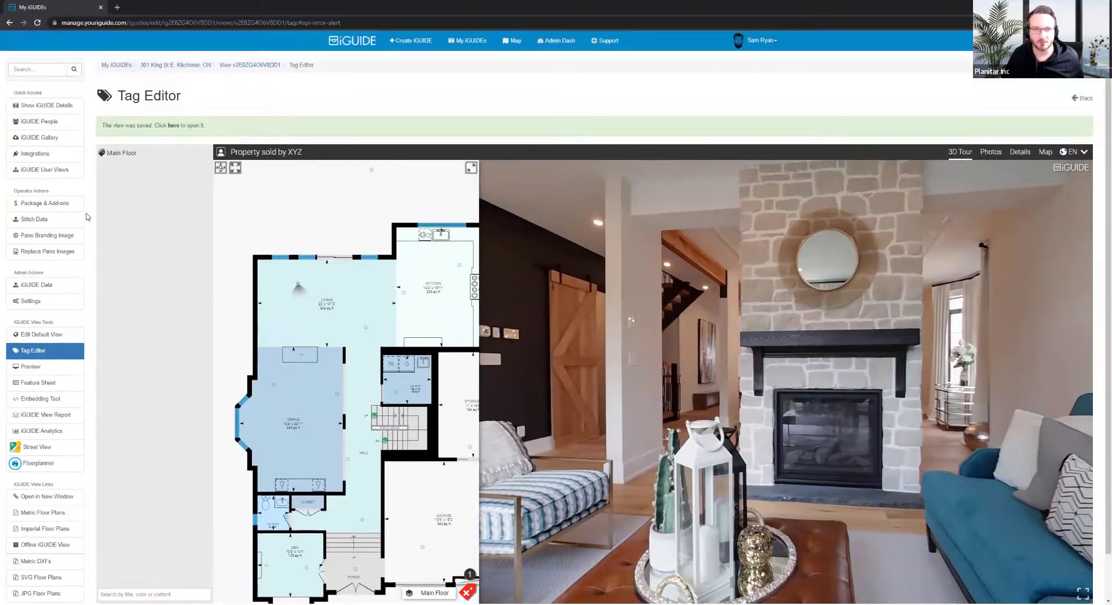
pyautogui.click(162, 65)
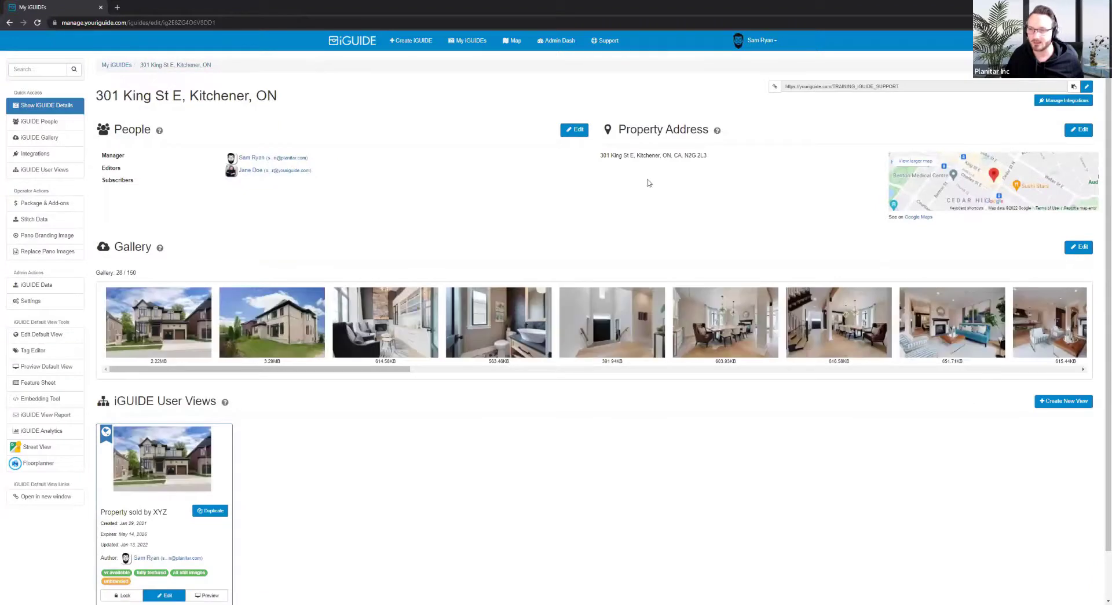
pyautogui.scroll(-1, 451, 250)
pyautogui.scroll(1, 455, 238)
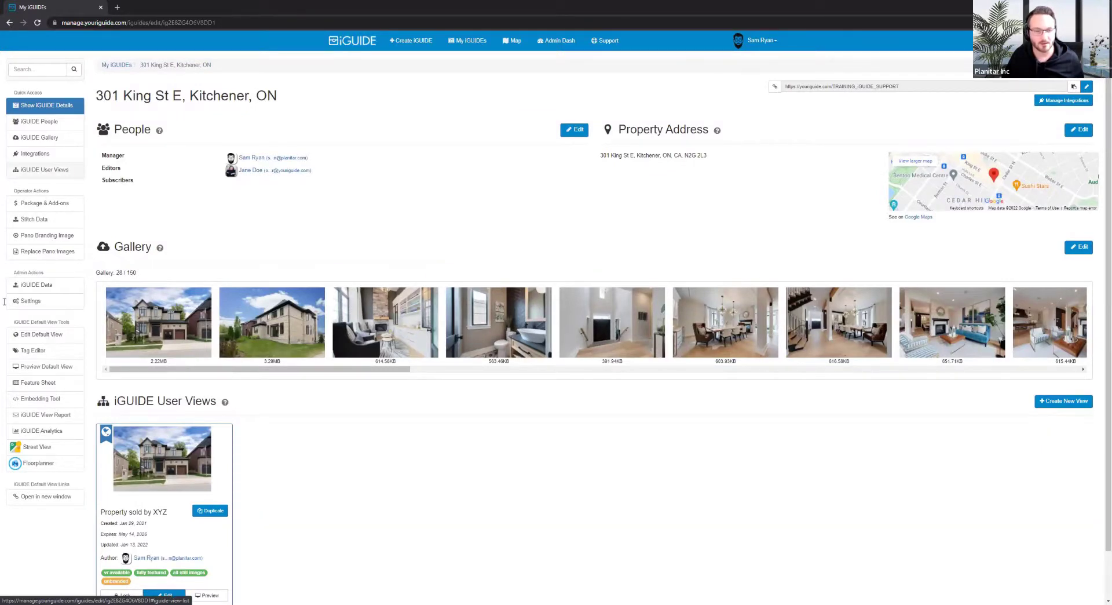
pyautogui.scroll(-2, 94, 324)
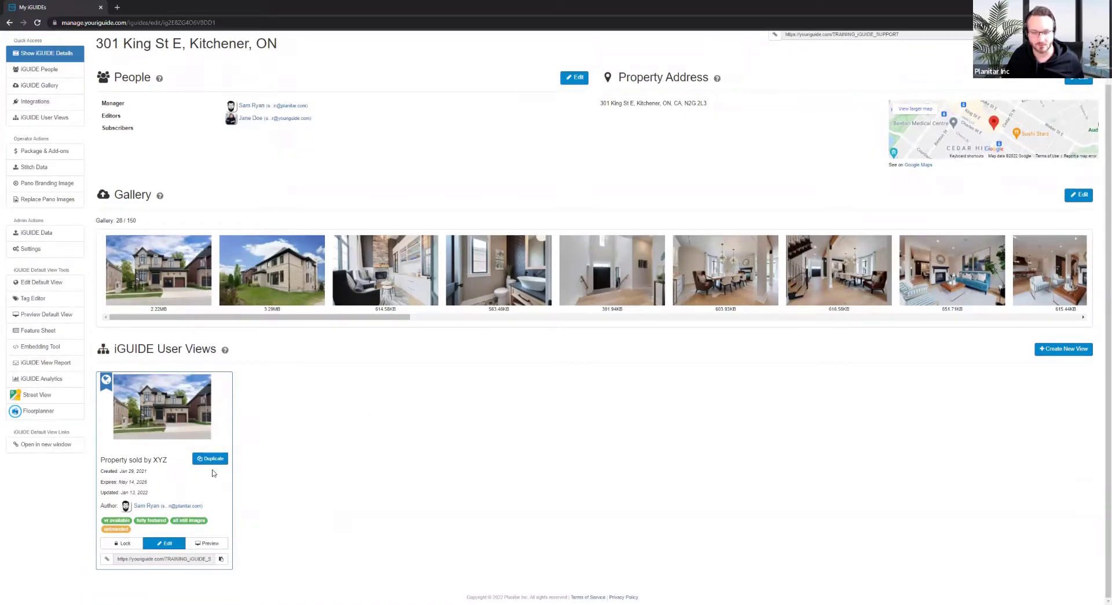
# Duplicate the 'Property sold by XYZ' view, delete that copy, then go to the default view's Tag Editor
pyautogui.click(224, 461)
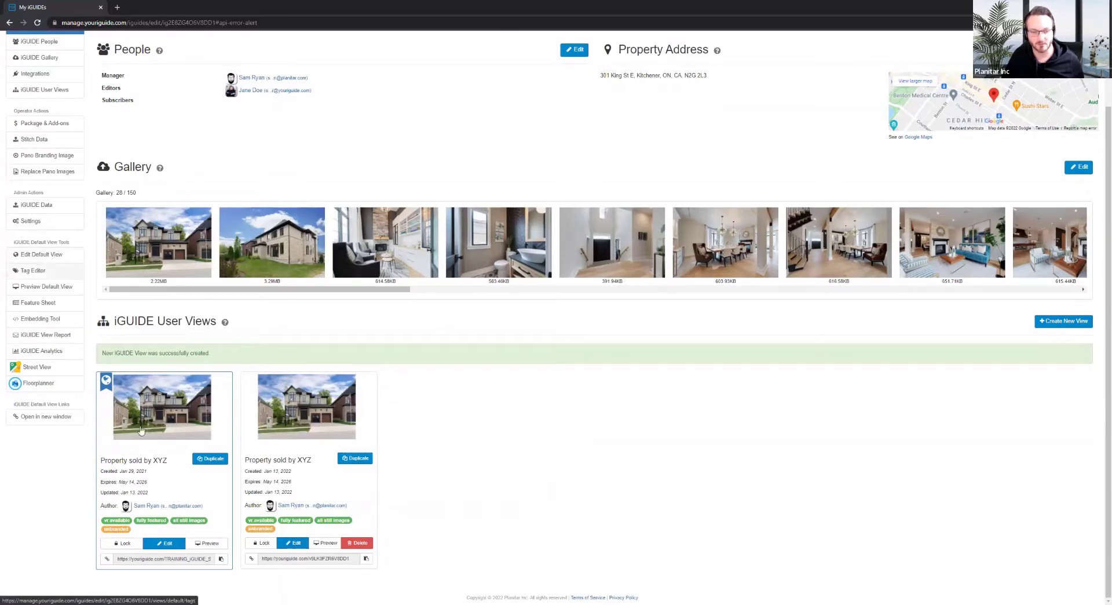
pyautogui.click(365, 549)
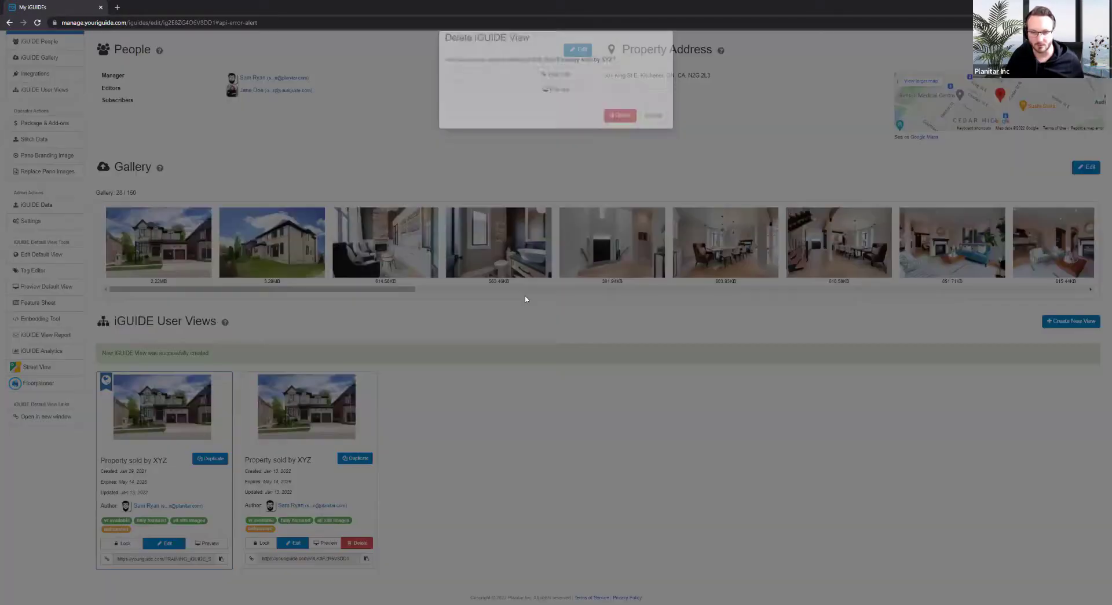
pyautogui.click(621, 134)
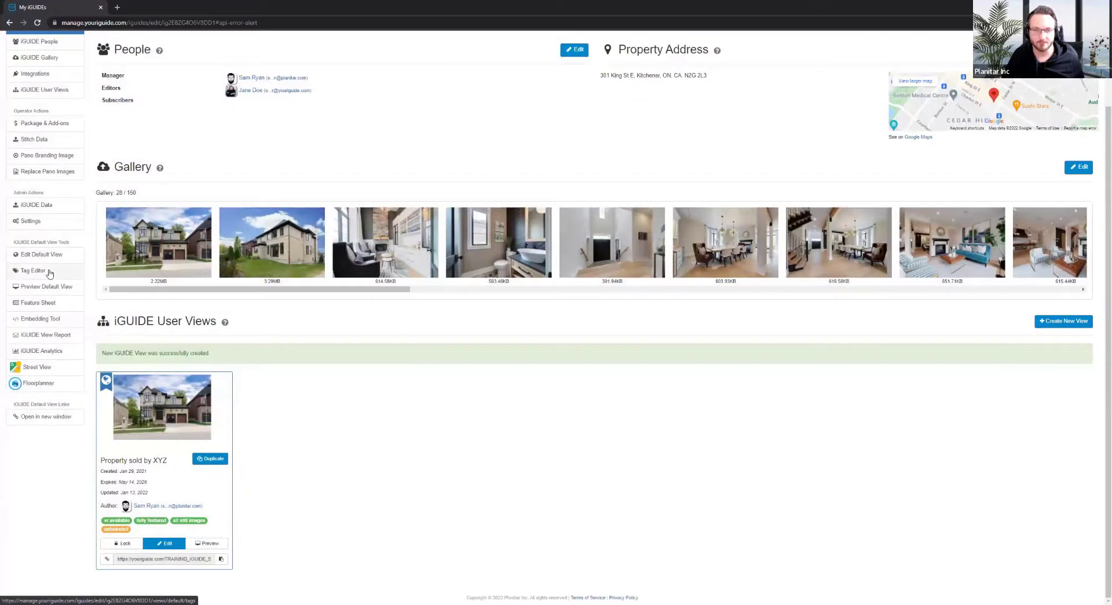
pyautogui.click(33, 271)
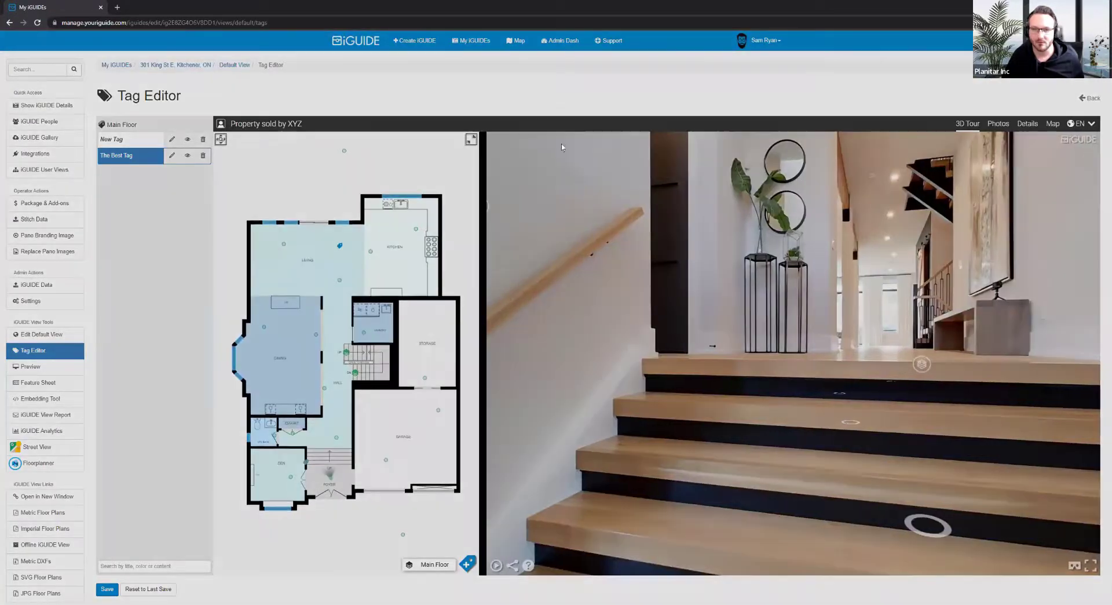
# Delete 'The Best Tag' and 'New Tag', leaving the Main Floor tag list empty
pyautogui.click(203, 155)
pyautogui.click(651, 117)
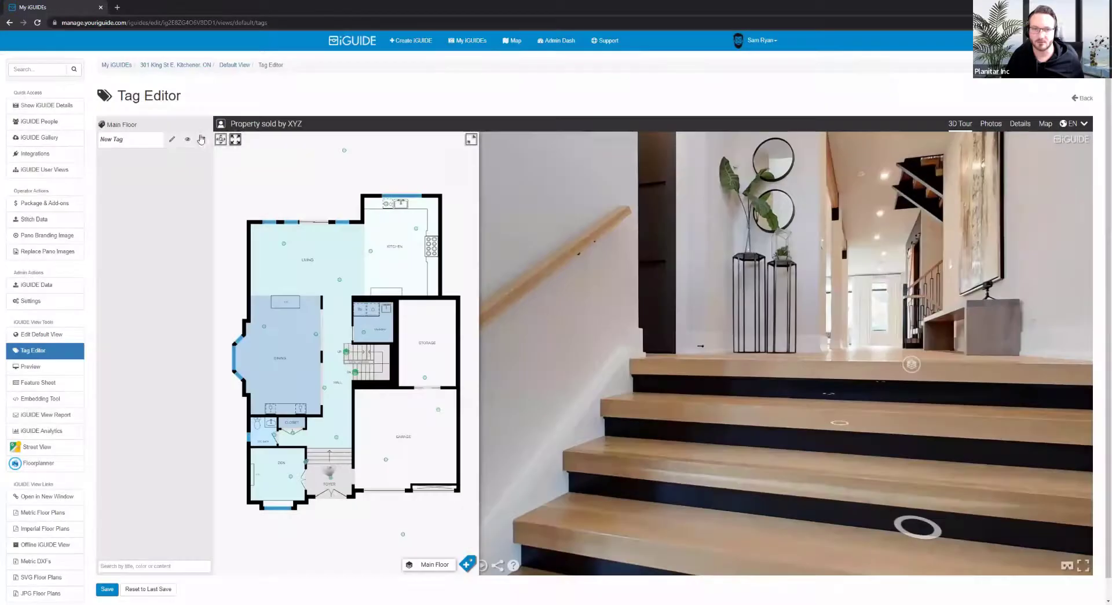
pyautogui.click(201, 139)
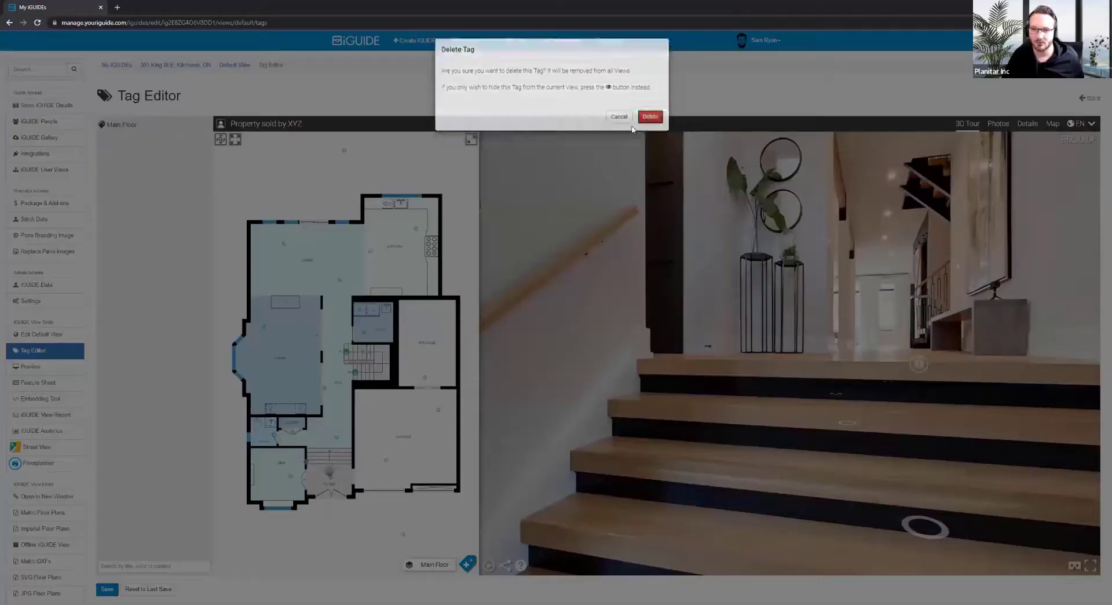
pyautogui.click(651, 115)
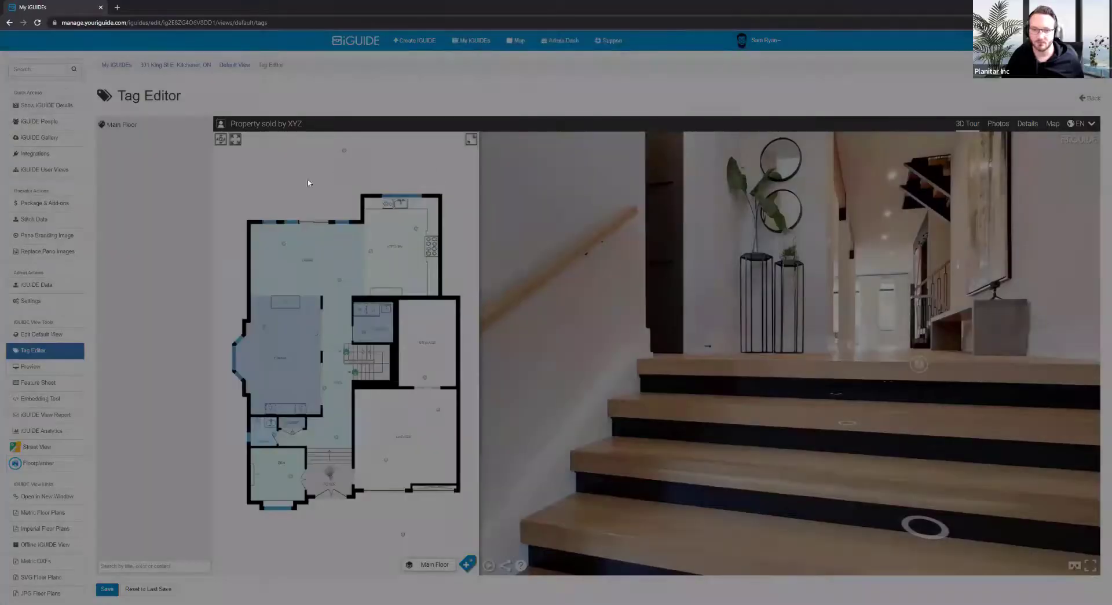
pyautogui.scroll(-1, 94, 187)
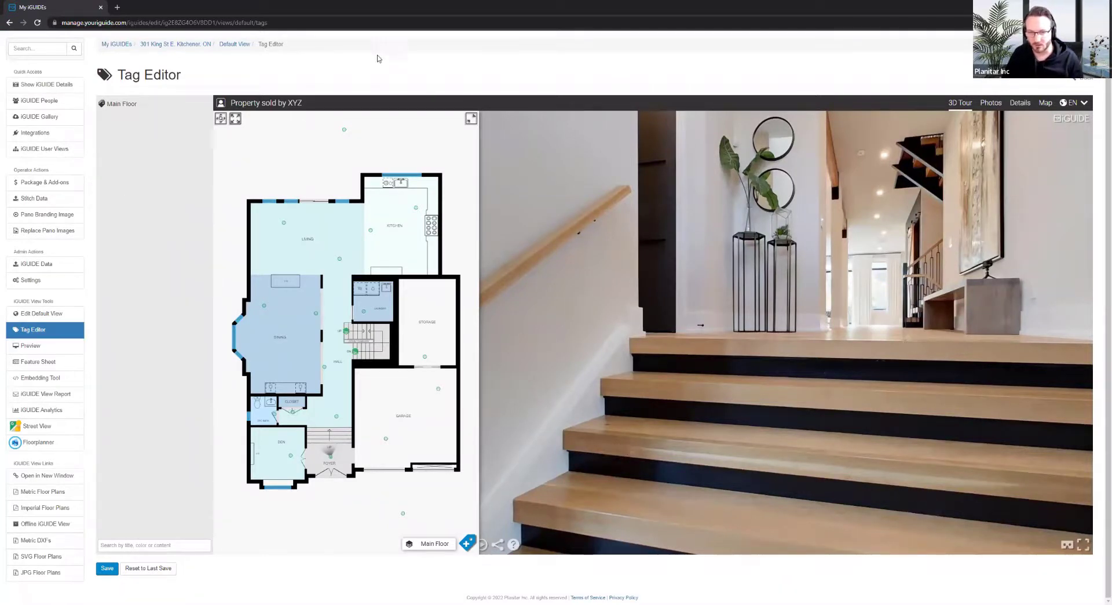
# Start creating a new tag, keeping Tag Placement Mode 1
pyautogui.click(468, 544)
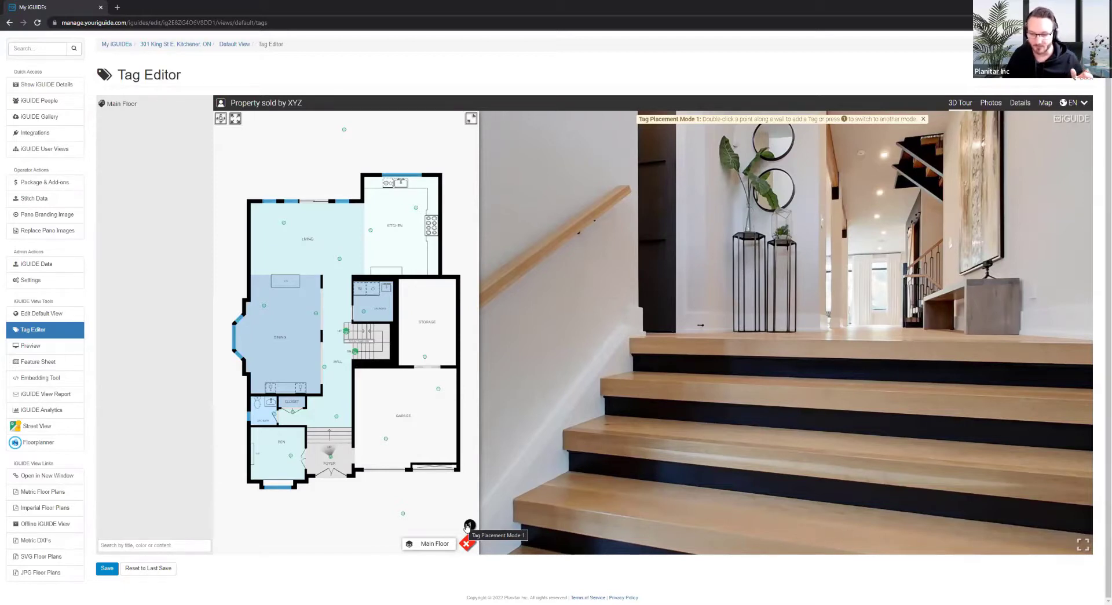
pyautogui.click(468, 526)
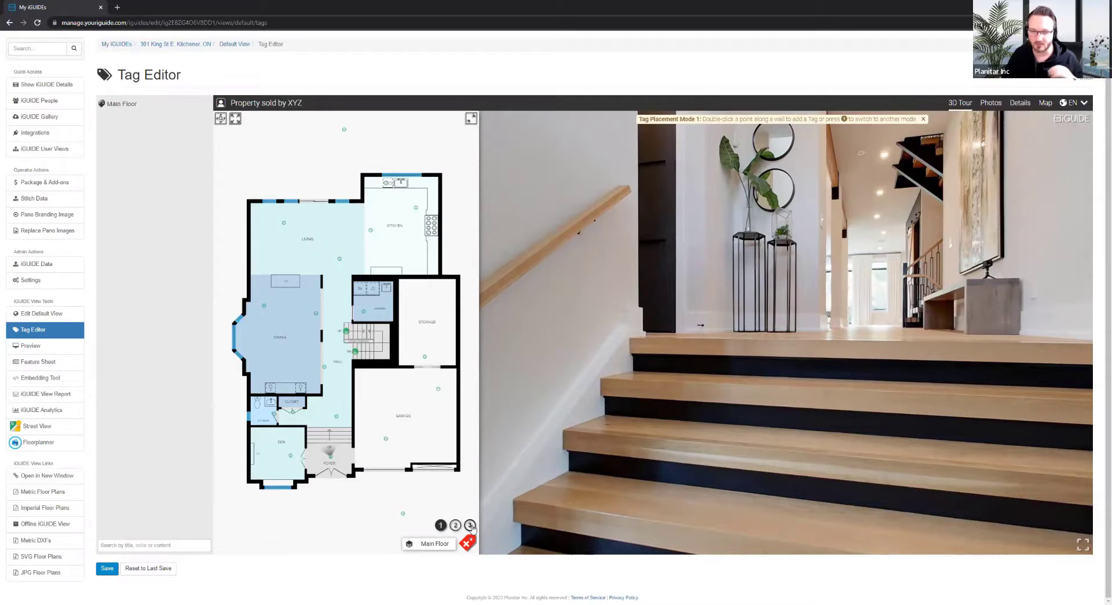
pyautogui.click(441, 525)
# Move the 3D tour to the kitchen panorama, turned toward the tiled backsplash
pyautogui.moveTo(609, 452); pyautogui.dragTo(645, 448)
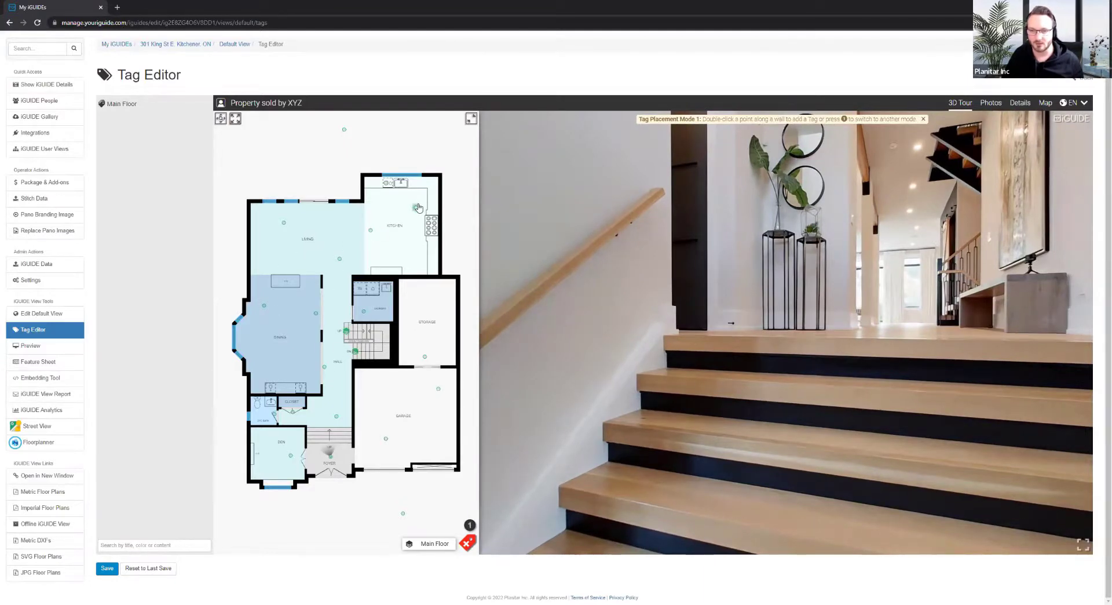
pyautogui.click(417, 207)
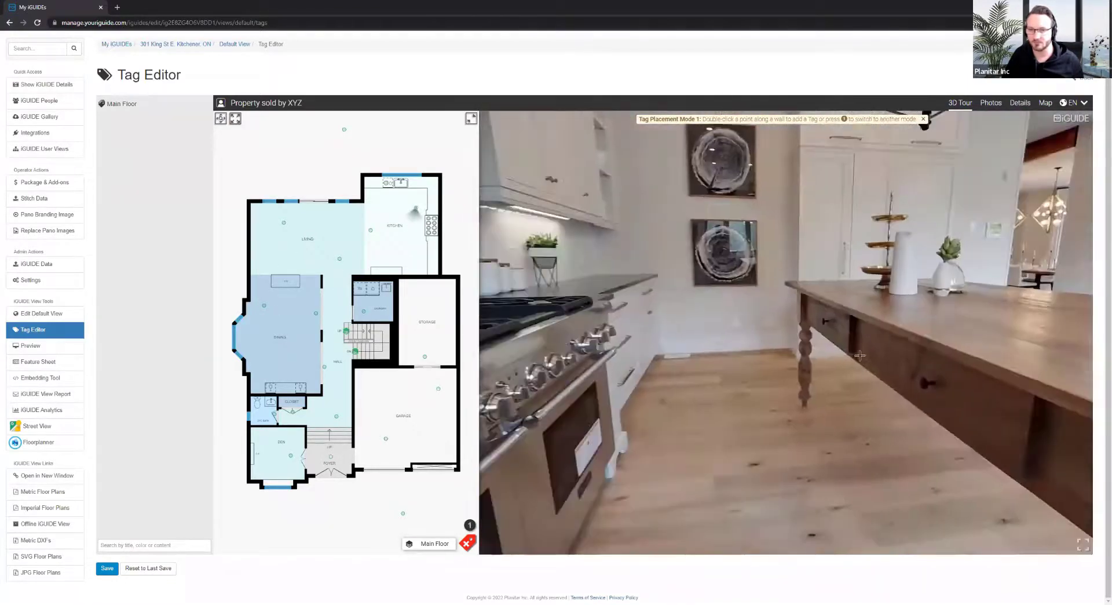
pyautogui.moveTo(860, 355); pyautogui.dragTo(689, 294)
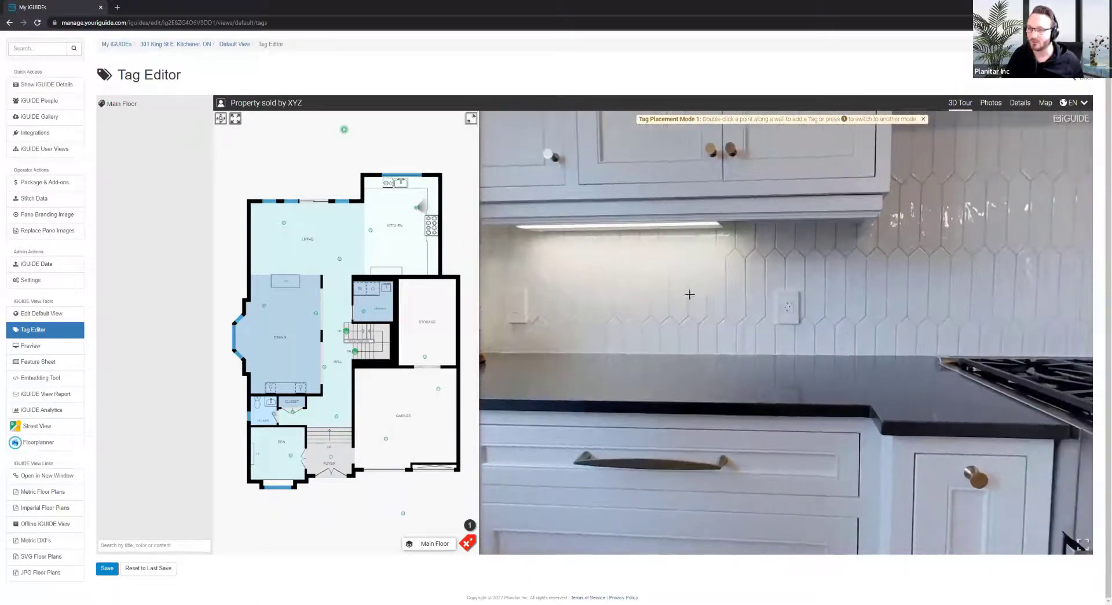
# Drop a new tag on the kitchen backsplash tiles and recentre the panorama on it
pyautogui.doubleClick(649, 280)
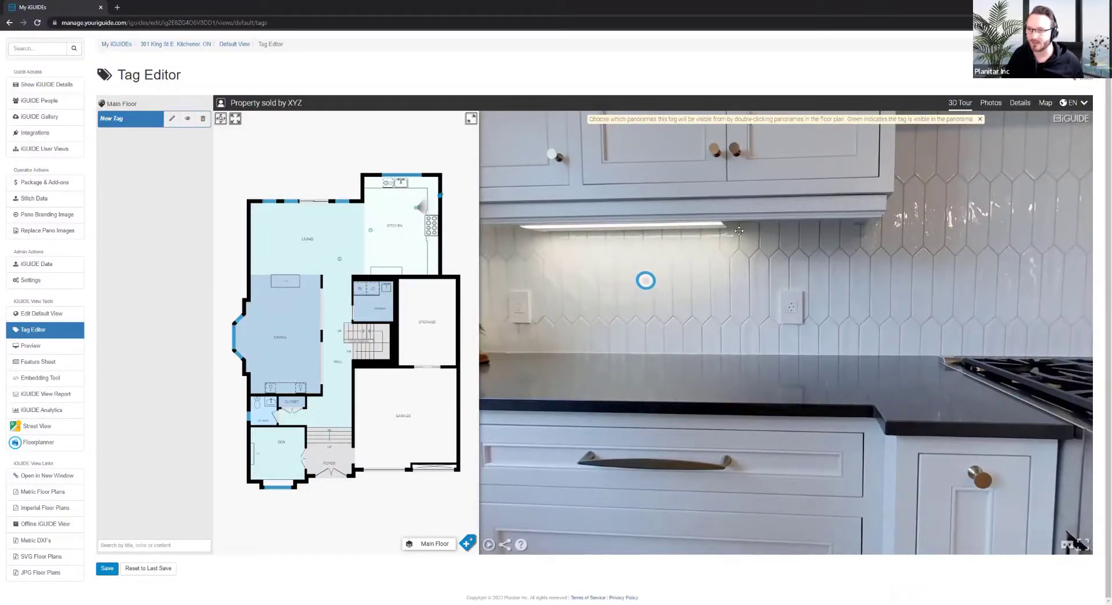
pyautogui.scroll(-3, 693, 255)
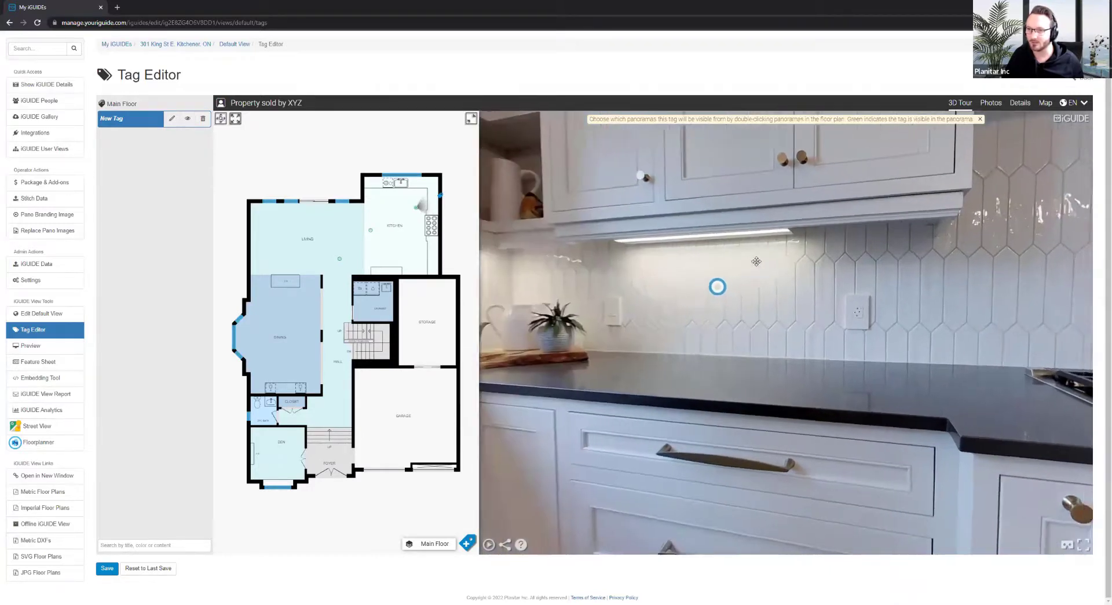
pyautogui.scroll(5, 677, 278)
pyautogui.moveTo(668, 305); pyautogui.dragTo(729, 349)
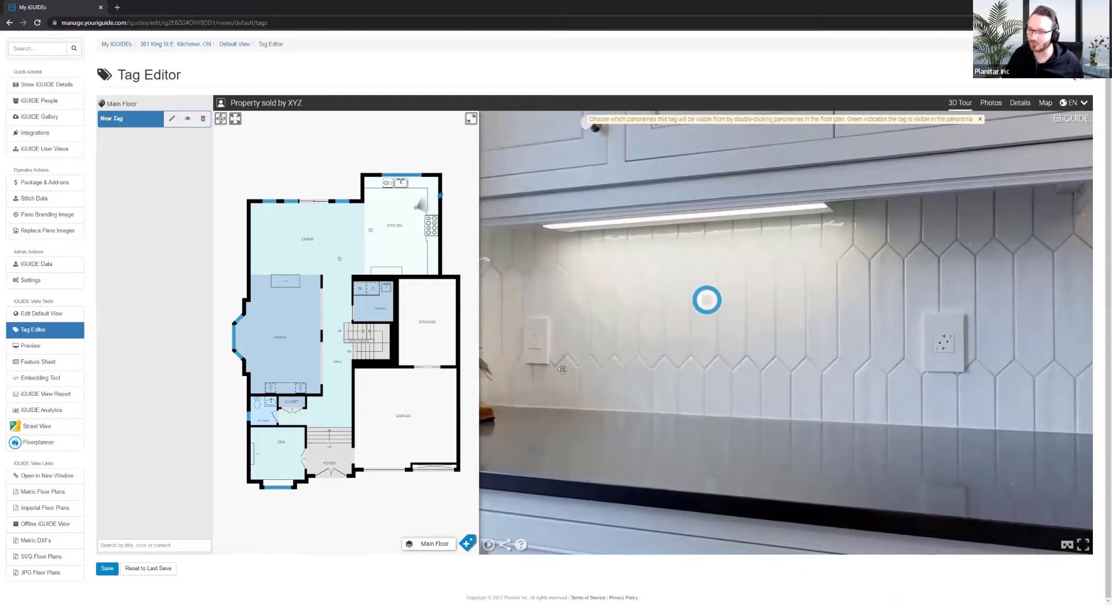
pyautogui.scroll(3, 648, 336)
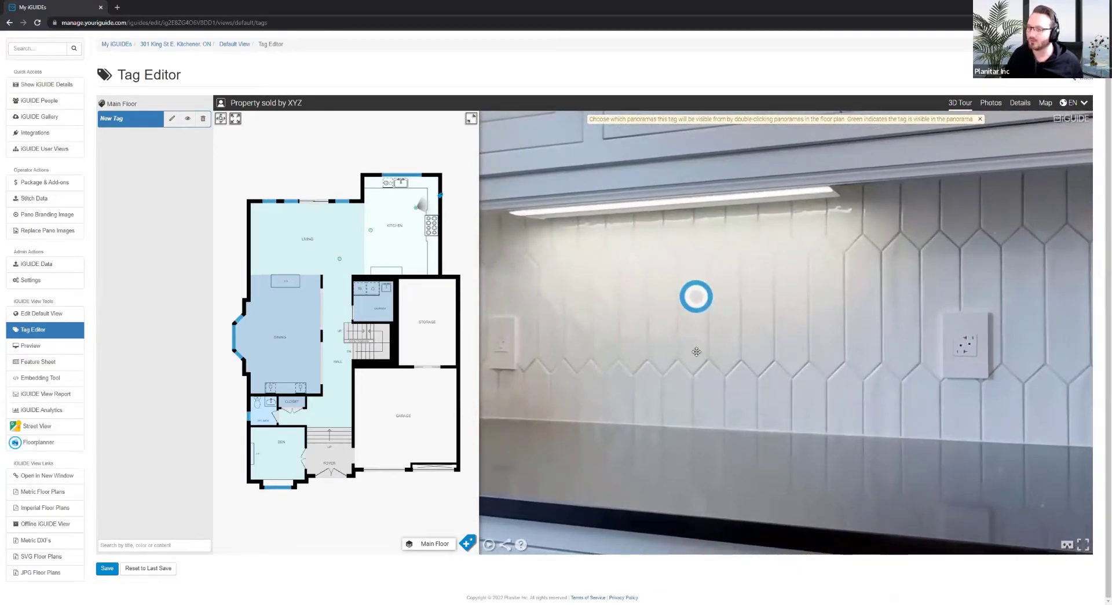
pyautogui.scroll(-3, 697, 352)
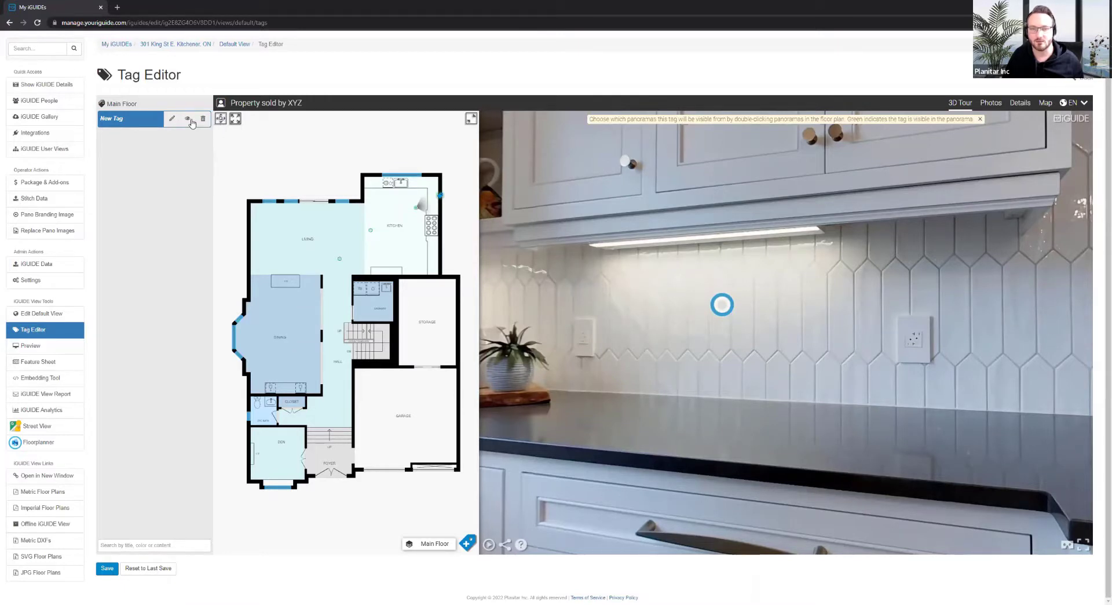
# Toggle the new tag's visibility off and back on, then open it for editing
pyautogui.click(191, 120)
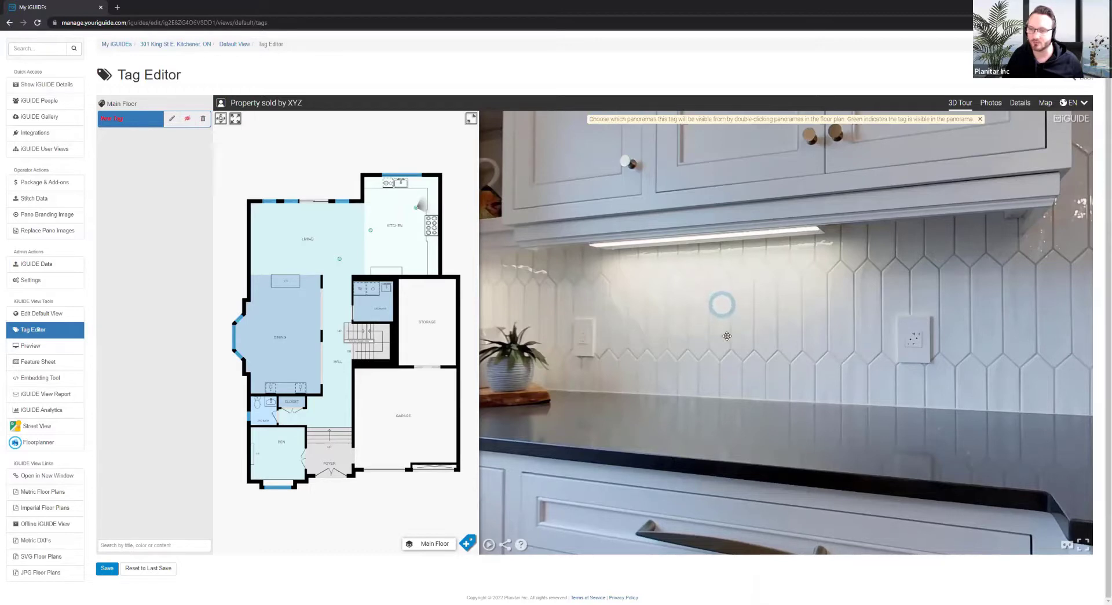
pyautogui.click(188, 120)
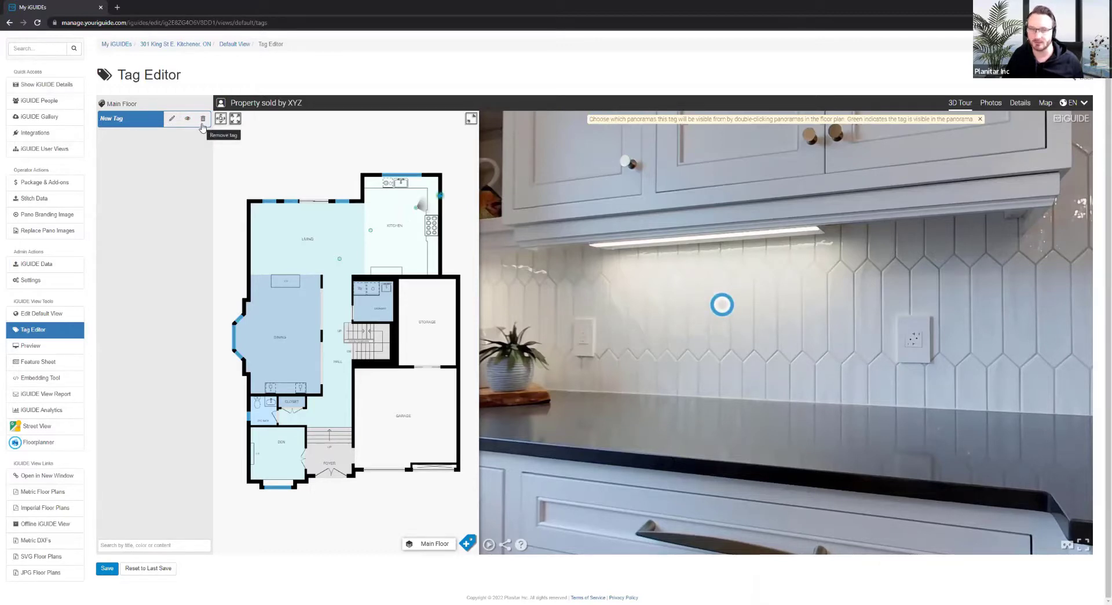
pyautogui.click(172, 119)
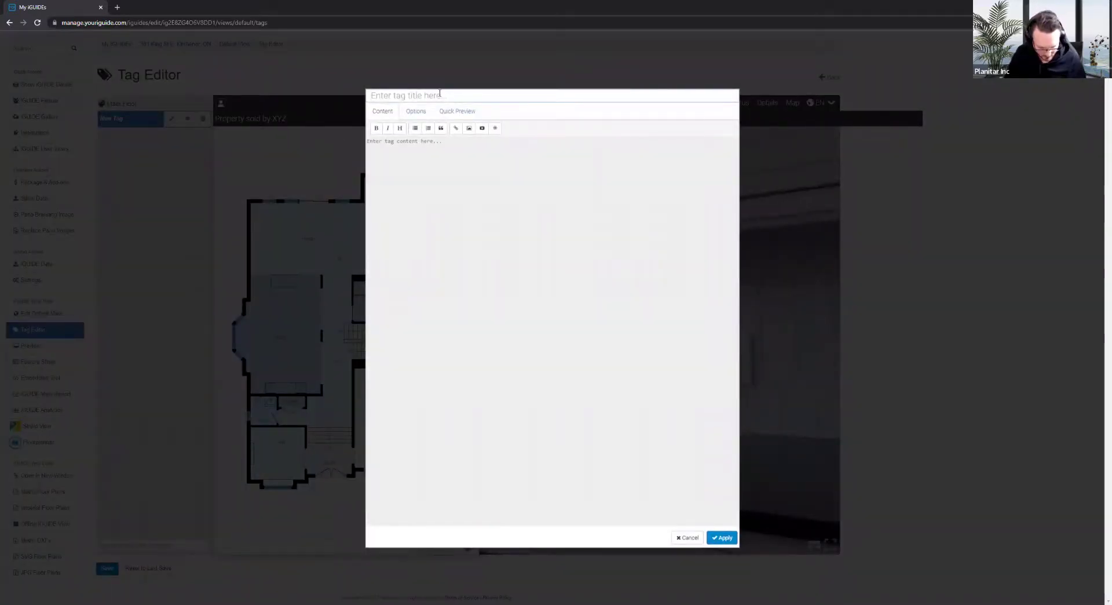
# Title the tag 'Tiles' with body 'This tile looks great!' and a second line 'Purchase them here'
pyautogui.write('Tiles')
pyautogui.click(489, 196)
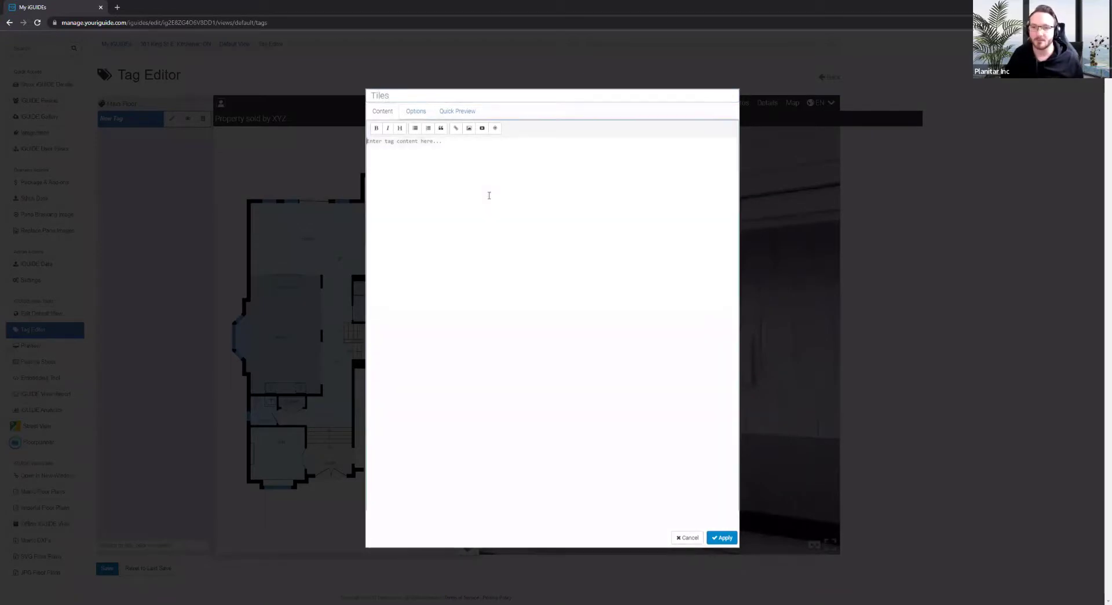
pyautogui.write('This t')
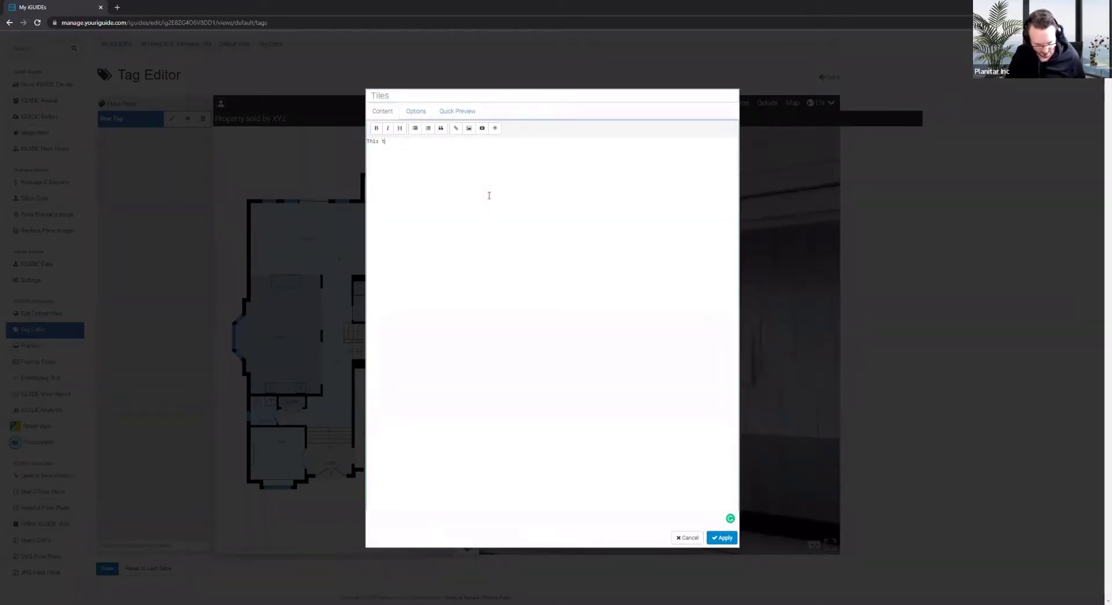
pyautogui.write('ile looks grea')
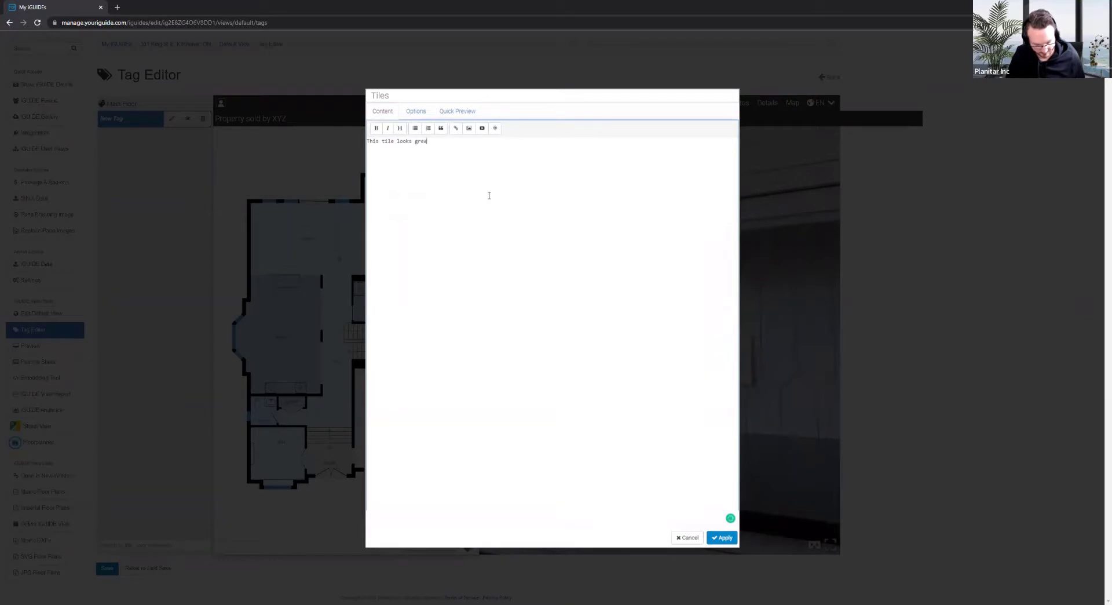
pyautogui.write('t!')
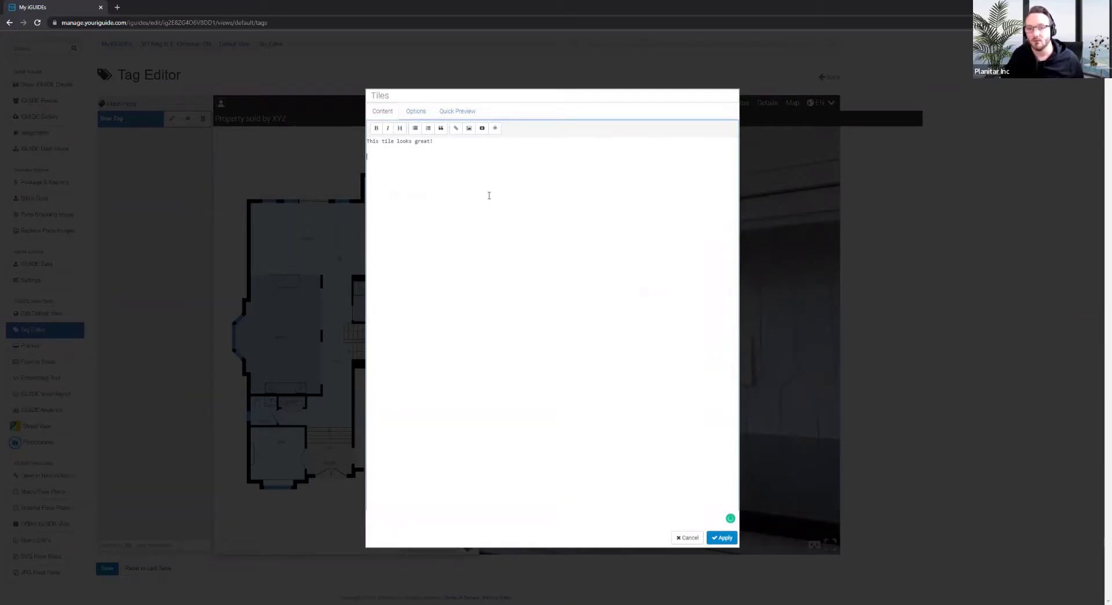
pyautogui.hotkey('ctrl', 'a')
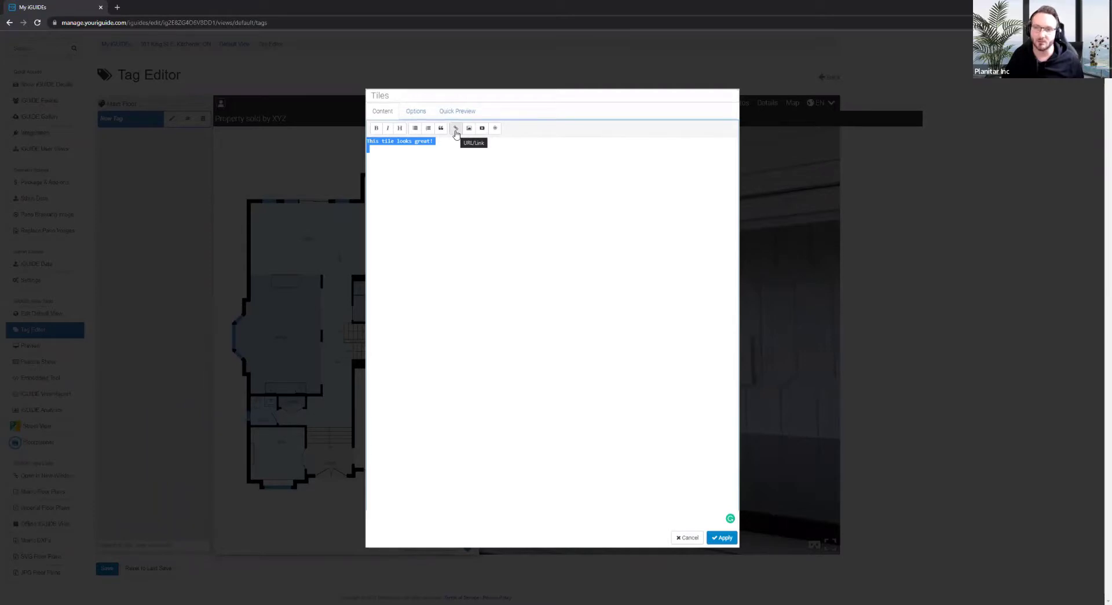
pyautogui.click(457, 208)
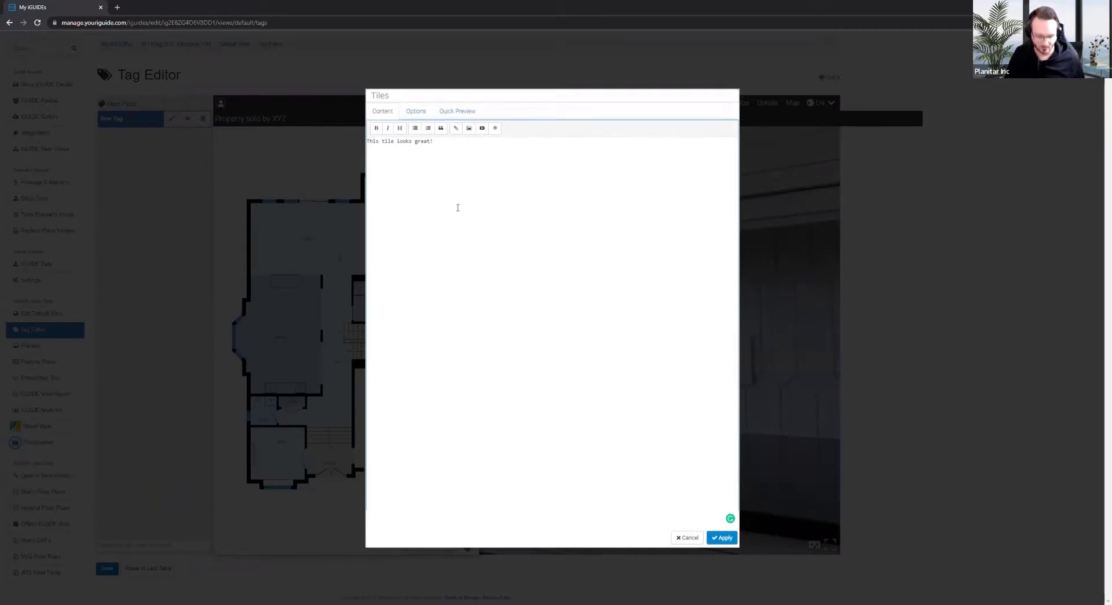
pyautogui.write('Purc')
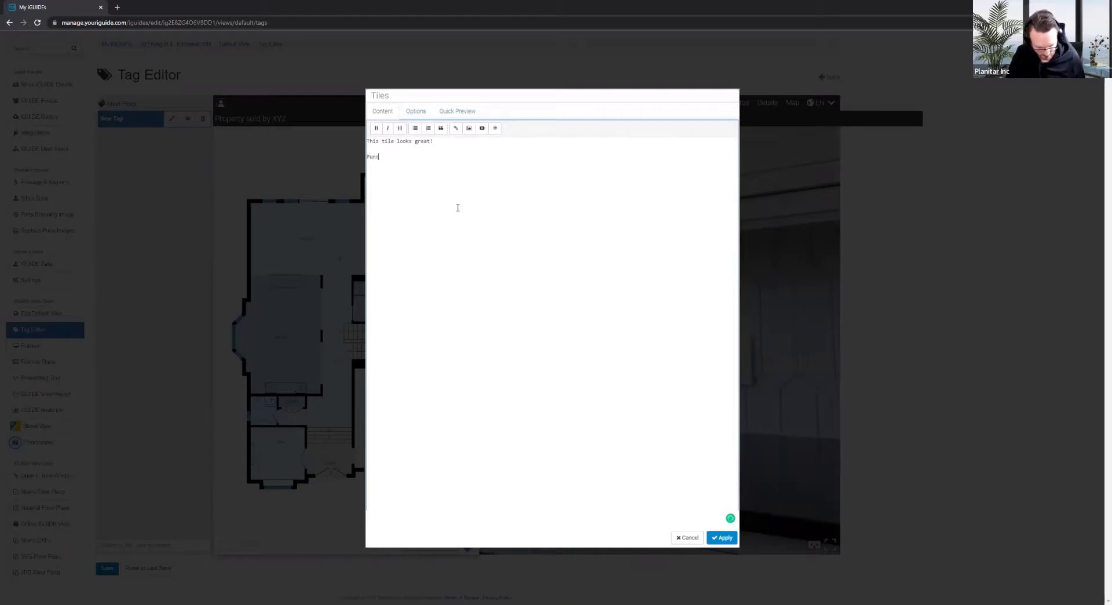
pyautogui.write('hase them here')
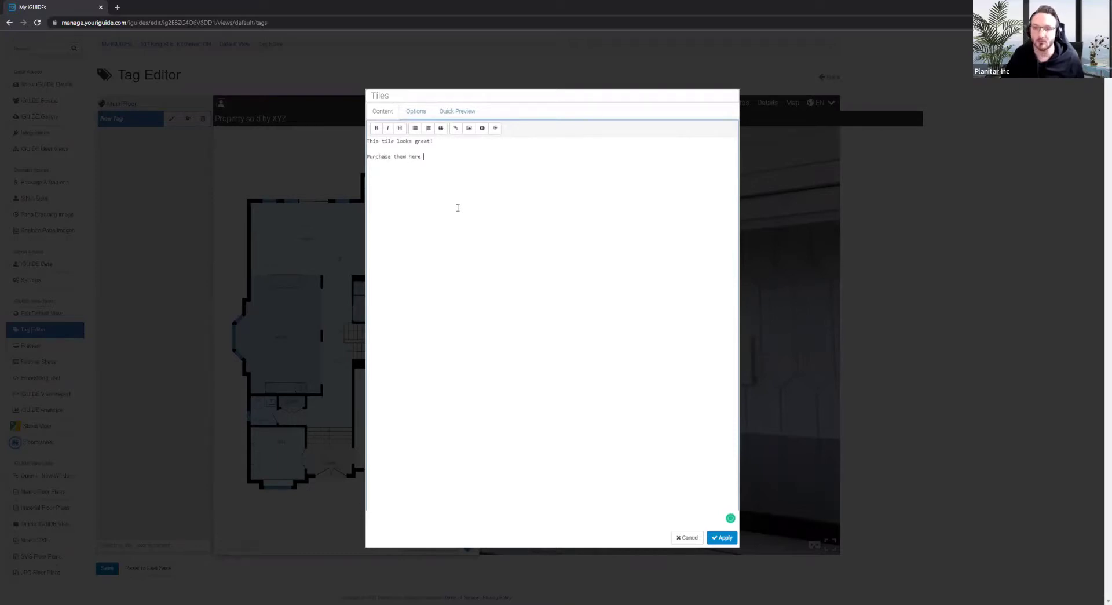
pyautogui.click(456, 128)
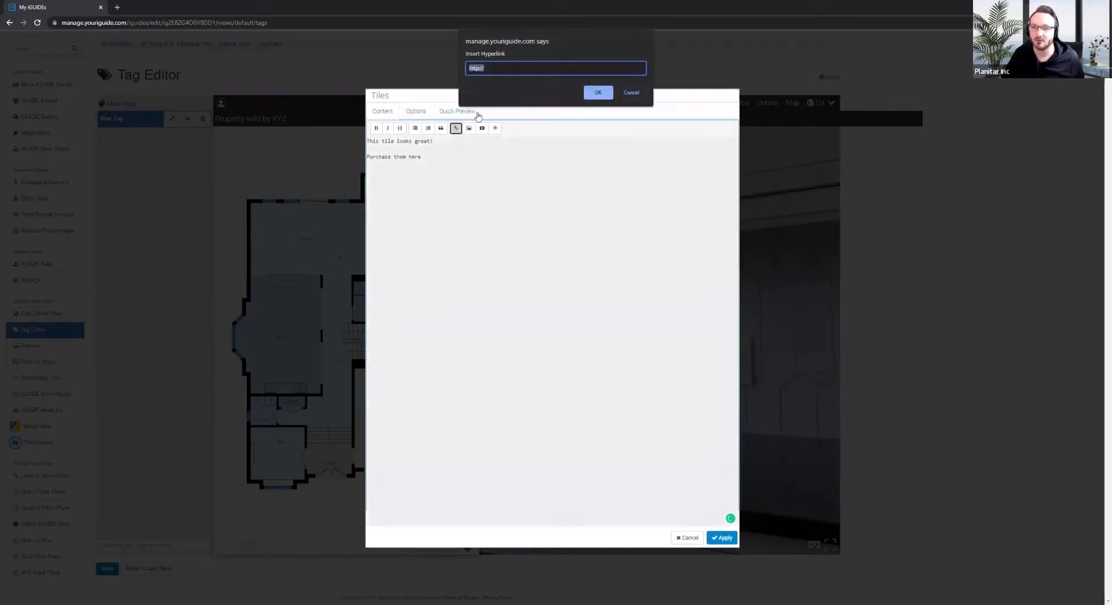
pyautogui.click(518, 71)
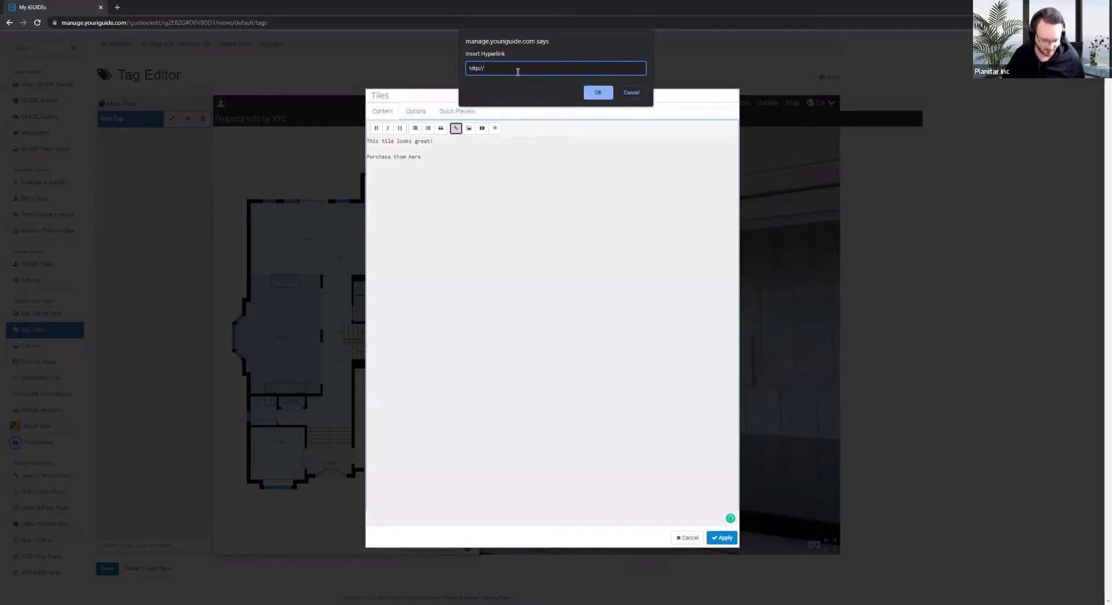
pyautogui.write('amazon.c')
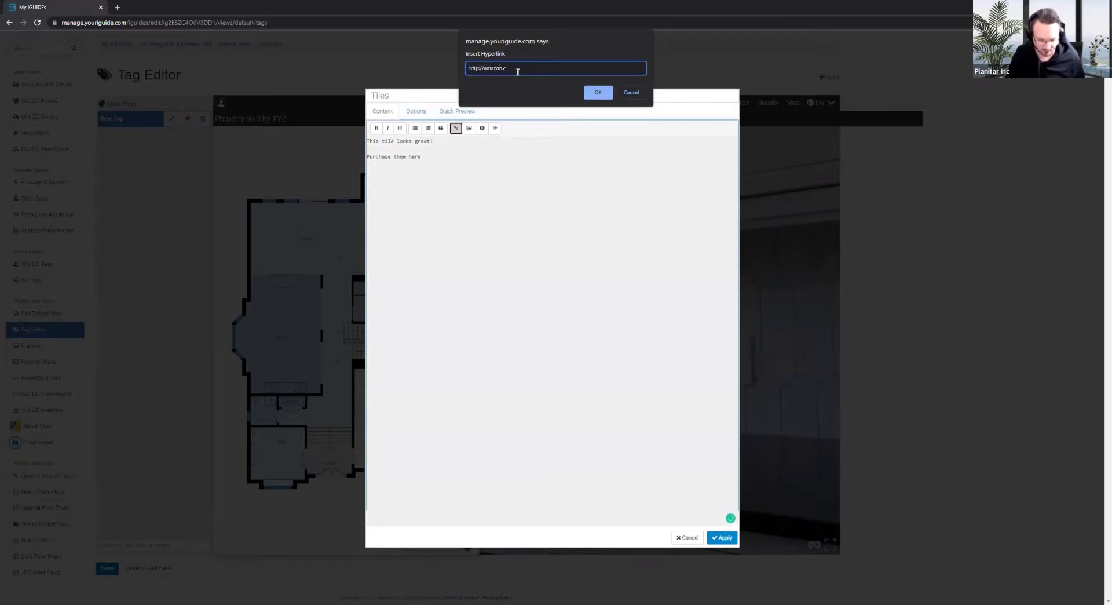
pyautogui.write('a')
pyautogui.click(593, 92)
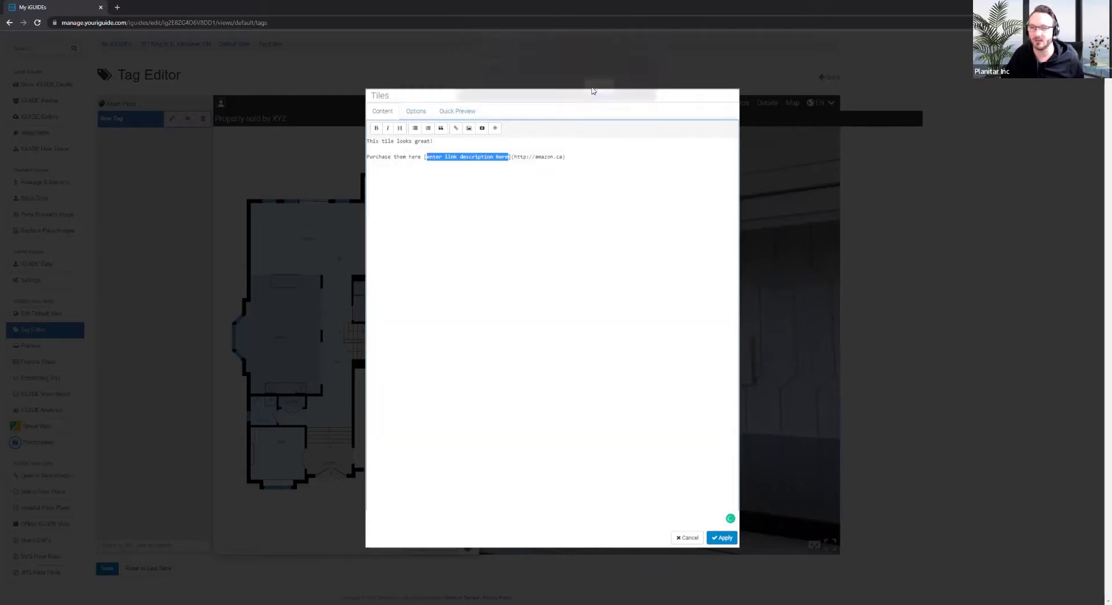
# Replace the link's placeholder text with 'Link to Amazon Store'
pyautogui.click(422, 155)
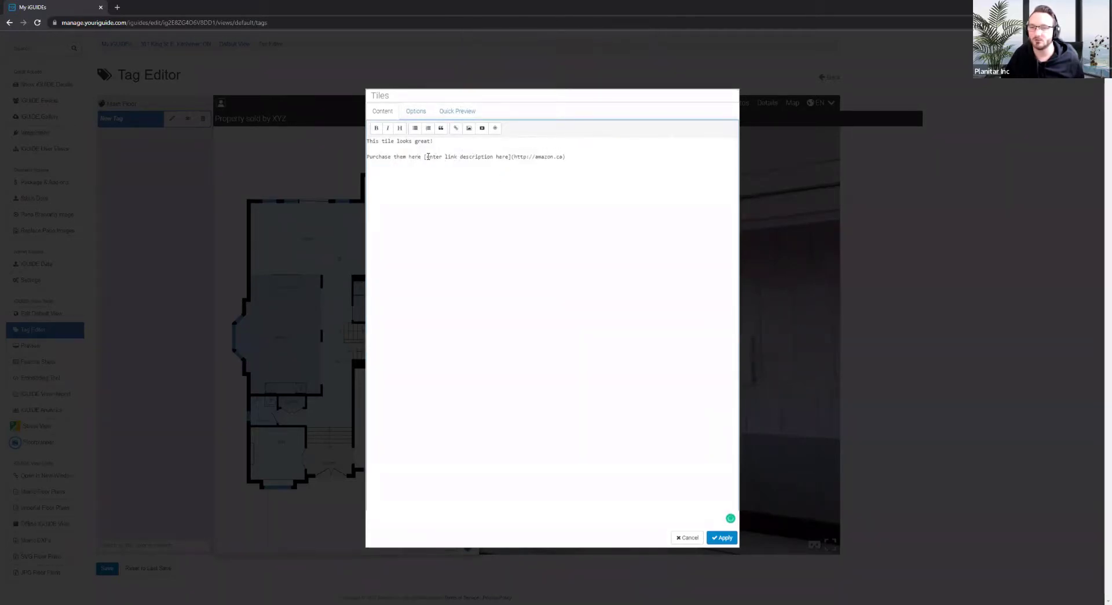
pyautogui.moveTo(427, 157); pyautogui.dragTo(503, 169)
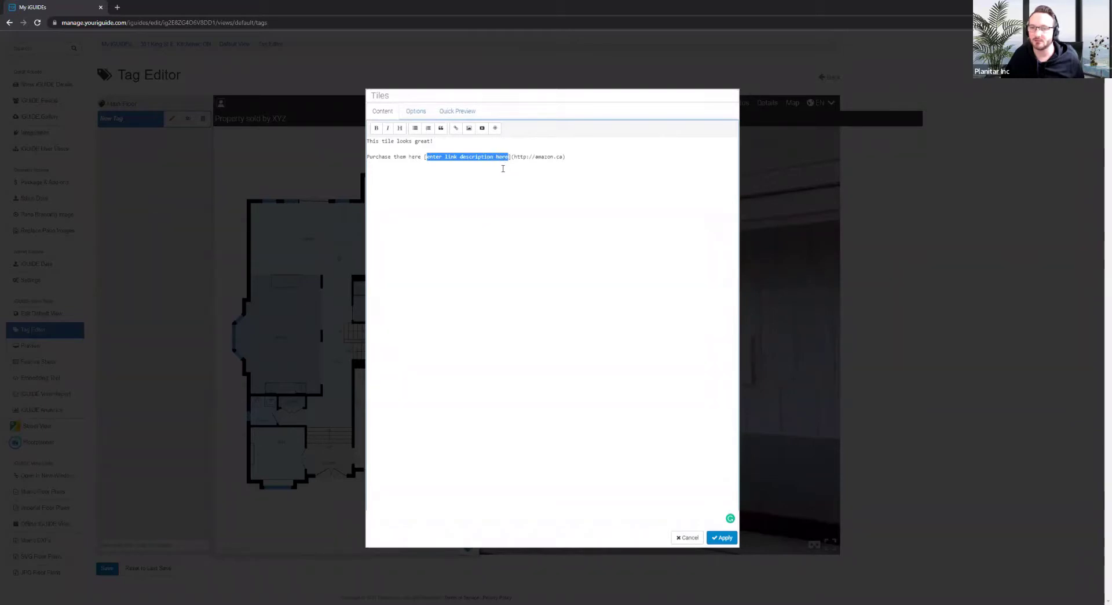
pyautogui.press('BackSpace')
pyautogui.write('Link to Amazon')
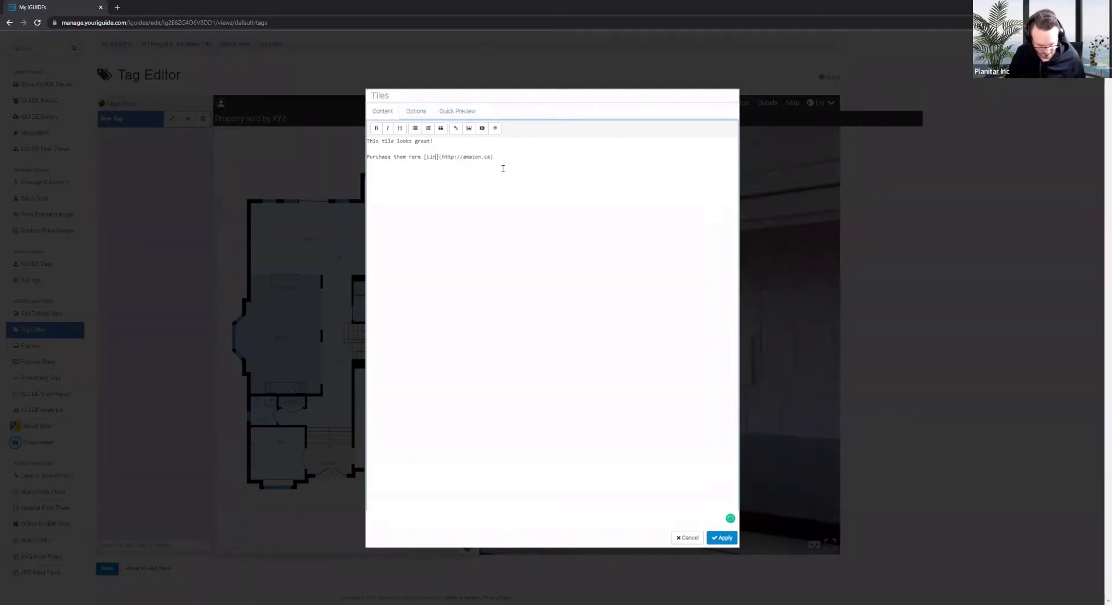
pyautogui.write(' Store')
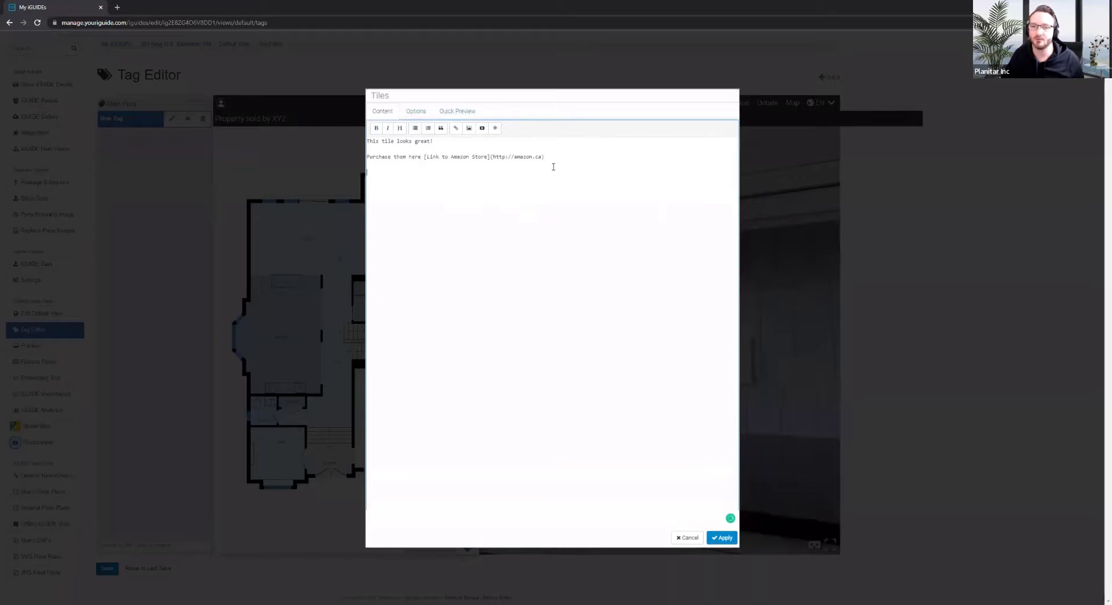
pyautogui.click(469, 133)
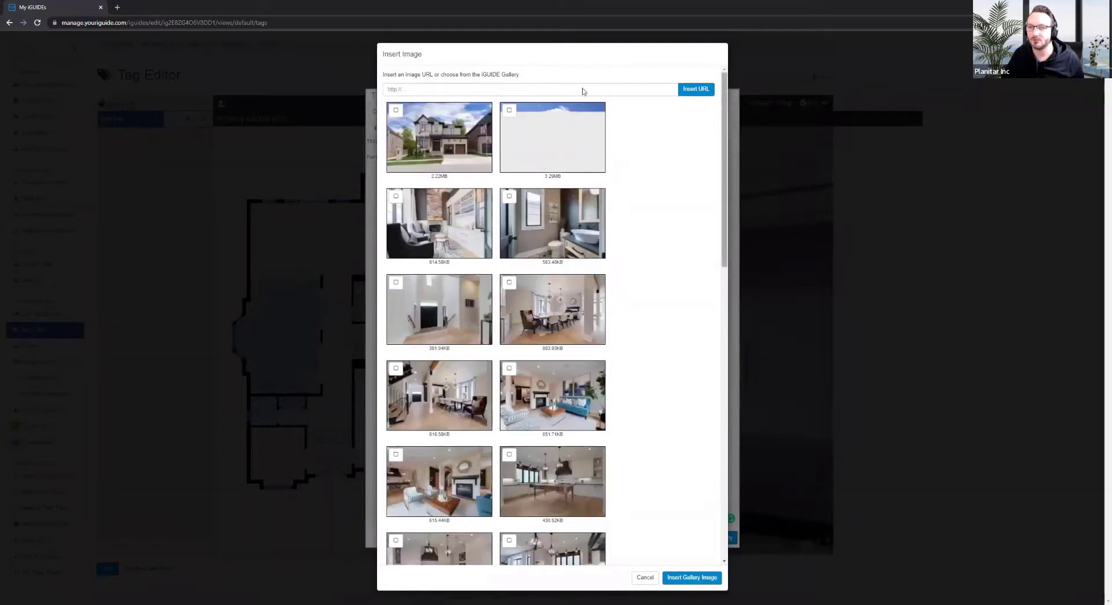
pyautogui.click(483, 87)
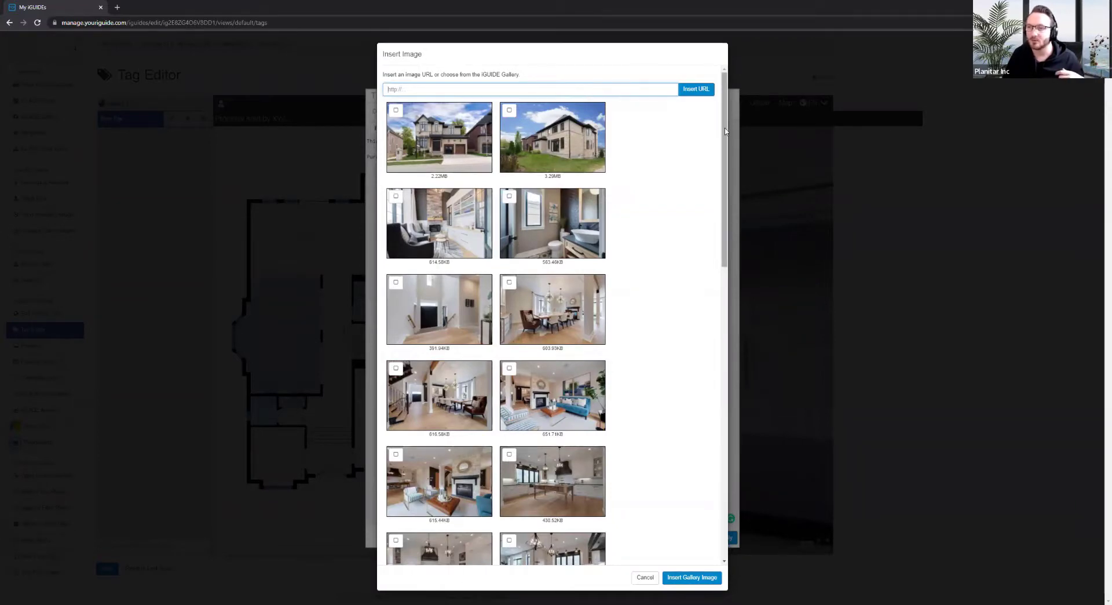
pyautogui.scroll(-4, 744, 336)
pyautogui.scroll(-8, 744, 336)
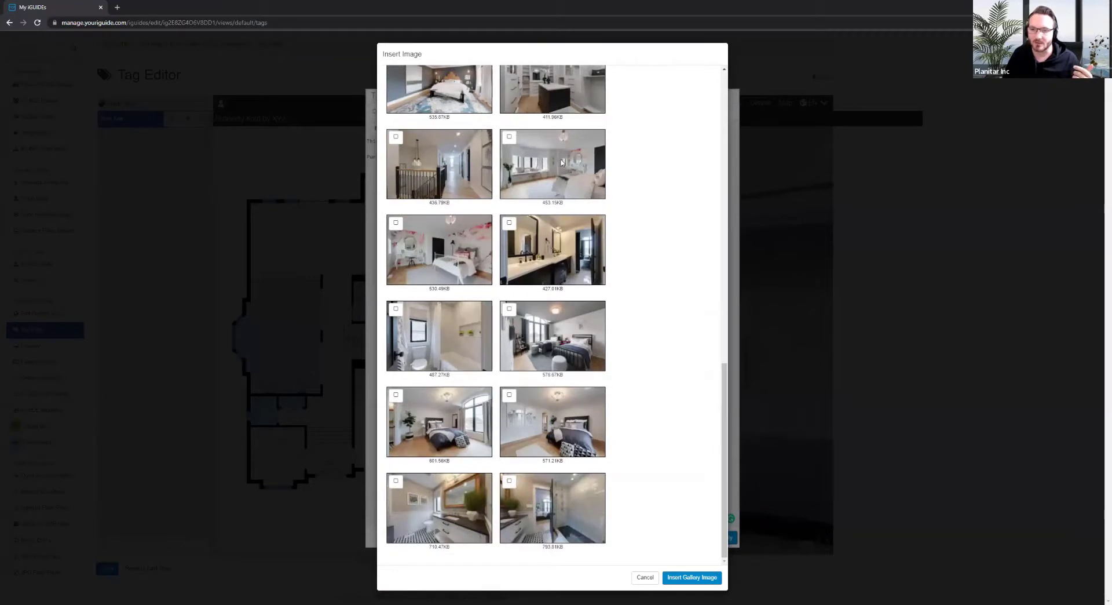
pyautogui.click(645, 577)
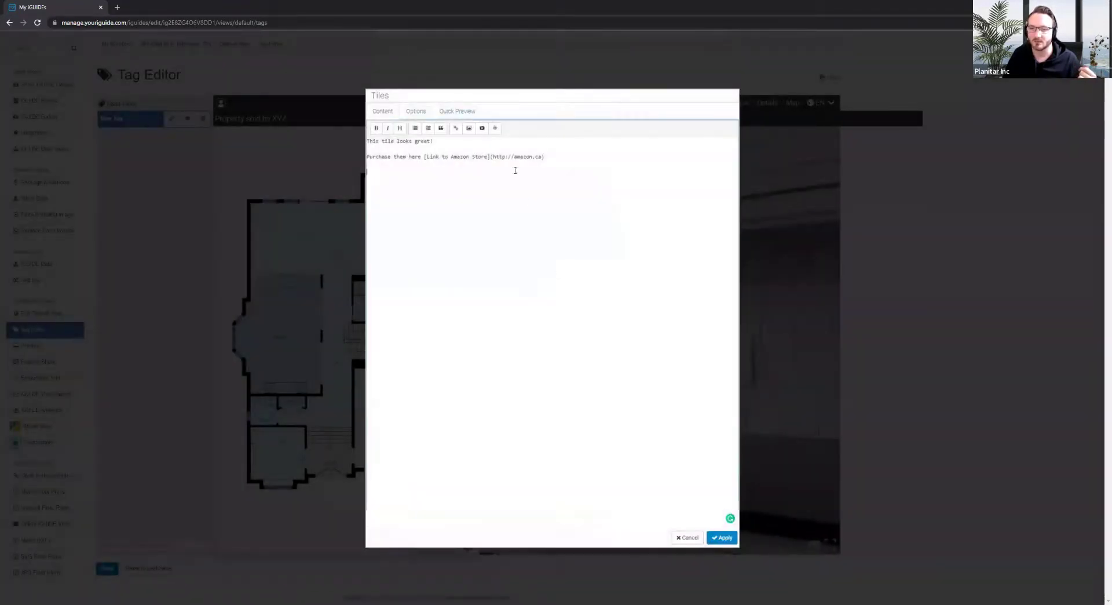
pyautogui.click(496, 129)
pyautogui.click(534, 96)
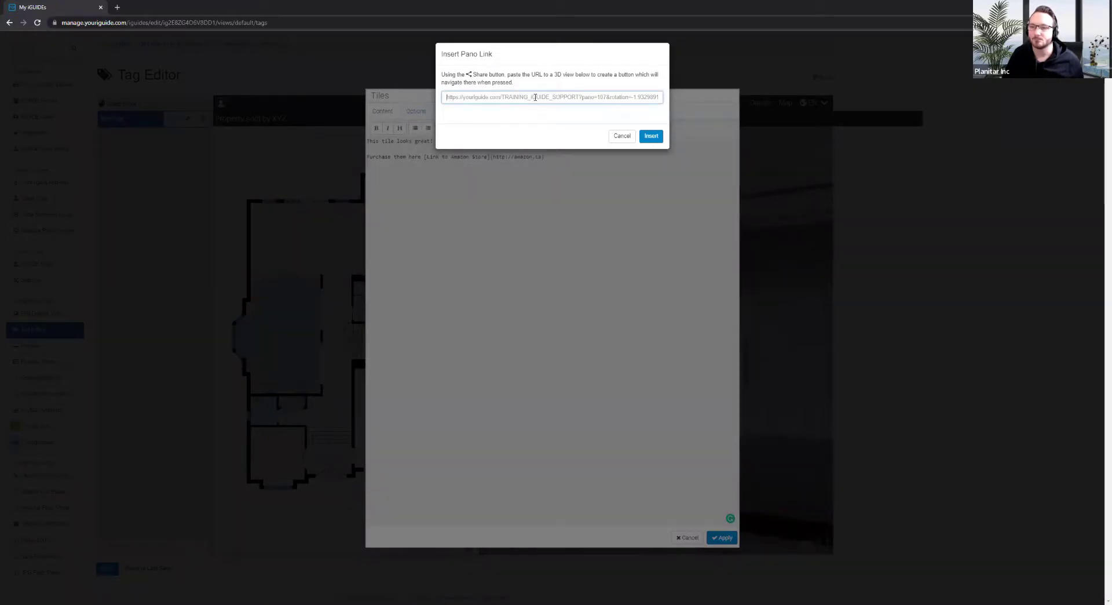
pyautogui.click(622, 137)
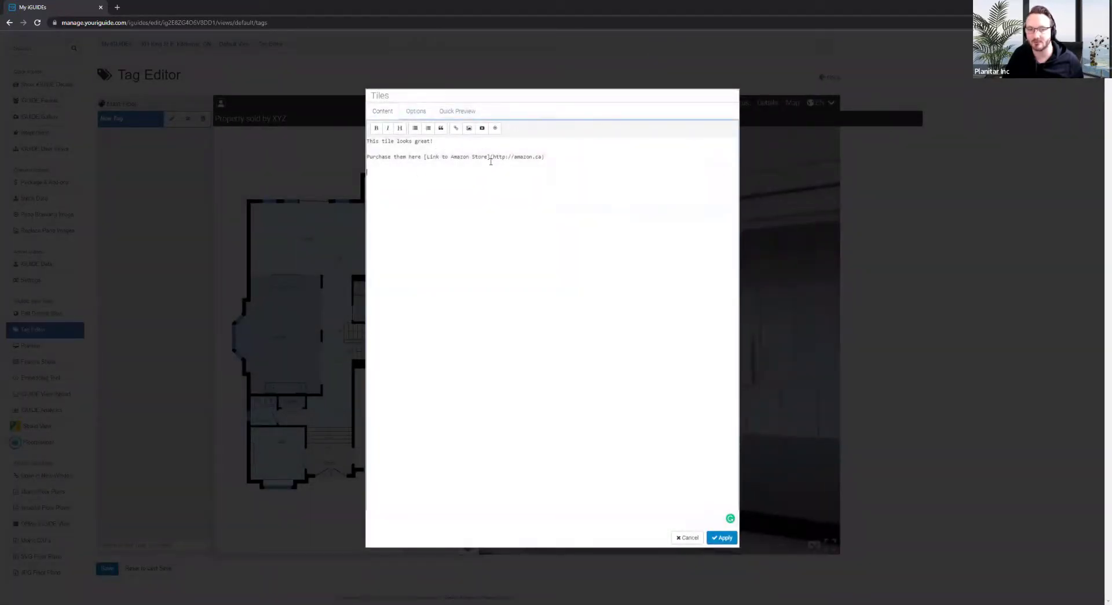
pyautogui.click(490, 248)
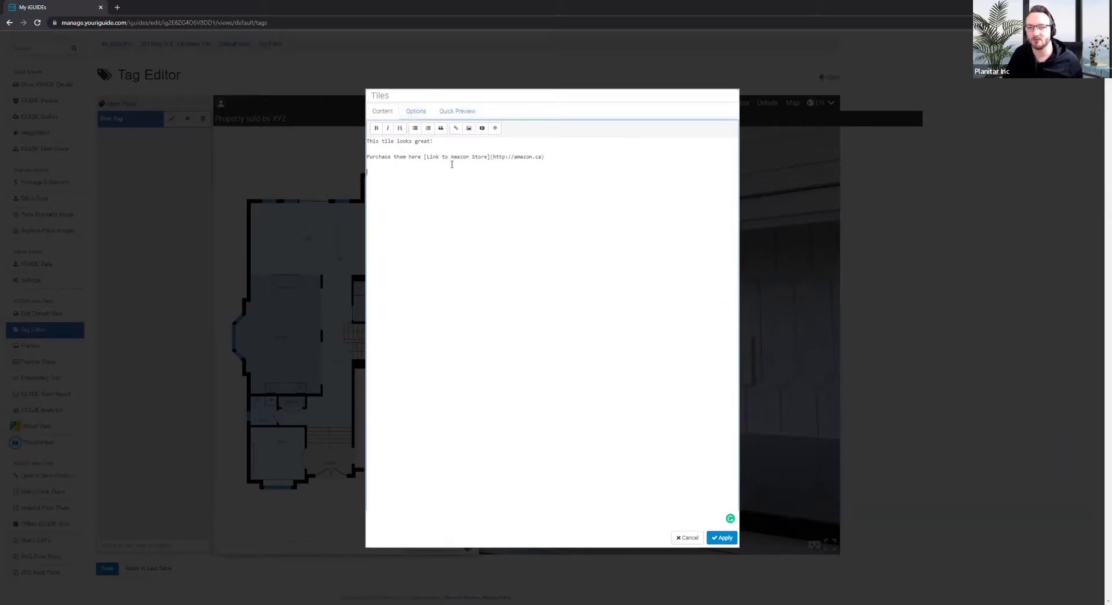
# In the Tiles tag's Options, switch the Tag Hotspot to Opaque at 75% opacity
pyautogui.click(416, 112)
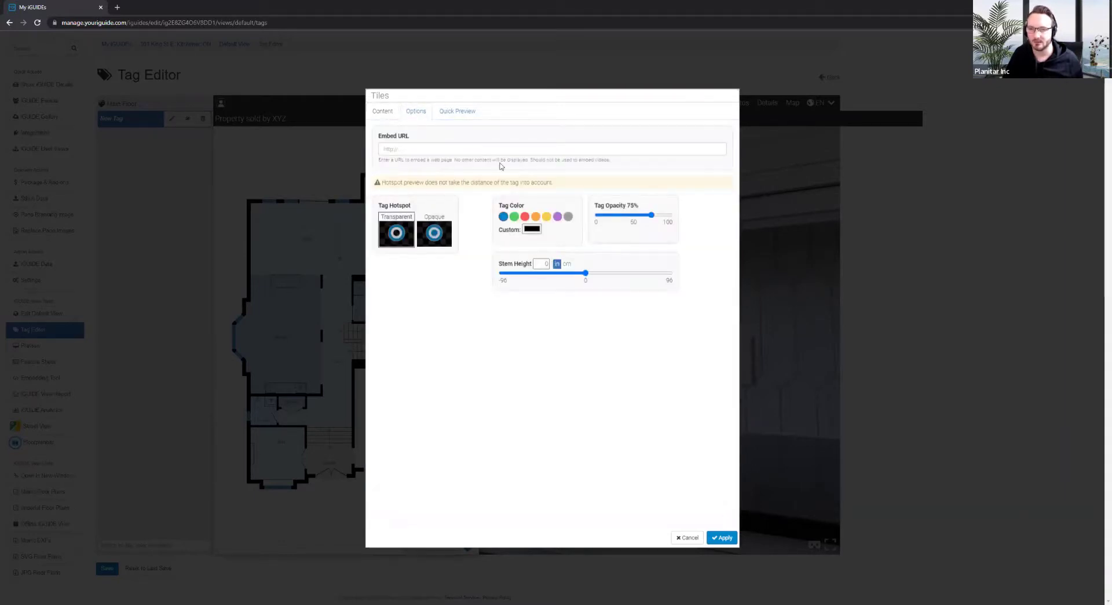
pyautogui.click(505, 150)
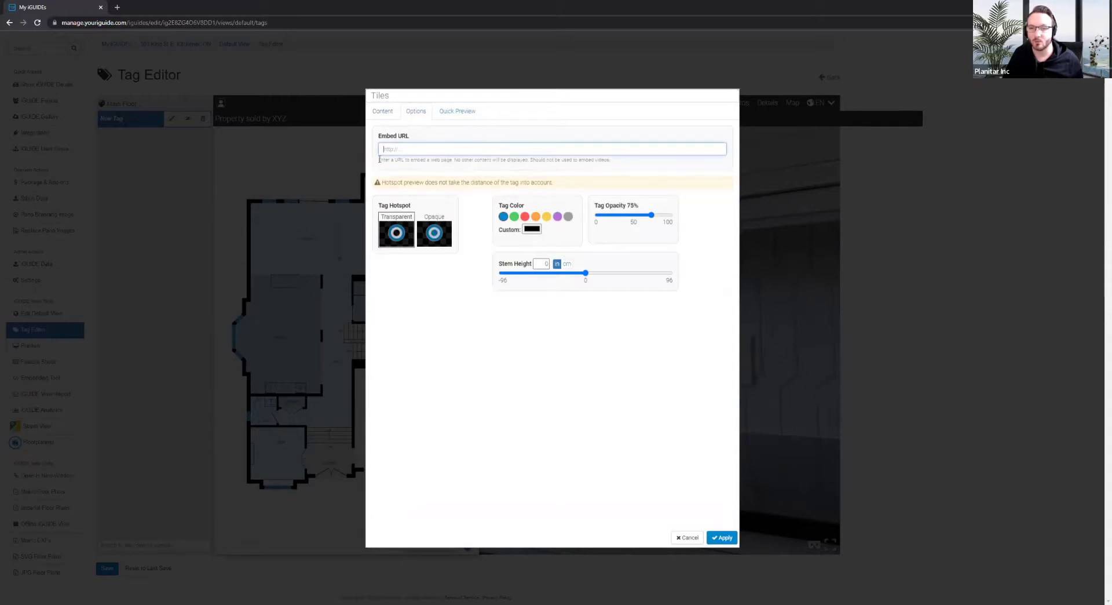
pyautogui.moveTo(378, 160); pyautogui.dragTo(633, 168)
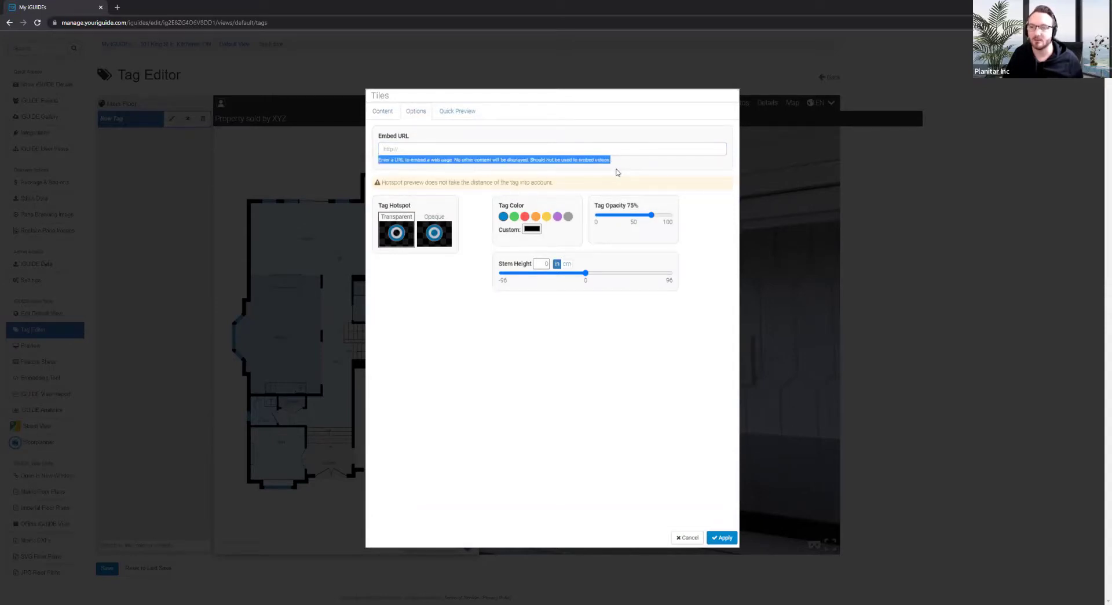
pyautogui.click(610, 169)
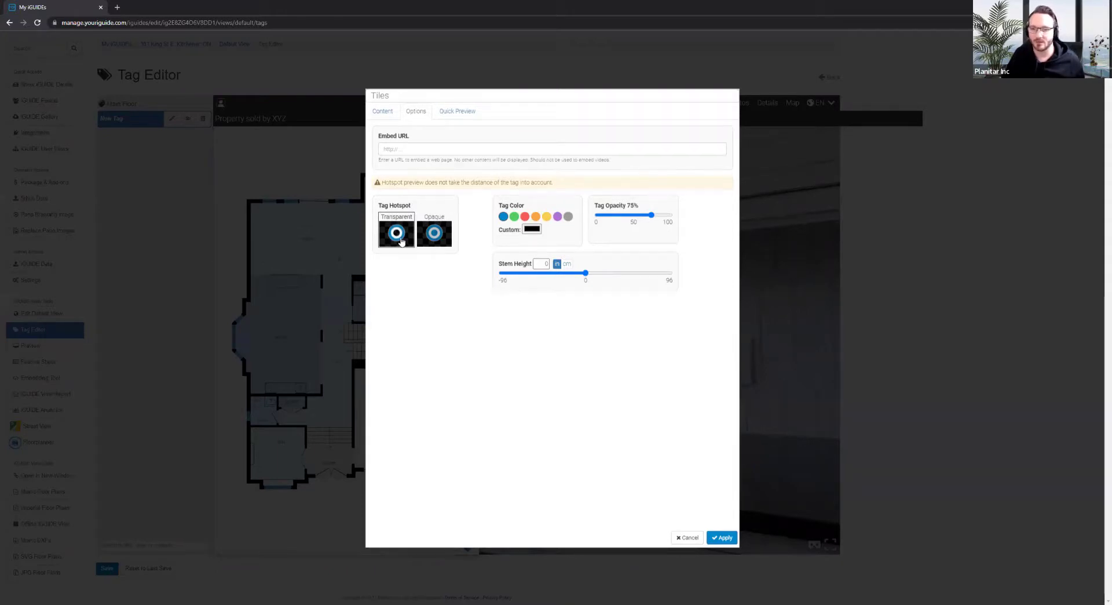
pyautogui.click(434, 237)
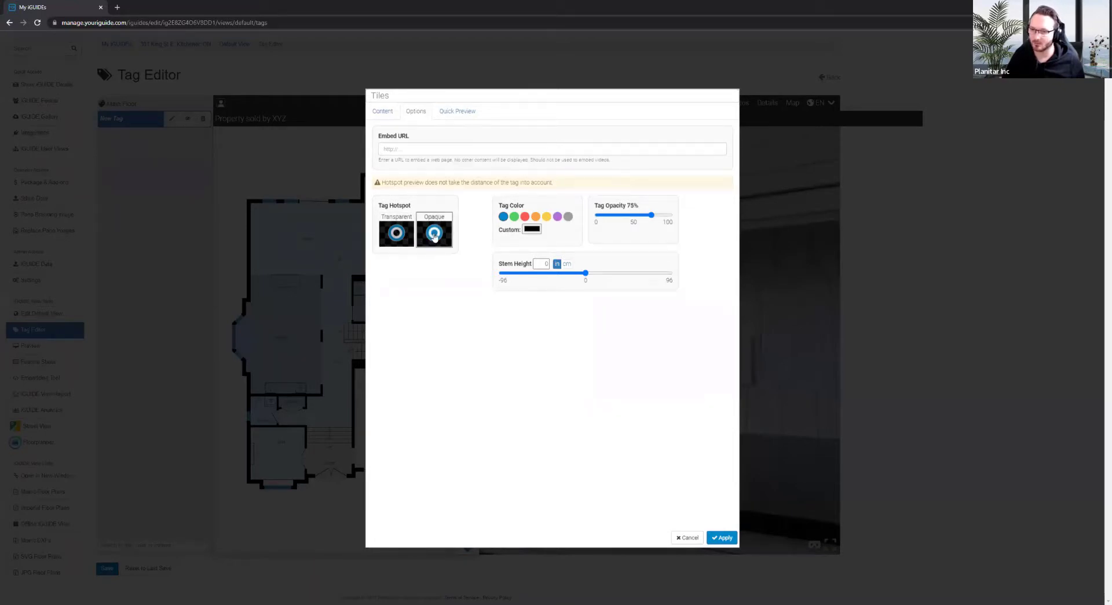
# Set a custom tag colour, tuning hue and shade to magenta #D400F0
pyautogui.click(531, 229)
pyautogui.click(581, 262)
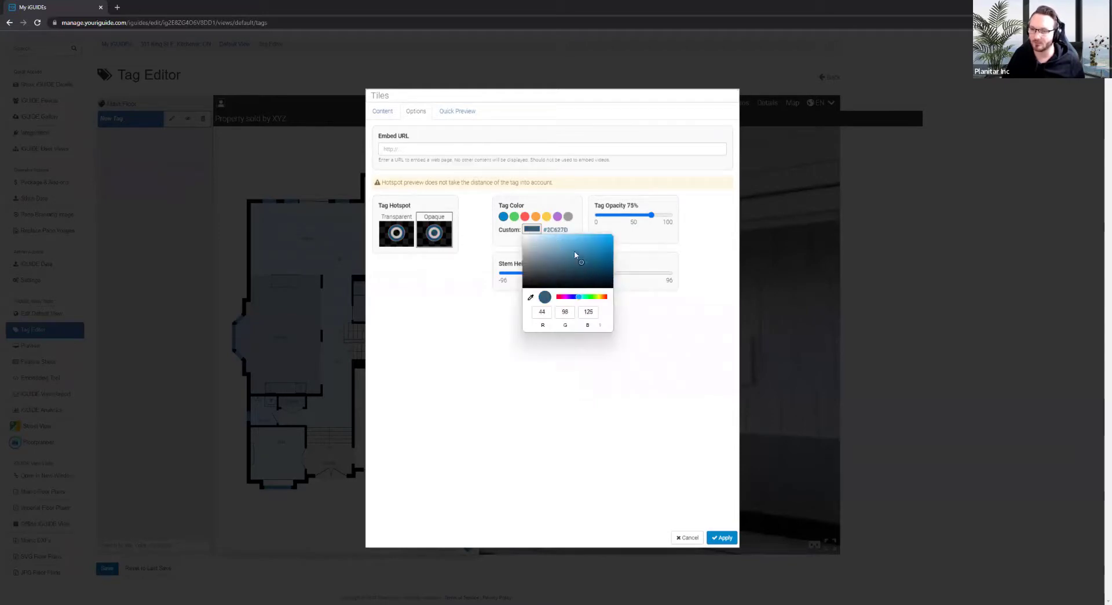
pyautogui.moveTo(575, 255)
pyautogui.mouseDown()
pyautogui.moveTo(555, 253)
pyautogui.moveTo(560, 265)
pyautogui.moveTo(567, 248)
pyautogui.mouseUp()
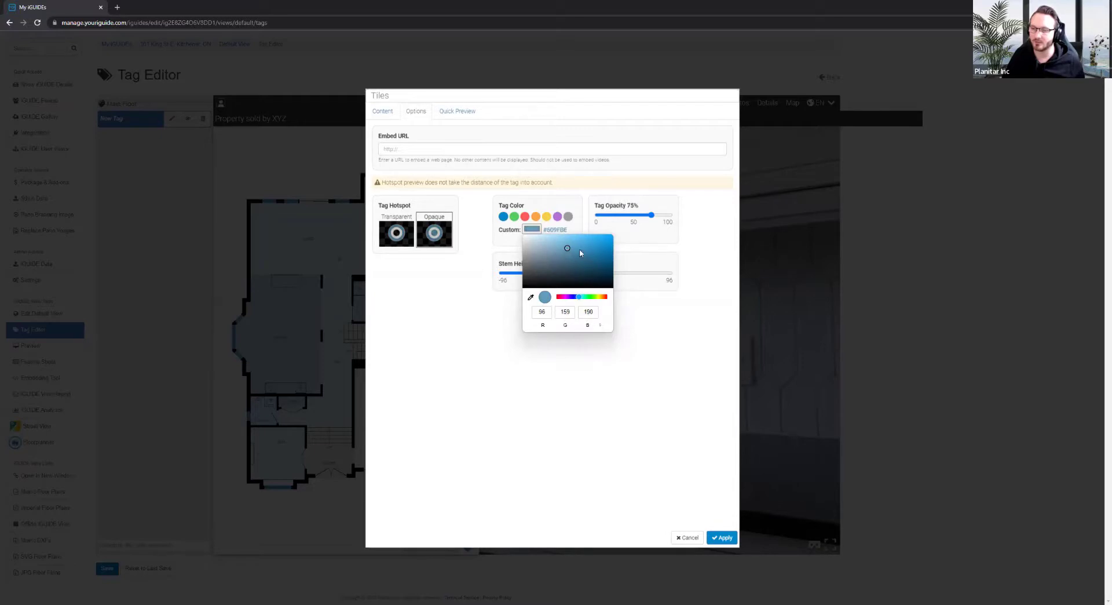
pyautogui.click(572, 242)
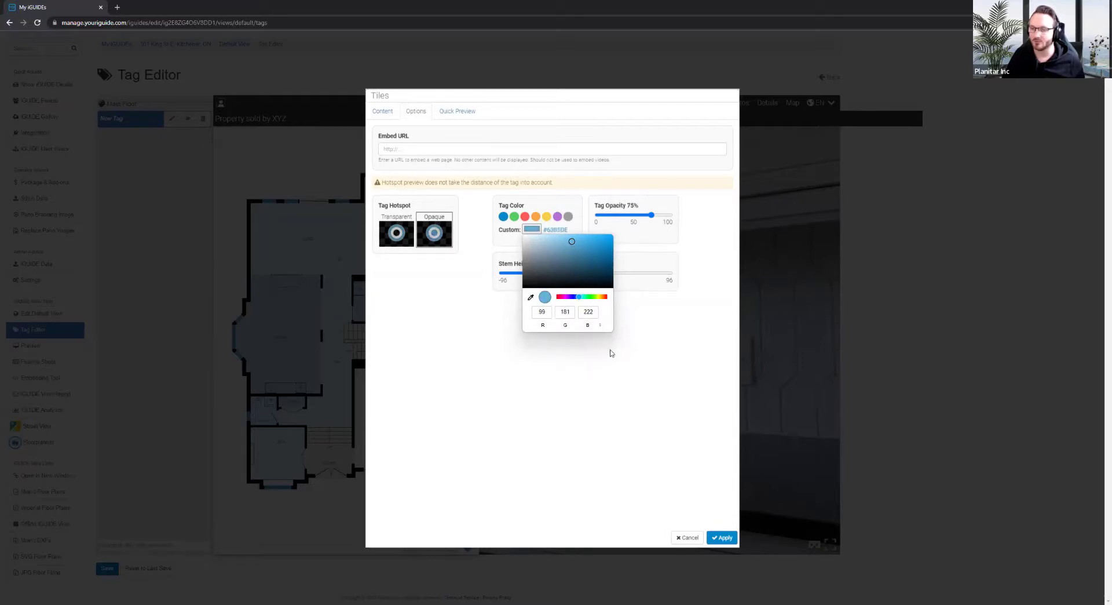
pyautogui.moveTo(578, 297); pyautogui.dragTo(566, 296)
pyautogui.click(581, 243)
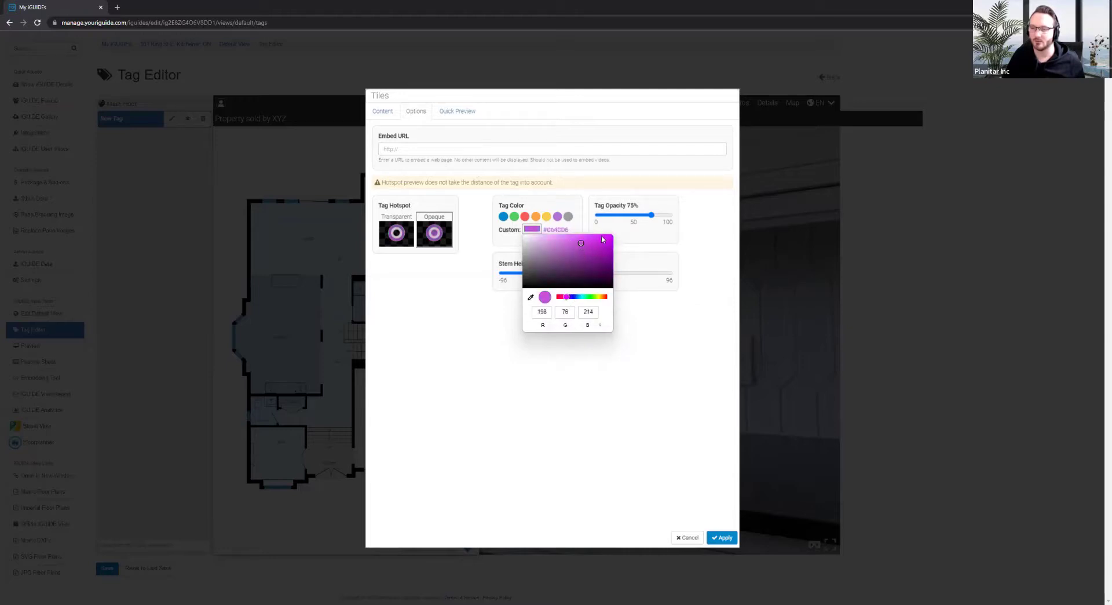
pyautogui.moveTo(601, 237); pyautogui.dragTo(618, 238)
pyautogui.click(567, 380)
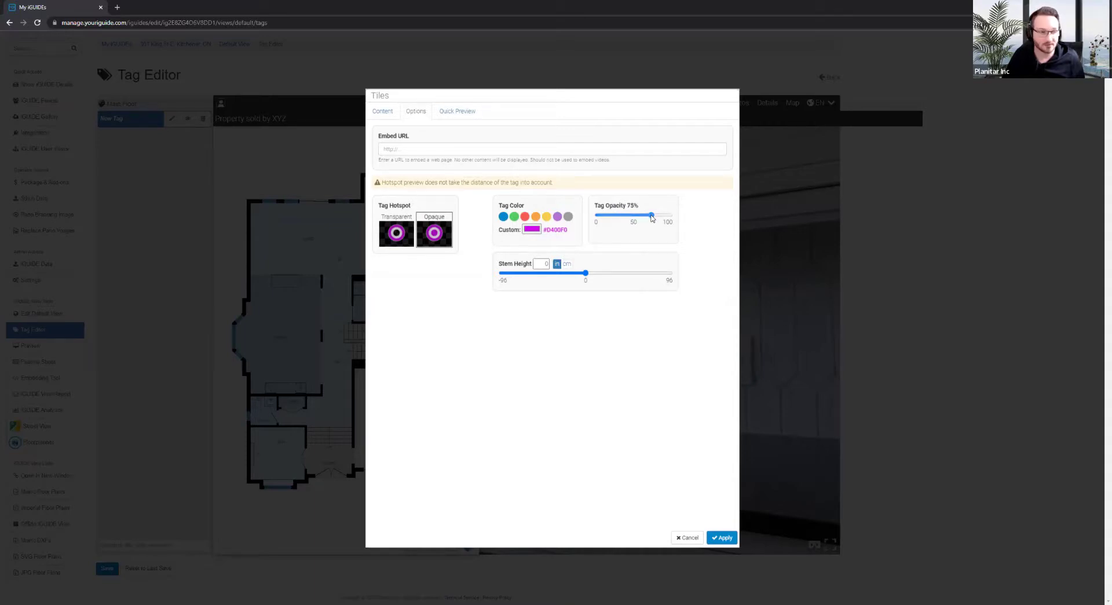
# Set the Tiles tag's opacity to 100% and stem height units to centimetres, stem at 0 cm
pyautogui.moveTo(653, 218); pyautogui.dragTo(625, 231)
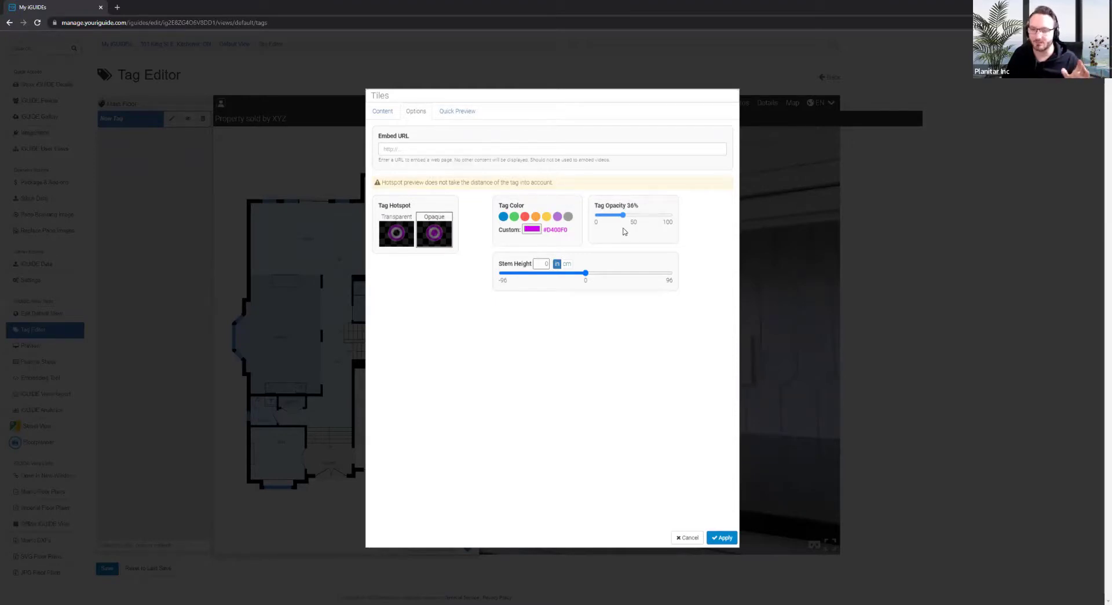
pyautogui.moveTo(623, 215); pyautogui.dragTo(717, 285)
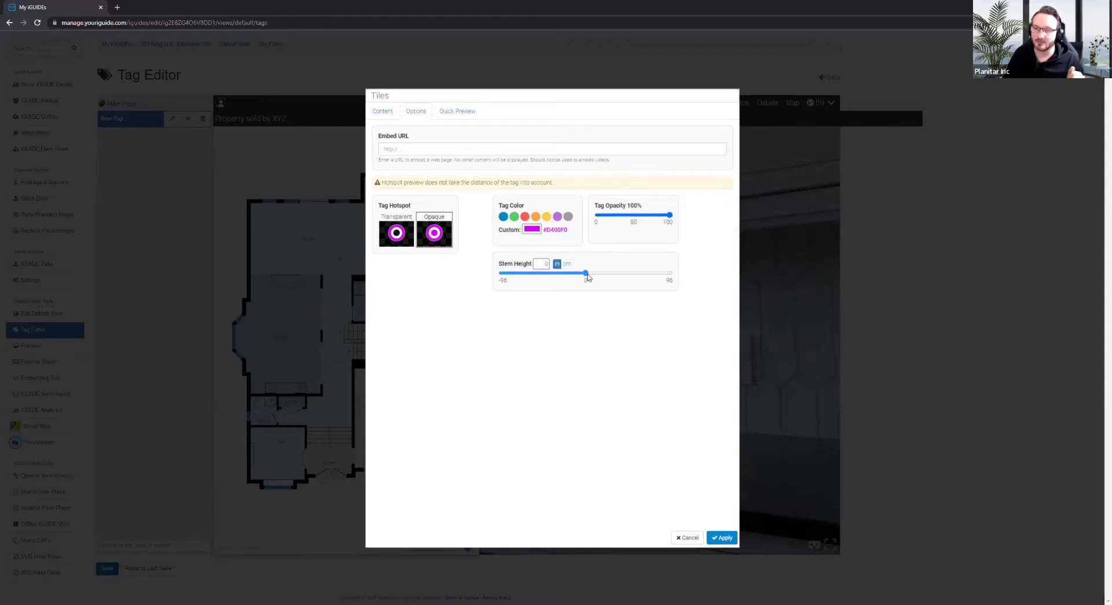
pyautogui.moveTo(586, 274); pyautogui.dragTo(587, 274)
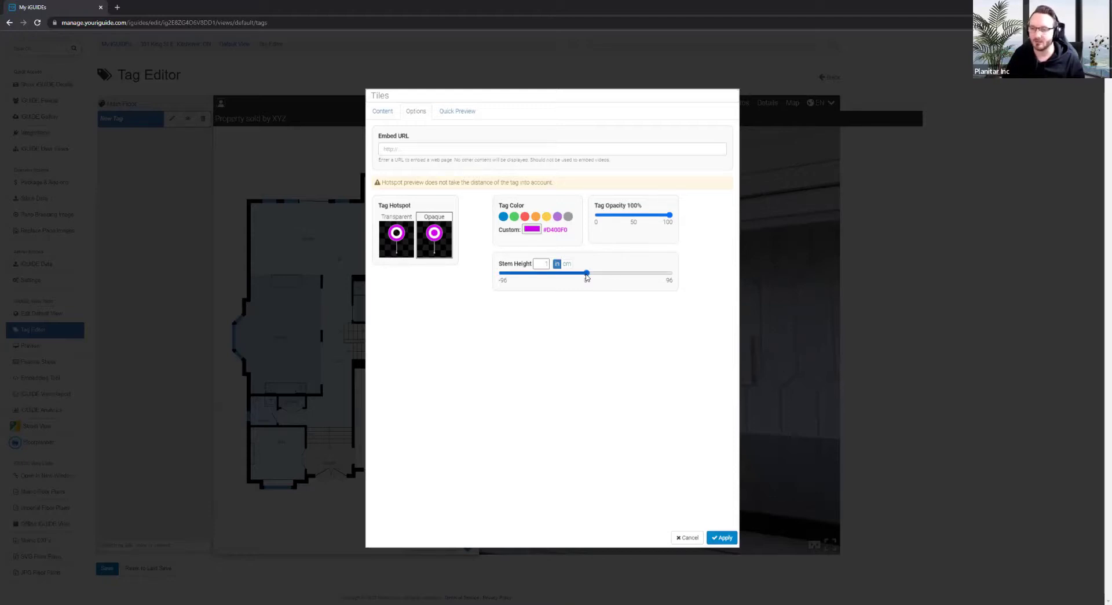
pyautogui.moveTo(586, 274); pyautogui.dragTo(581, 279)
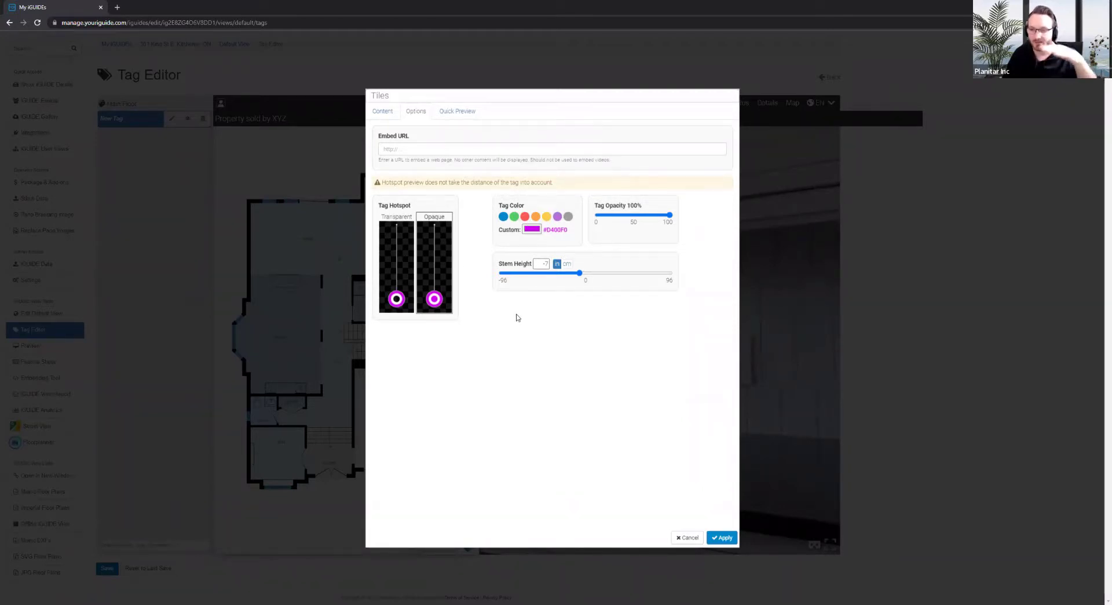
pyautogui.click(566, 265)
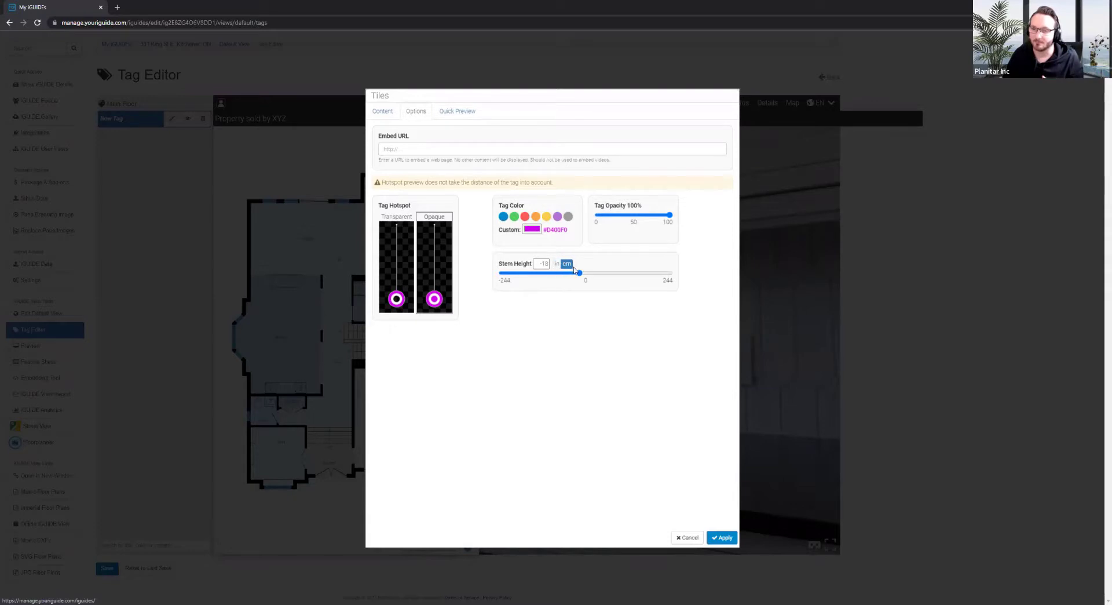
pyautogui.moveTo(575, 270); pyautogui.dragTo(589, 305)
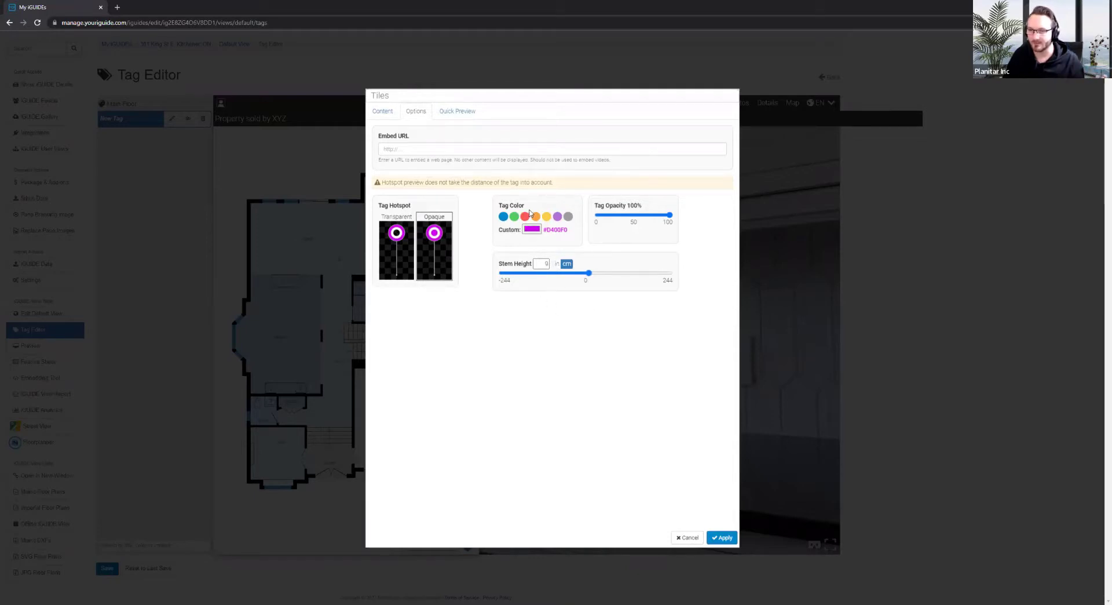
# Preview the Tiles tag popup, apply its settings, and check the magenta tag on the backsplash
pyautogui.click(454, 113)
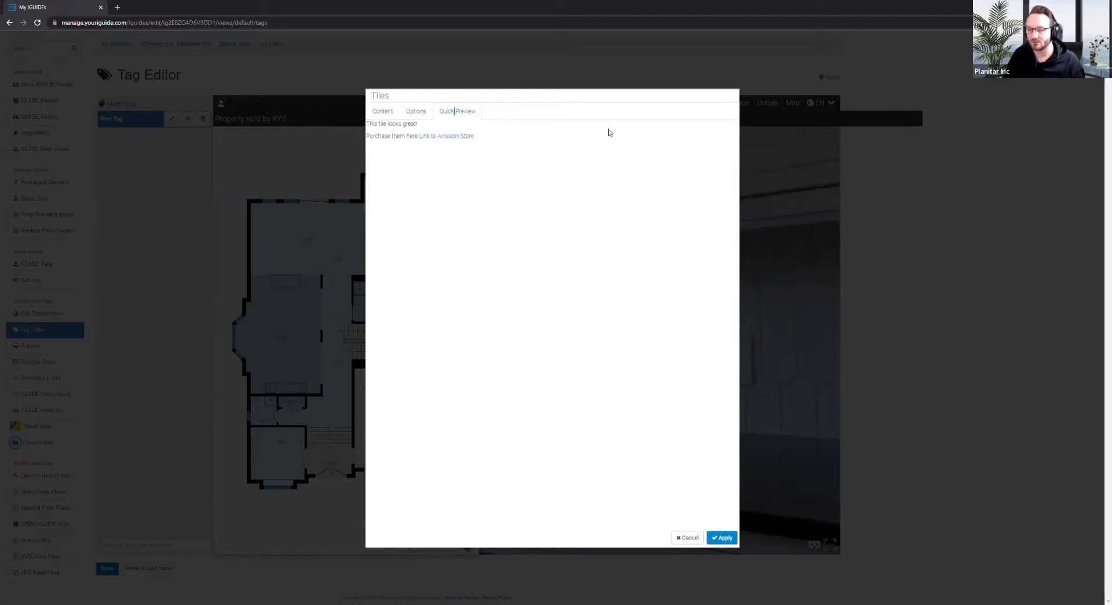
pyautogui.click(722, 537)
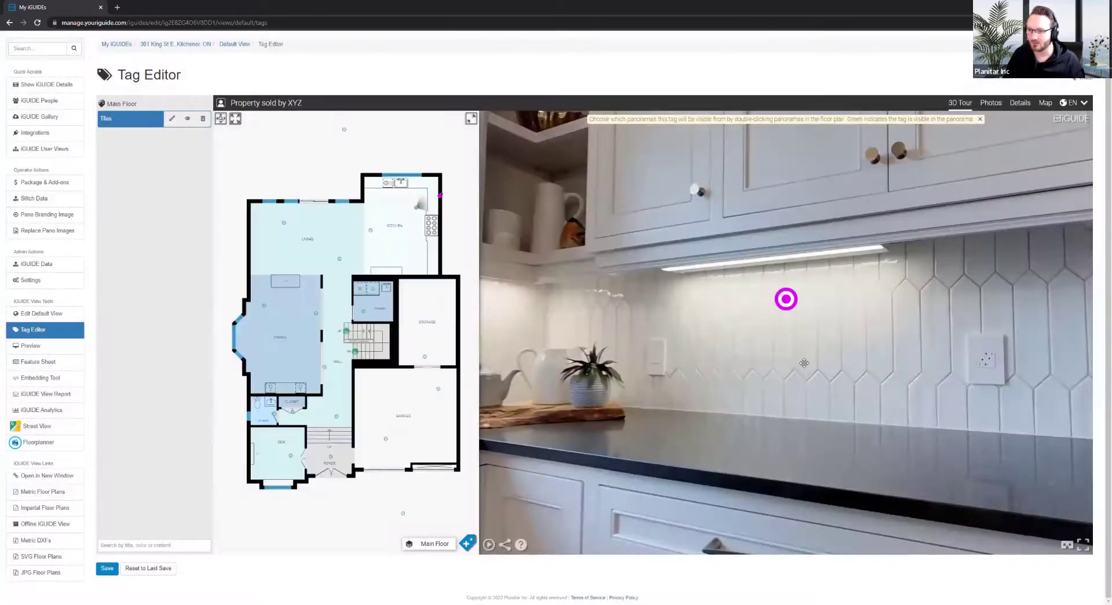
pyautogui.moveTo(666, 328); pyautogui.dragTo(683, 340)
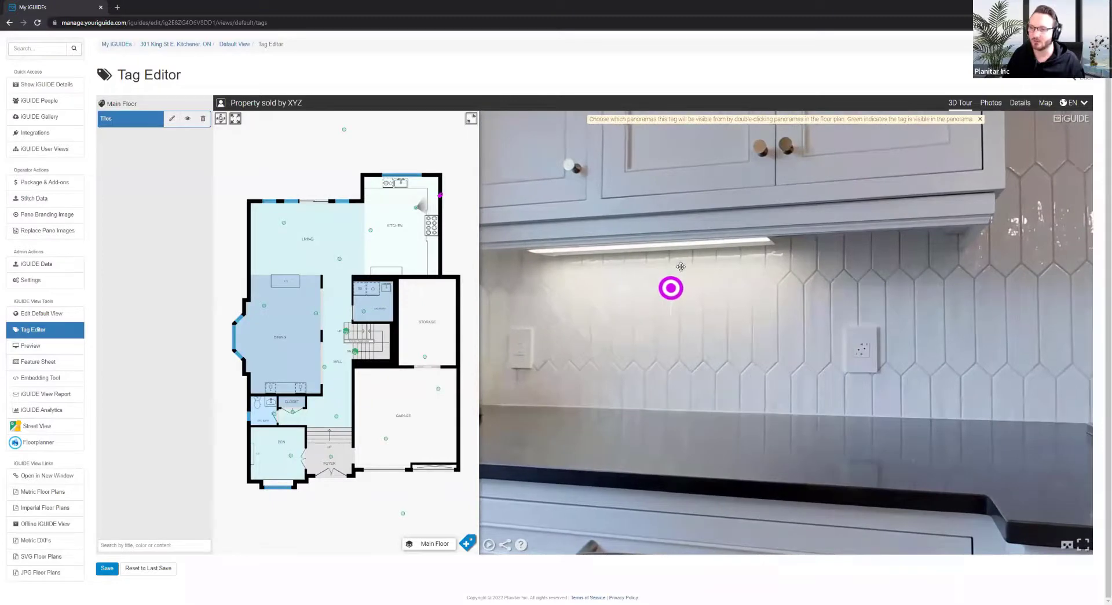
pyautogui.scroll(3, 672, 272)
pyautogui.moveTo(671, 273); pyautogui.dragTo(765, 280)
pyautogui.moveTo(698, 279)
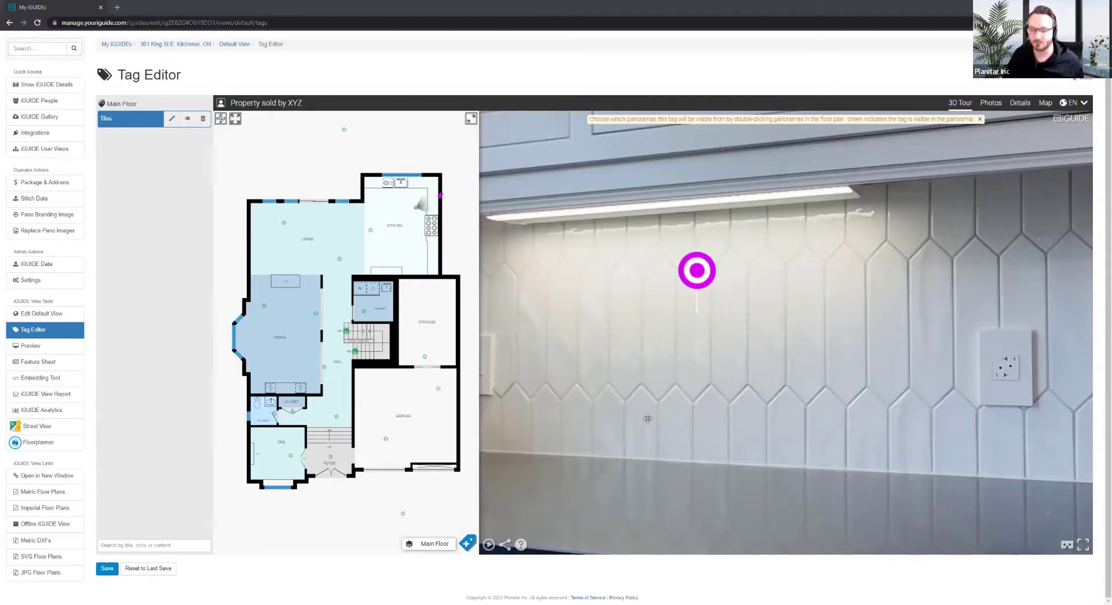
pyautogui.moveTo(647, 418); pyautogui.dragTo(651, 360)
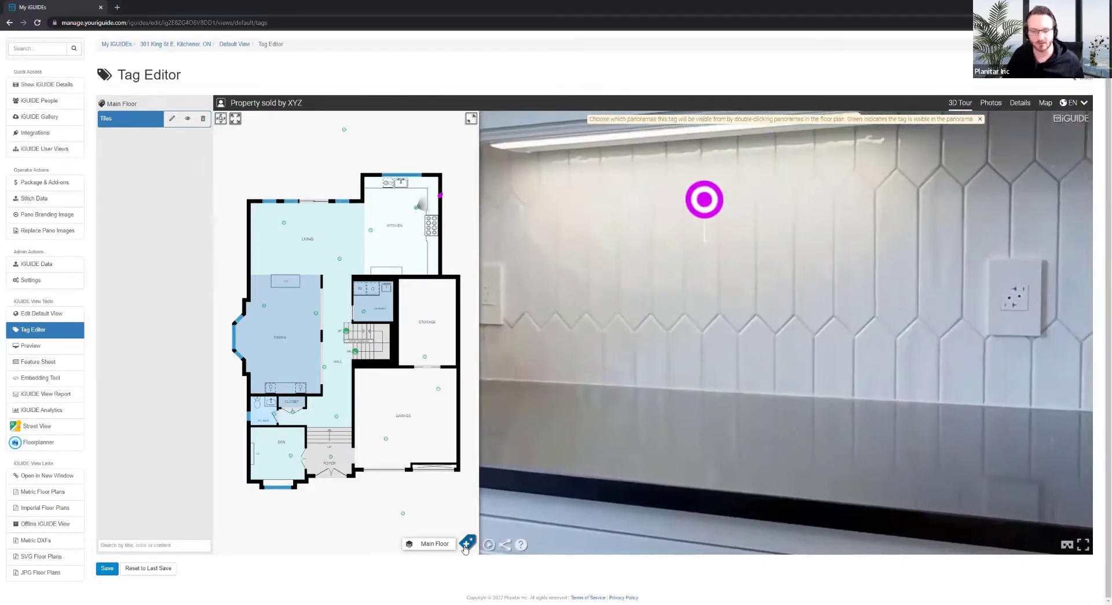
# Save the view, then select the Tiles tag to show its Amazon-link popup
pyautogui.click(108, 568)
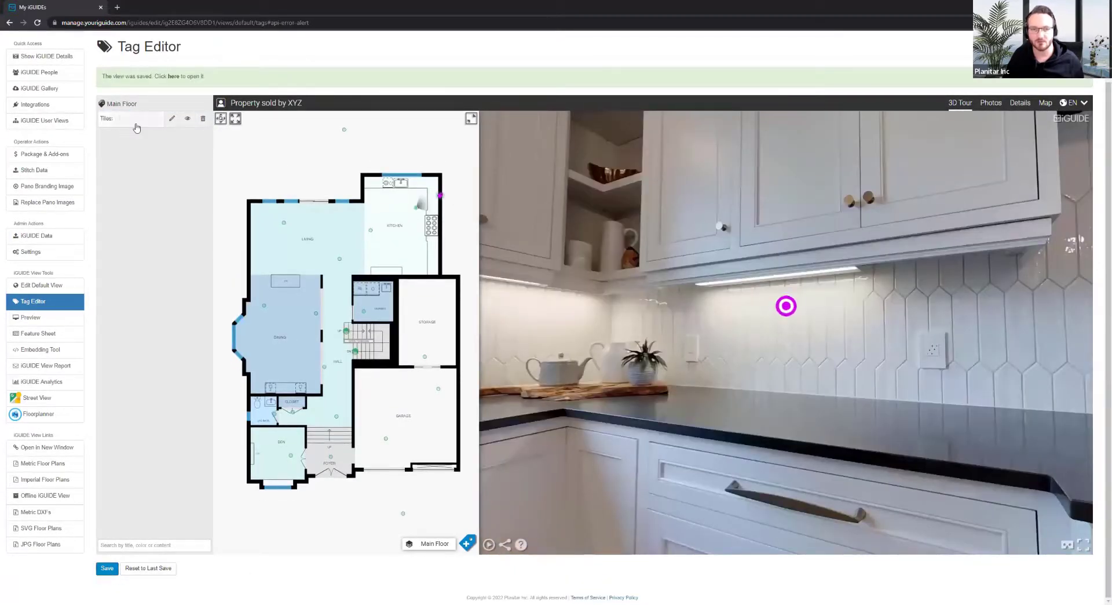
pyautogui.moveTo(824, 398); pyautogui.dragTo(650, 373)
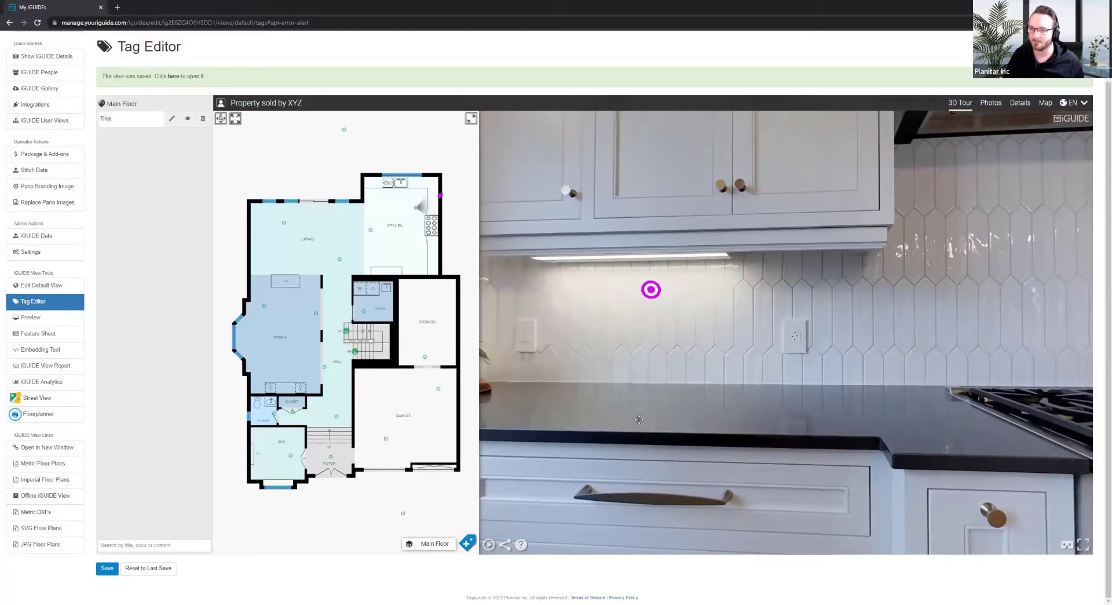
pyautogui.moveTo(616, 432); pyautogui.dragTo(773, 400)
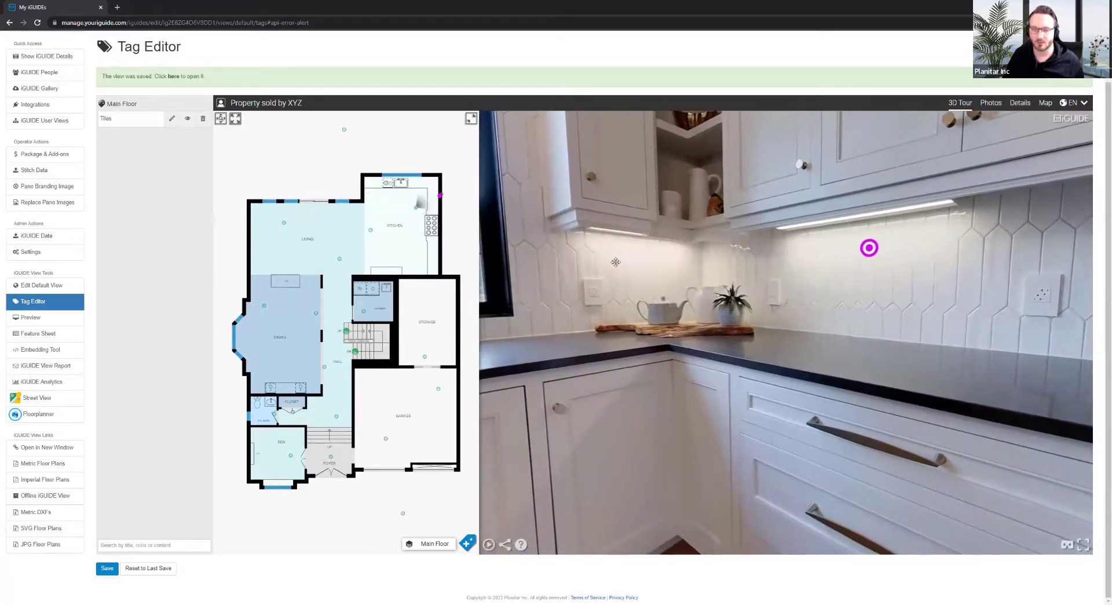
pyautogui.moveTo(597, 271); pyautogui.dragTo(509, 285)
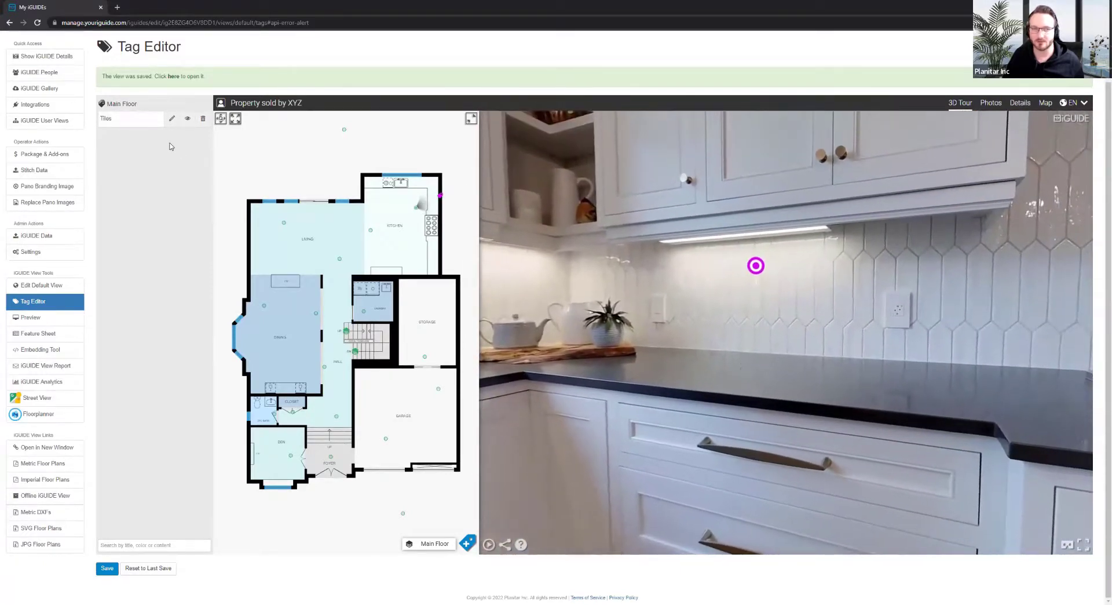
pyautogui.click(149, 119)
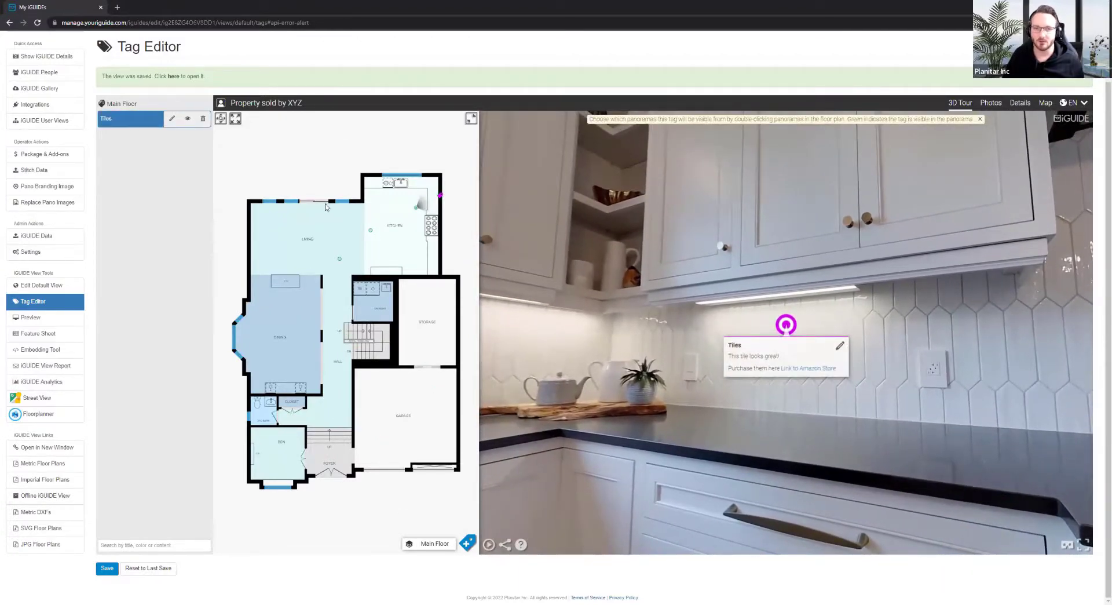
pyautogui.scroll(3, 328, 279)
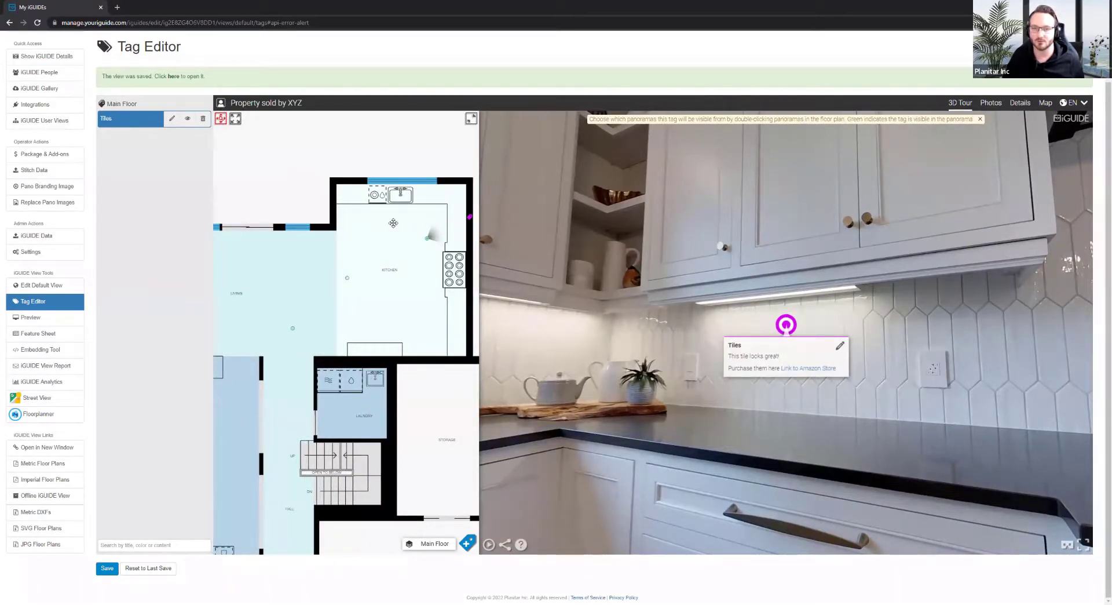
# Go to the living-room panorama and double-click its dot to hide the Tiles tag there
pyautogui.scroll(3, 394, 223)
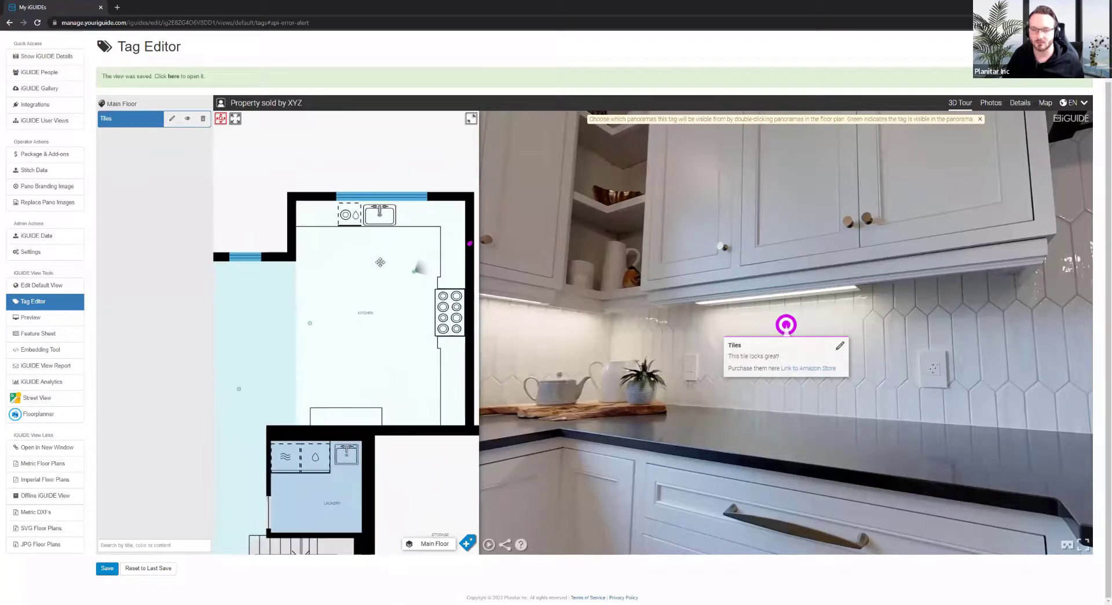
pyautogui.scroll(-2, 380, 262)
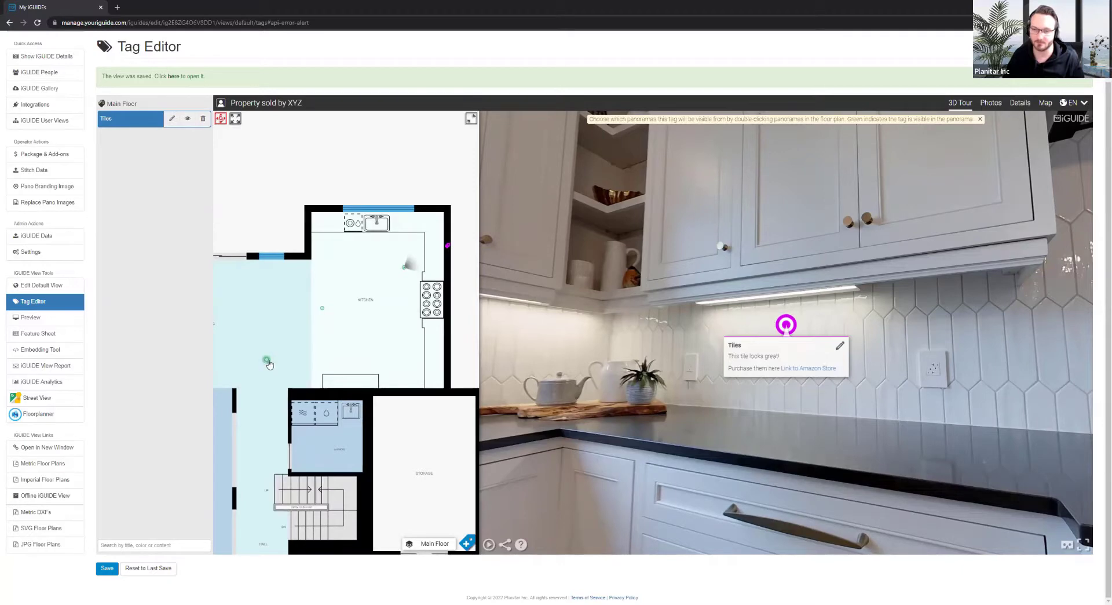
pyautogui.click(267, 361)
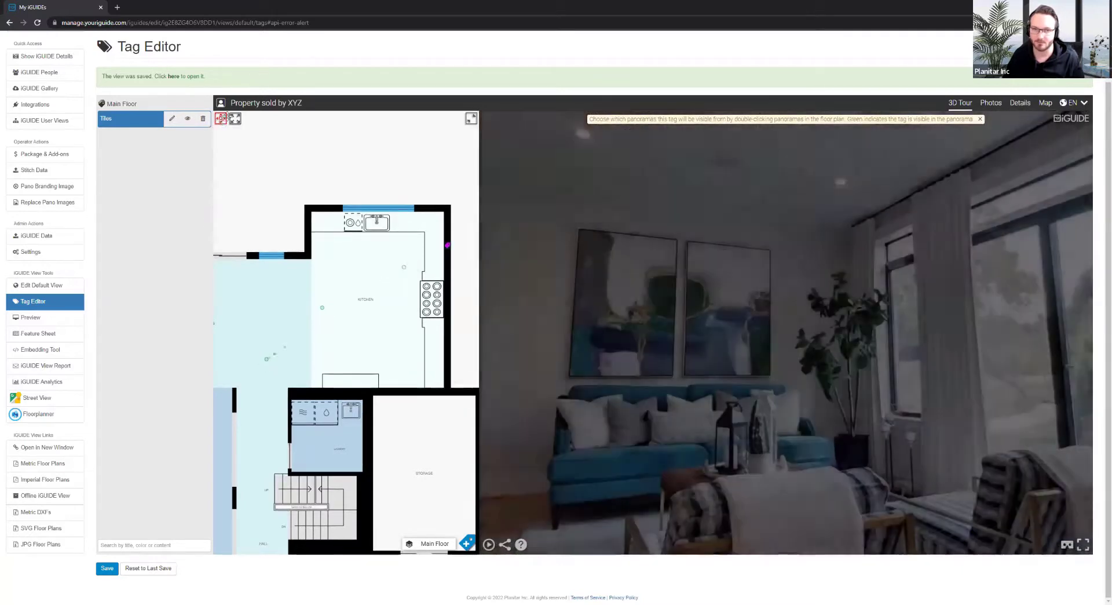
pyautogui.moveTo(595, 319); pyautogui.dragTo(743, 486)
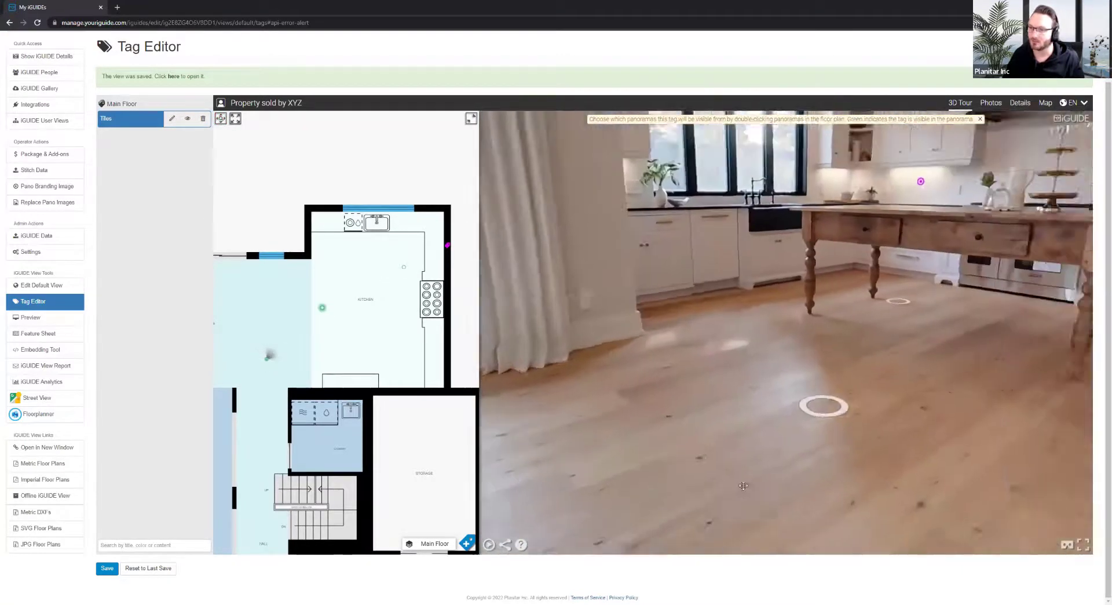
pyautogui.click(743, 486)
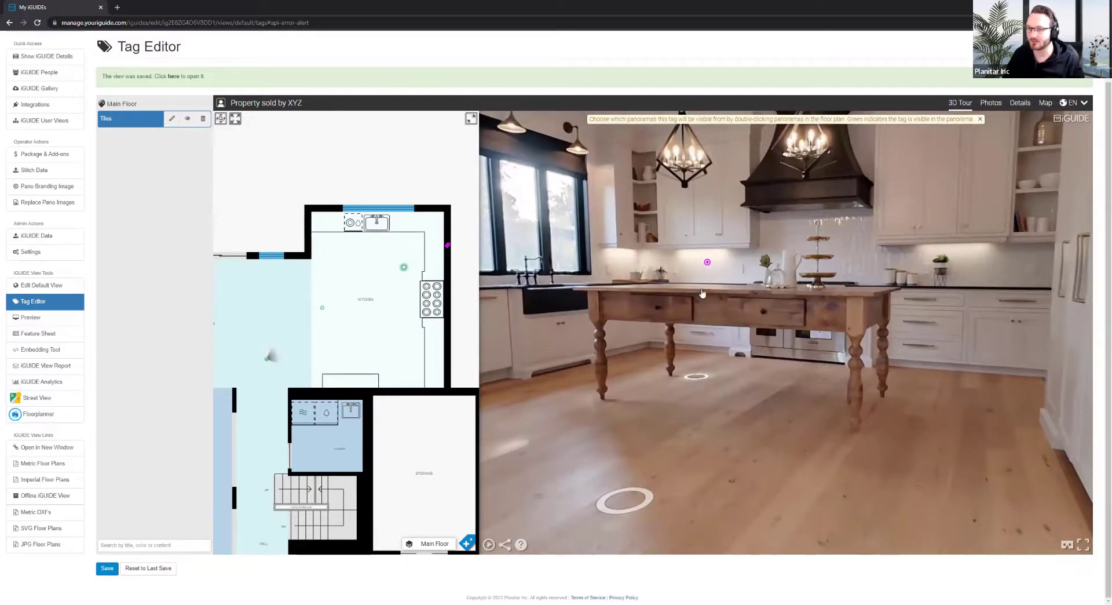
pyautogui.moveTo(681, 426); pyautogui.dragTo(682, 391)
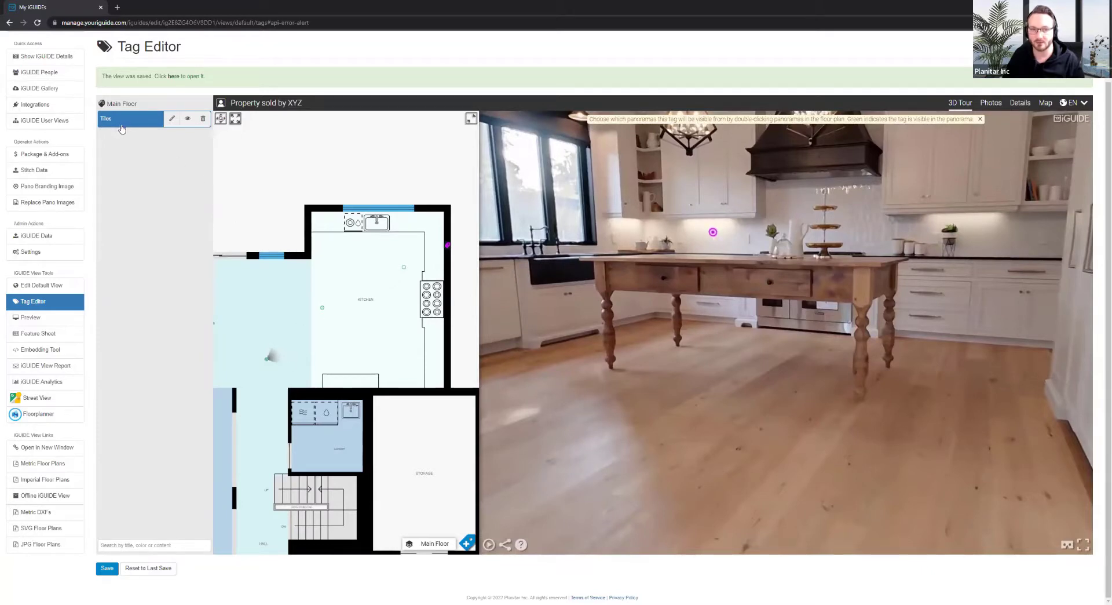
pyautogui.click(267, 360)
pyautogui.doubleClick(267, 359)
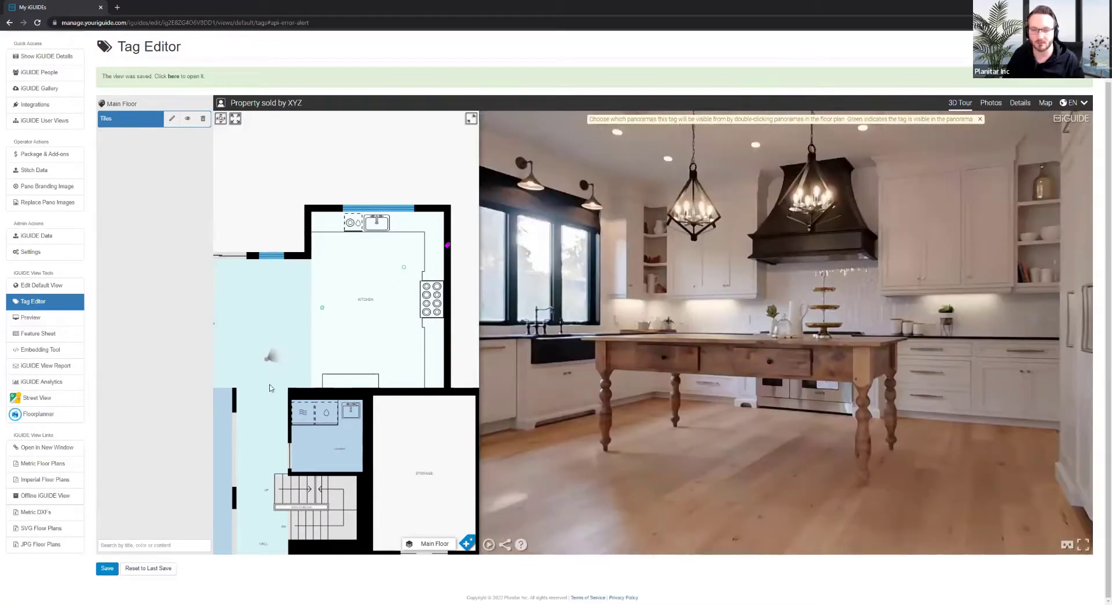
# Visit the kitchen viewpoints by the island and counter backsplash to check the tag
pyautogui.moveTo(773, 449); pyautogui.dragTo(759, 428)
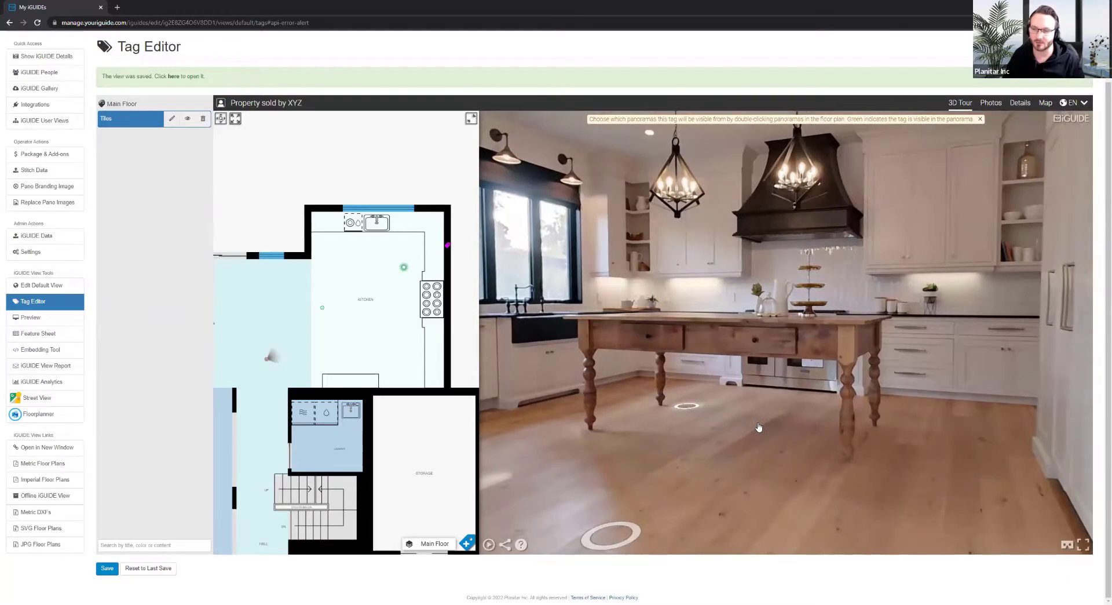
pyautogui.click(619, 529)
pyautogui.moveTo(757, 447); pyautogui.dragTo(748, 437)
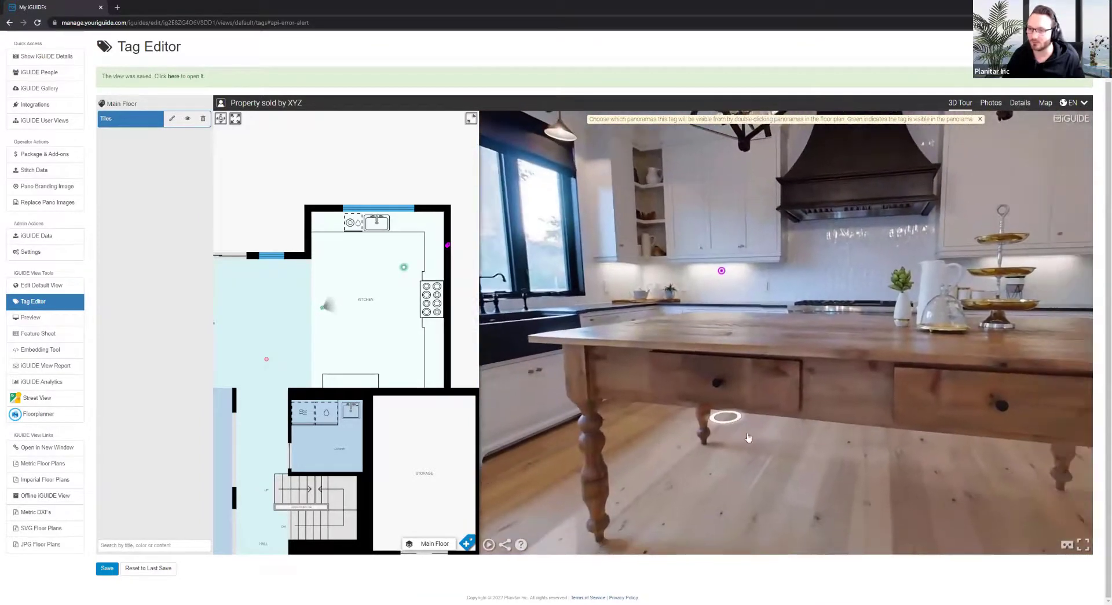
pyautogui.click(721, 482)
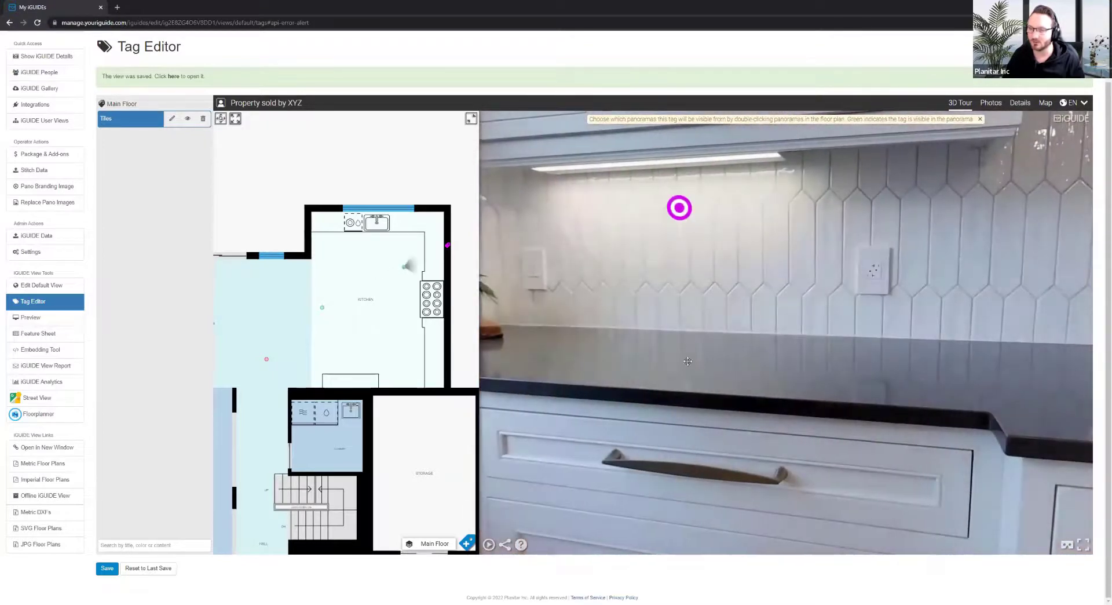
pyautogui.moveTo(713, 363); pyautogui.dragTo(979, 352)
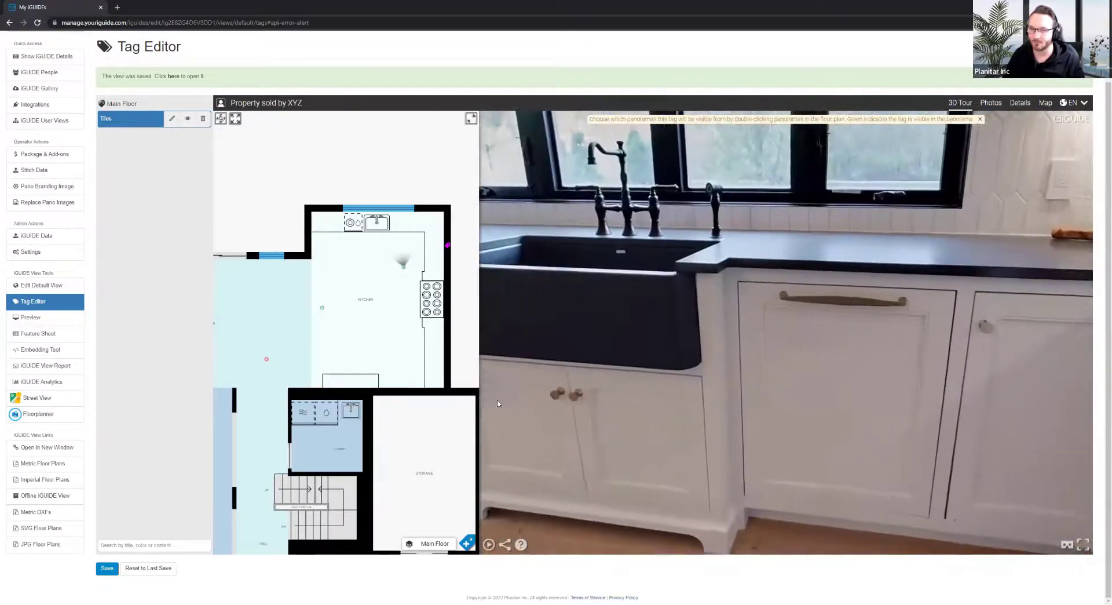
# Fit the Main Floor plan, move to the dining area, deselect the Tiles tag, and save
pyautogui.click(324, 278)
pyautogui.click(221, 118)
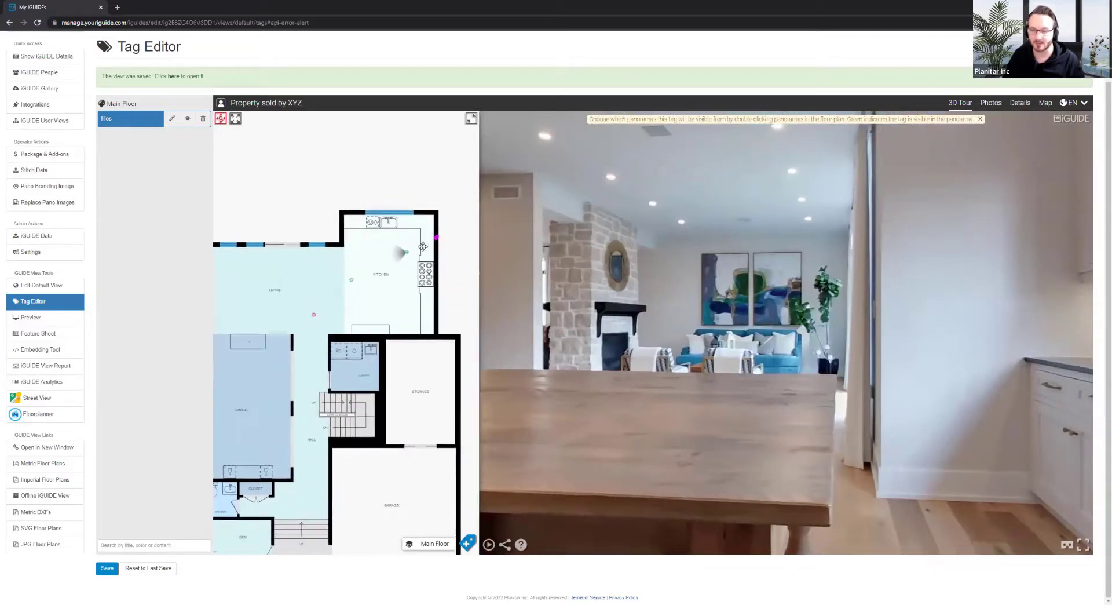
pyautogui.moveTo(897, 343); pyautogui.dragTo(763, 341)
pyautogui.click(235, 119)
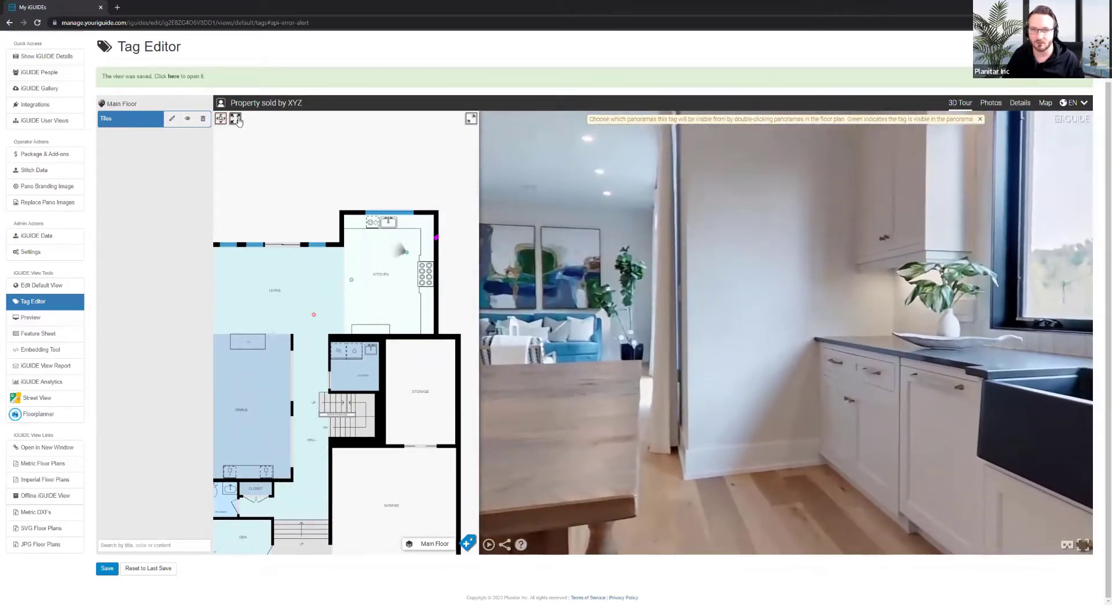
pyautogui.click(327, 241)
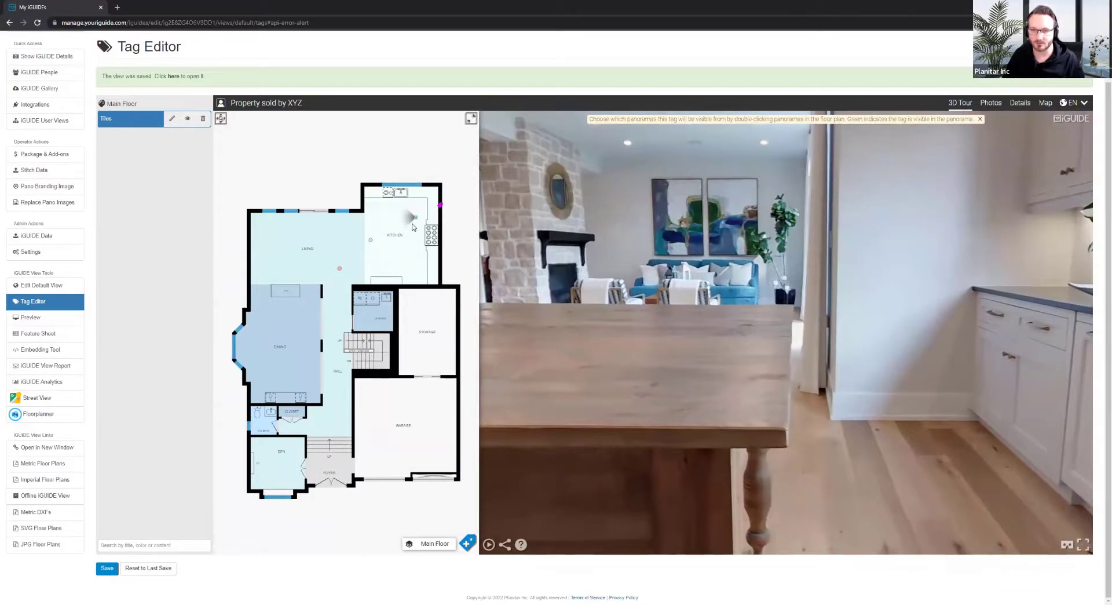
pyautogui.click(171, 154)
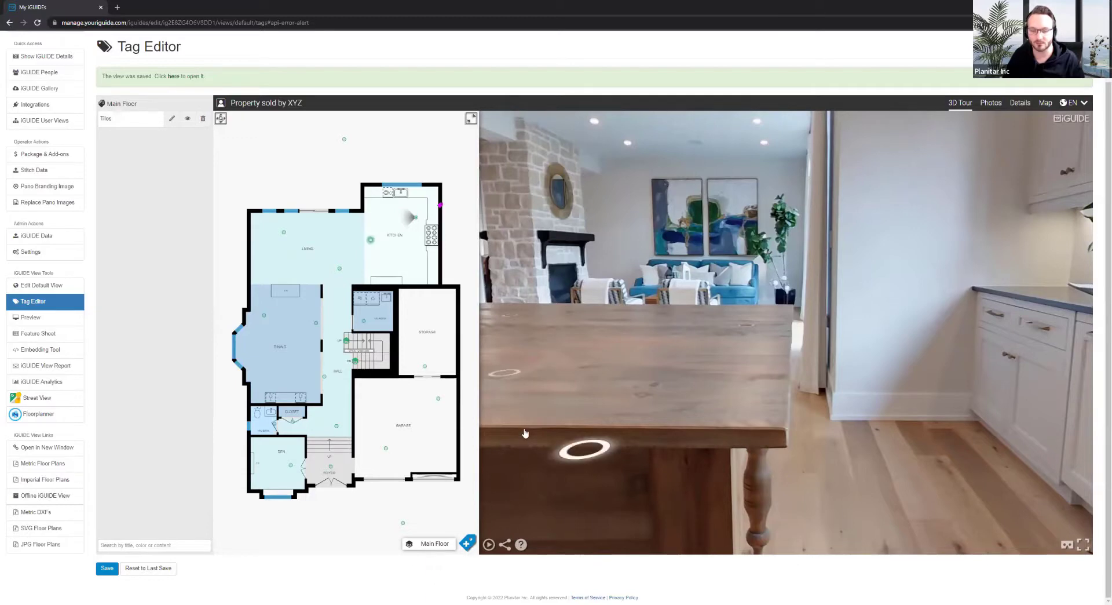
pyautogui.click(110, 569)
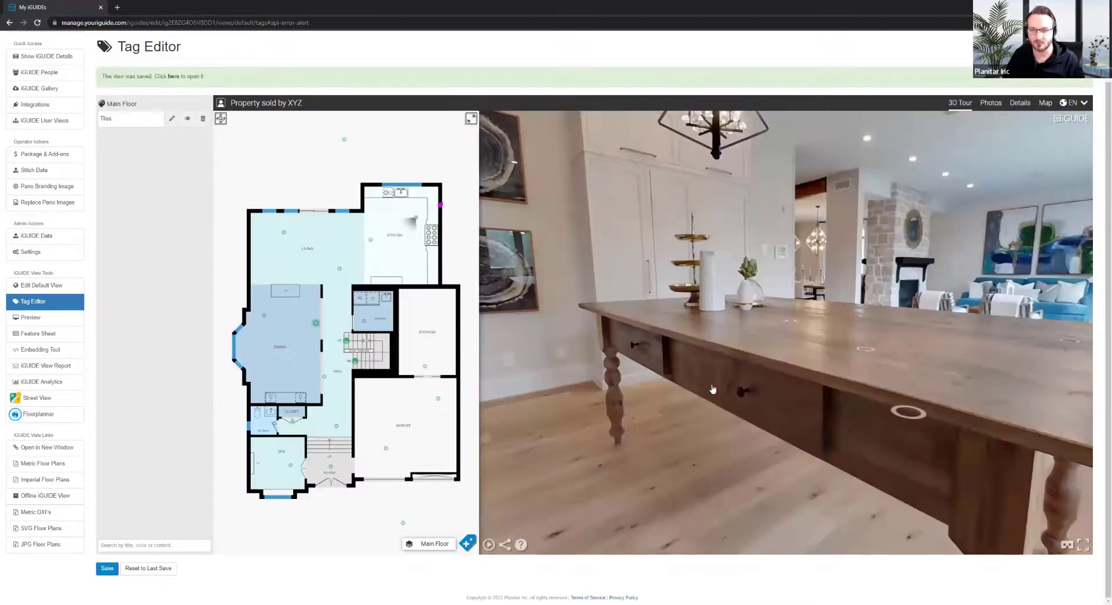
# Jump the tour to the living room facing the blue sofa and paintings, and begin a new tag
pyautogui.moveTo(713, 389); pyautogui.dragTo(824, 393)
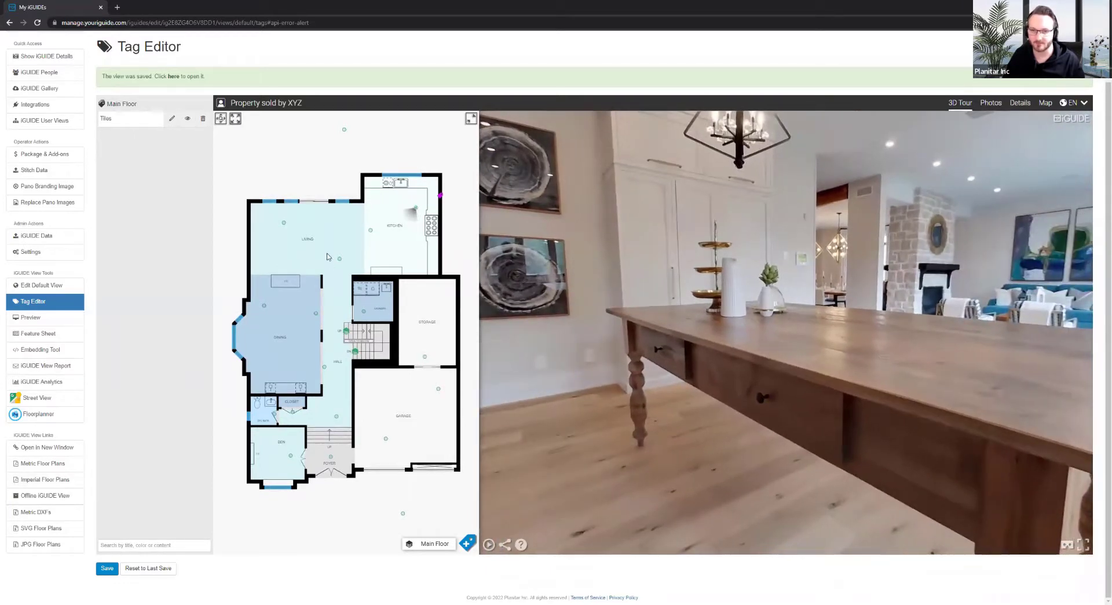
pyautogui.click(284, 223)
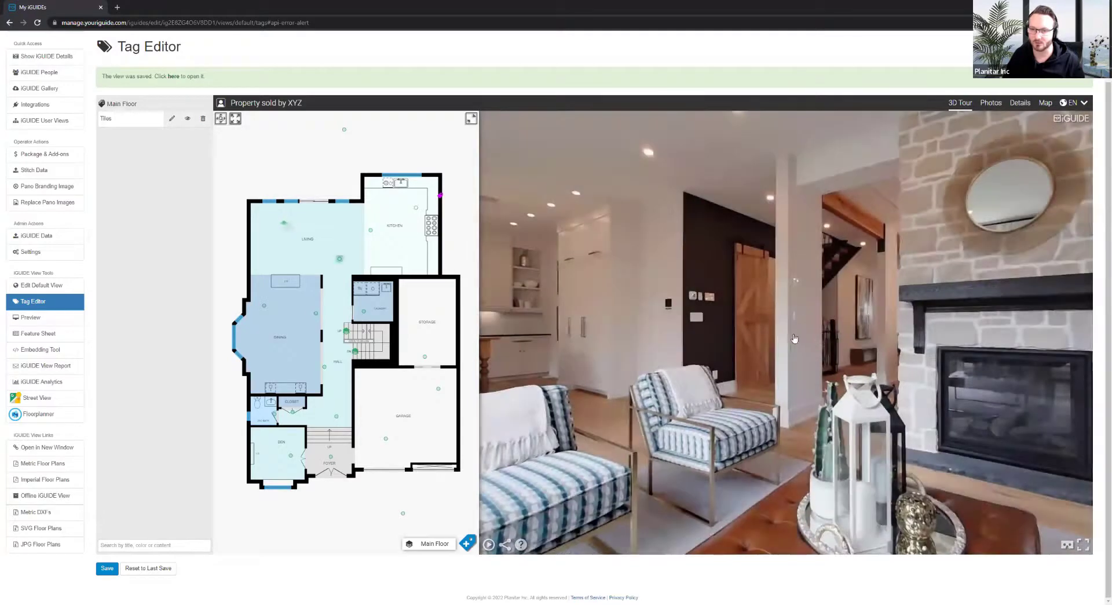
pyautogui.moveTo(794, 338)
pyautogui.mouseDown()
pyautogui.moveTo(652, 361)
pyautogui.moveTo(571, 454)
pyautogui.mouseUp()
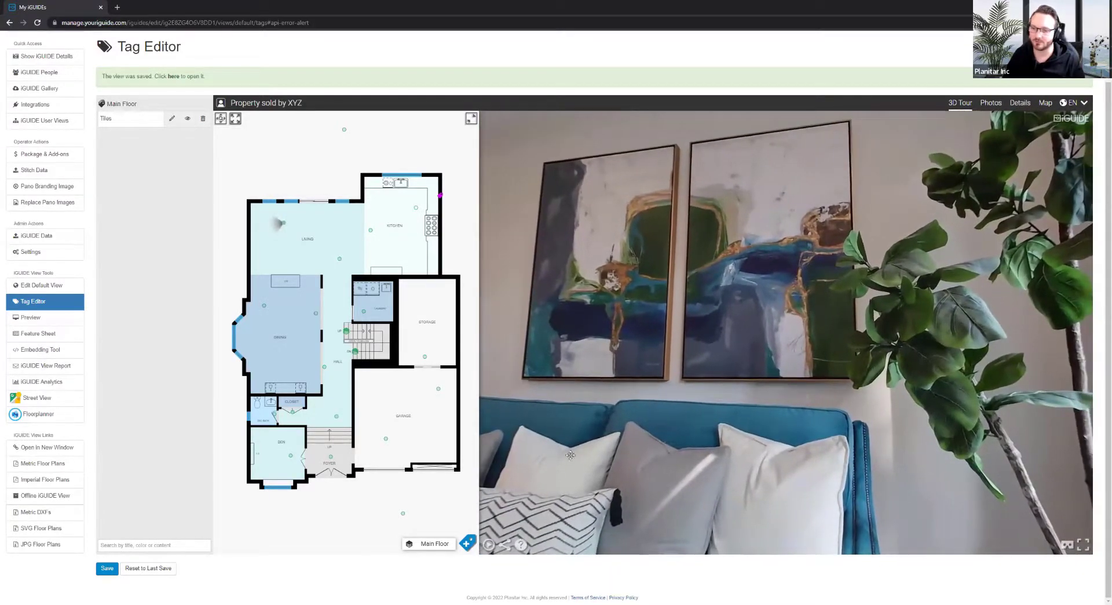
pyautogui.click(467, 544)
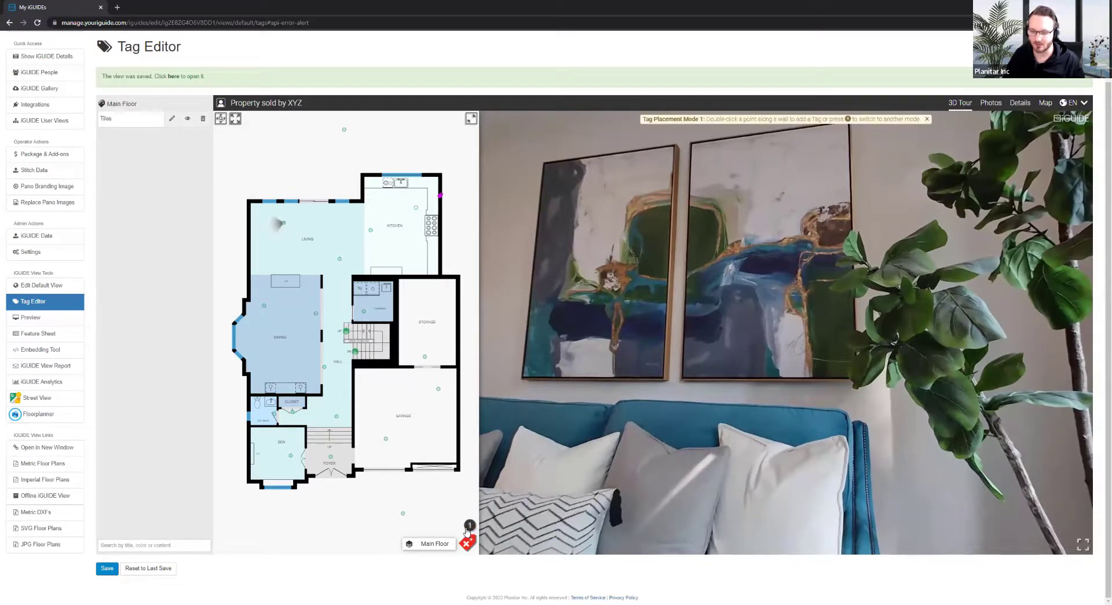
# Switch the new tag to Tag Placement Mode 2 for wall-based placement
pyautogui.click(469, 526)
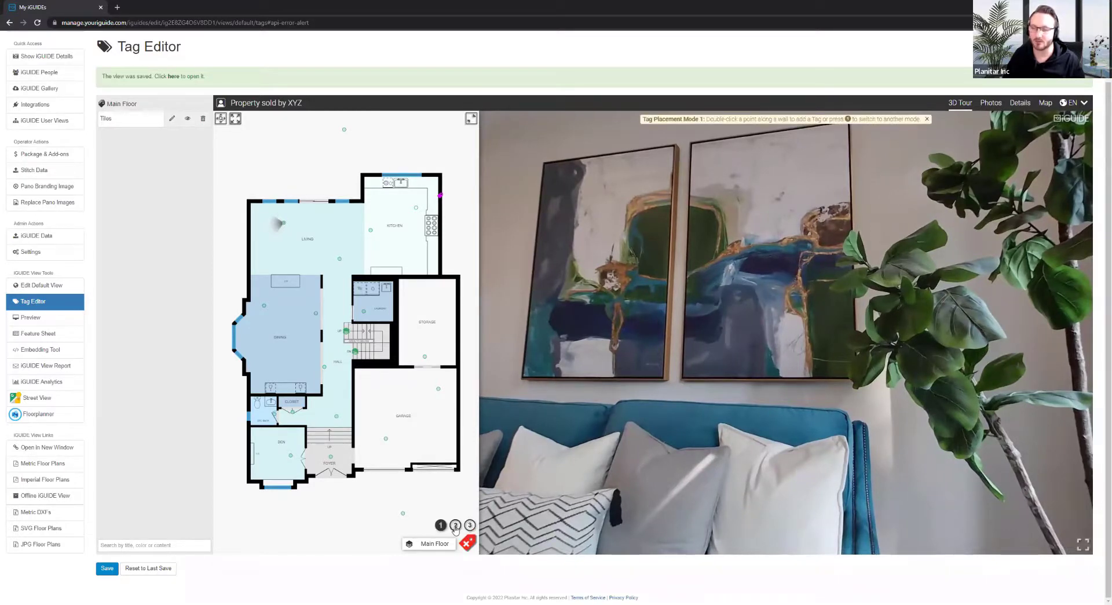
pyautogui.click(455, 524)
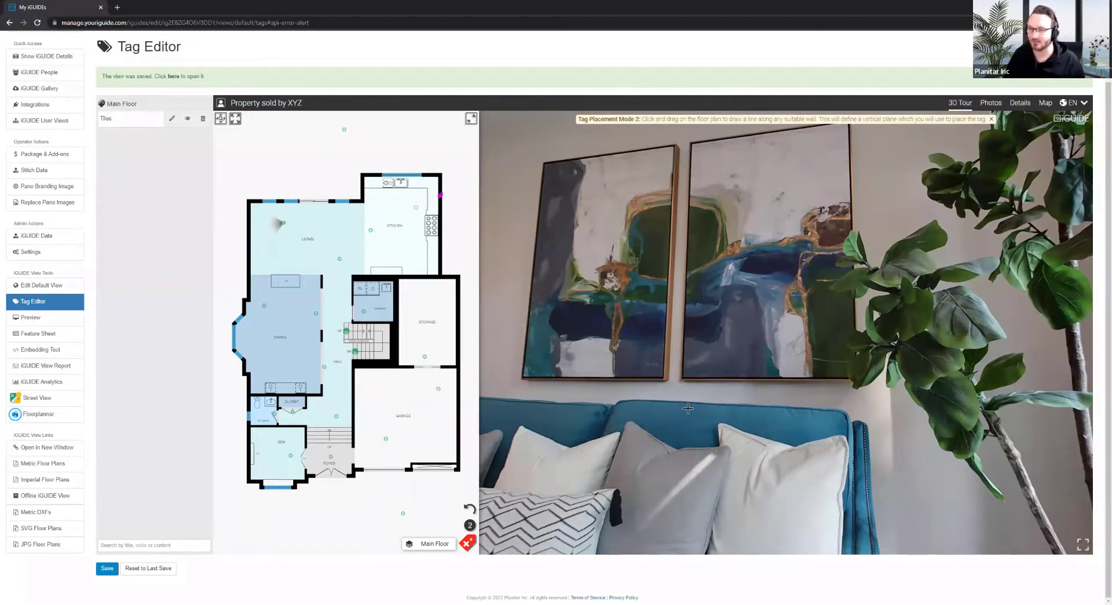
pyautogui.moveTo(689, 408); pyautogui.dragTo(501, 312)
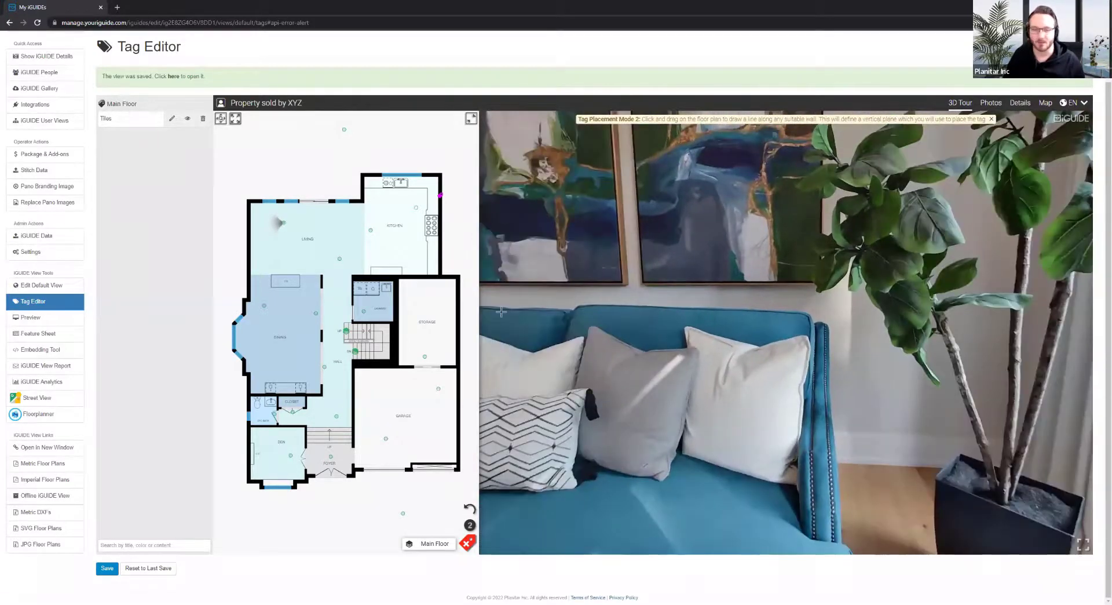
# Pan and zoom the floor plan to the living room and draw a line along its left wall
pyautogui.click(221, 119)
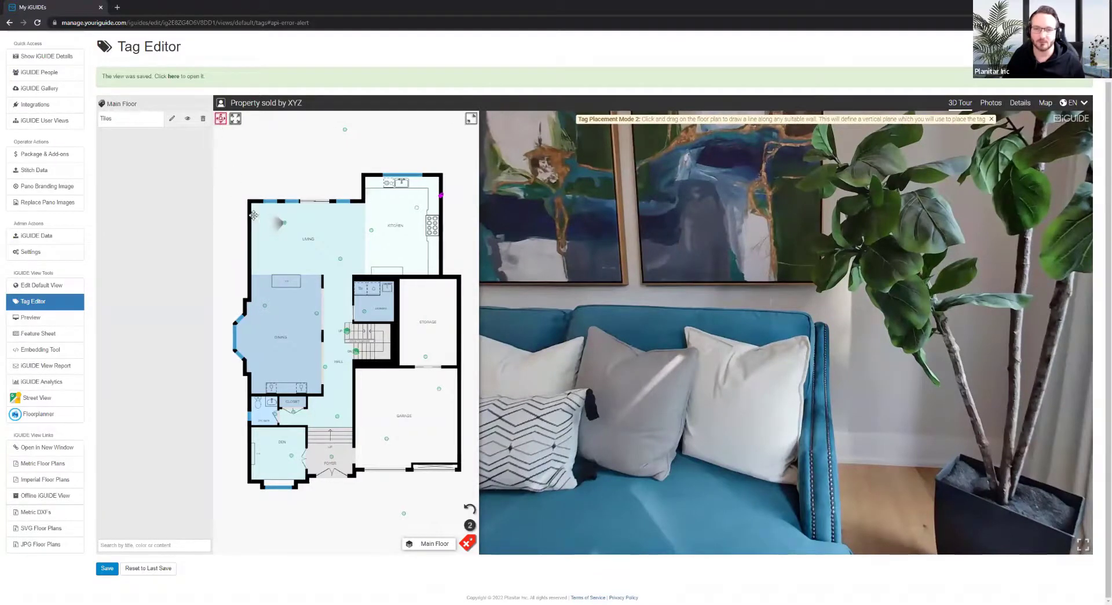
pyautogui.moveTo(230, 210); pyautogui.dragTo(297, 227)
pyautogui.scroll(4, 294, 232)
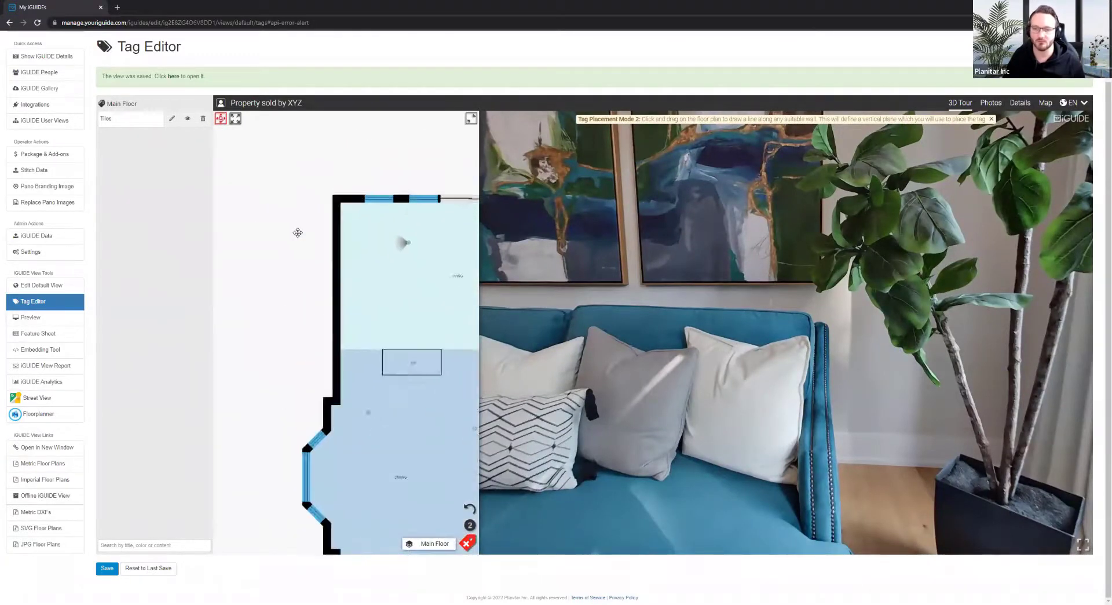
pyautogui.moveTo(291, 232); pyautogui.dragTo(283, 235)
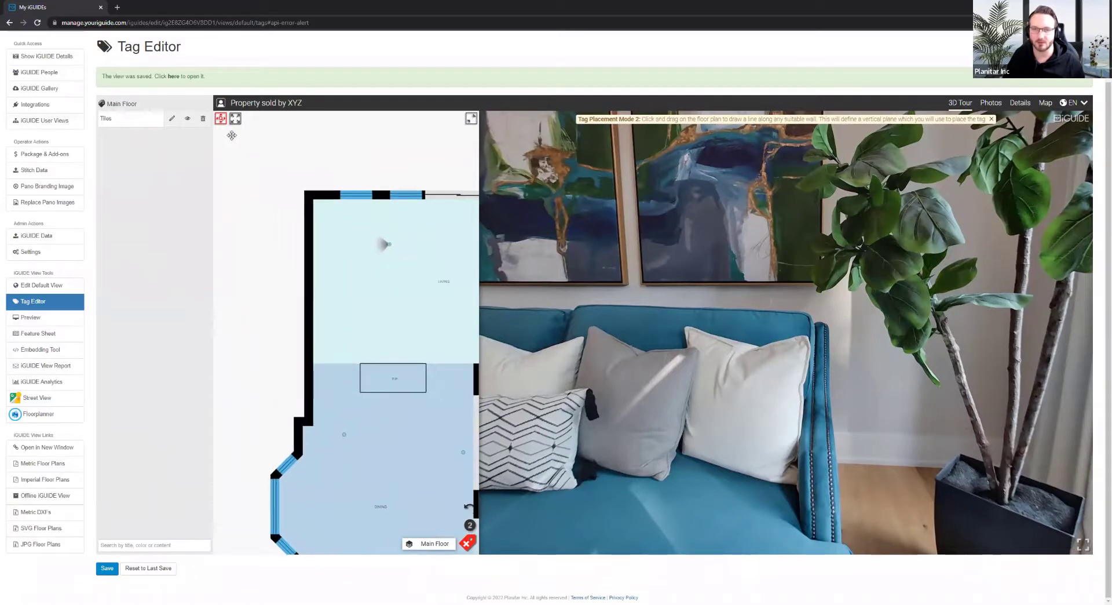
pyautogui.click(222, 121)
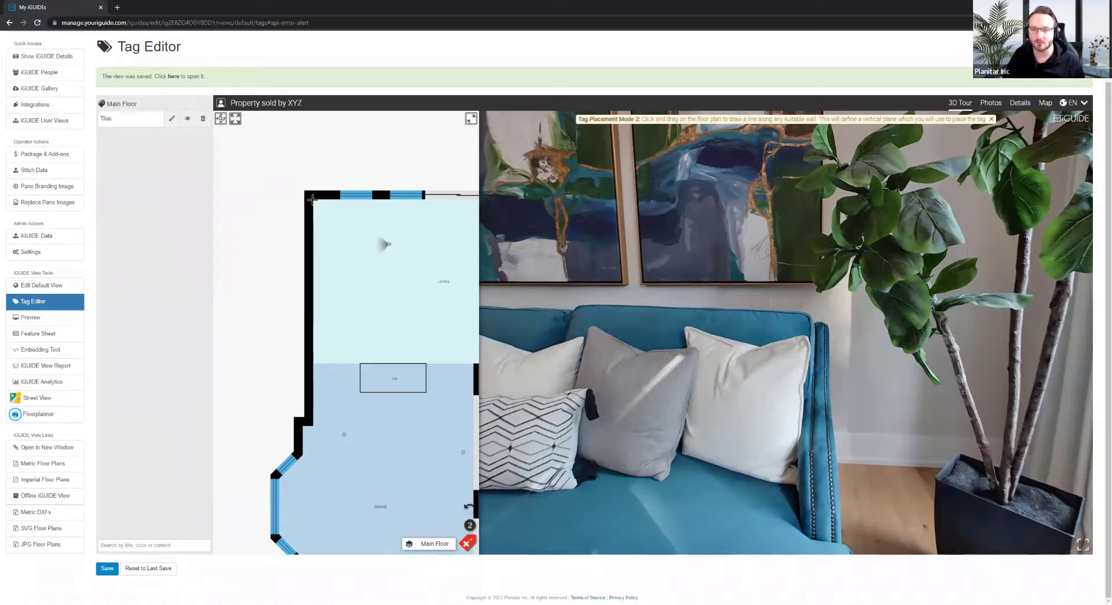
pyautogui.moveTo(313, 198); pyautogui.dragTo(313, 518)
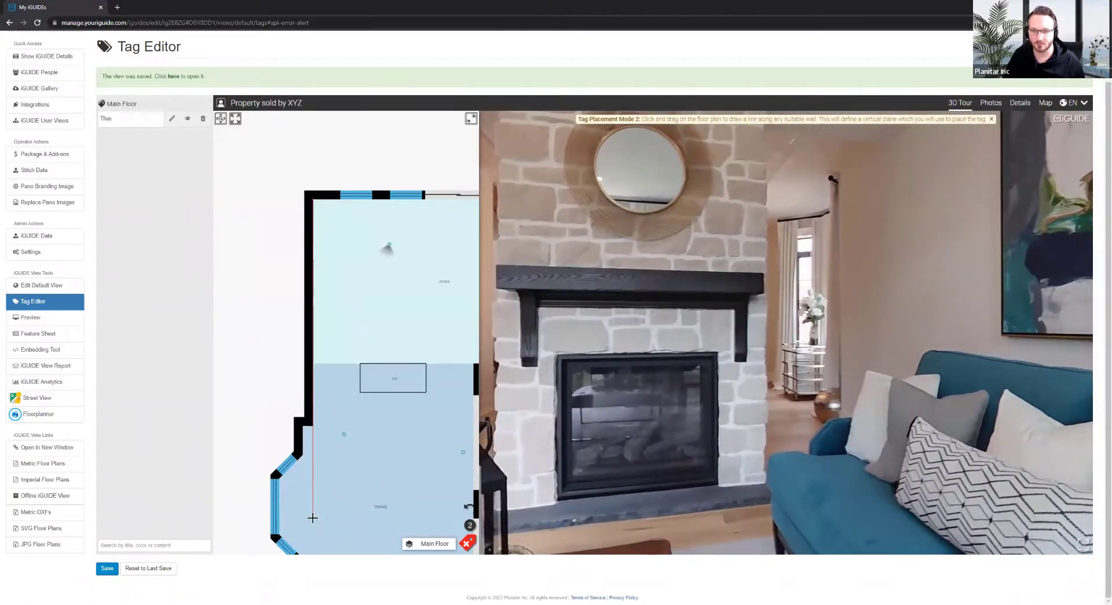
pyautogui.moveTo(313, 517); pyautogui.dragTo(313, 517)
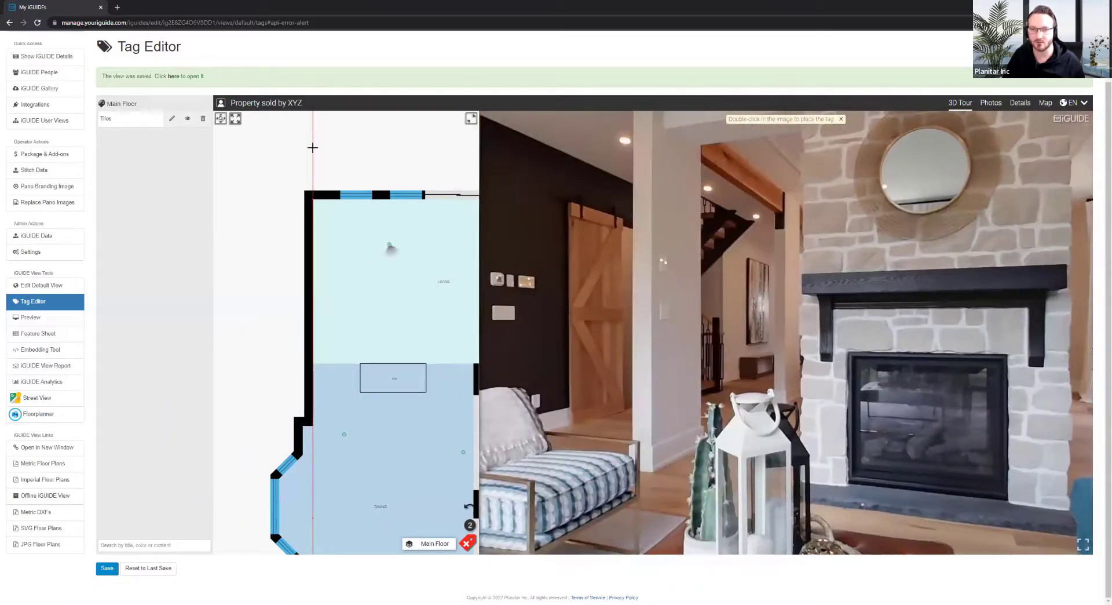
# Double-click the top-left corner of the left painting above the sofa to drop New Tag
pyautogui.moveTo(988, 372)
pyautogui.mouseDown()
pyautogui.moveTo(970, 376)
pyautogui.moveTo(867, 312)
pyautogui.moveTo(549, 196)
pyautogui.moveTo(697, 389)
pyautogui.mouseUp()
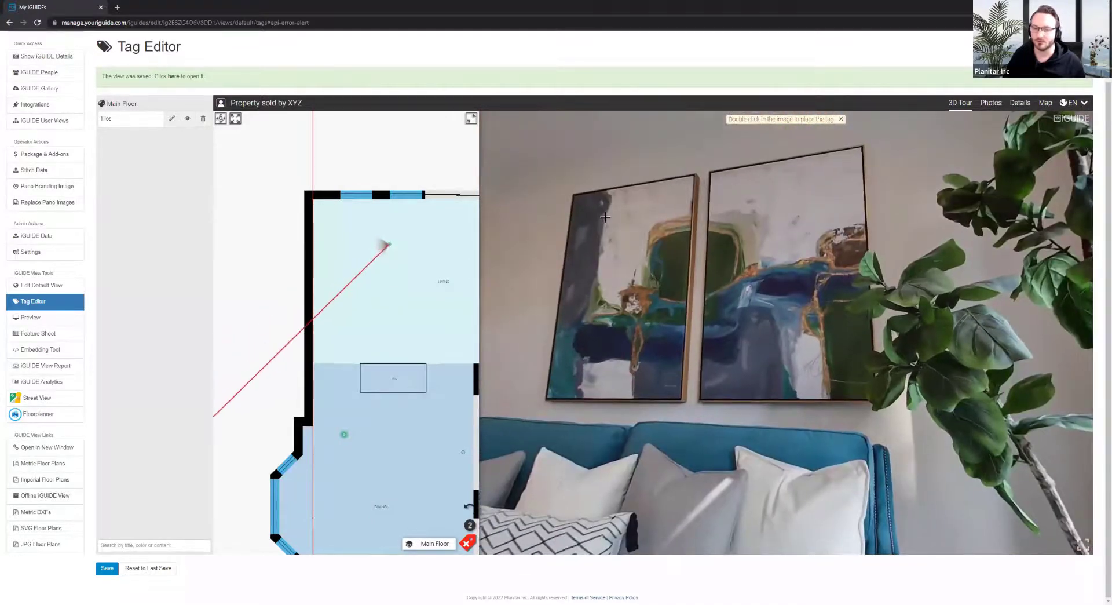
pyautogui.moveTo(1024, 313); pyautogui.dragTo(893, 317)
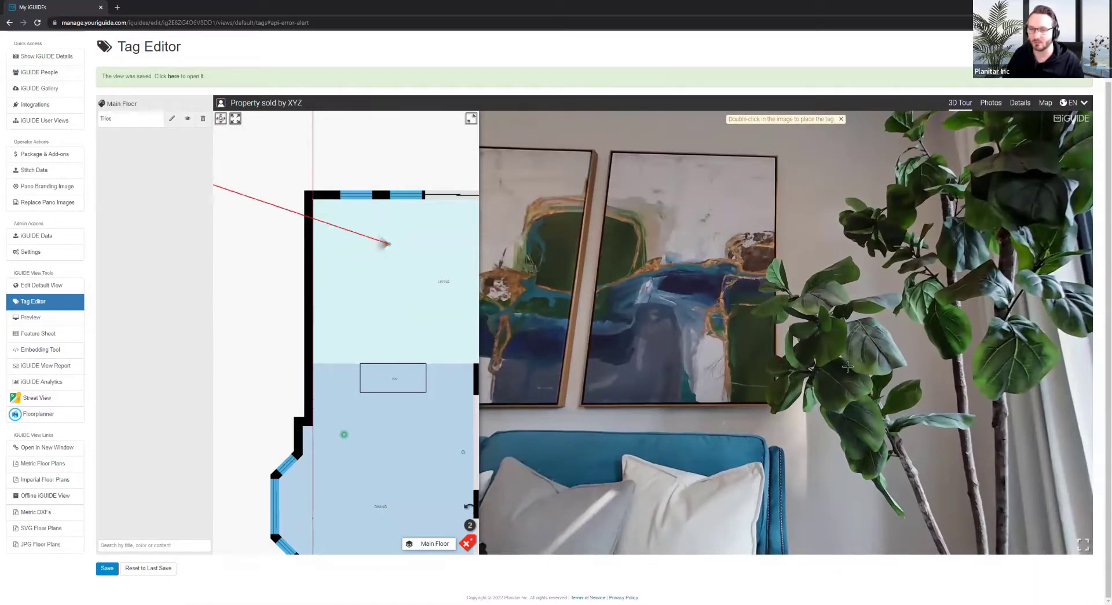
pyautogui.moveTo(631, 418)
pyautogui.mouseDown()
pyautogui.moveTo(658, 264)
pyautogui.moveTo(665, 305)
pyautogui.mouseUp()
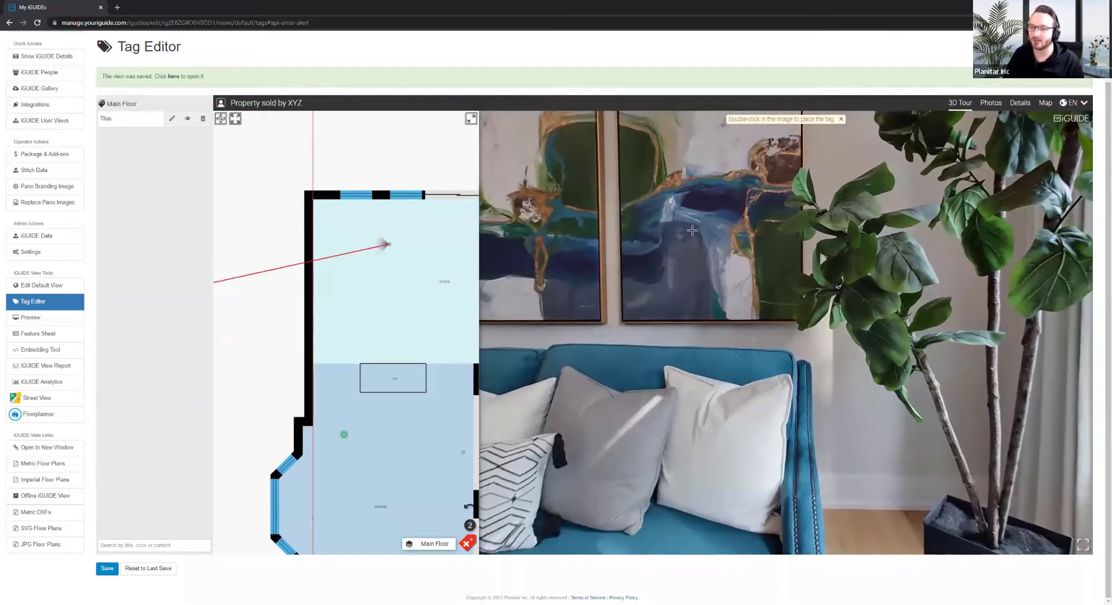
pyautogui.moveTo(658, 322); pyautogui.dragTo(698, 391)
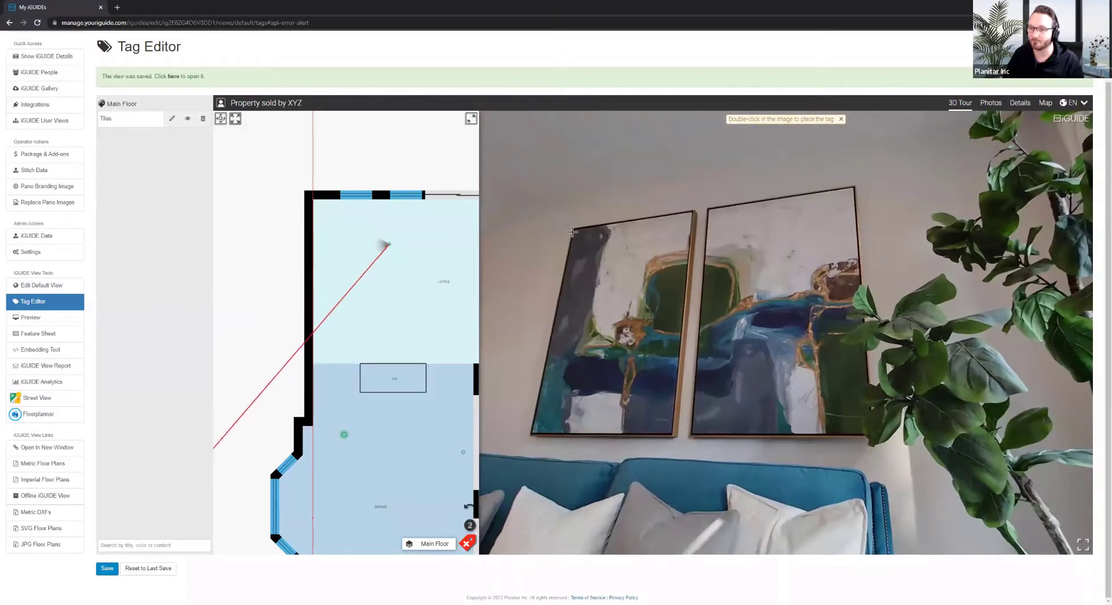
pyautogui.doubleClick(572, 232)
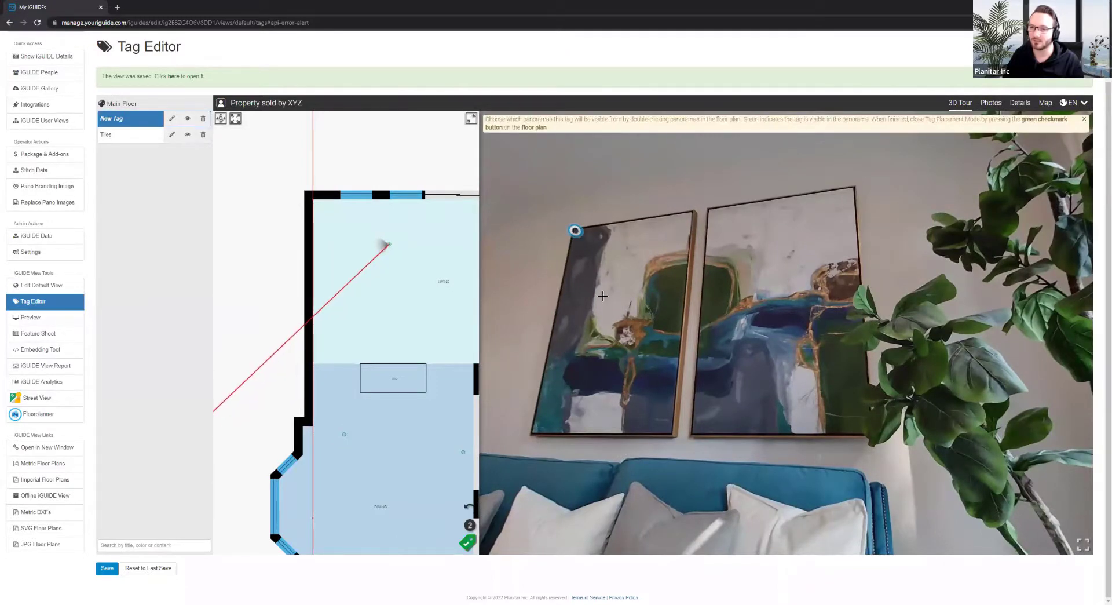
pyautogui.moveTo(606, 294)
pyautogui.mouseDown()
pyautogui.moveTo(659, 266)
pyautogui.moveTo(654, 242)
pyautogui.moveTo(635, 243)
pyautogui.mouseUp()
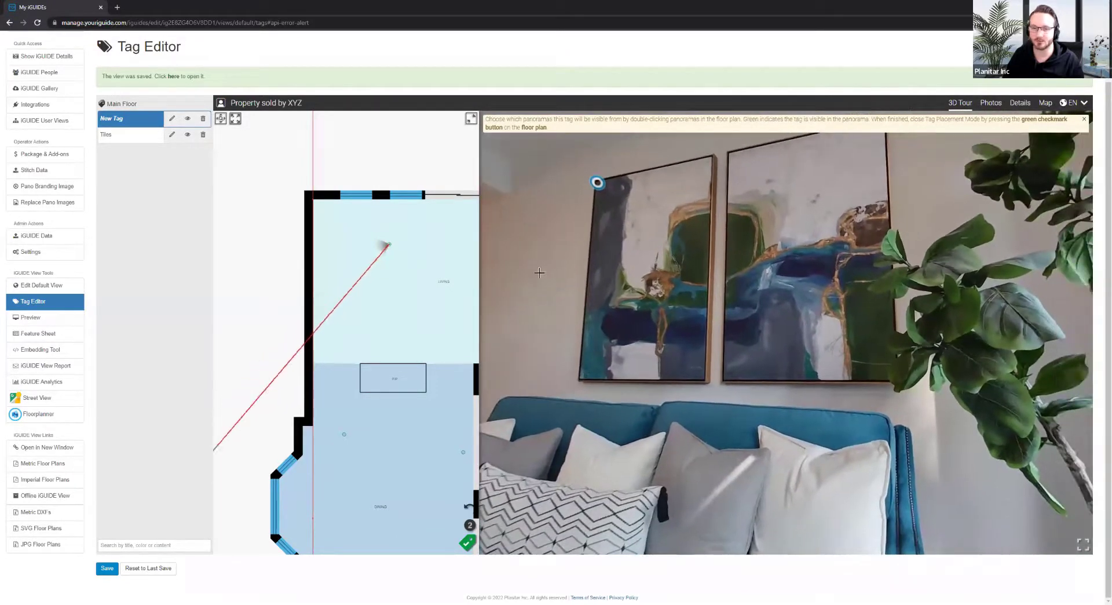
pyautogui.click(172, 118)
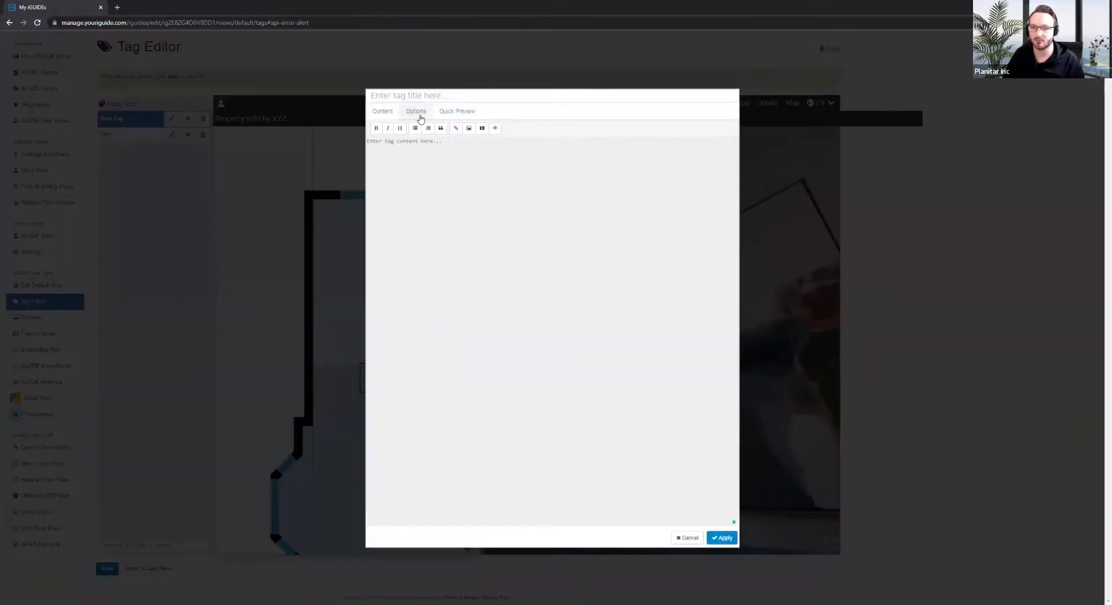
# Set New Tag to Opaque, custom white, 100% opacity and stem height 4, then apply
pyautogui.click(451, 160)
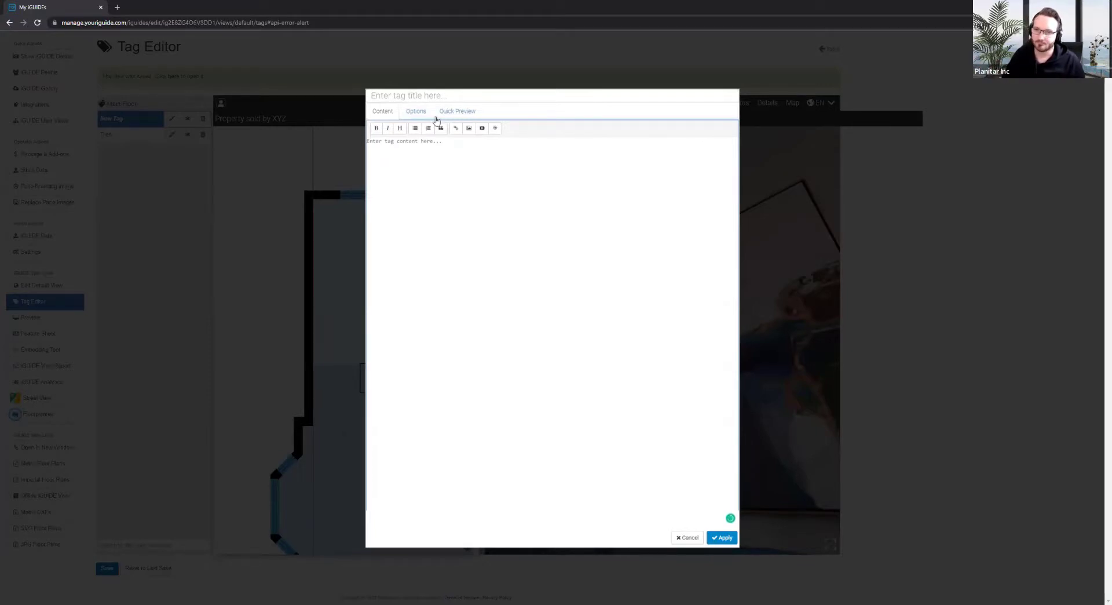
pyautogui.click(421, 111)
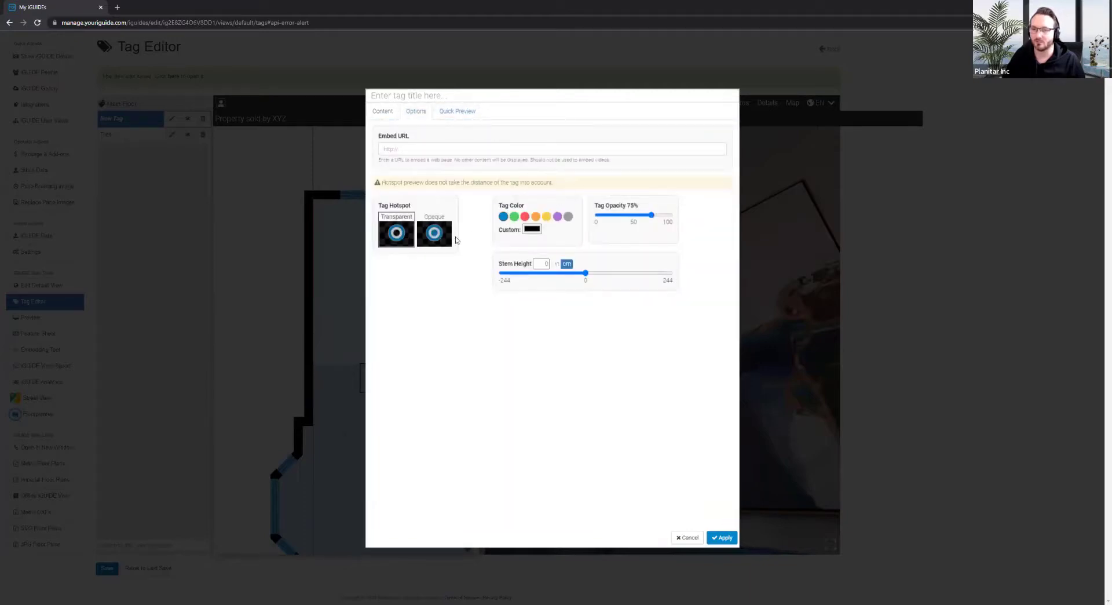
pyautogui.click(436, 234)
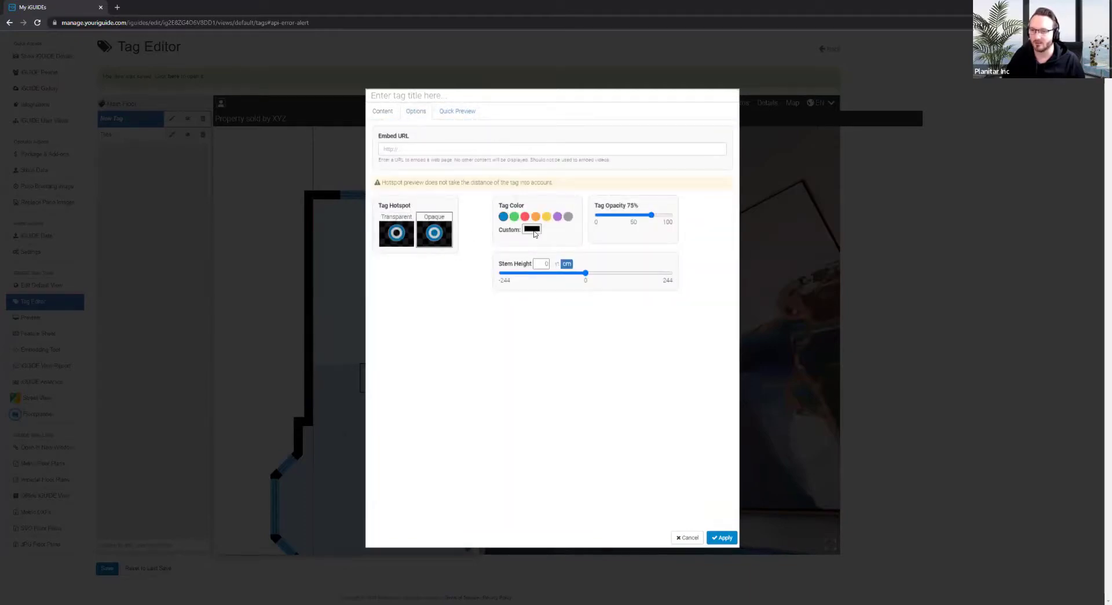
pyautogui.click(531, 229)
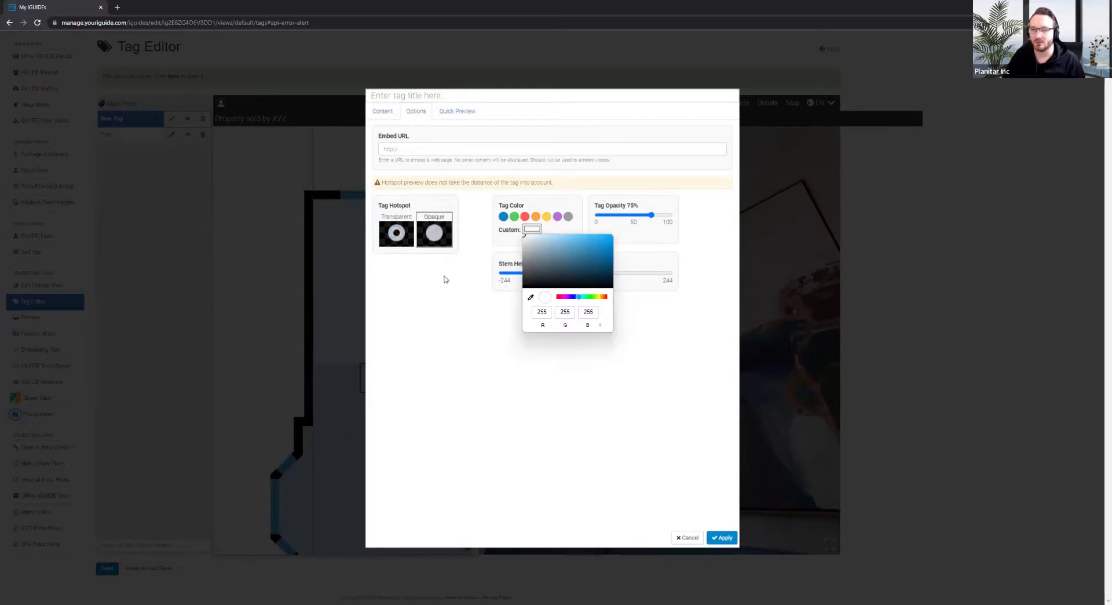
pyautogui.moveTo(652, 215); pyautogui.dragTo(765, 241)
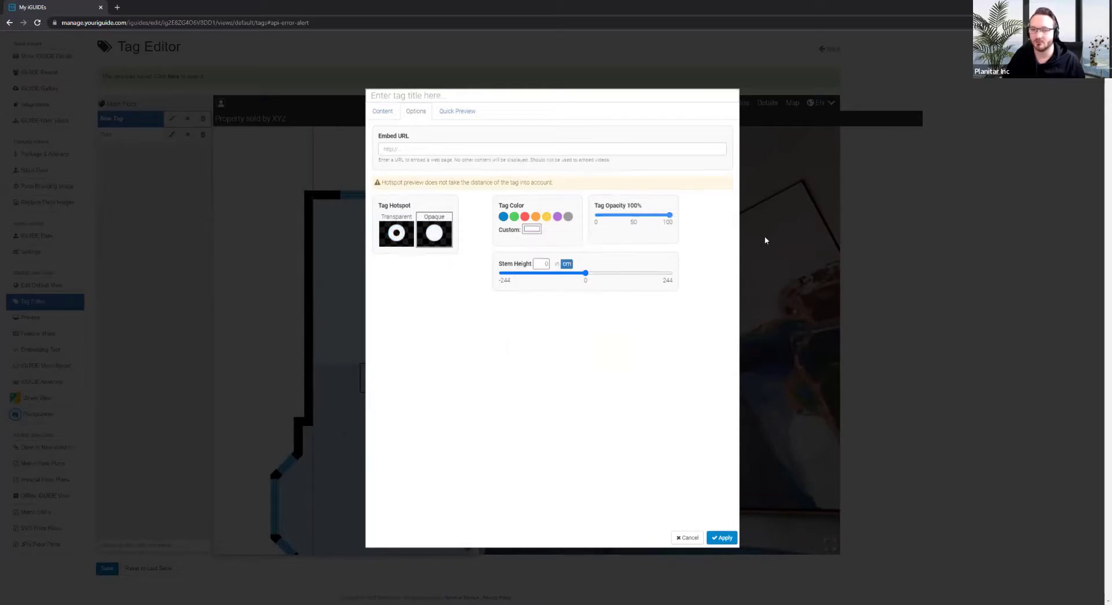
pyautogui.moveTo(587, 273); pyautogui.dragTo(588, 273)
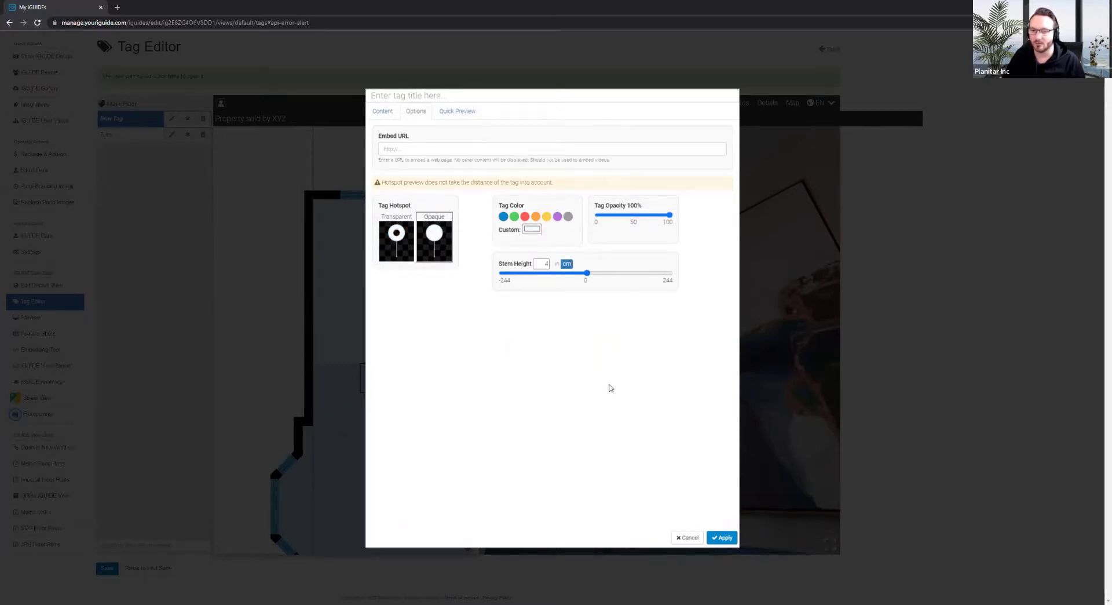
pyautogui.click(722, 538)
# Turn the tour toward the sofa paintings and jump the view to New Tag
pyautogui.moveTo(875, 264); pyautogui.dragTo(780, 205)
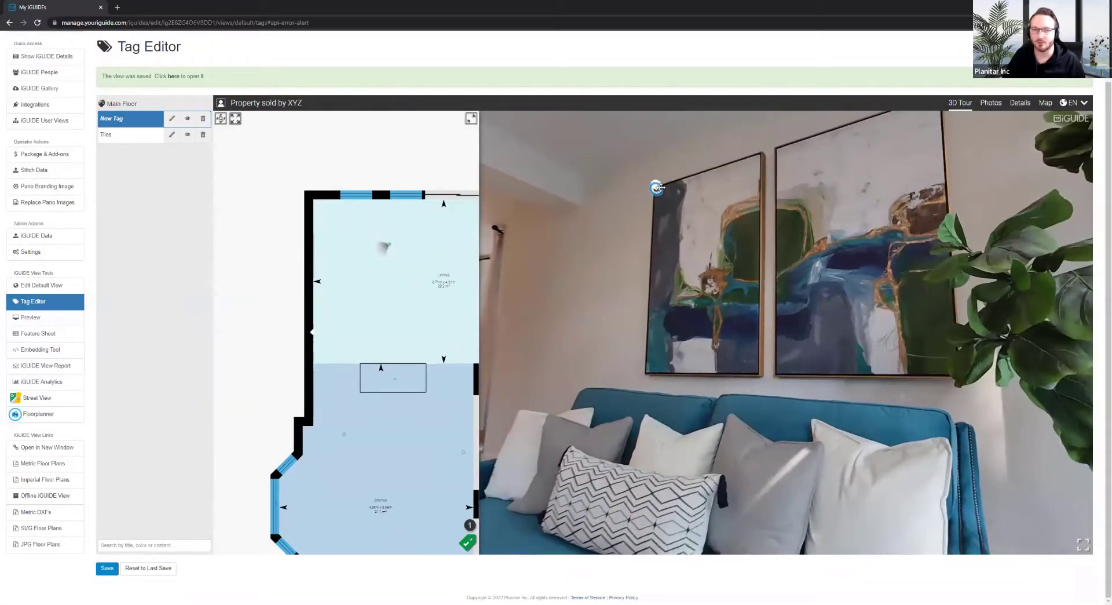
pyautogui.moveTo(676, 213)
pyautogui.mouseDown()
pyautogui.moveTo(669, 194)
pyautogui.moveTo(659, 286)
pyautogui.mouseUp()
pyautogui.scroll(3, 659, 285)
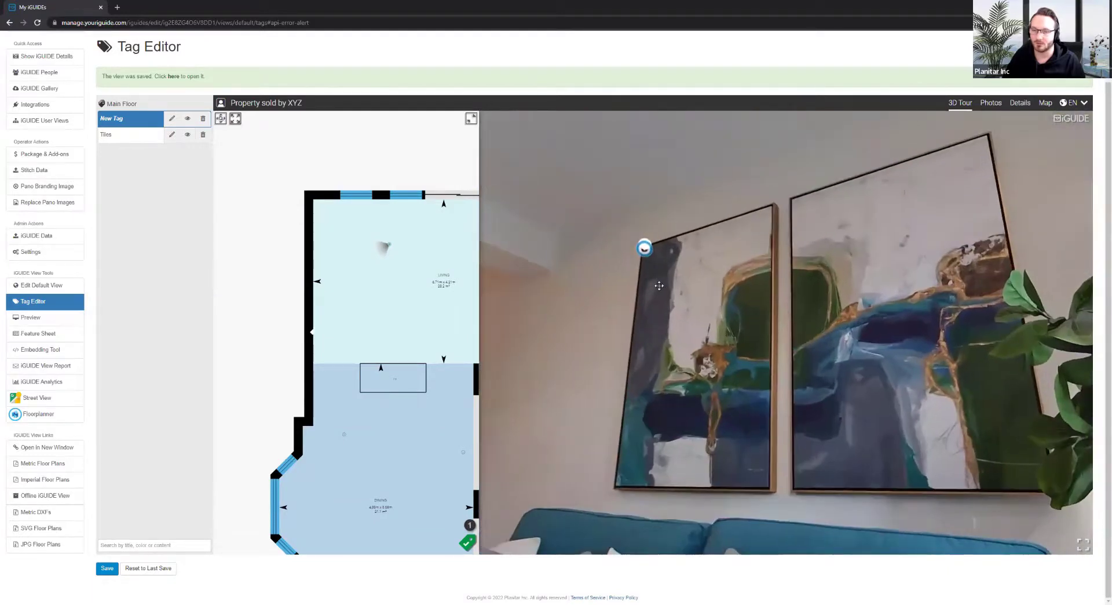
pyautogui.scroll(3, 659, 286)
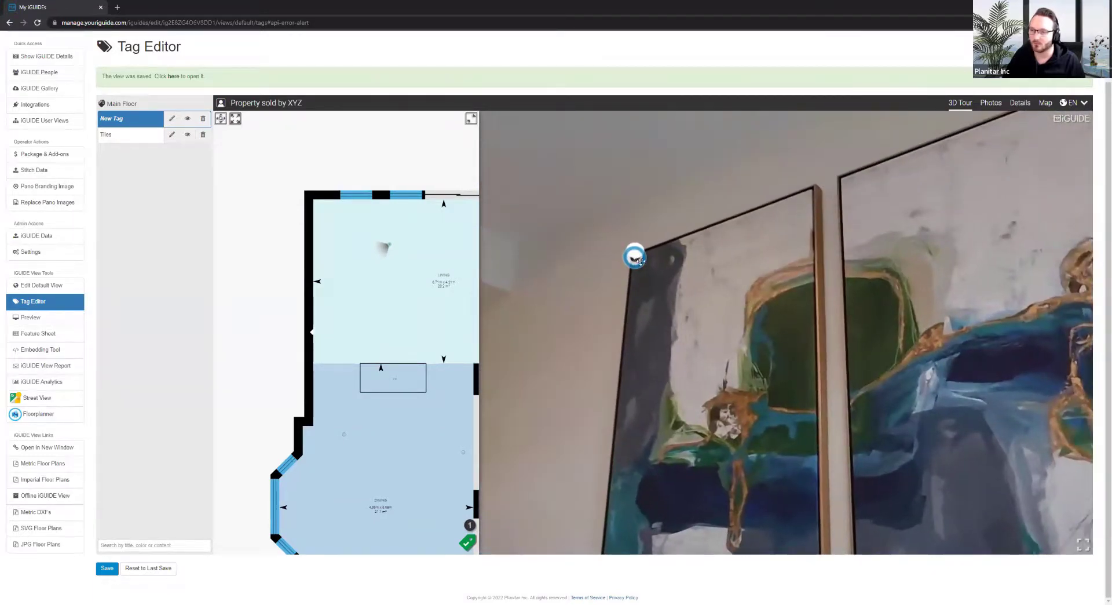
pyautogui.click(124, 118)
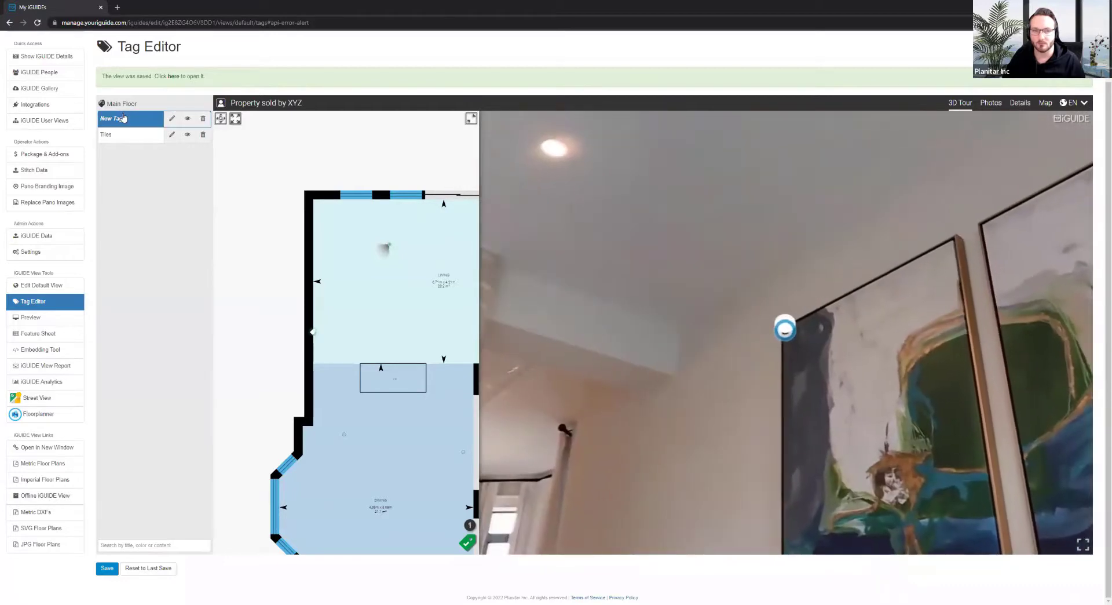
# Change New Tag's custom colour to greyish-red #927777 and apply it
pyautogui.click(173, 120)
pyautogui.click(417, 115)
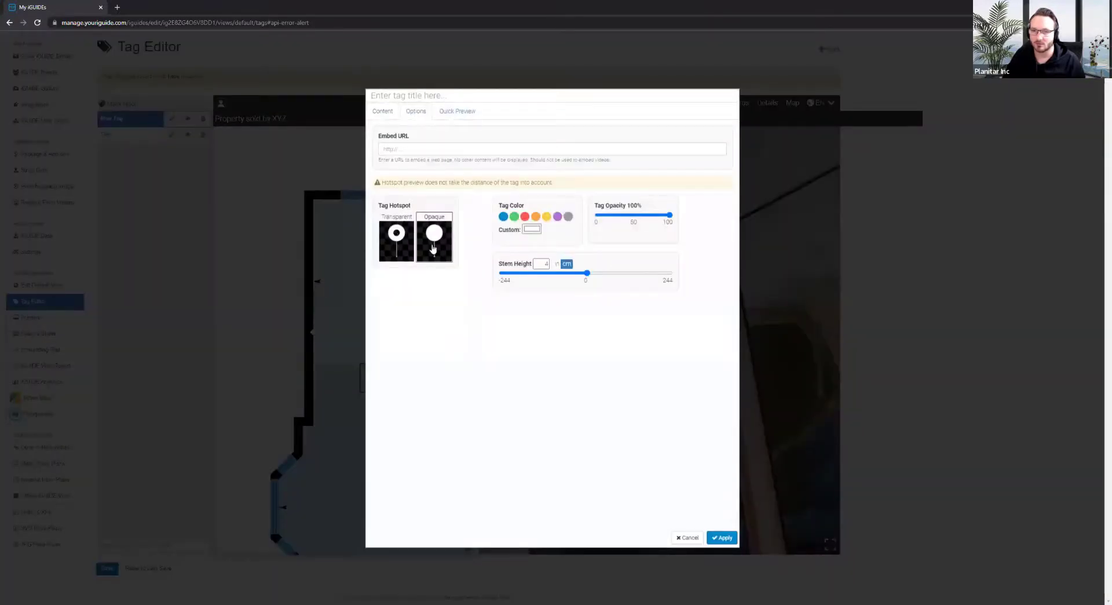
pyautogui.click(532, 229)
pyautogui.click(540, 259)
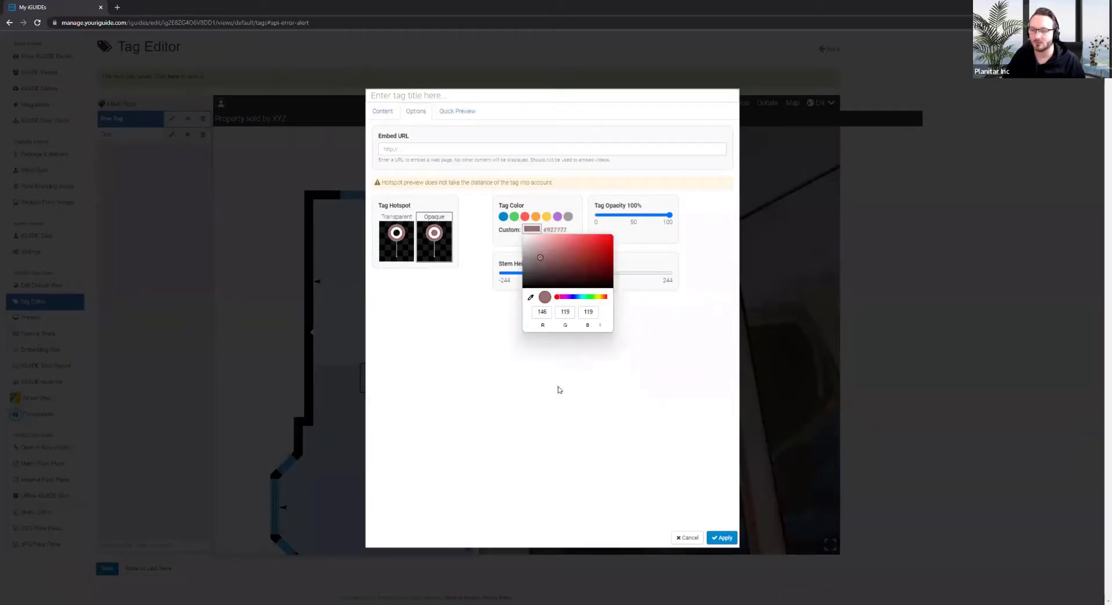
pyautogui.click(722, 537)
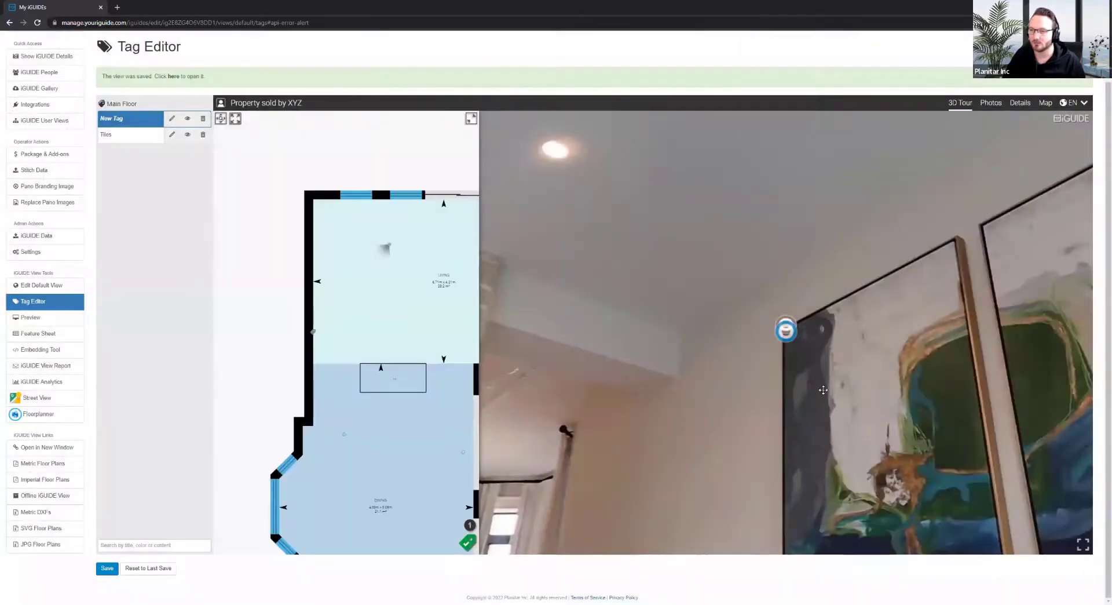
pyautogui.moveTo(823, 390); pyautogui.dragTo(764, 256)
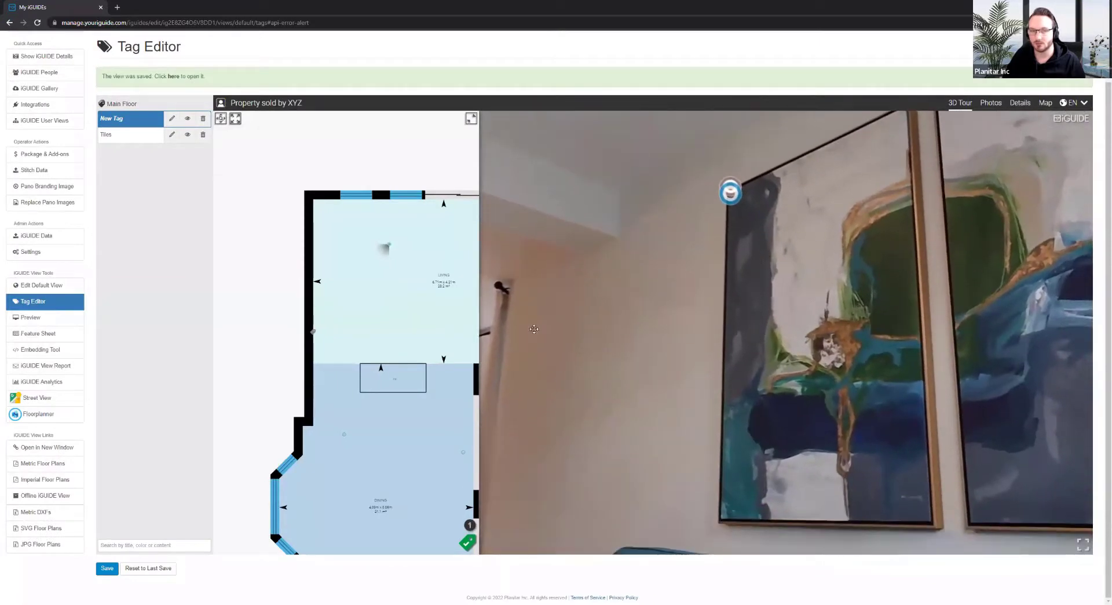
# Open the tag's panorama visibility choice and turn the tour toward the tag above the paintings
pyautogui.click(472, 545)
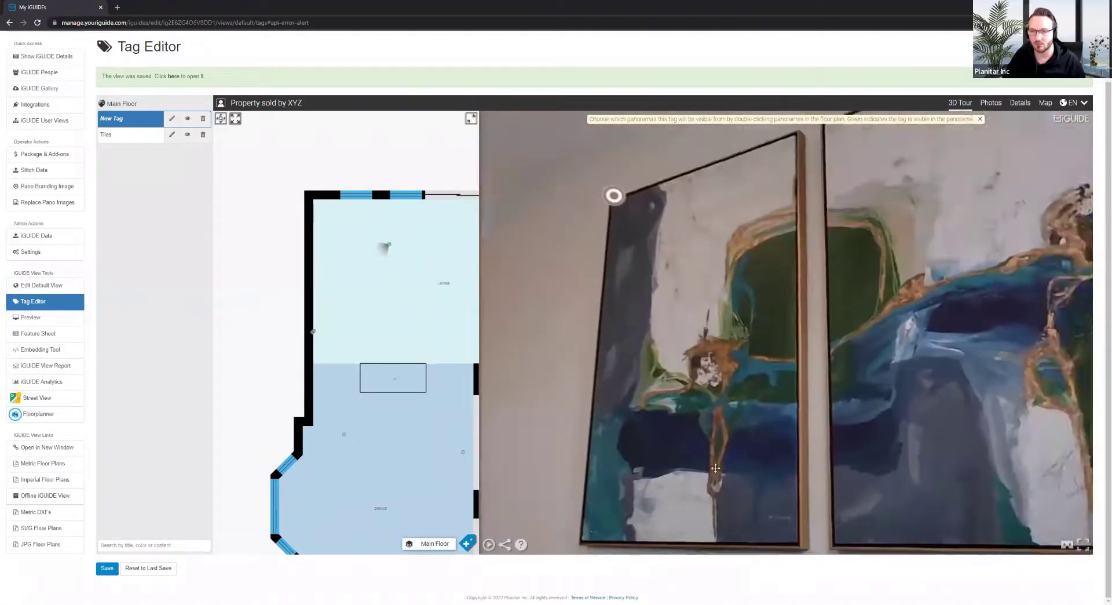
pyautogui.moveTo(695, 412)
pyautogui.mouseDown()
pyautogui.moveTo(688, 310)
pyautogui.moveTo(671, 310)
pyautogui.mouseUp()
pyautogui.scroll(-5, 738, 354)
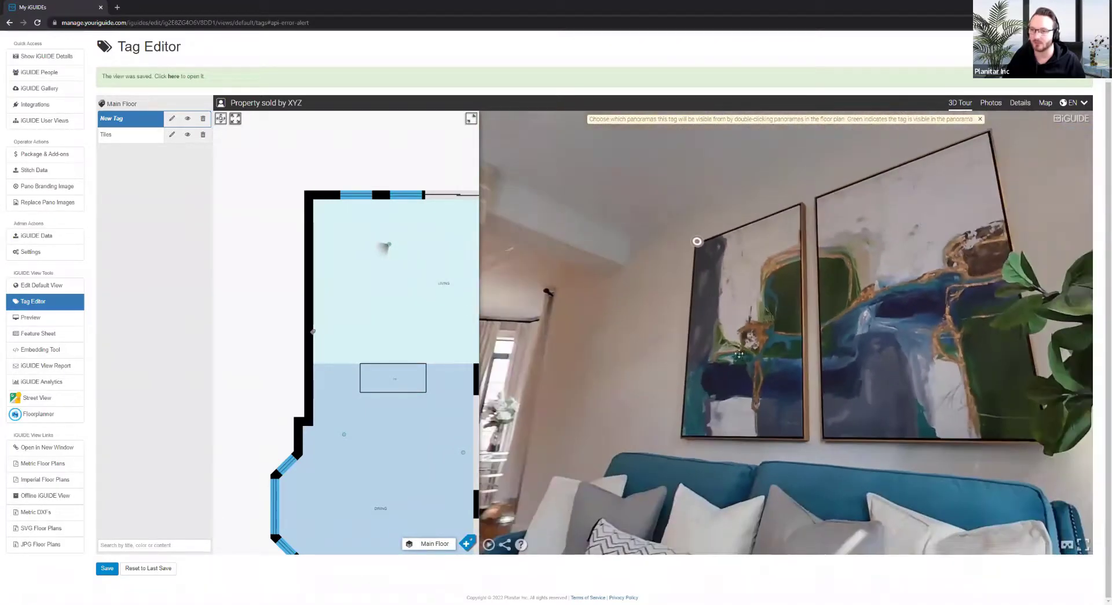
pyautogui.moveTo(739, 354)
pyautogui.mouseDown()
pyautogui.moveTo(681, 261)
pyautogui.moveTo(643, 316)
pyautogui.mouseUp()
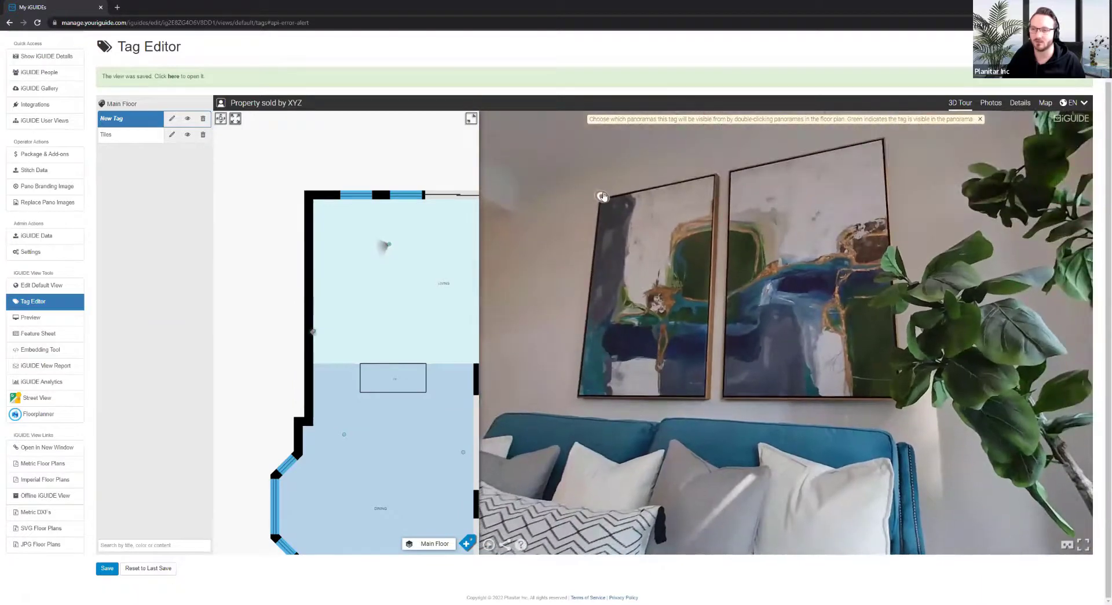
# Set New Tag's custom colour back to white and its stem height to 17, then apply
pyautogui.click(172, 118)
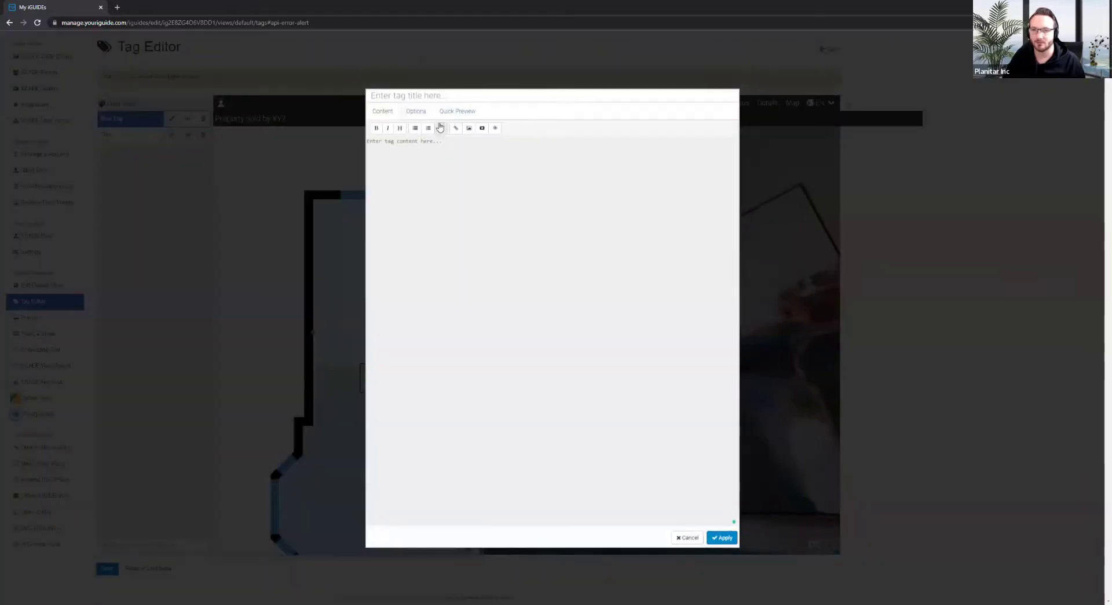
pyautogui.click(422, 112)
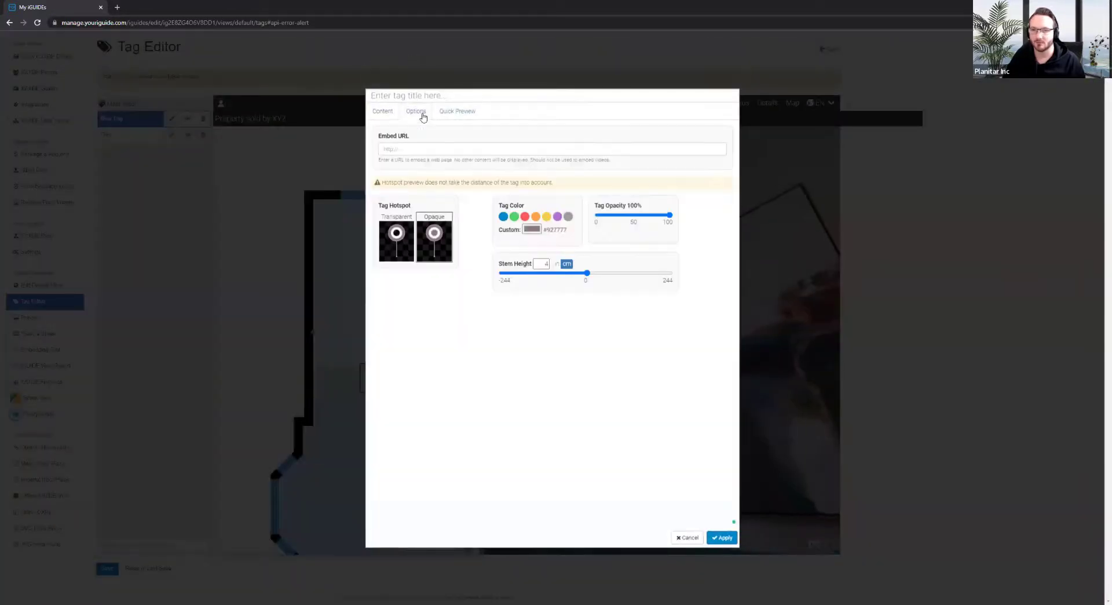
pyautogui.click(533, 229)
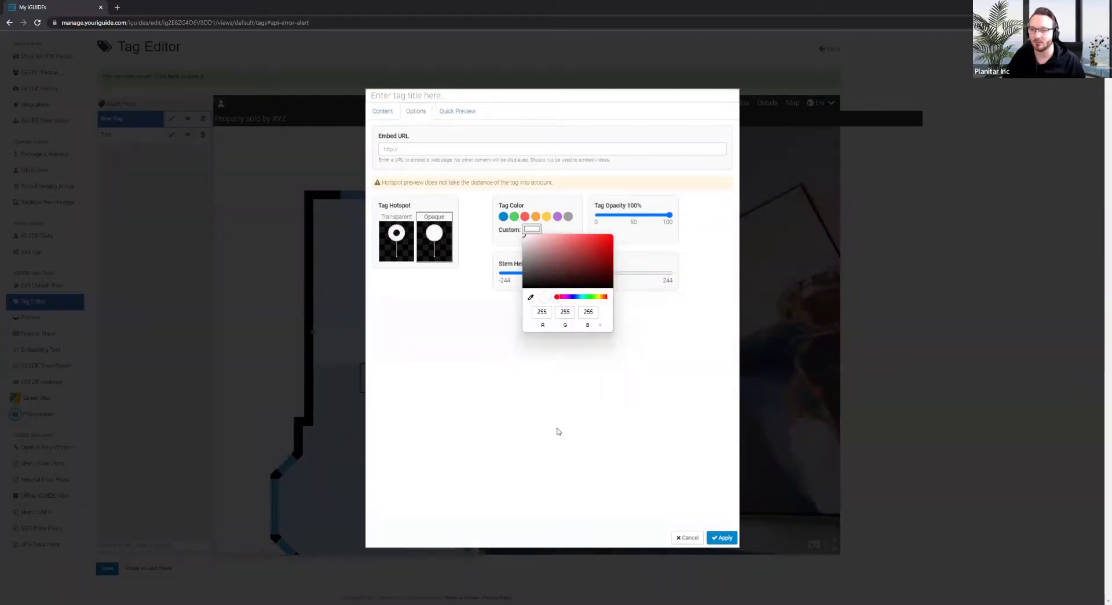
pyautogui.click(600, 268)
pyautogui.moveTo(587, 277); pyautogui.dragTo(592, 275)
pyautogui.click(722, 538)
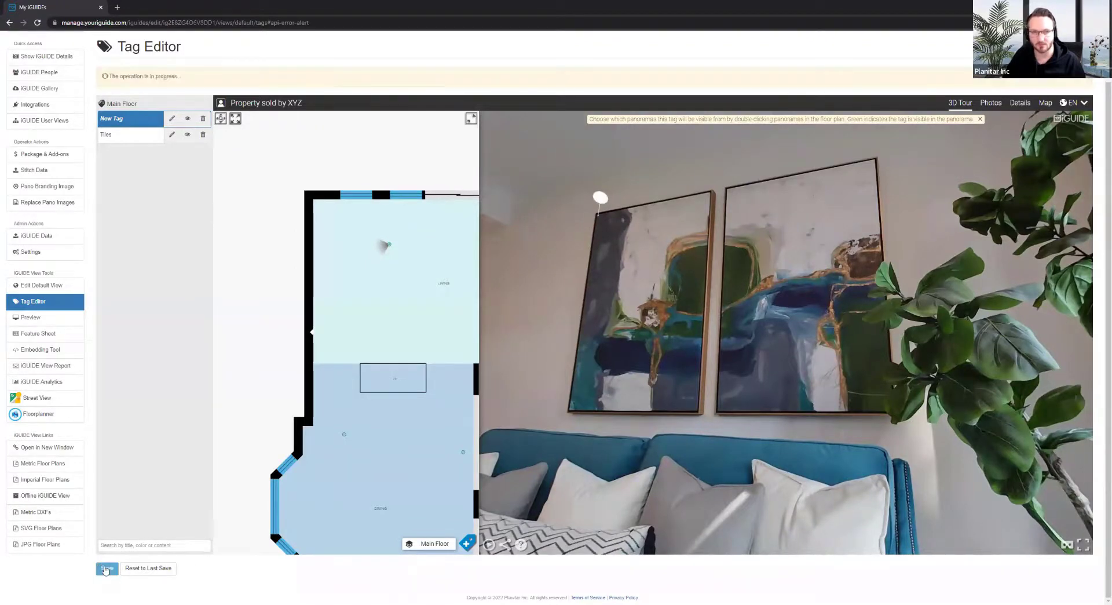
# Save the view and orbit the living room to check the white tag on its taller stem
pyautogui.click(128, 568)
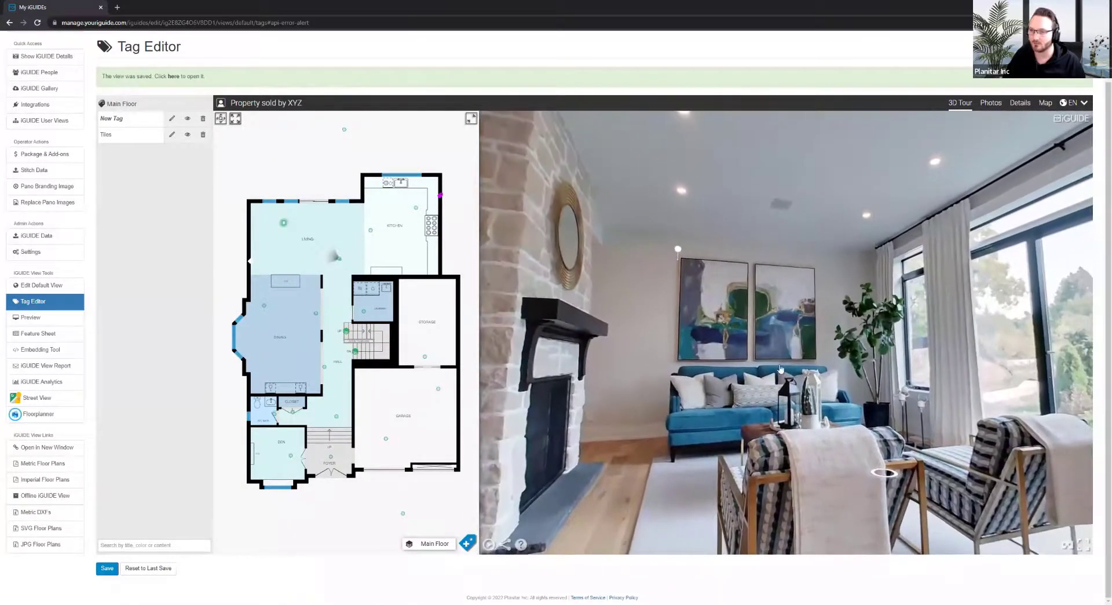
pyautogui.moveTo(766, 303); pyautogui.dragTo(844, 337)
pyautogui.scroll(5, 898, 325)
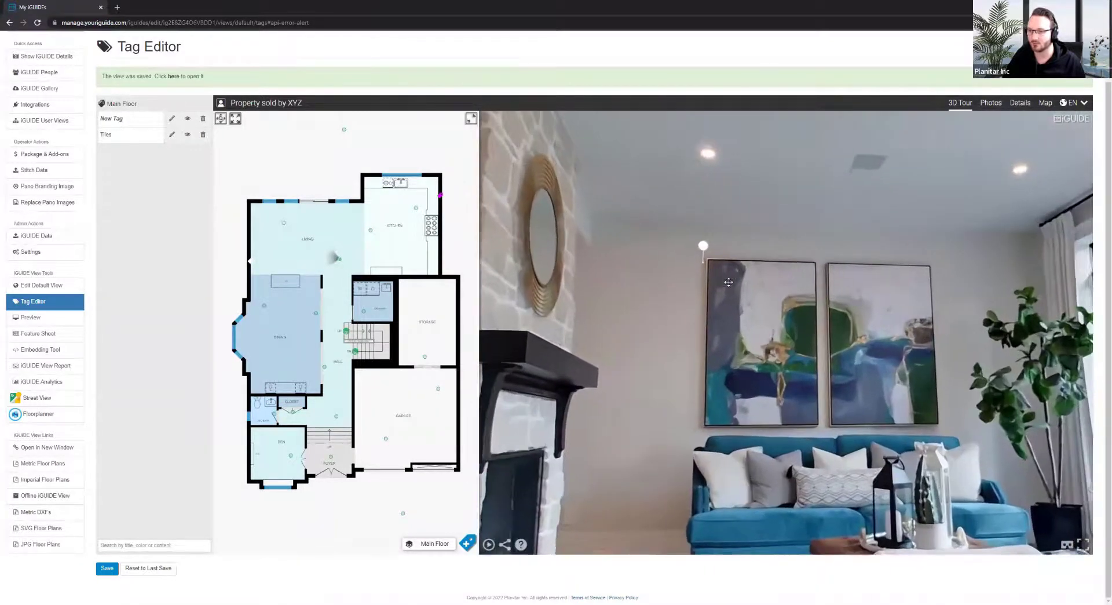
pyautogui.moveTo(905, 321)
pyautogui.mouseDown()
pyautogui.moveTo(946, 303)
pyautogui.moveTo(591, 173)
pyautogui.mouseUp()
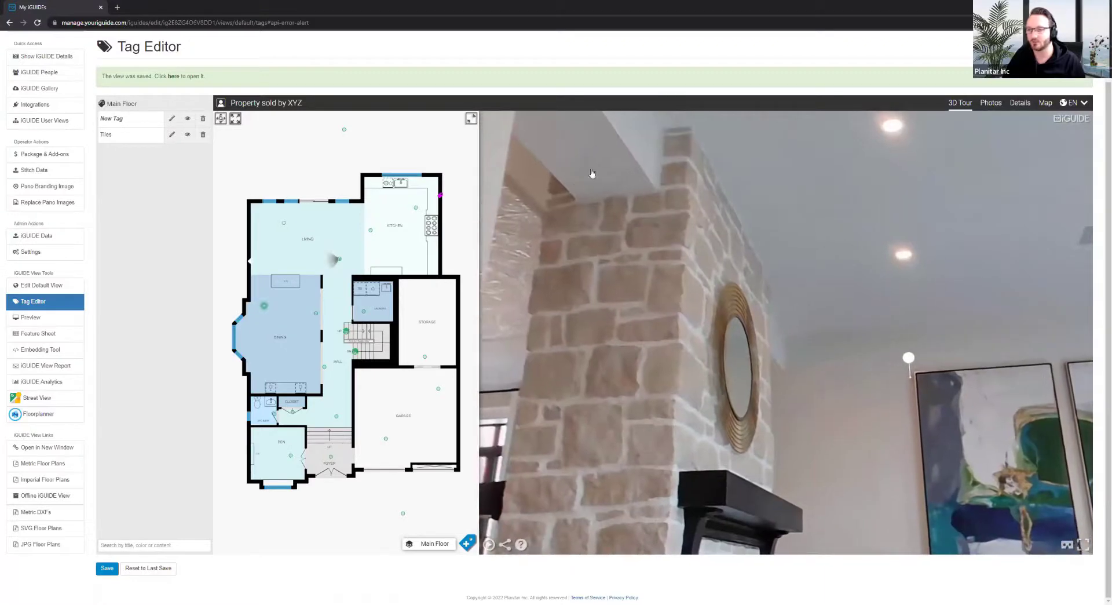
pyautogui.moveTo(909, 393)
pyautogui.mouseDown()
pyautogui.moveTo(674, 136)
pyautogui.moveTo(662, 203)
pyautogui.mouseUp()
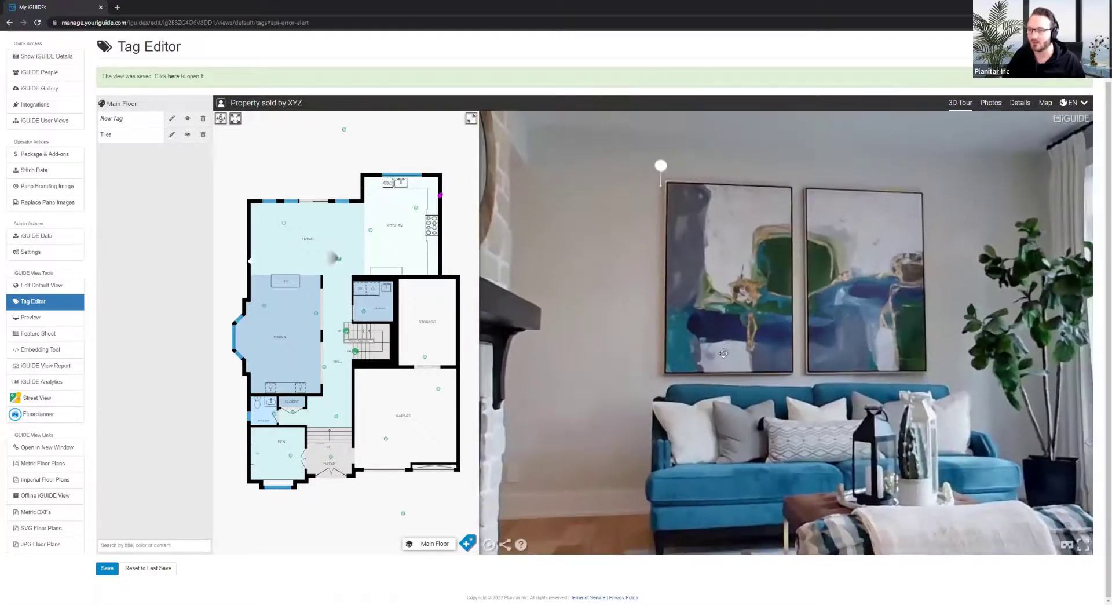
pyautogui.scroll(-5, 734, 329)
pyautogui.moveTo(734, 329); pyautogui.dragTo(744, 349)
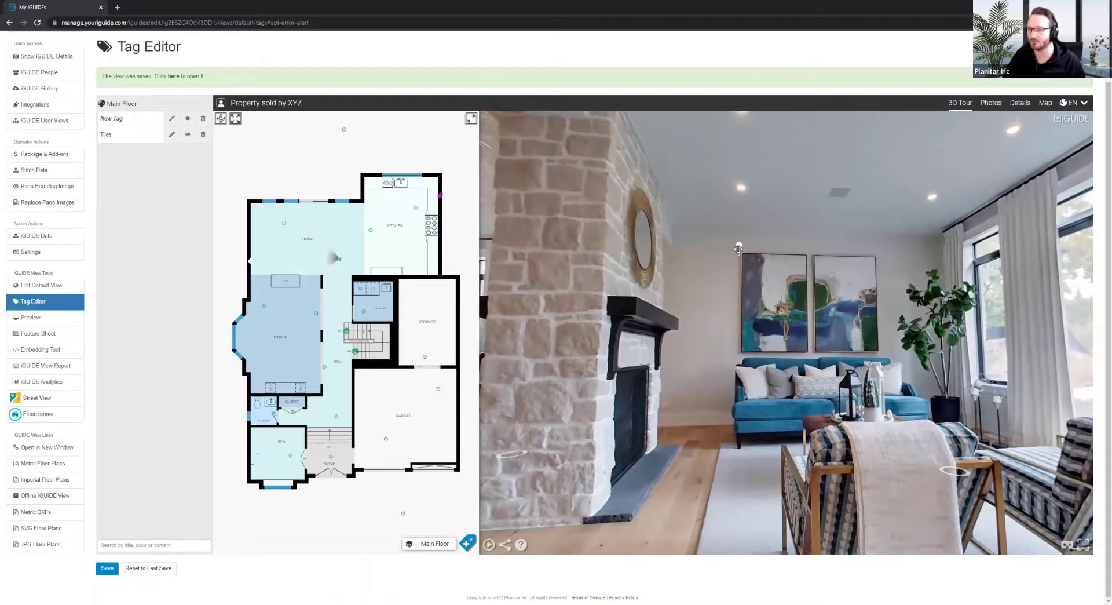
pyautogui.moveTo(743, 247); pyautogui.dragTo(761, 255)
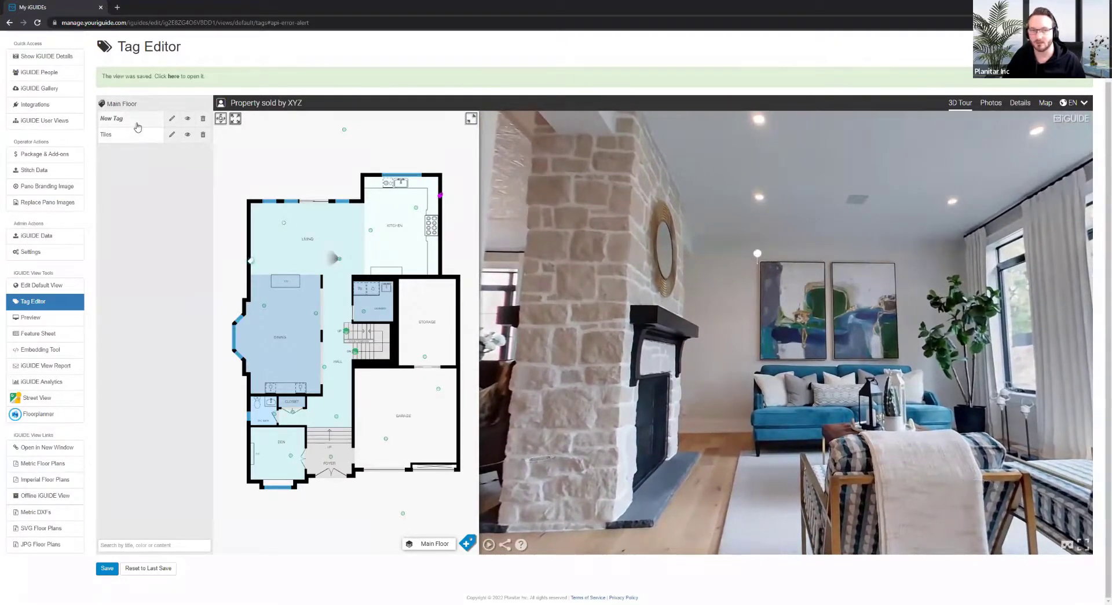
# Select the New Tag and turn the panorama toward the paintings and fireplace
pyautogui.click(757, 253)
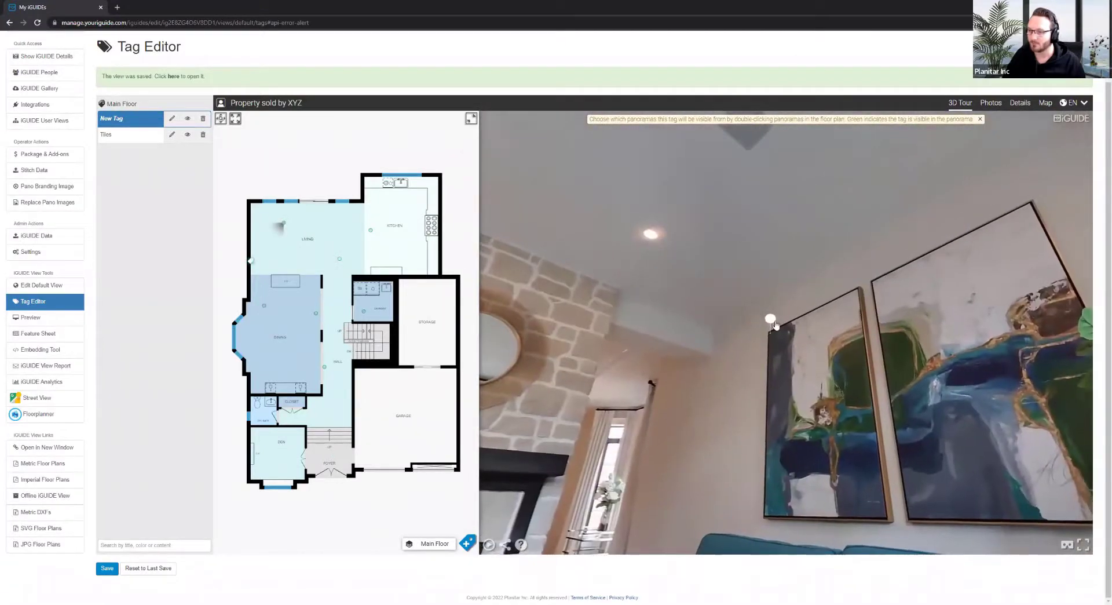
pyautogui.moveTo(775, 316); pyautogui.dragTo(720, 260)
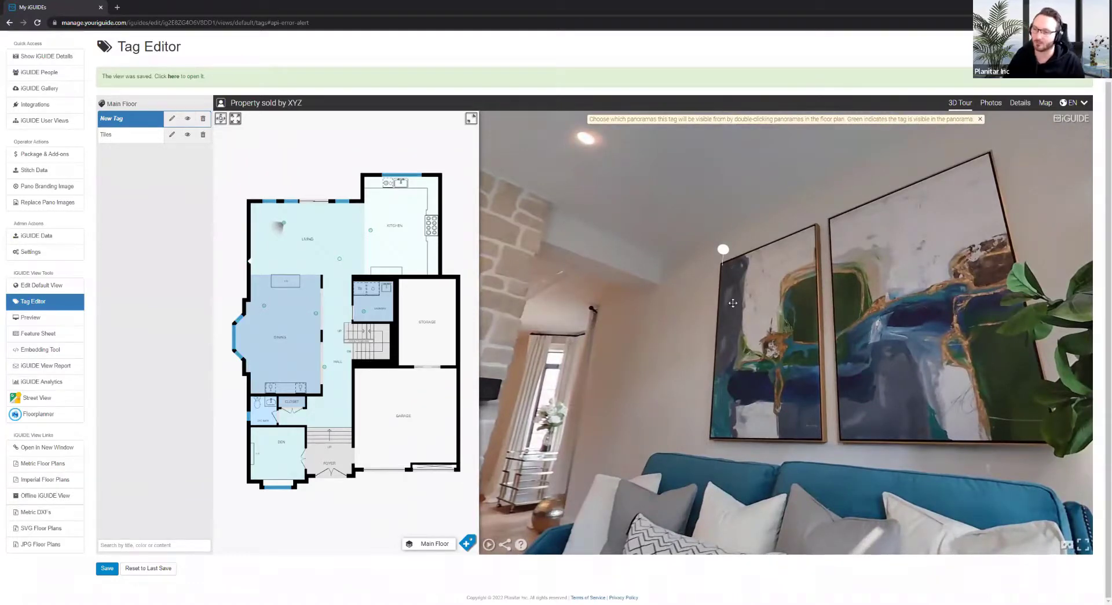
pyautogui.moveTo(750, 324); pyautogui.dragTo(794, 302)
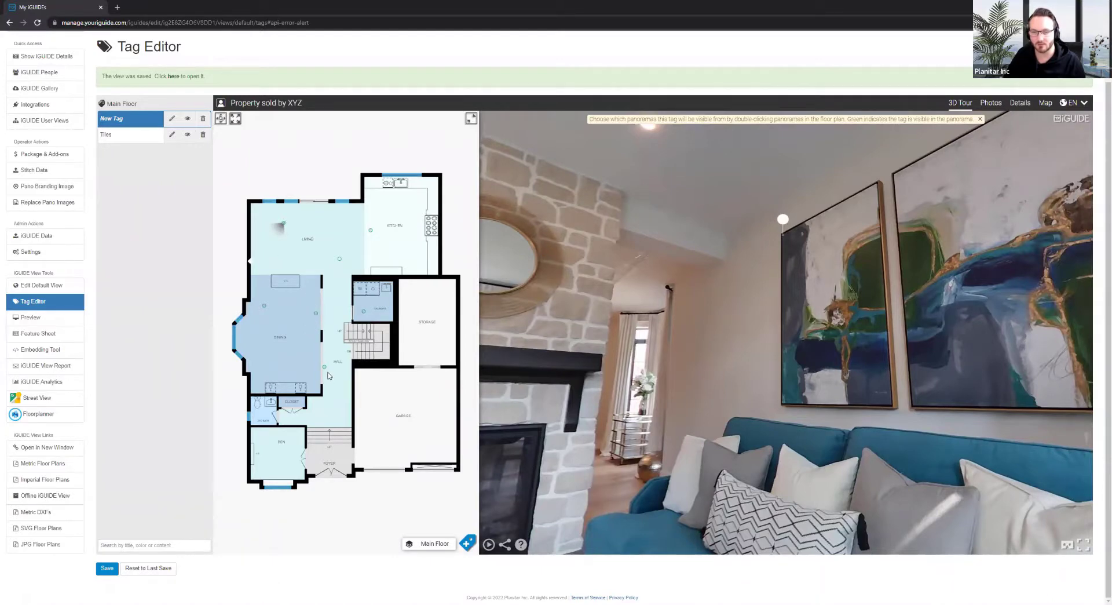
pyautogui.moveTo(576, 396); pyautogui.dragTo(673, 373)
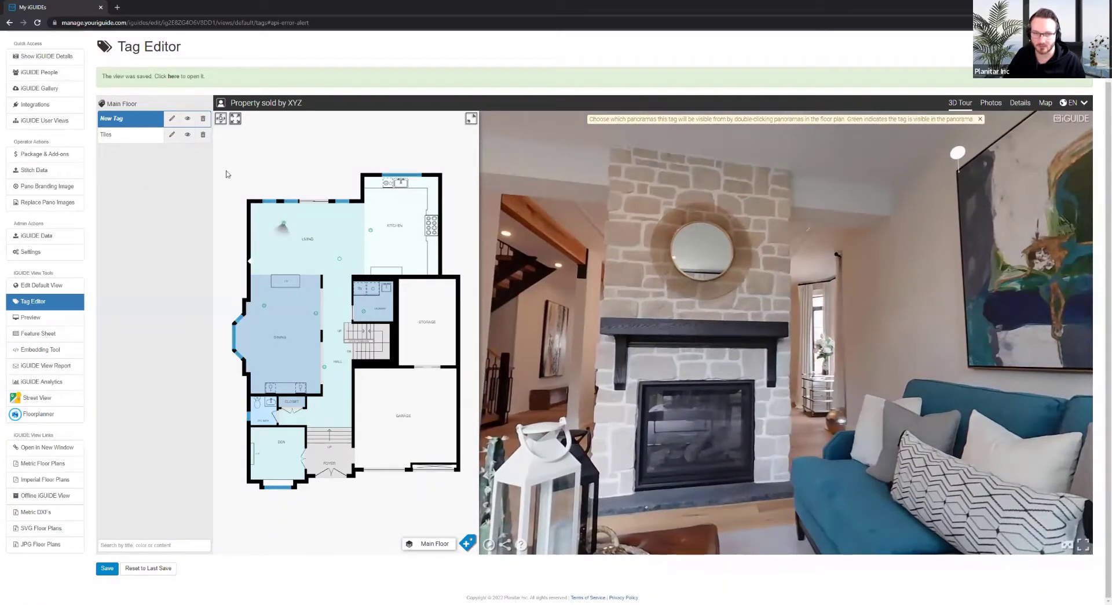
# Visit the hall, dining, kitchen and laundry viewpoints and hide the tag from the laundry panorama
pyautogui.click(327, 369)
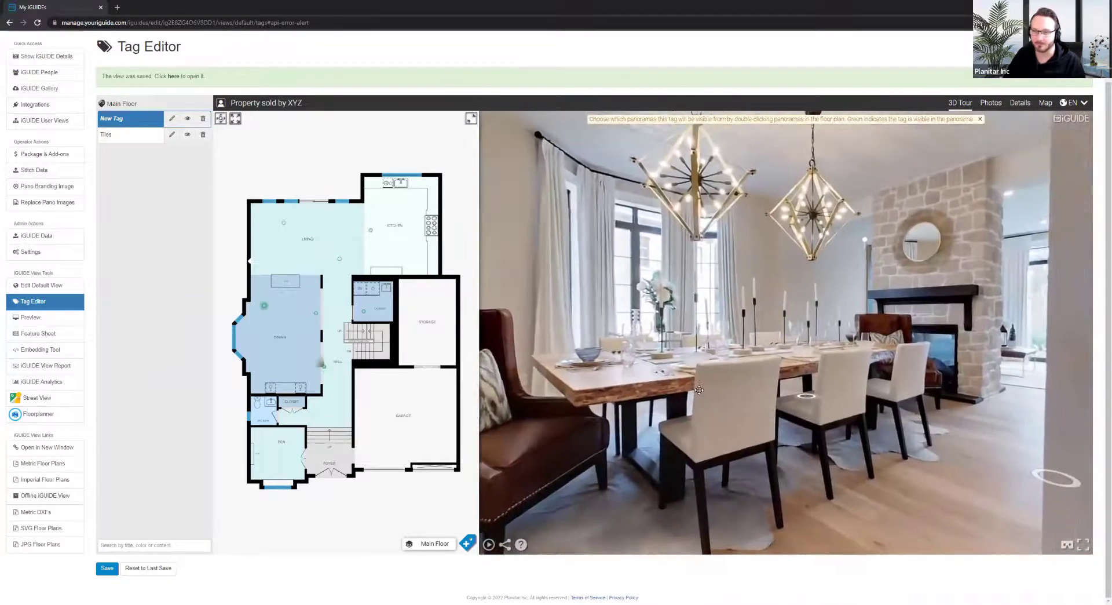
pyautogui.moveTo(847, 394); pyautogui.dragTo(697, 393)
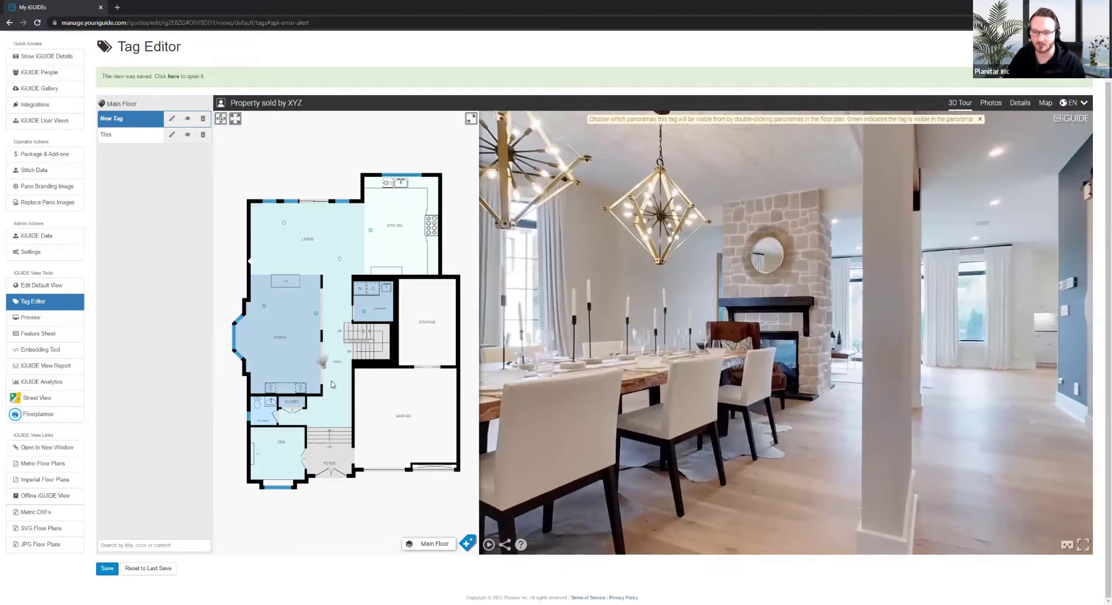
pyautogui.click(317, 314)
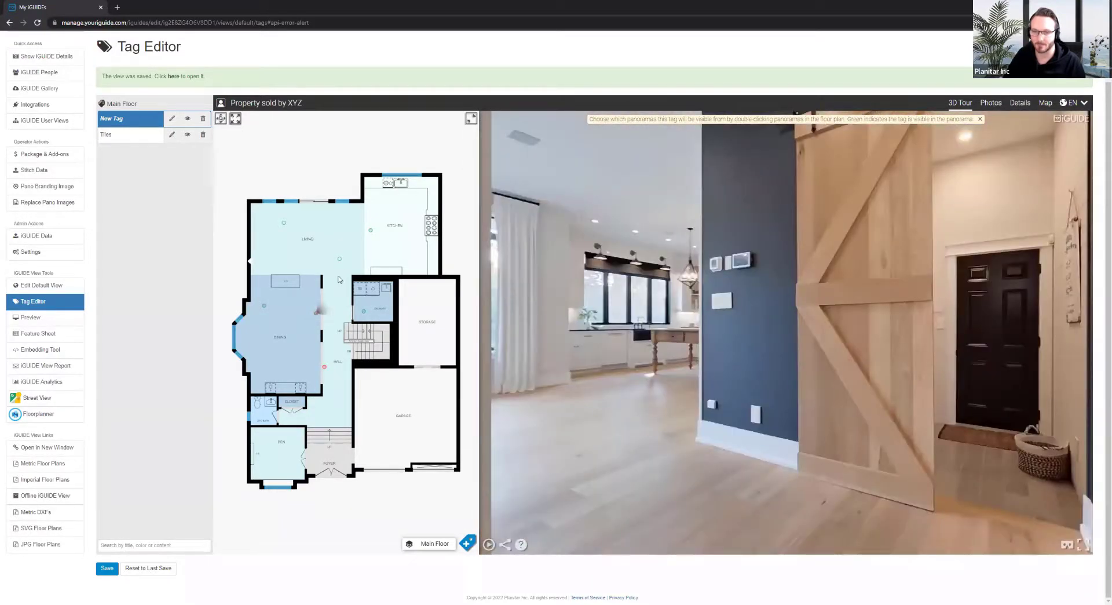
pyautogui.click(370, 230)
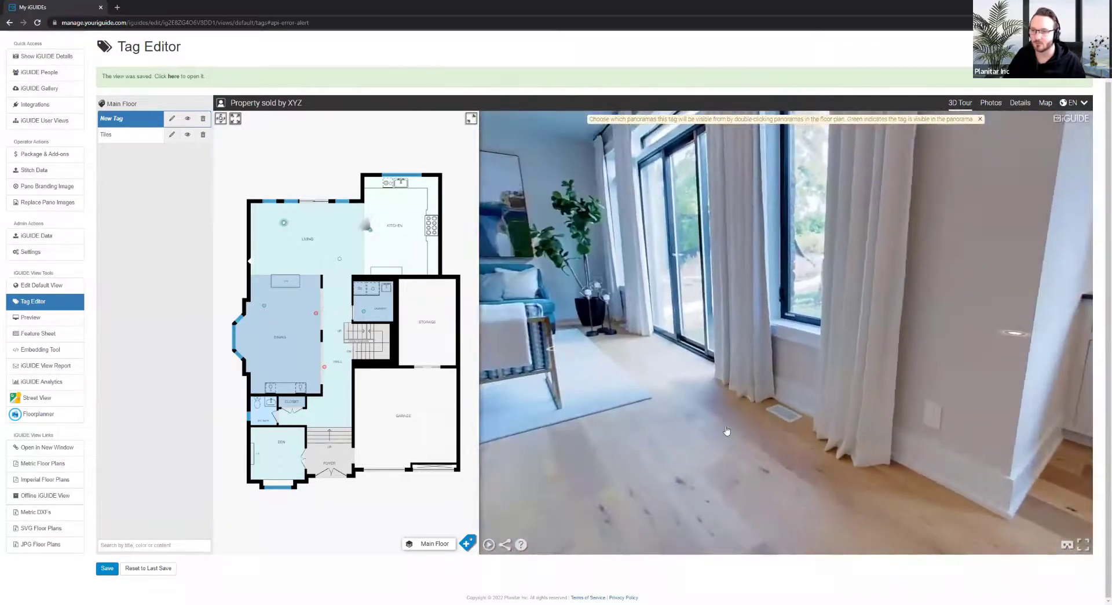
pyautogui.click(727, 430)
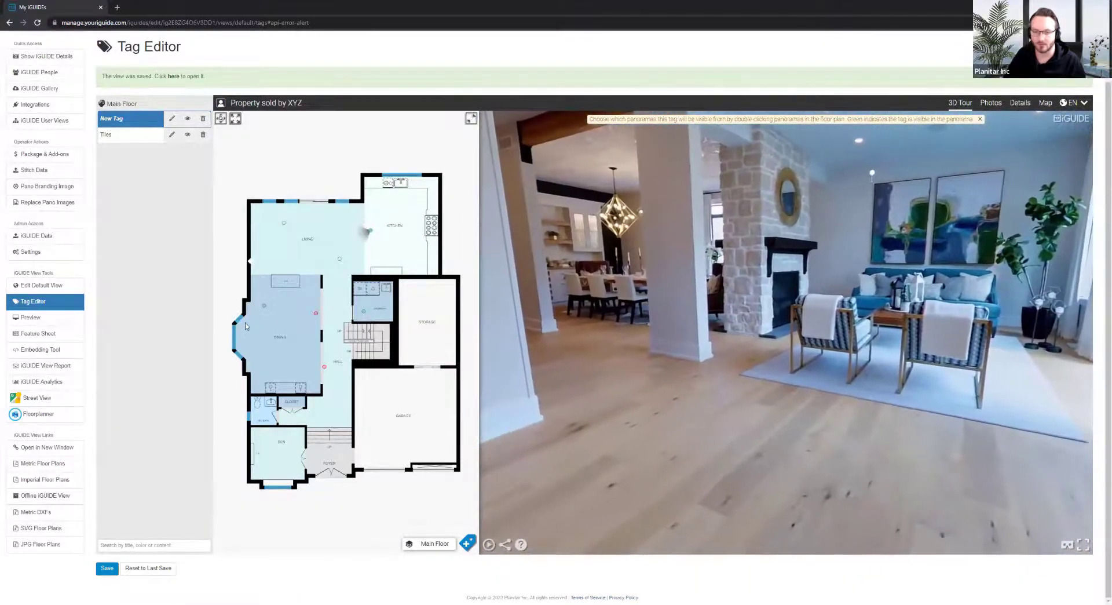
pyautogui.click(367, 318)
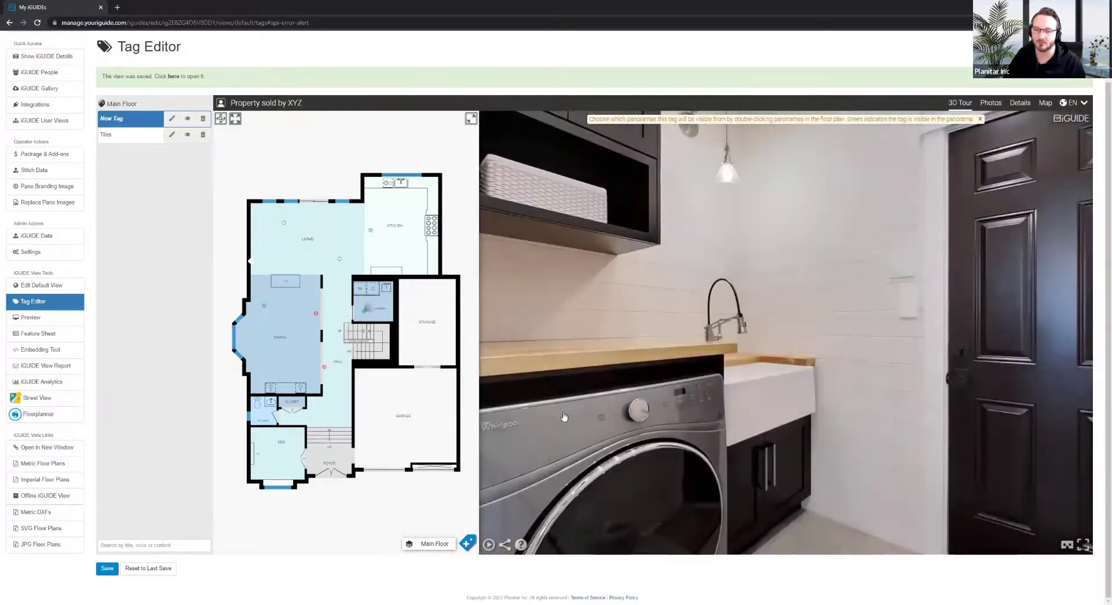
pyautogui.click(920, 449)
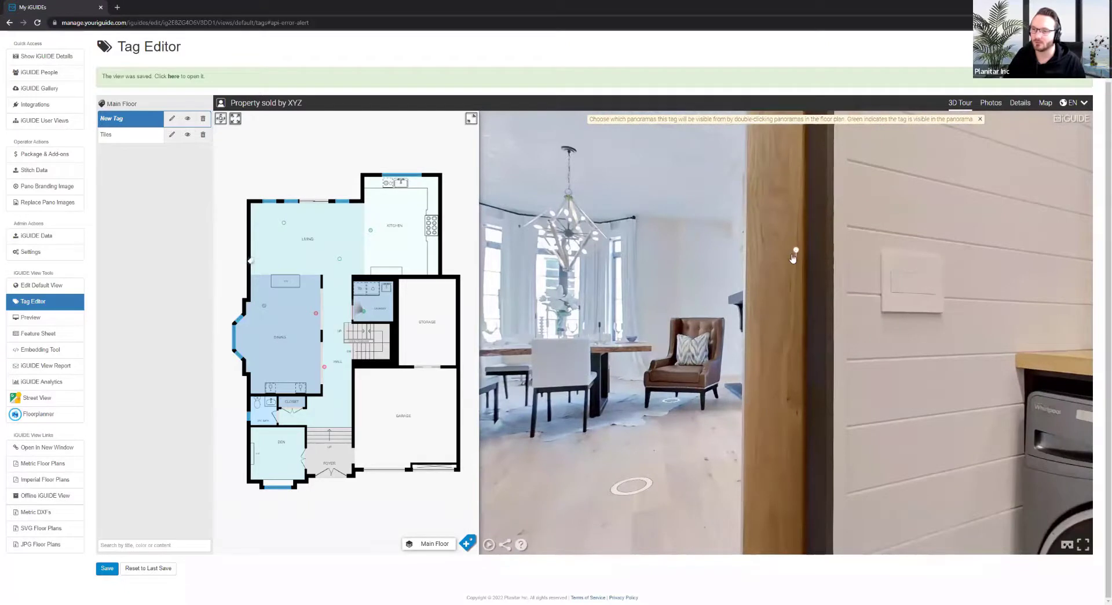
pyautogui.doubleClick(364, 312)
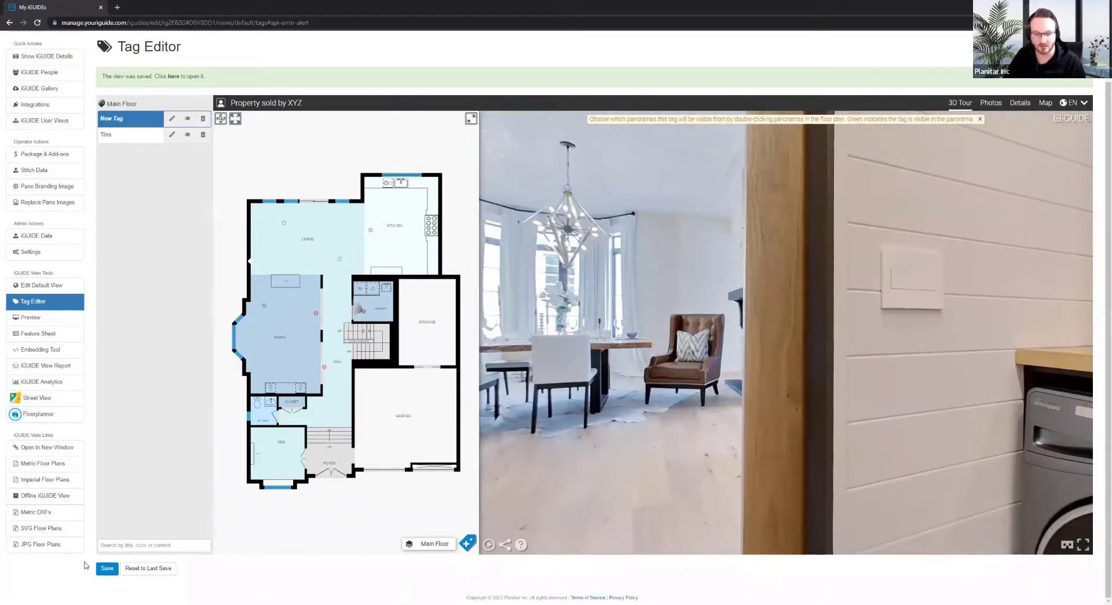
# Save the tag visibility changes, then jump outside and face the Model Home sign
pyautogui.click(105, 566)
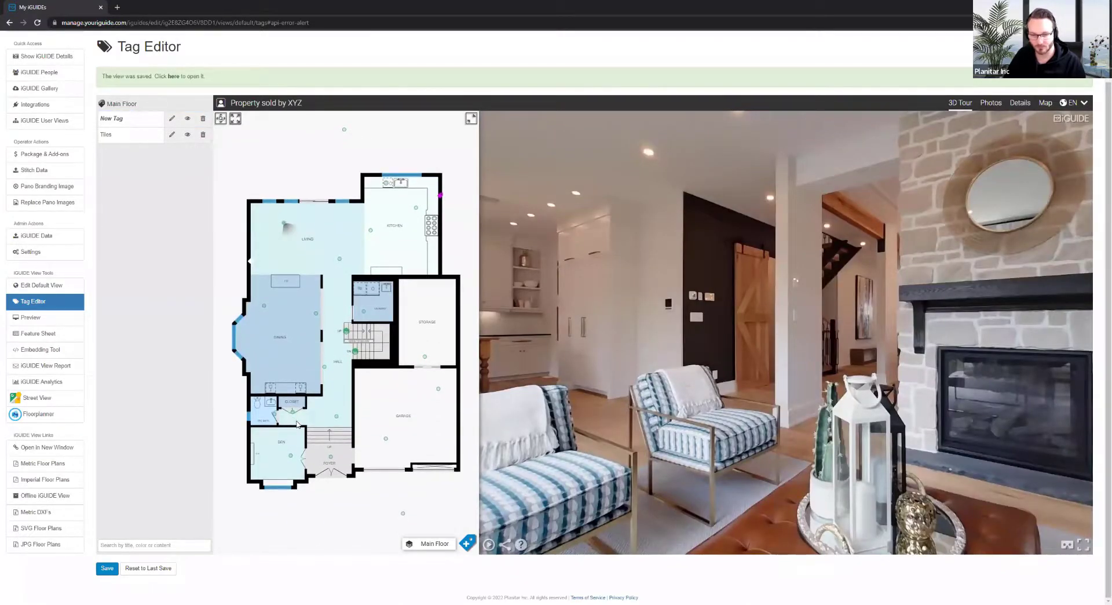
pyautogui.moveTo(592, 347); pyautogui.dragTo(745, 247)
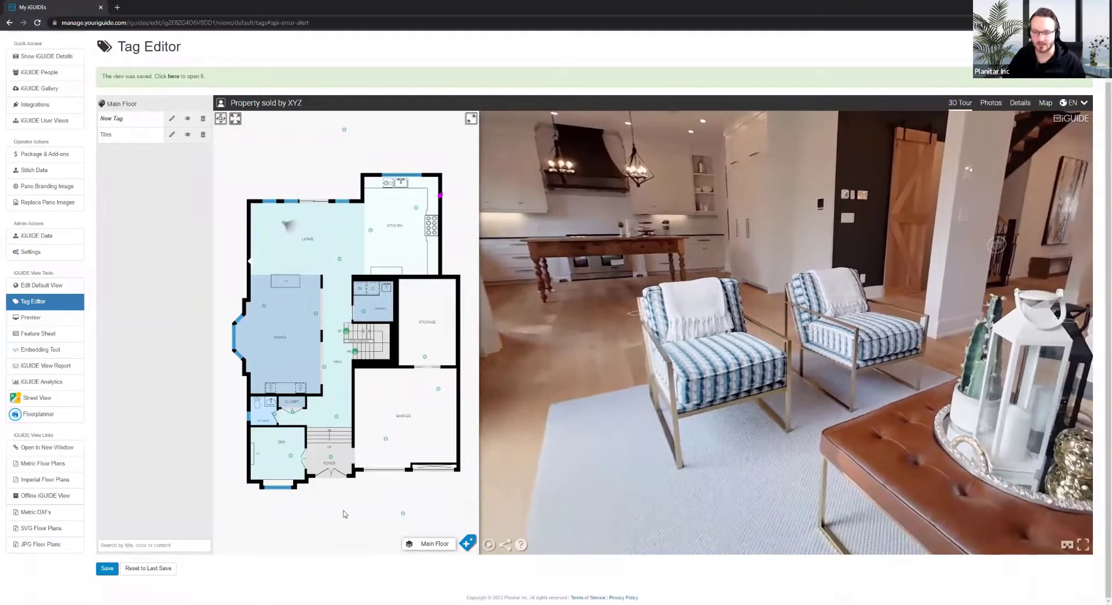
pyautogui.click(404, 515)
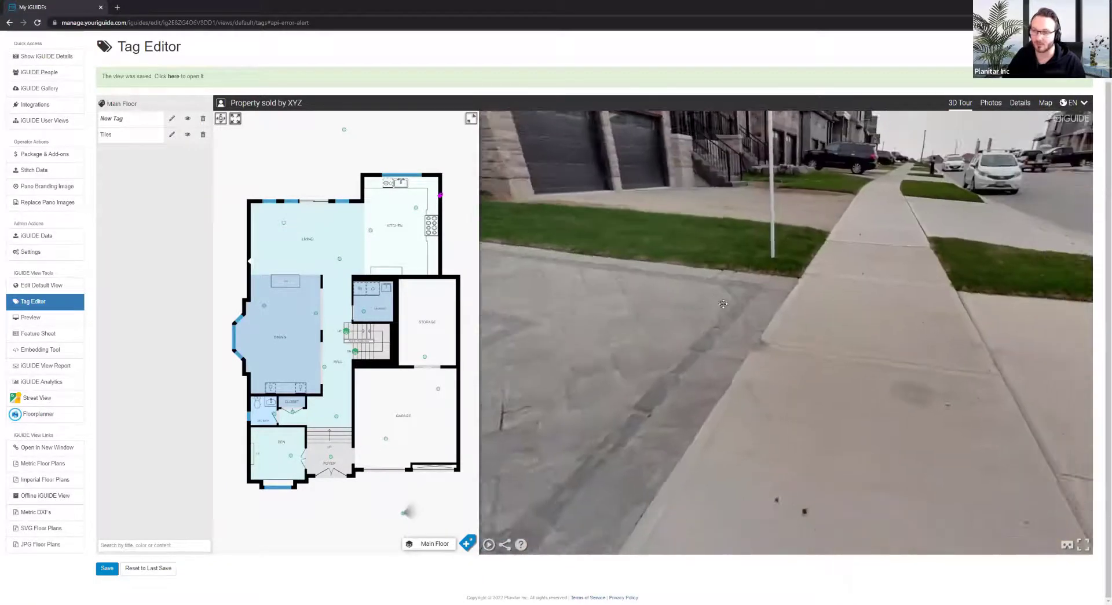
pyautogui.moveTo(723, 304); pyautogui.dragTo(688, 200)
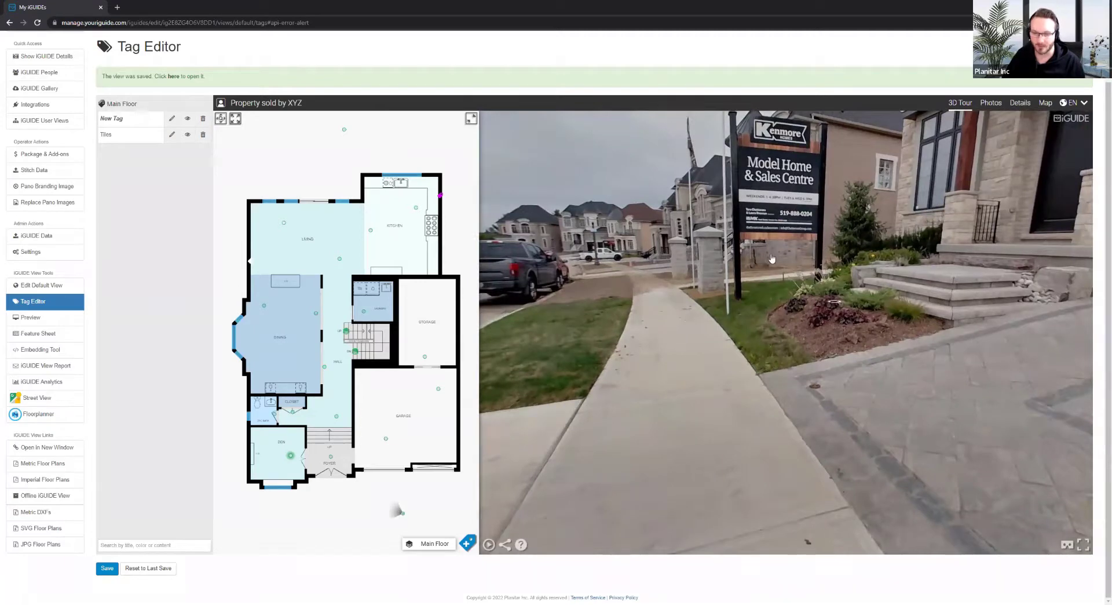
pyautogui.moveTo(765, 277); pyautogui.dragTo(781, 372)
# Zoom in, recentre the floor plan on the current position, and begin a new tag
pyautogui.scroll(3, 720, 320)
pyautogui.scroll(1, 768, 379)
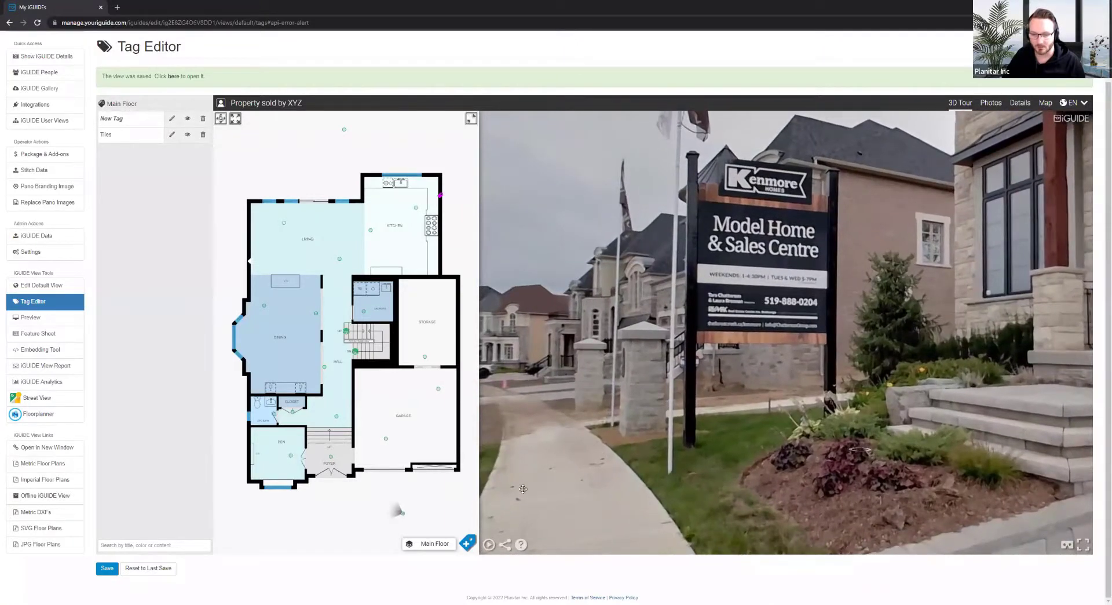
pyautogui.click(222, 118)
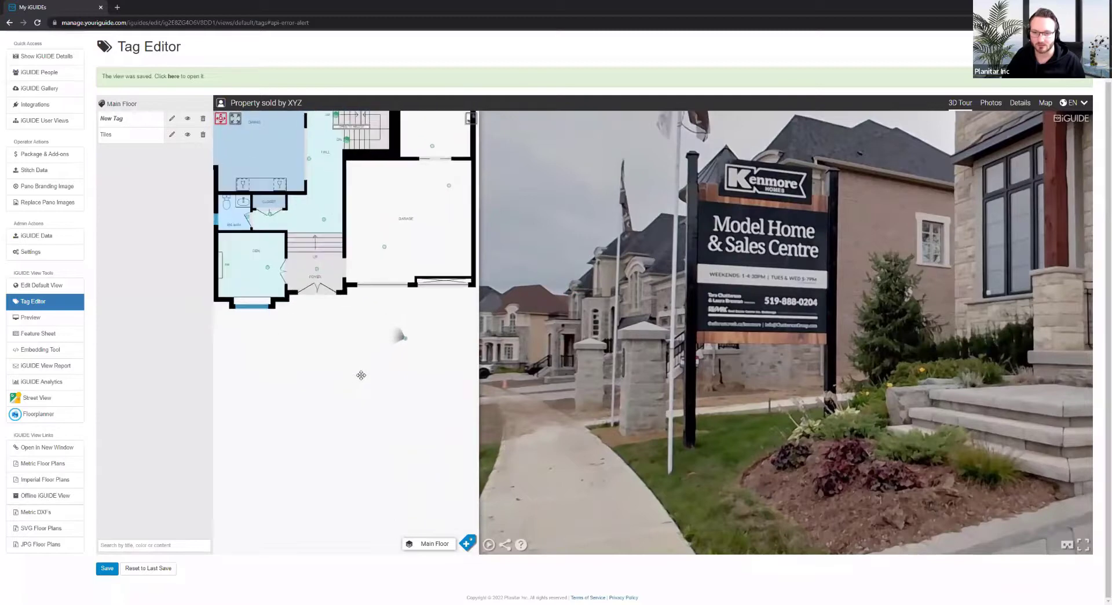
pyautogui.moveTo(361, 375); pyautogui.dragTo(388, 379)
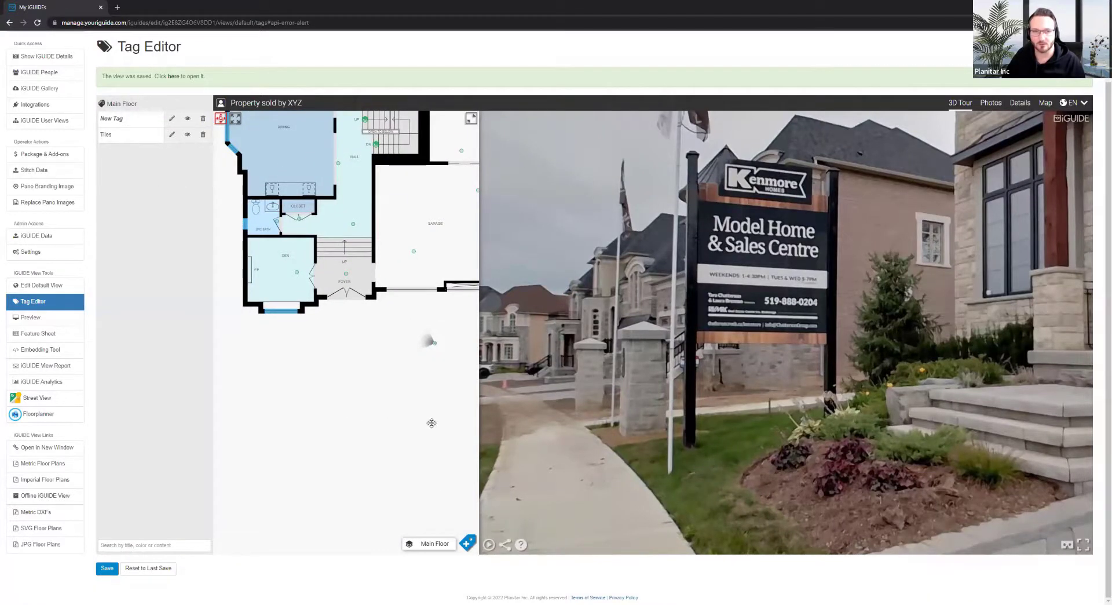
pyautogui.click(466, 542)
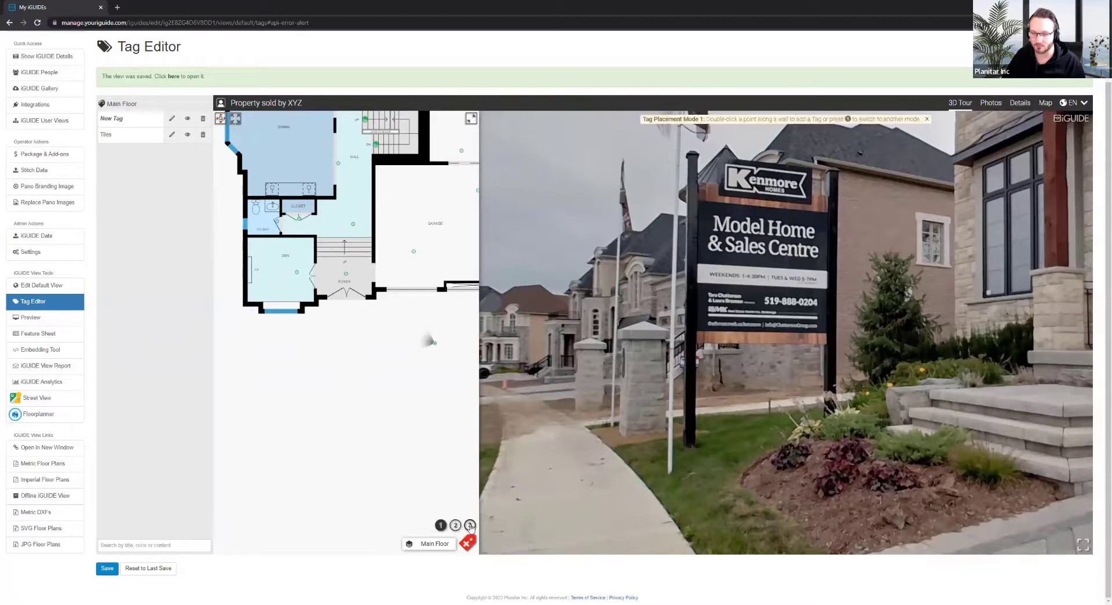
# Drop a tag on the Model Home & Sales Centre sign using wall-line placement mode 2
pyautogui.click(456, 524)
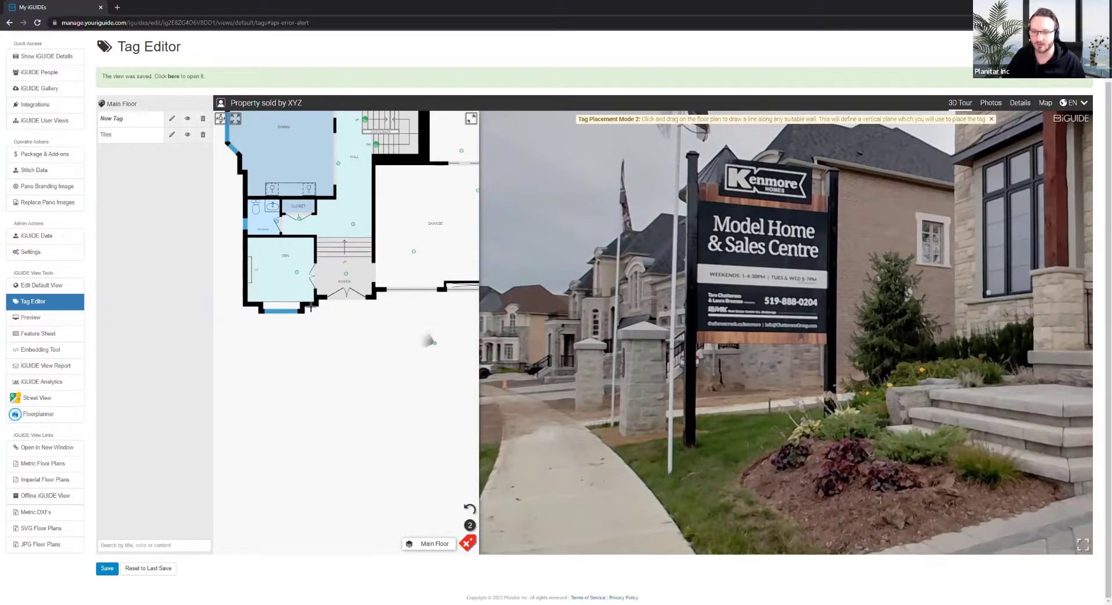
pyautogui.moveTo(311, 308); pyautogui.dragTo(312, 452)
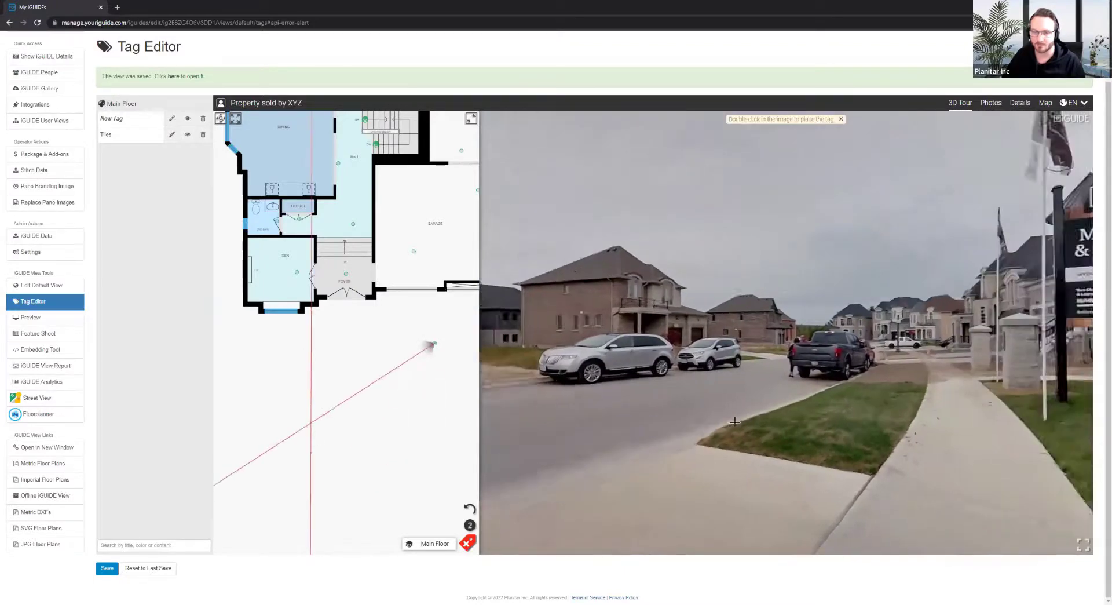
pyautogui.moveTo(892, 312); pyautogui.dragTo(791, 239)
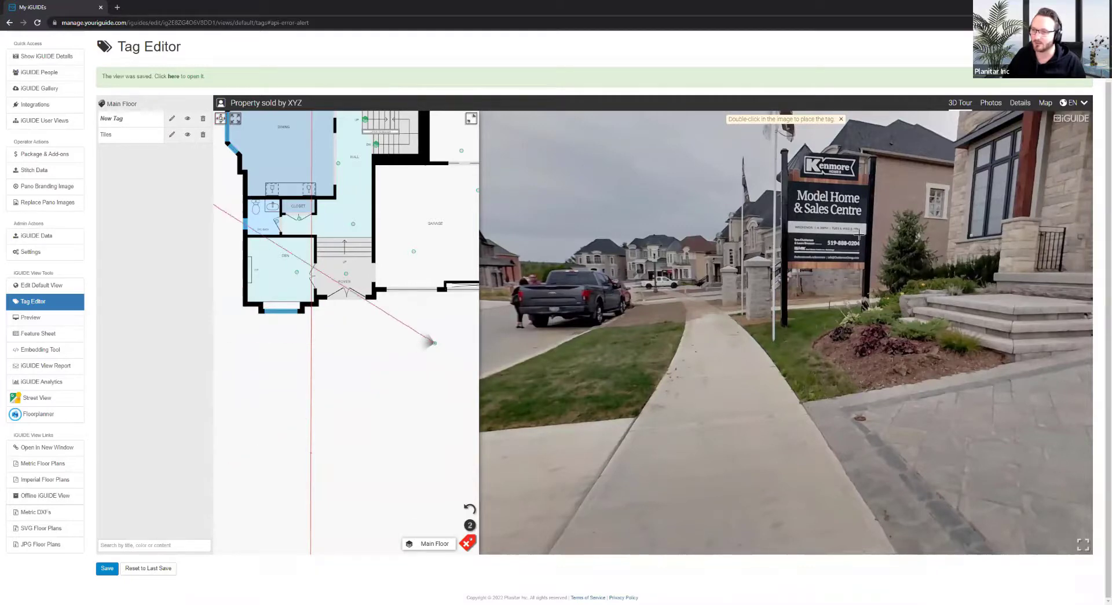
pyautogui.click(747, 287)
pyautogui.doubleClick(748, 286)
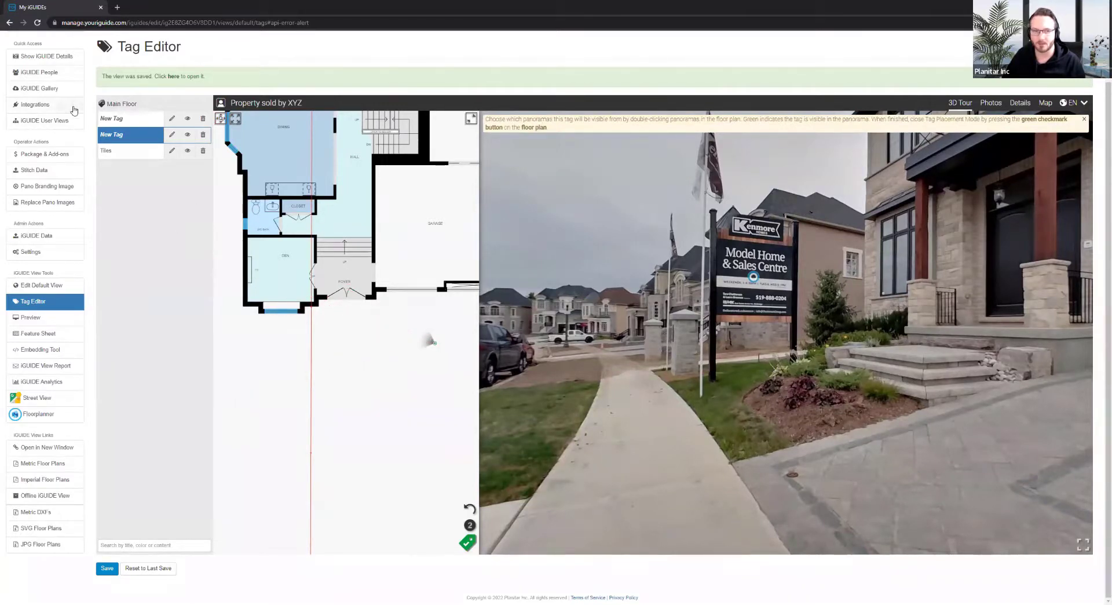
# Make the sign tag an opaque black hotspot at 100% opacity, visible from this street panorama
pyautogui.click(171, 136)
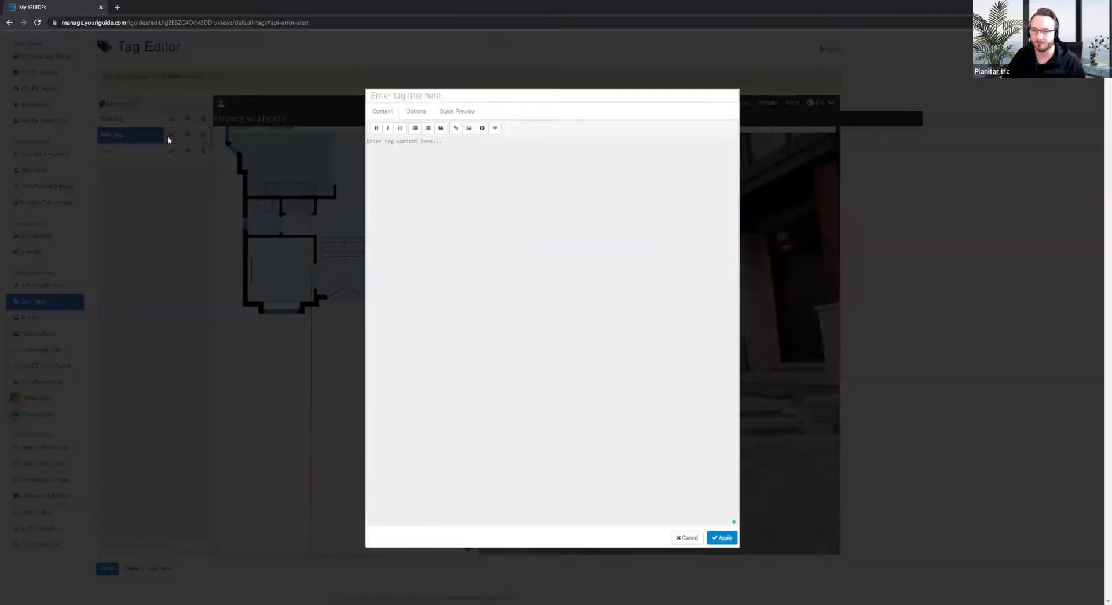
pyautogui.click(416, 111)
pyautogui.click(432, 233)
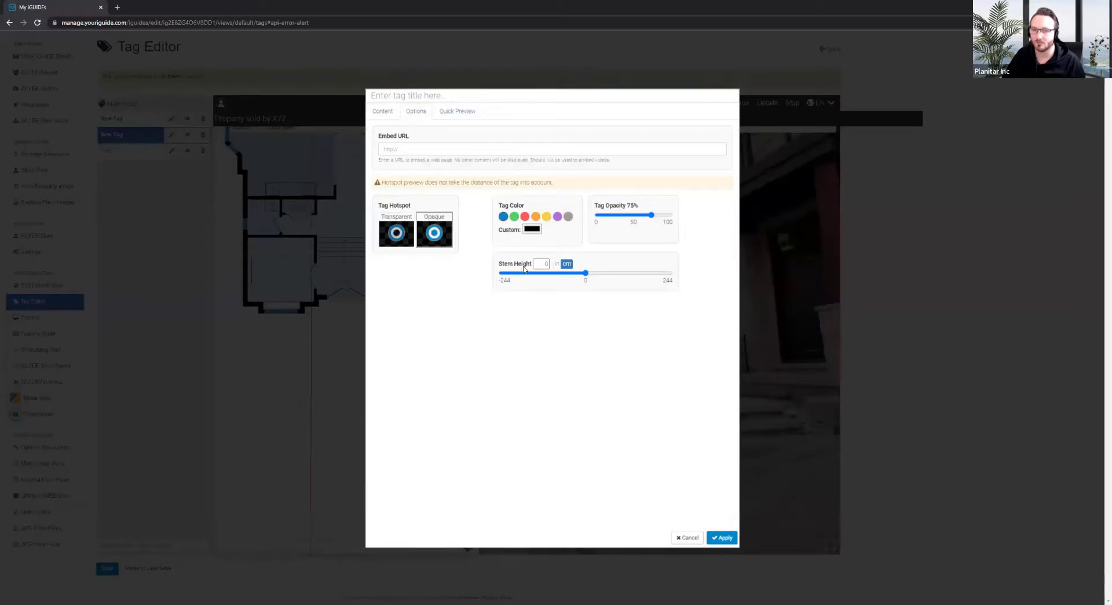
pyautogui.moveTo(651, 216); pyautogui.dragTo(690, 227)
pyautogui.click(530, 230)
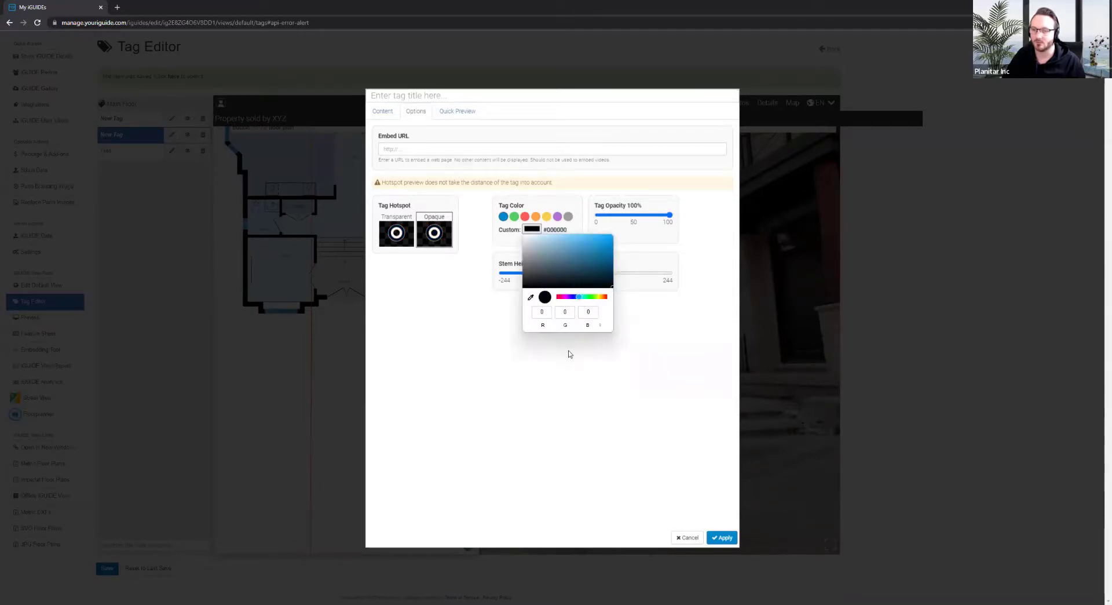
pyautogui.click(569, 353)
pyautogui.click(723, 538)
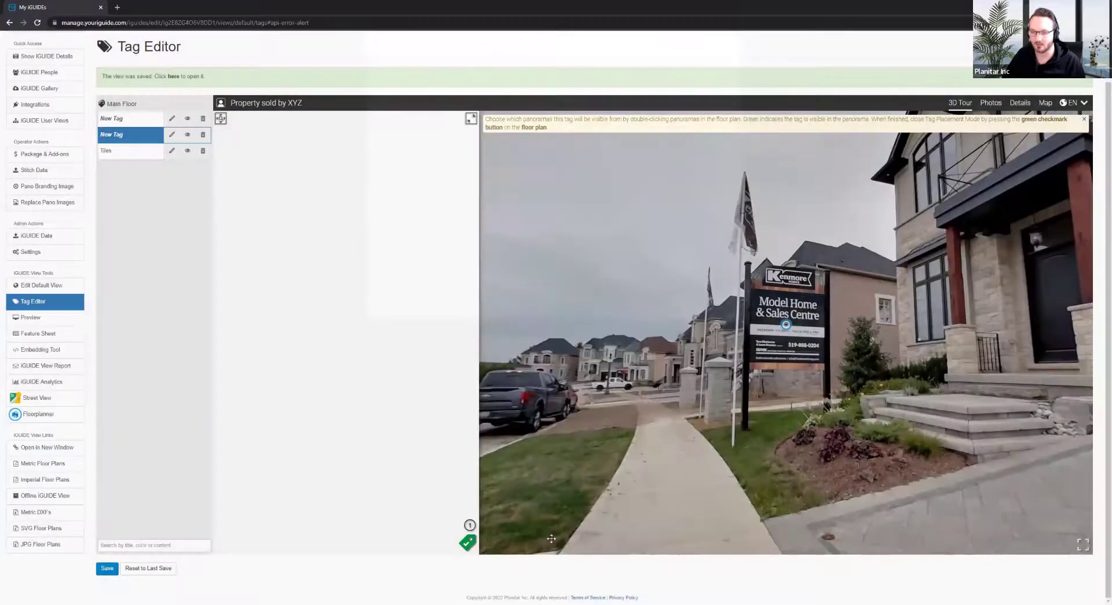
pyautogui.click(464, 550)
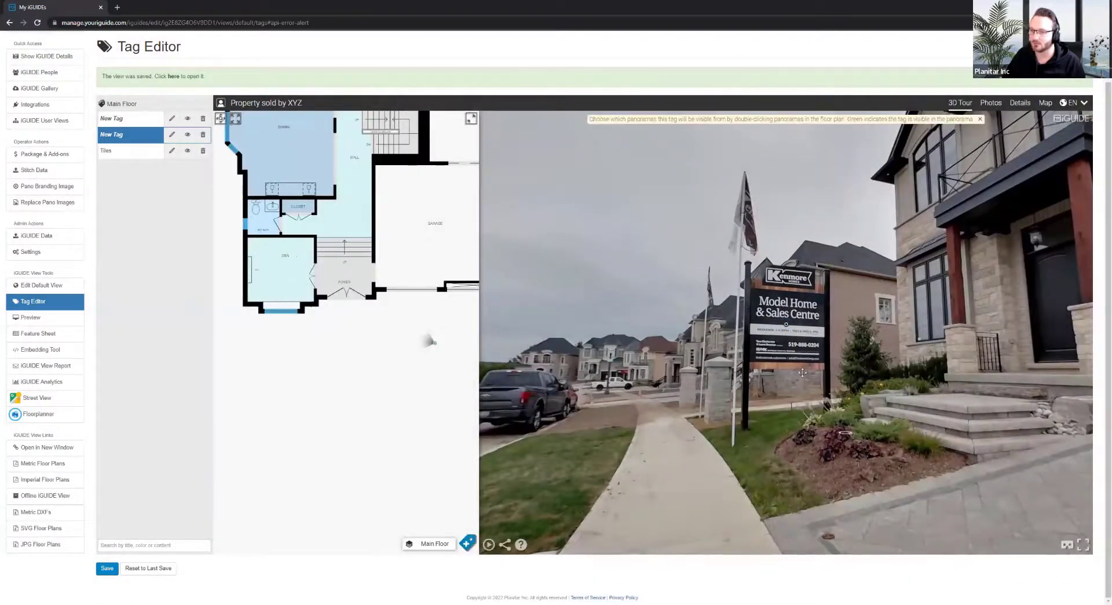
pyautogui.moveTo(789, 332); pyautogui.dragTo(609, 311)
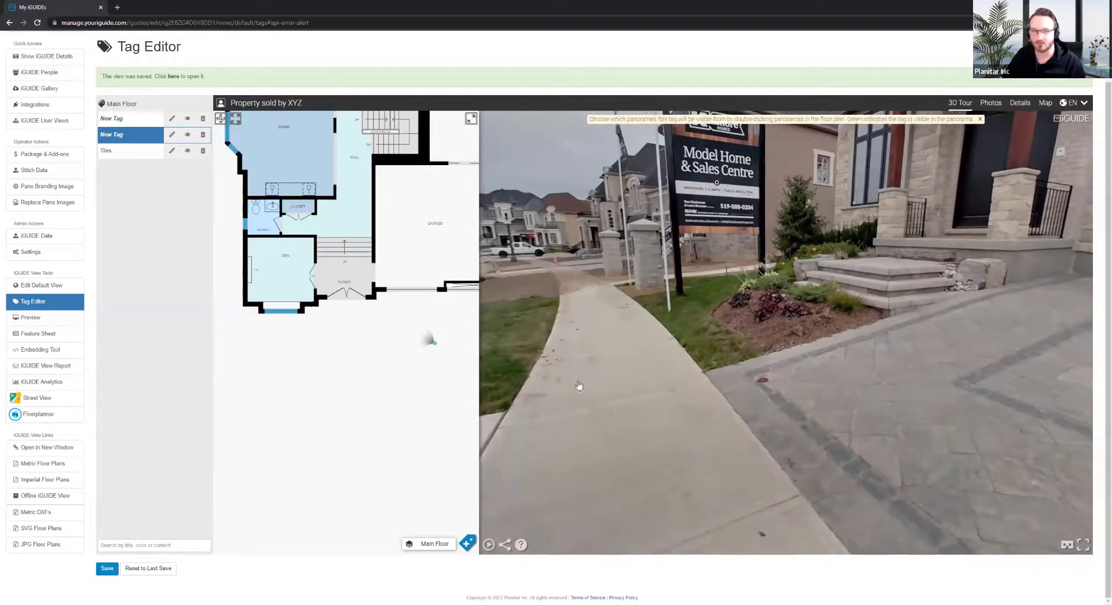
# Delete the extra New Tag and move along the sidewalk facing the Model Home sign
pyautogui.click(203, 135)
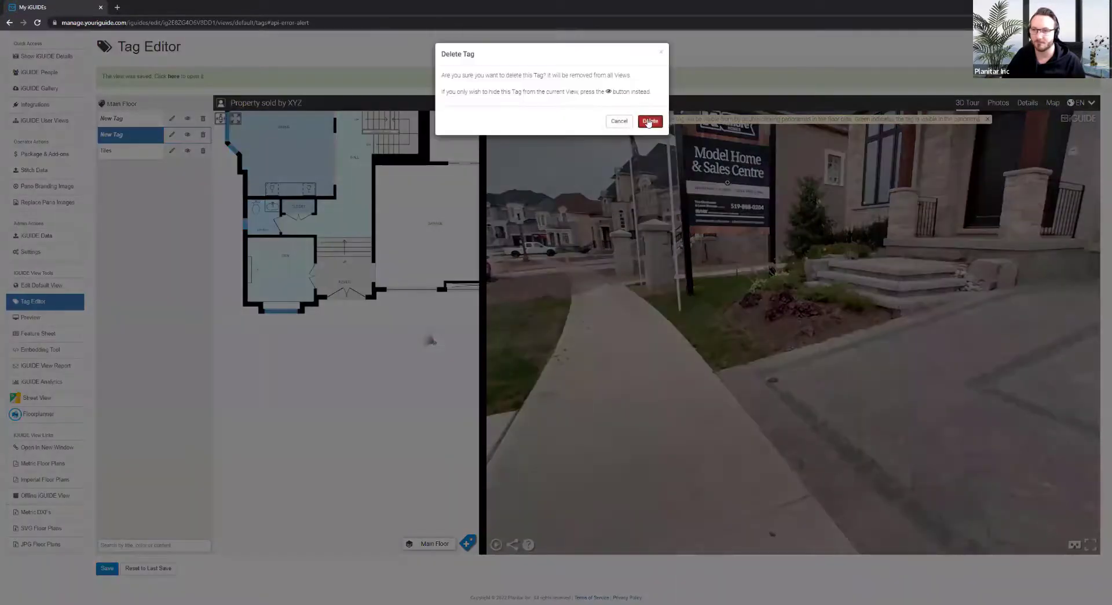
pyautogui.click(647, 120)
pyautogui.moveTo(723, 299); pyautogui.dragTo(847, 339)
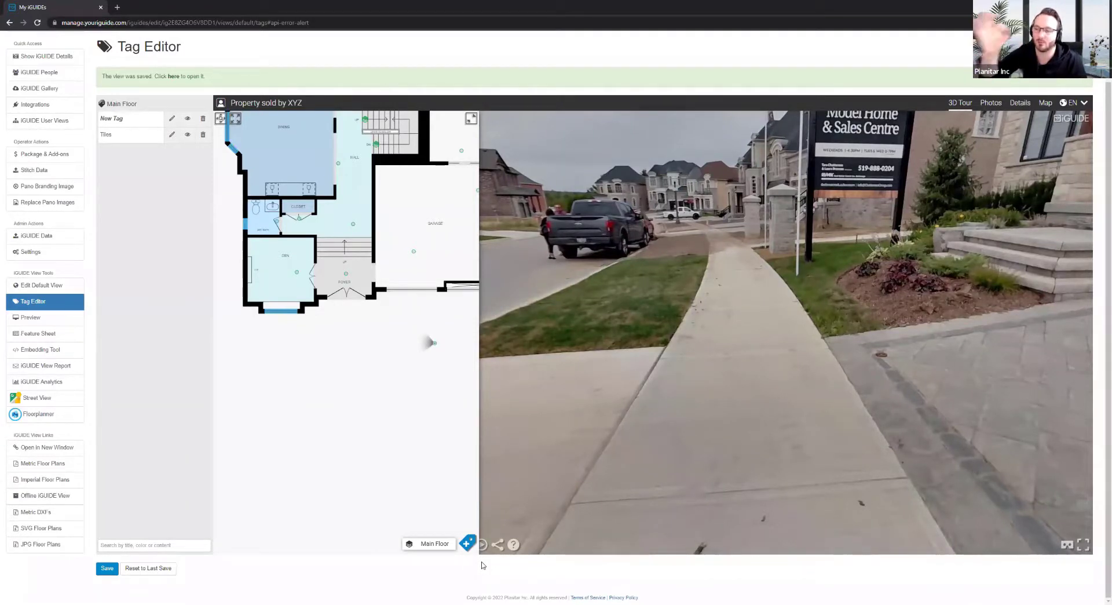
pyautogui.click(866, 448)
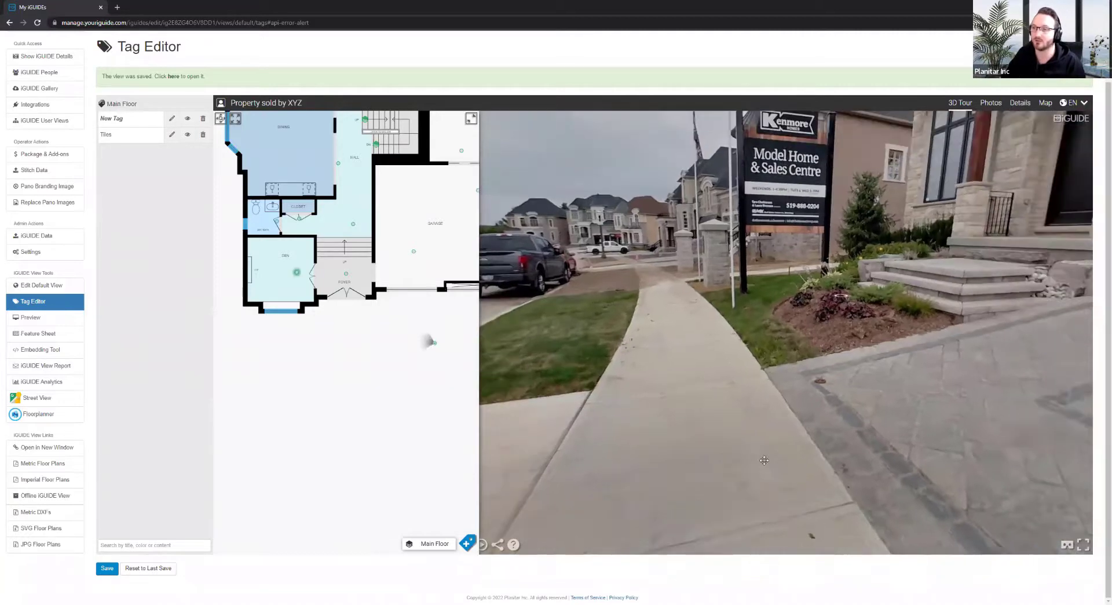
pyautogui.moveTo(860, 366); pyautogui.dragTo(700, 513)
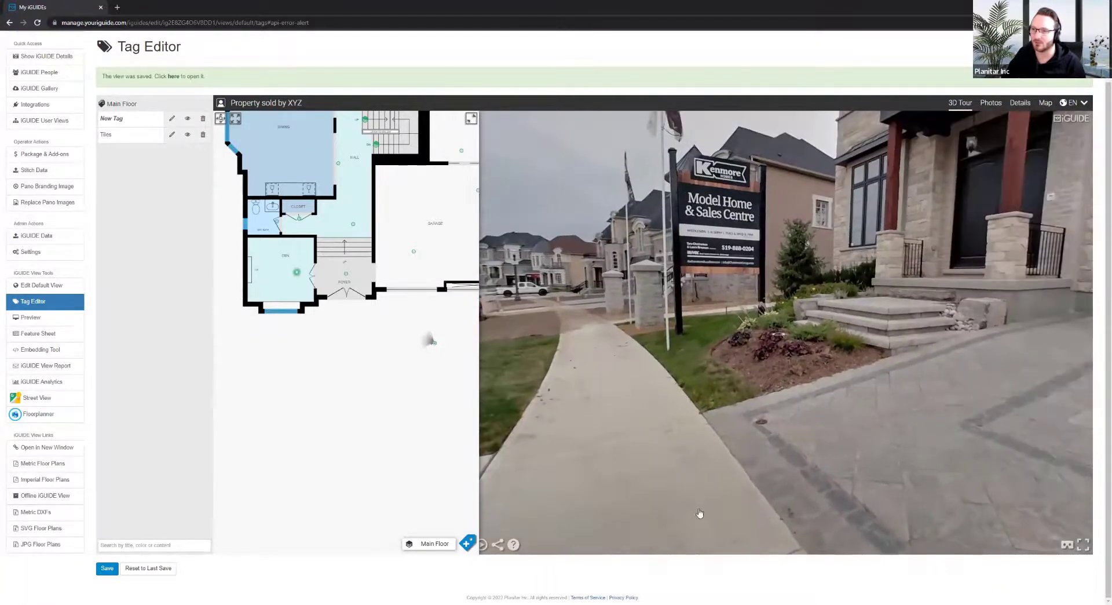
# Place a new tag on the Kenmore sign using wall-line placement mode
pyautogui.click(470, 543)
pyautogui.click(454, 525)
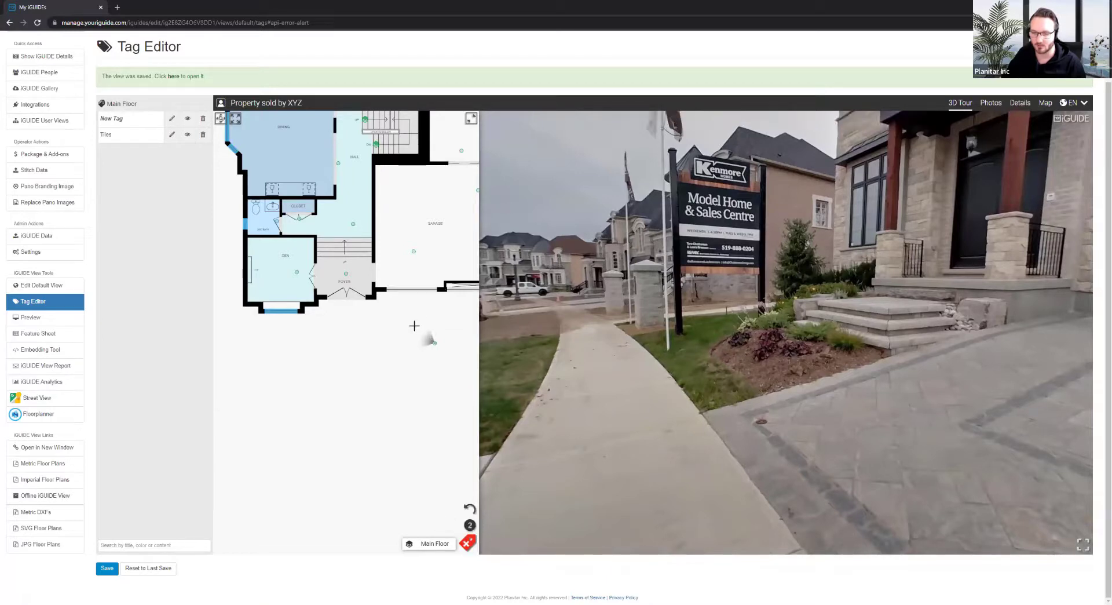
pyautogui.moveTo(439, 298); pyautogui.dragTo(325, 424)
pyautogui.moveTo(762, 442); pyautogui.dragTo(544, 437)
pyautogui.moveTo(794, 433); pyautogui.dragTo(622, 430)
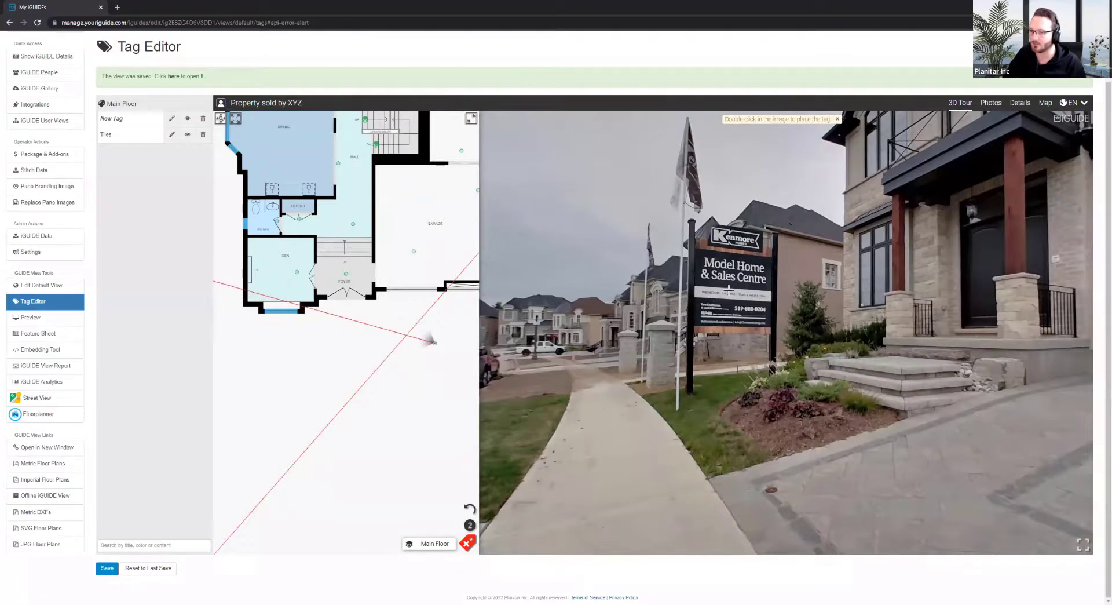
pyautogui.doubleClick(724, 292)
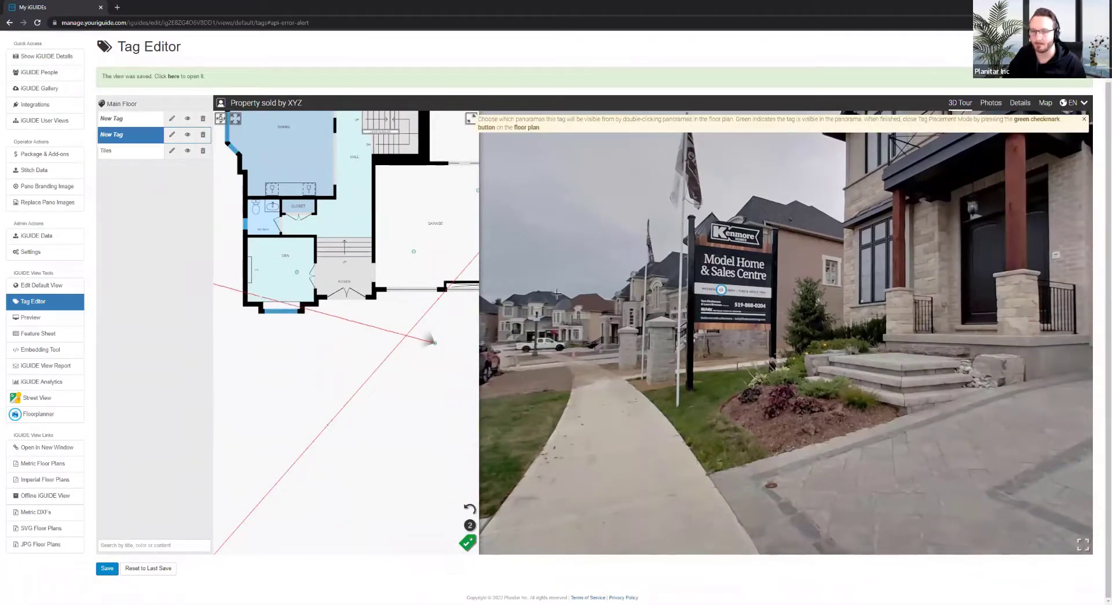
# Raise the new tag's opacity to 100%, apply, and finish tag placement
pyautogui.click(171, 135)
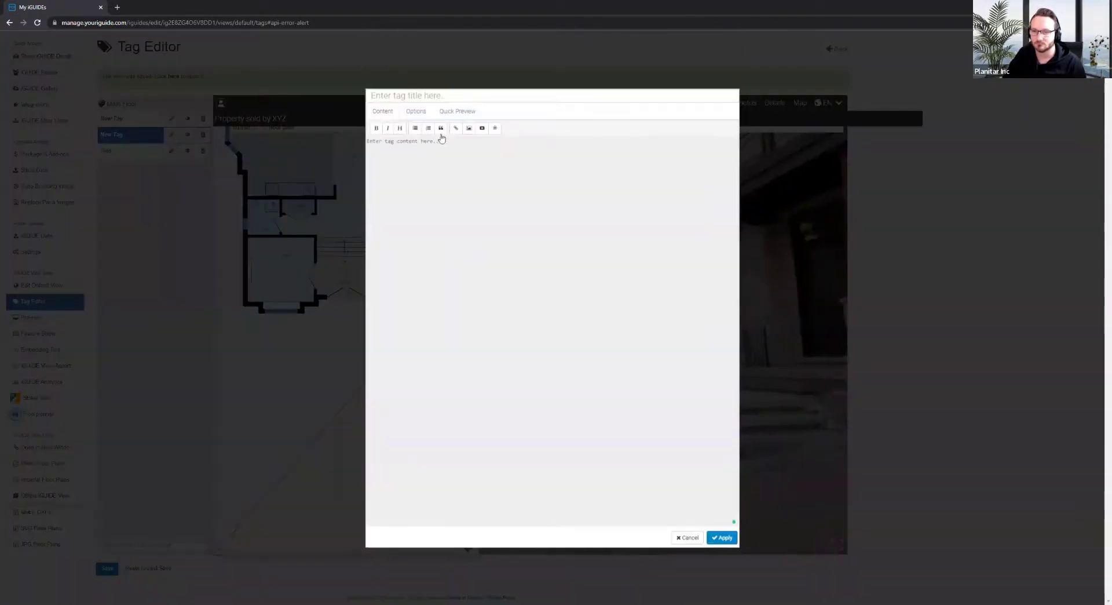
pyautogui.click(415, 112)
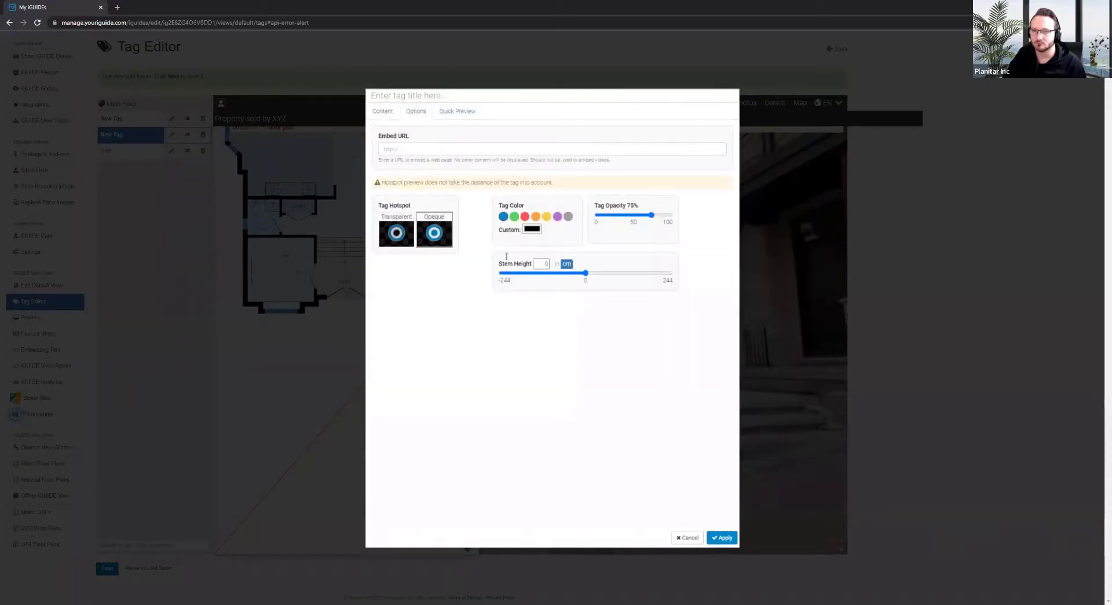
pyautogui.moveTo(658, 216); pyautogui.dragTo(672, 216)
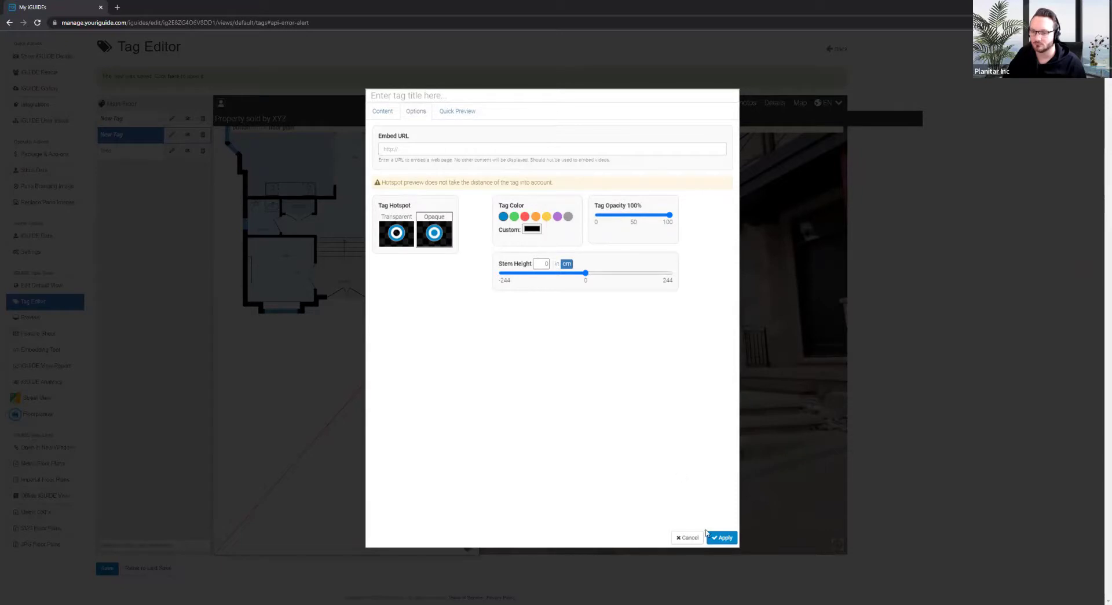
pyautogui.click(722, 538)
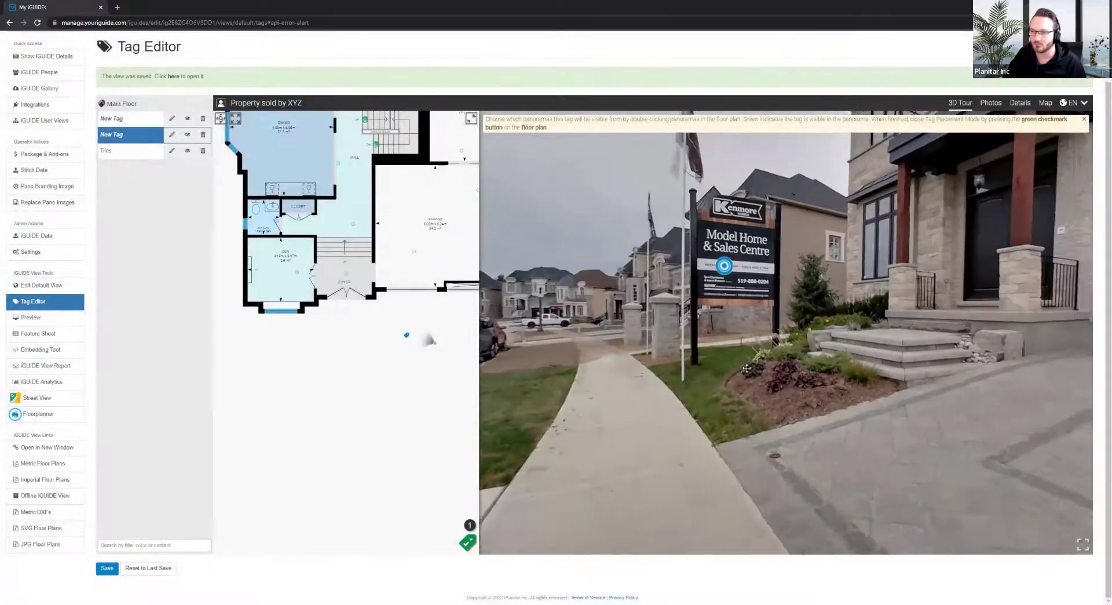
pyautogui.moveTo(747, 368); pyautogui.dragTo(728, 357)
pyautogui.click(468, 541)
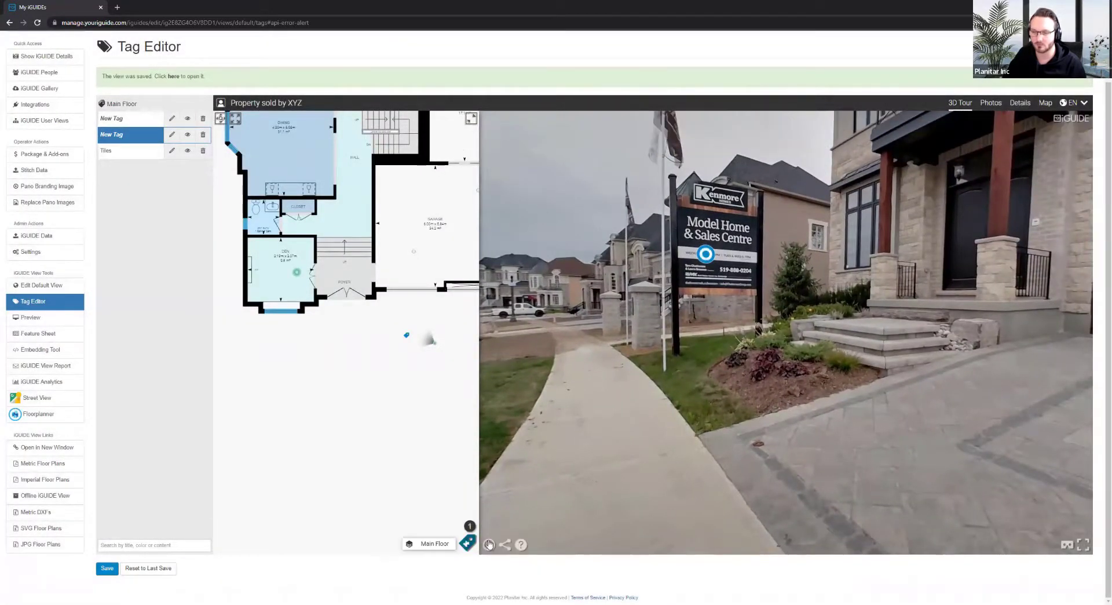
# Turn the panorama and request deletion of the second New Tag
pyautogui.moveTo(840, 420); pyautogui.dragTo(863, 416)
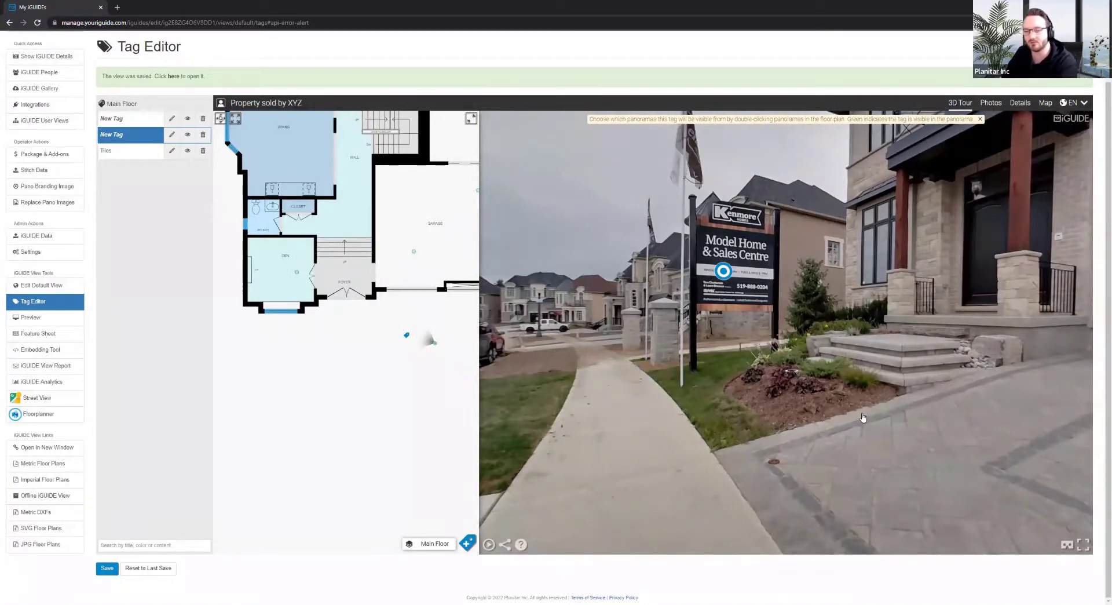
pyautogui.moveTo(851, 402); pyautogui.dragTo(795, 407)
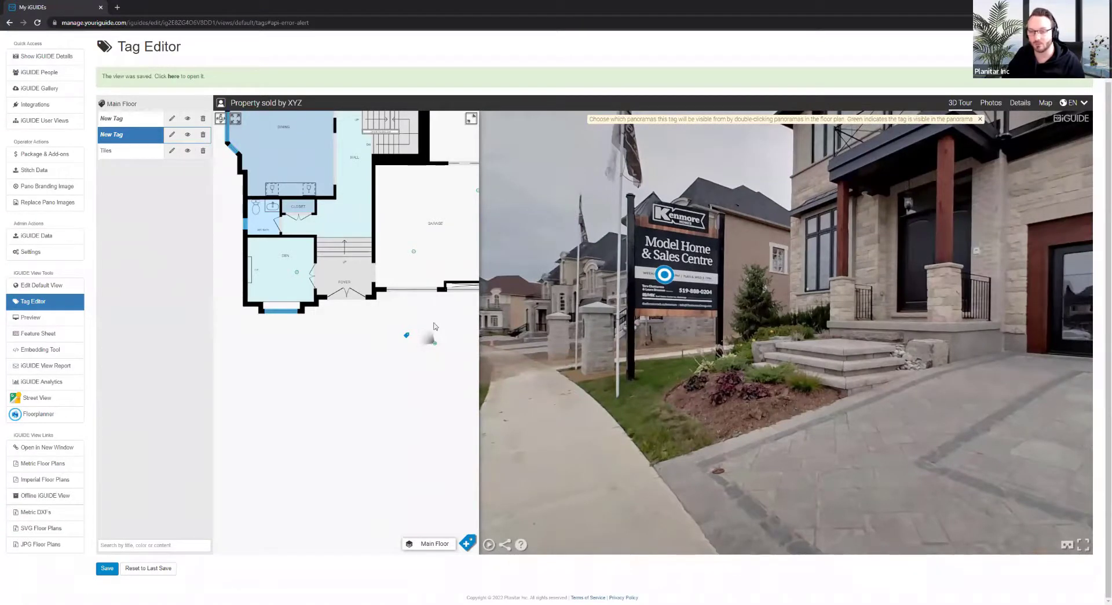
pyautogui.click(204, 135)
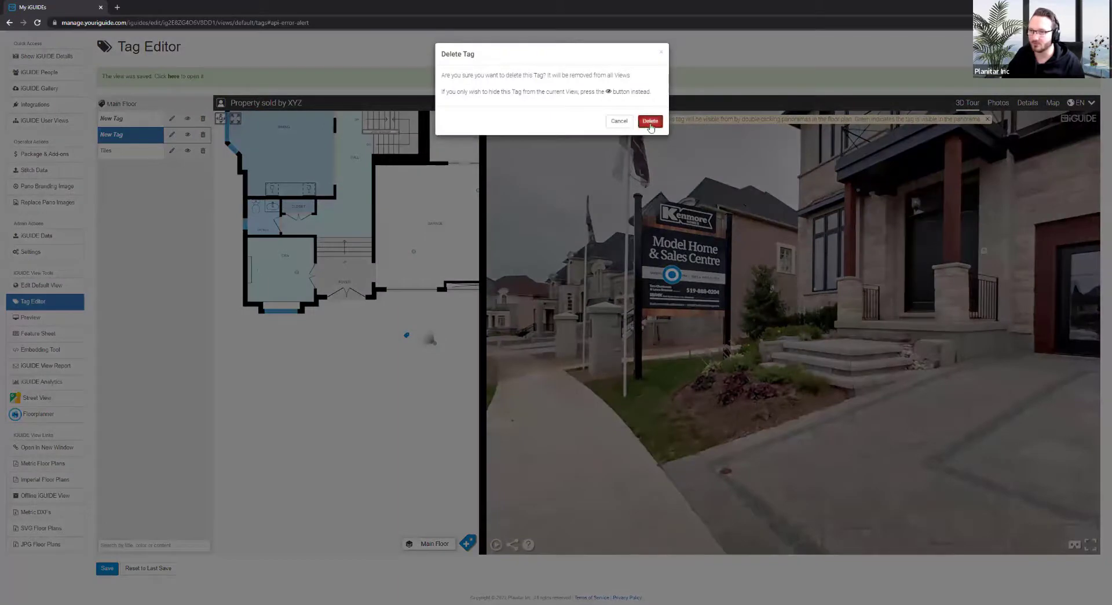
# Confirm the deletion and place a new tag on the sales sign via a wall line
pyautogui.click(648, 119)
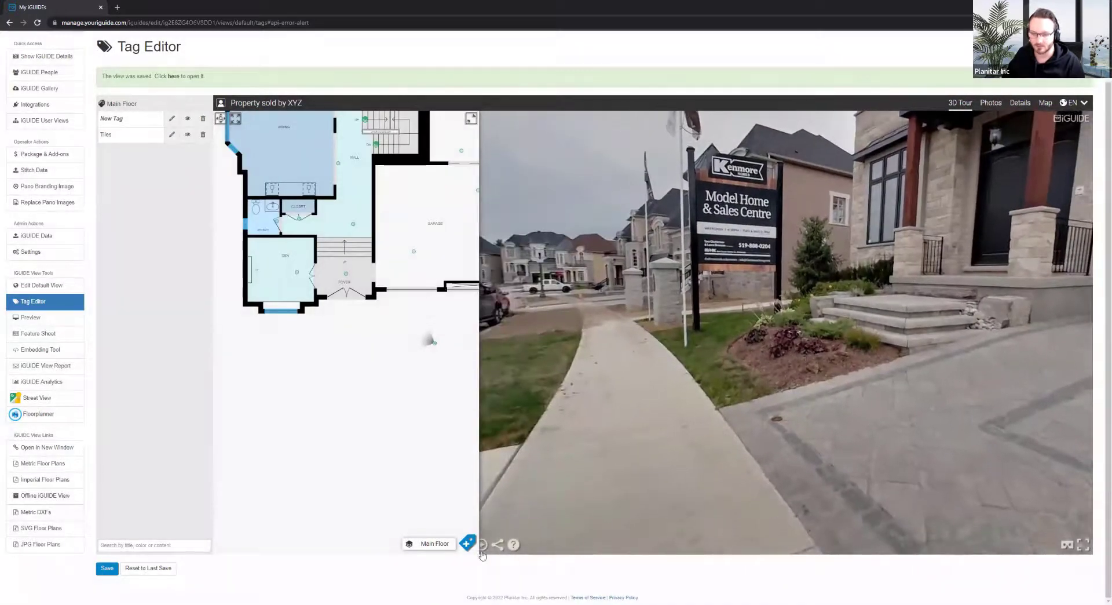
pyautogui.click(467, 543)
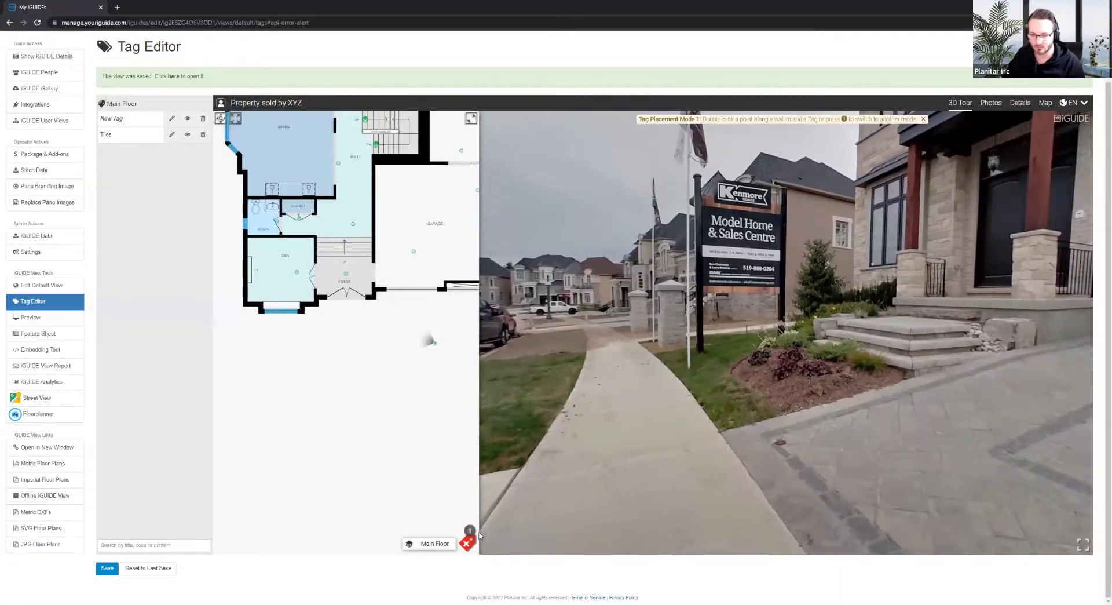
pyautogui.click(469, 526)
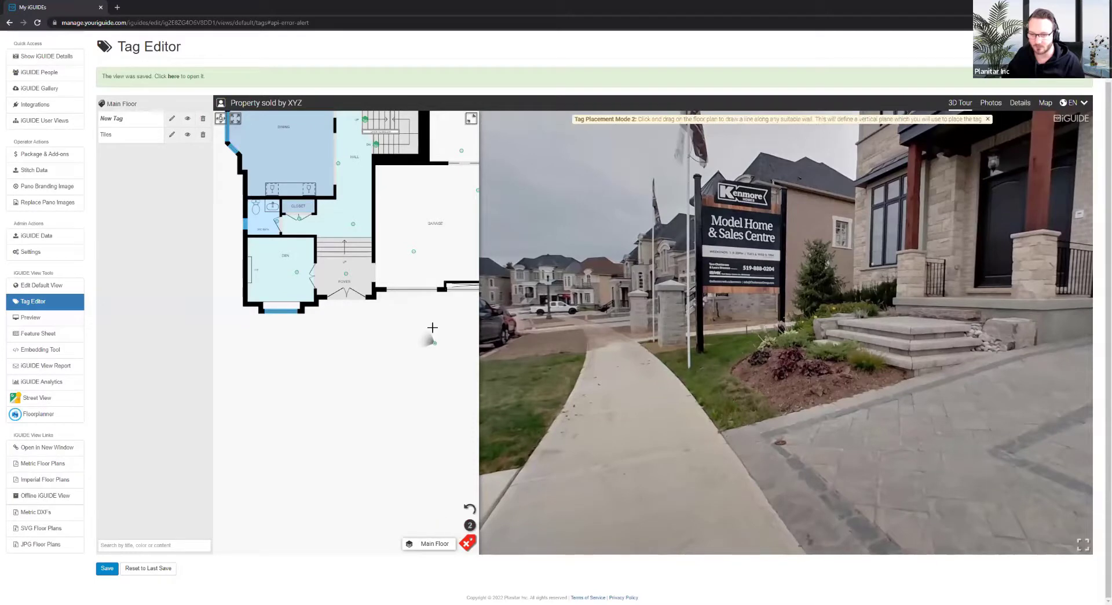
pyautogui.moveTo(433, 327); pyautogui.dragTo(419, 350)
pyautogui.moveTo(820, 317); pyautogui.dragTo(625, 348)
pyautogui.moveTo(854, 306); pyautogui.dragTo(827, 290)
pyautogui.doubleClick(798, 295)
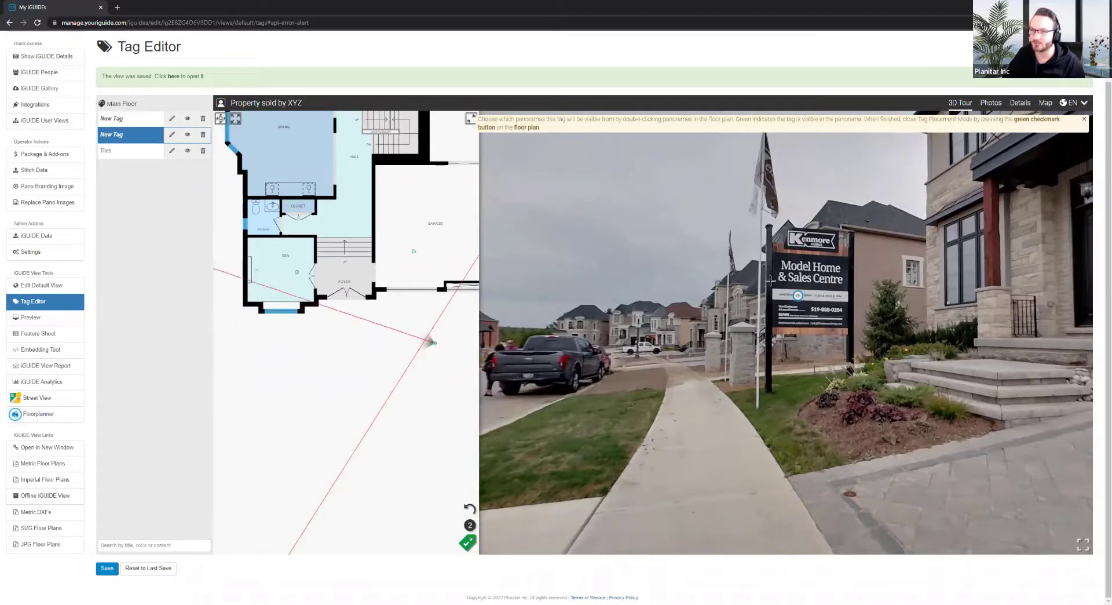
# Make the tag a green, opaque hotspot at 100% opacity, apply, and exit placement
pyautogui.click(172, 135)
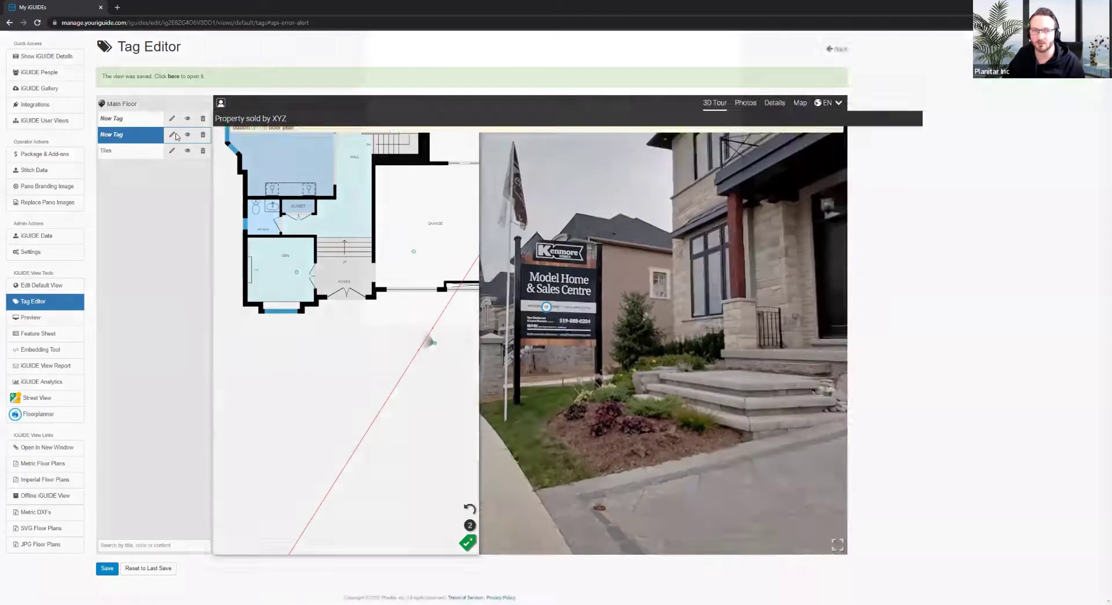
pyautogui.click(425, 116)
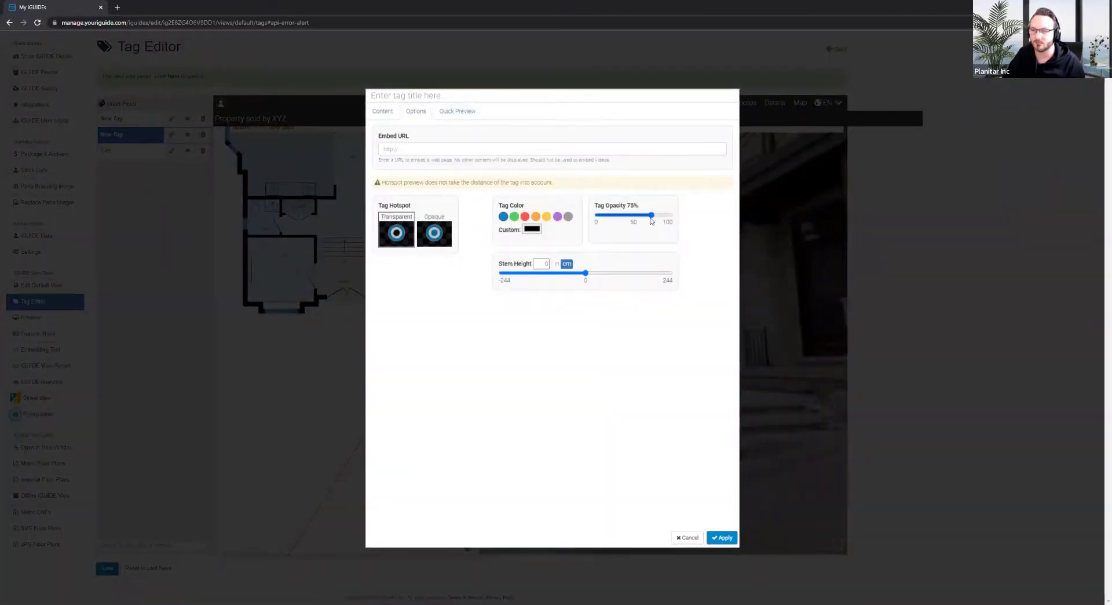
pyautogui.moveTo(652, 219); pyautogui.dragTo(698, 223)
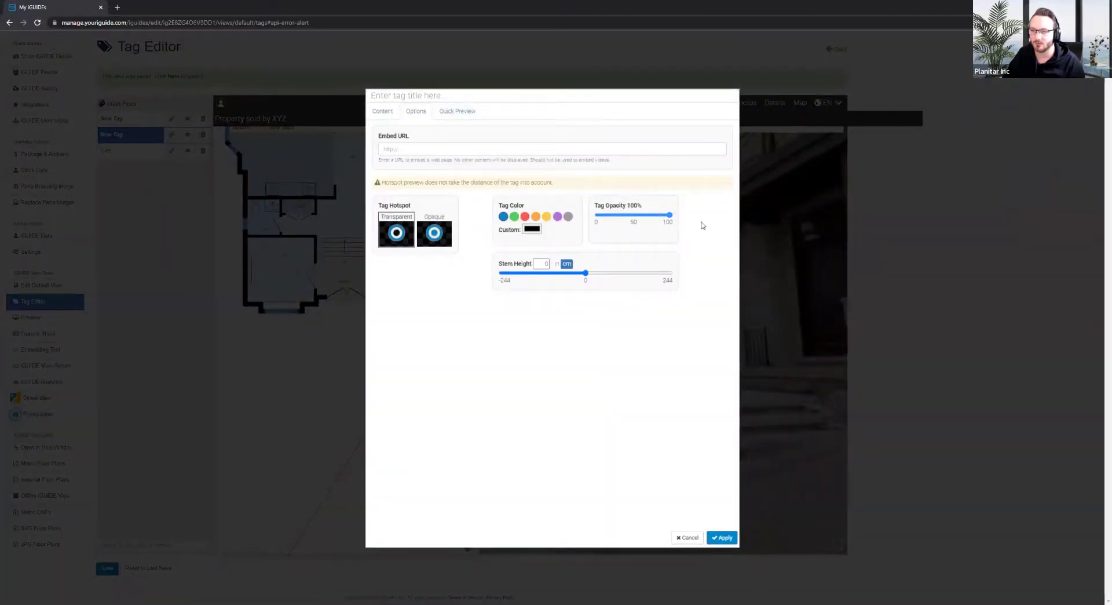
pyautogui.click(514, 217)
pyautogui.click(434, 232)
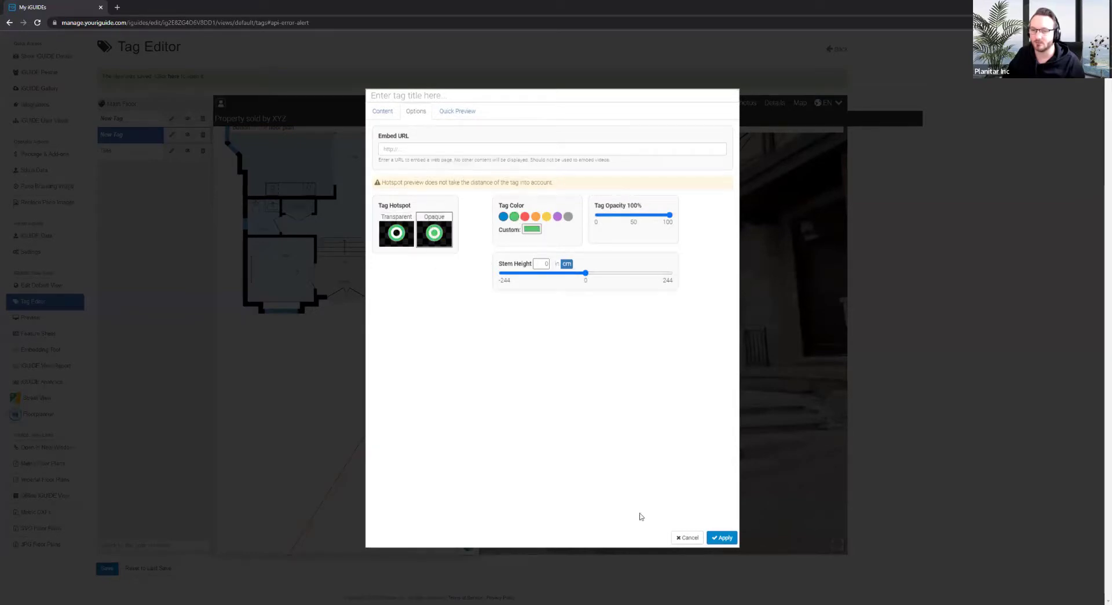
pyautogui.click(722, 537)
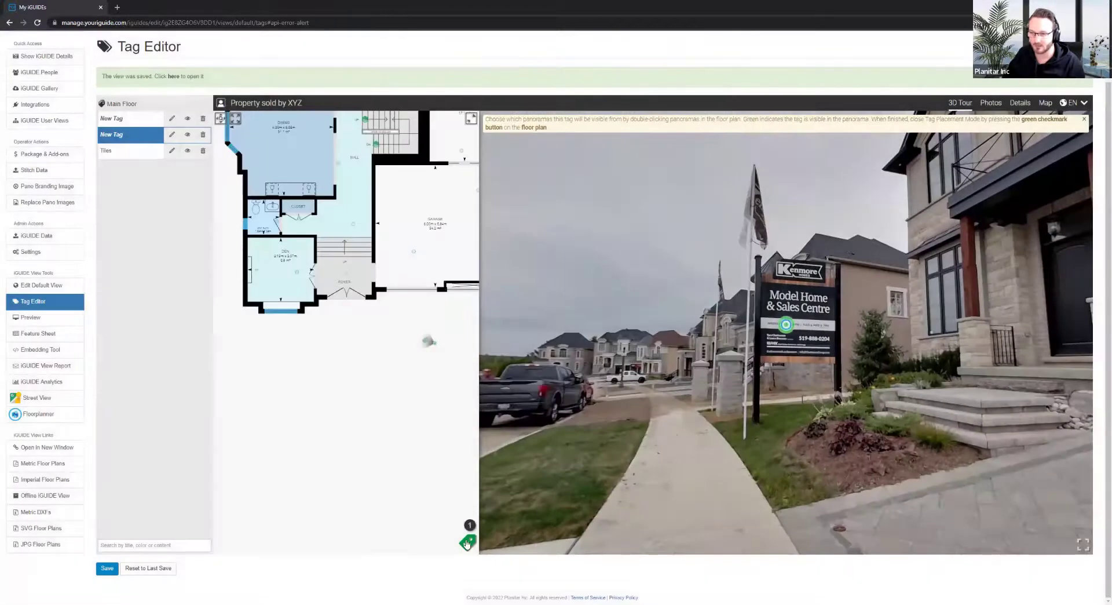
pyautogui.click(469, 543)
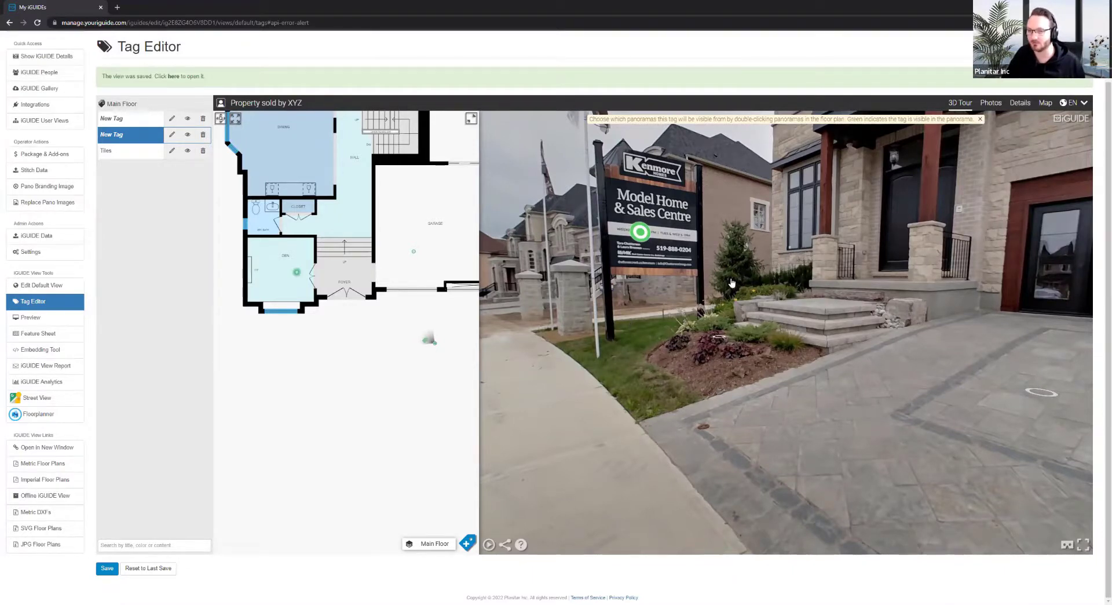
pyautogui.moveTo(731, 283); pyautogui.dragTo(757, 330)
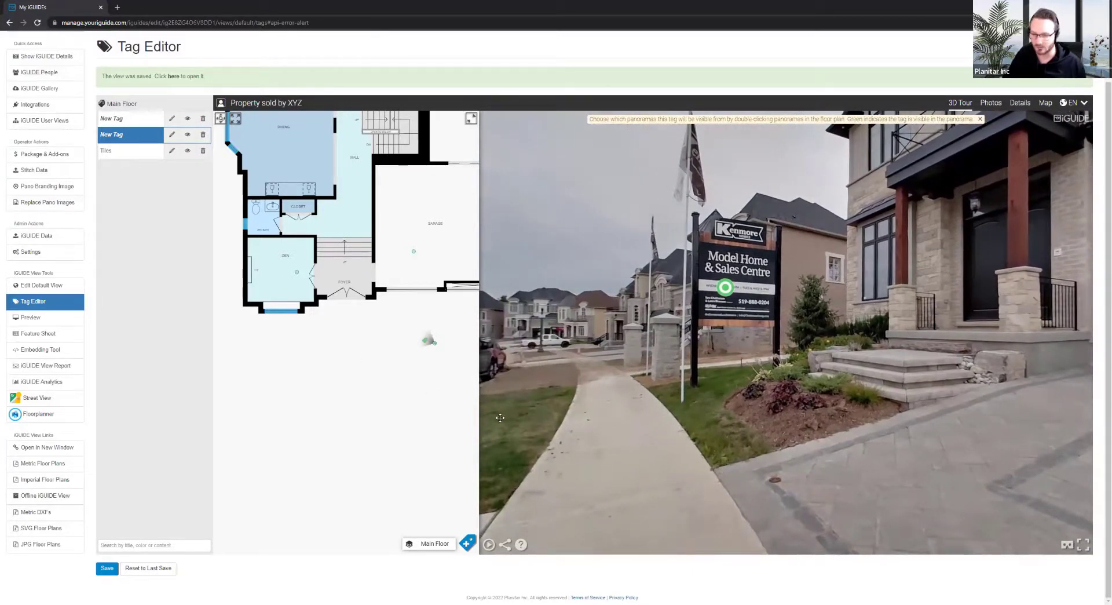
pyautogui.moveTo(500, 417); pyautogui.dragTo(514, 395)
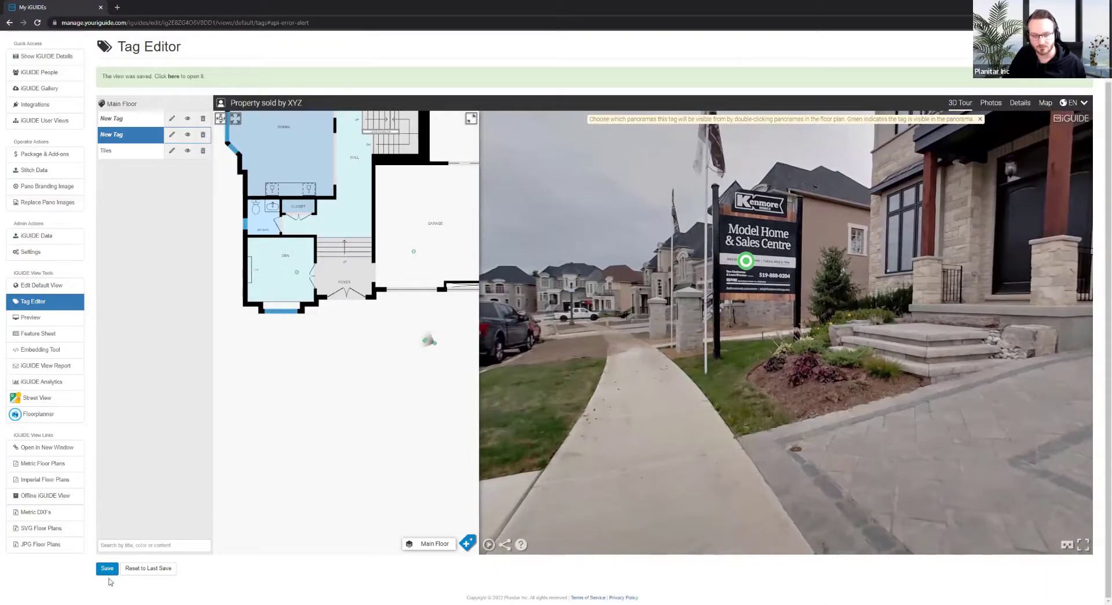
# Save the view and delete the Tiles tag
pyautogui.click(107, 568)
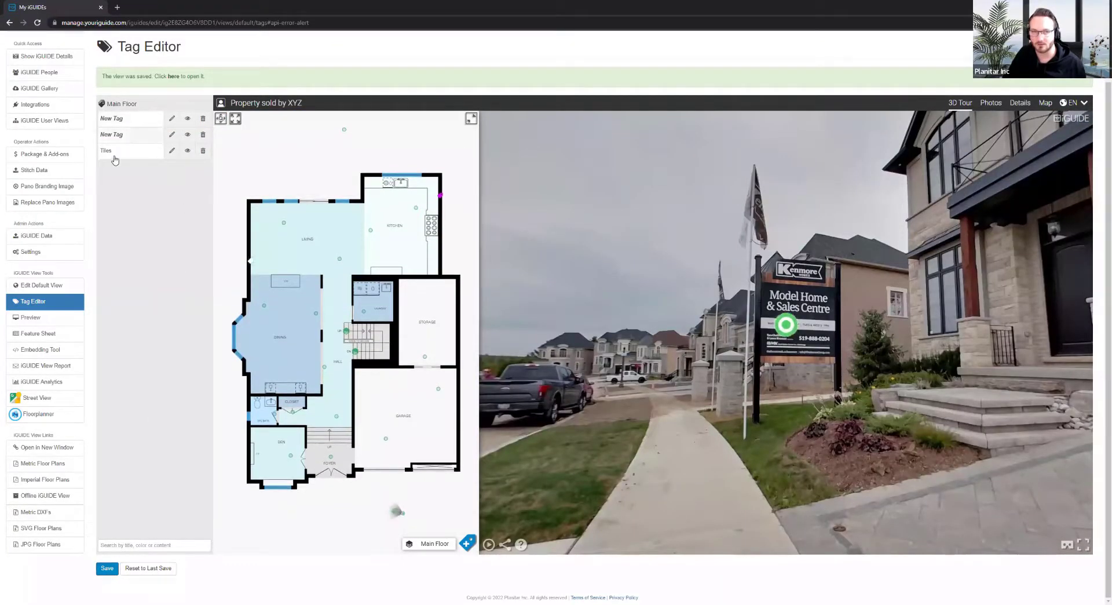
pyautogui.click(203, 151)
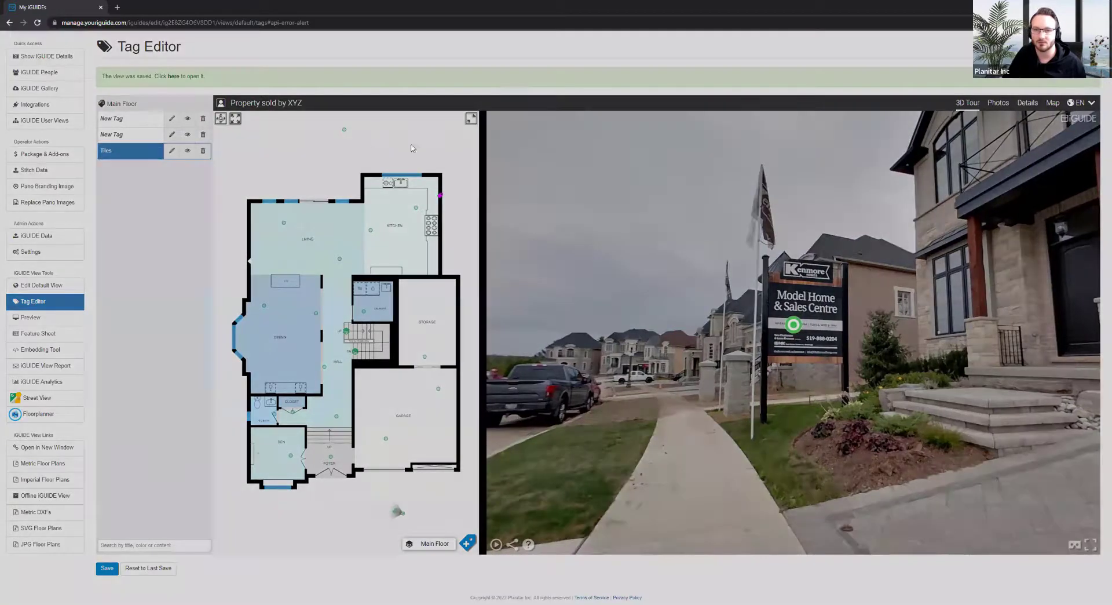
pyautogui.click(651, 123)
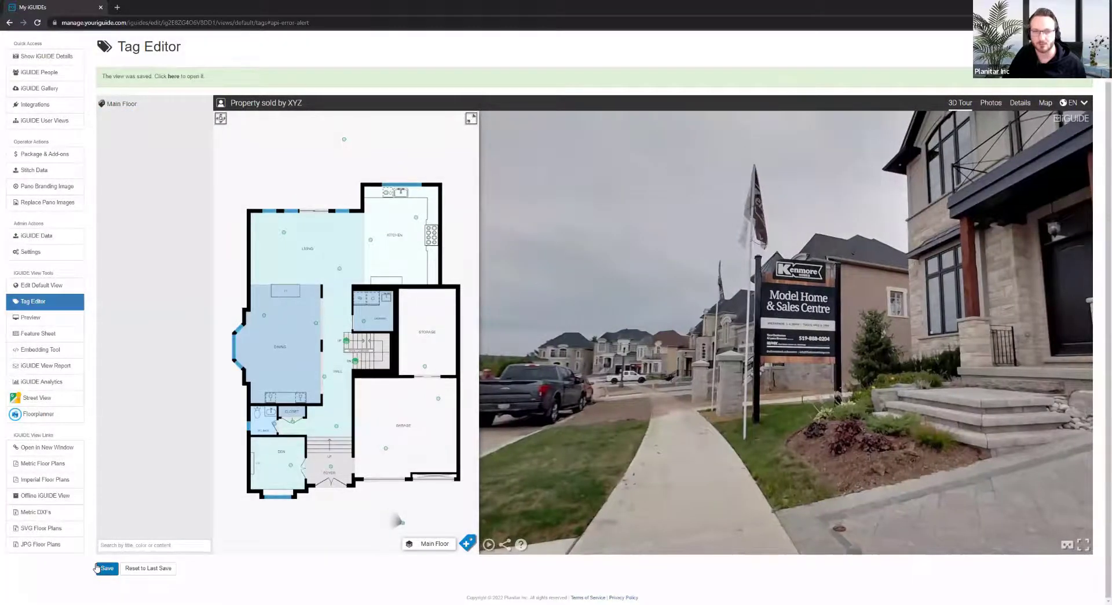
# Jump the tour into the kitchen, look up at the chandelier, and start a new tag
pyautogui.moveTo(772, 304); pyautogui.dragTo(648, 355)
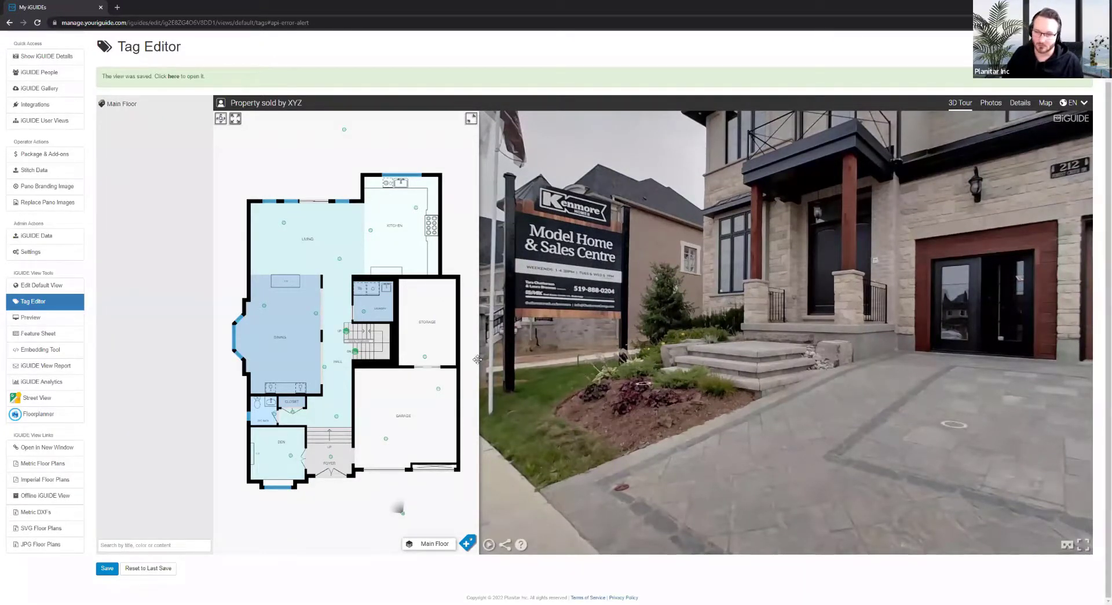
pyautogui.click(371, 230)
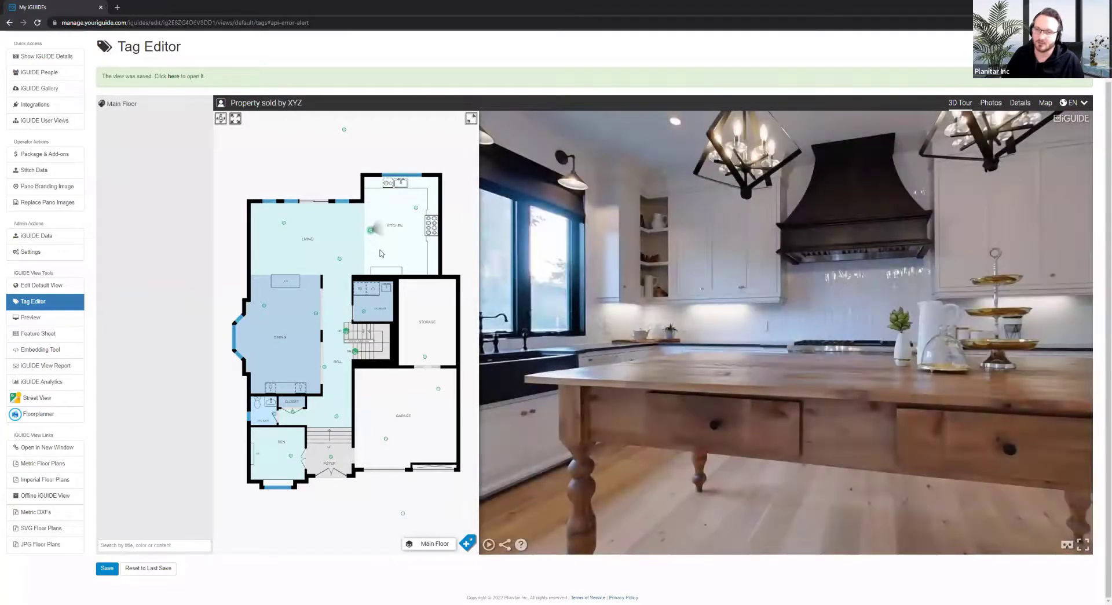
pyautogui.moveTo(724, 461); pyautogui.dragTo(766, 286)
pyautogui.scroll(5, 758, 288)
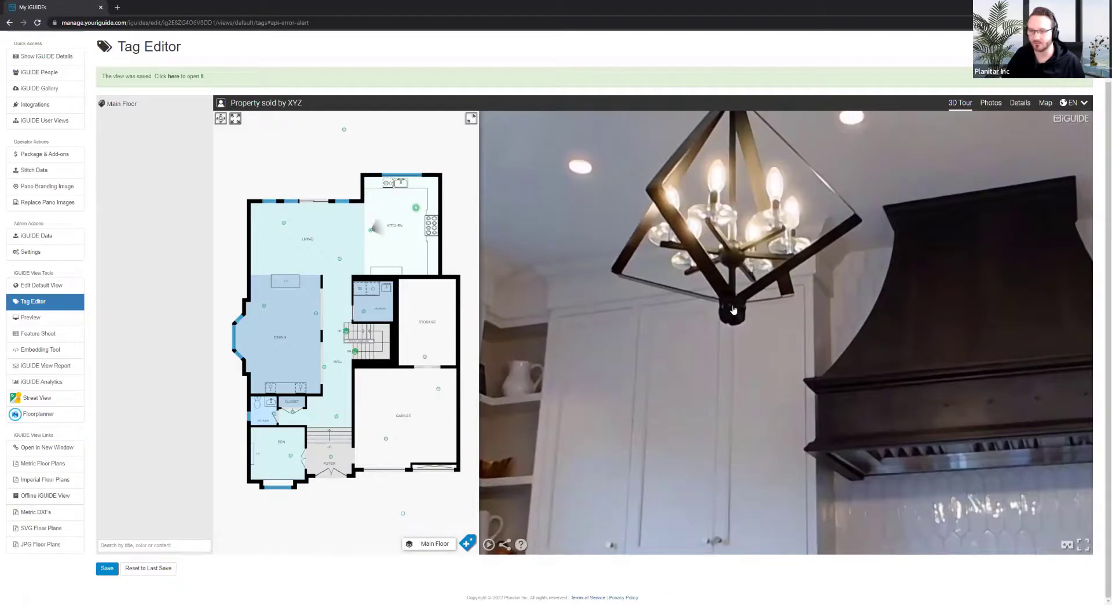
pyautogui.scroll(2, 639, 403)
pyautogui.moveTo(721, 338); pyautogui.dragTo(712, 431)
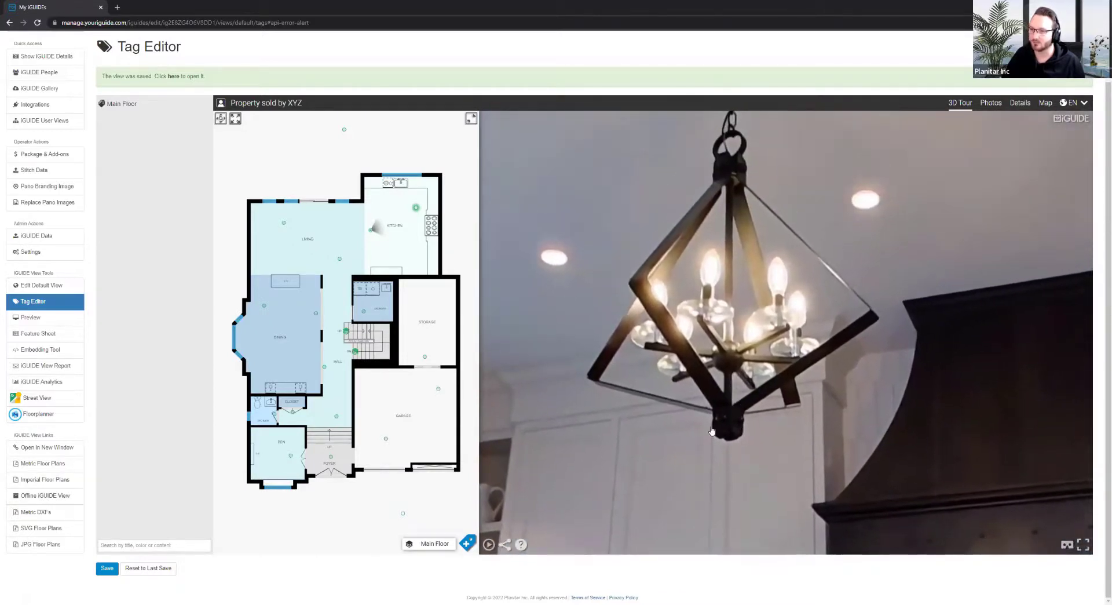
pyautogui.click(467, 542)
pyautogui.click(470, 526)
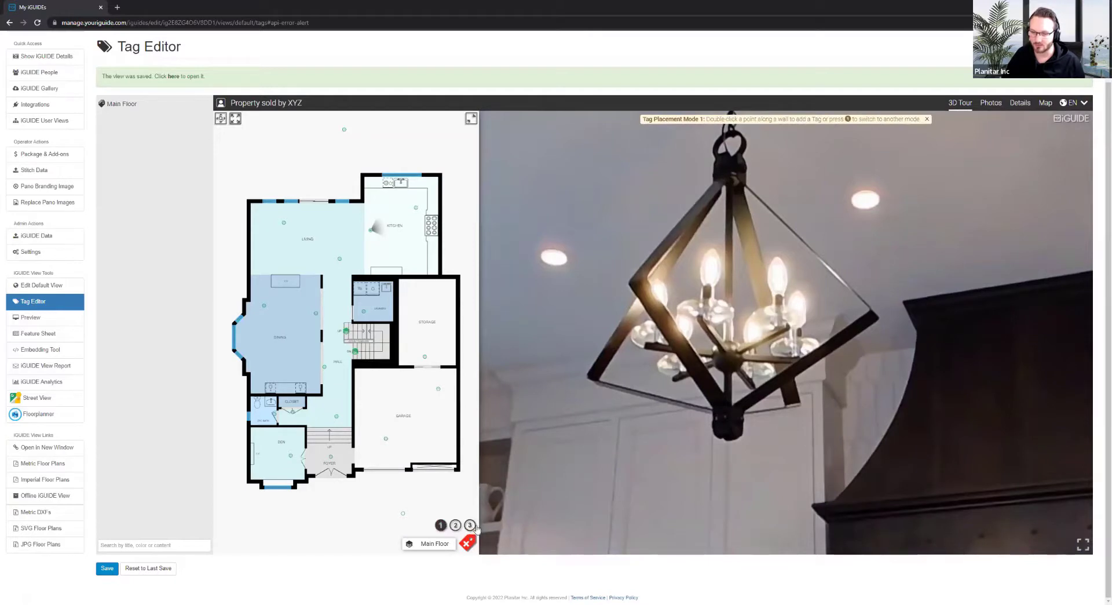
# Pin a tag to the chandelier's bottom with mode 3, marking it from two kitchen panoramas
pyautogui.click(471, 526)
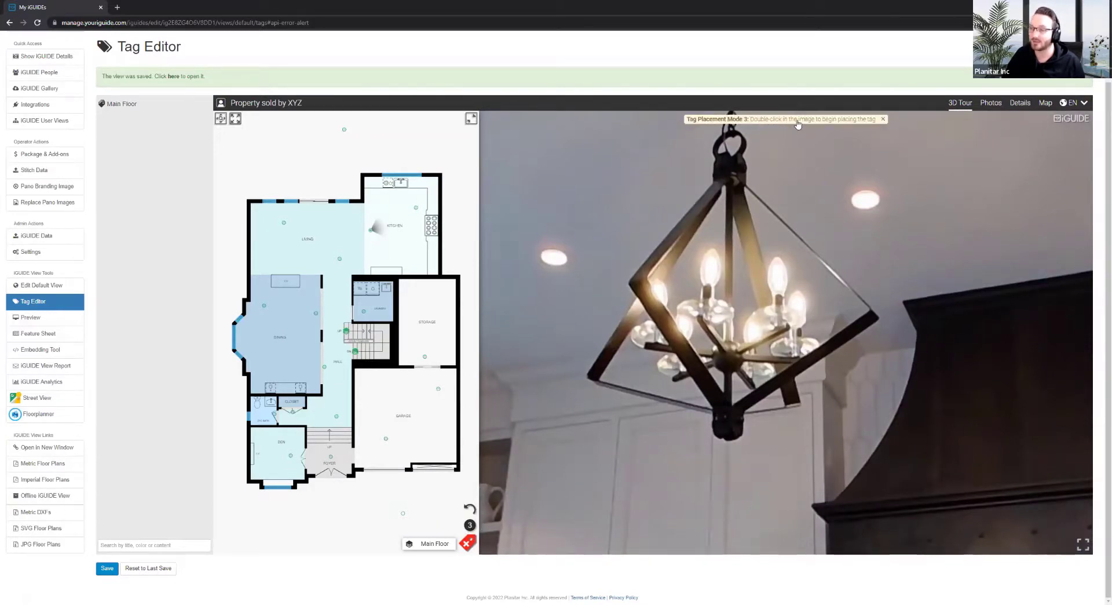
pyautogui.moveTo(832, 284); pyautogui.dragTo(811, 186)
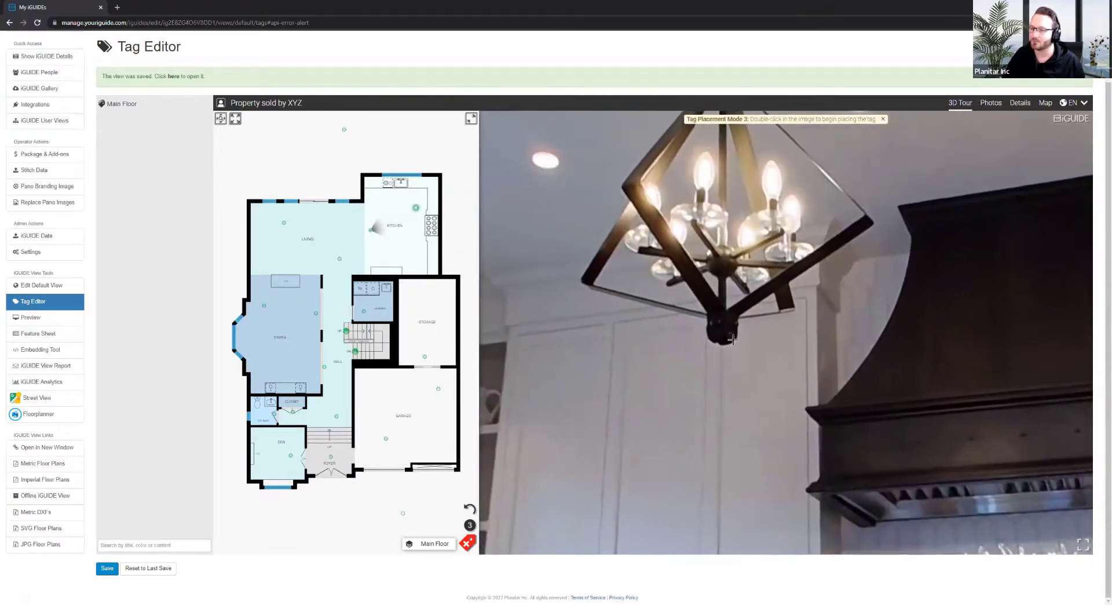
pyautogui.doubleClick(720, 325)
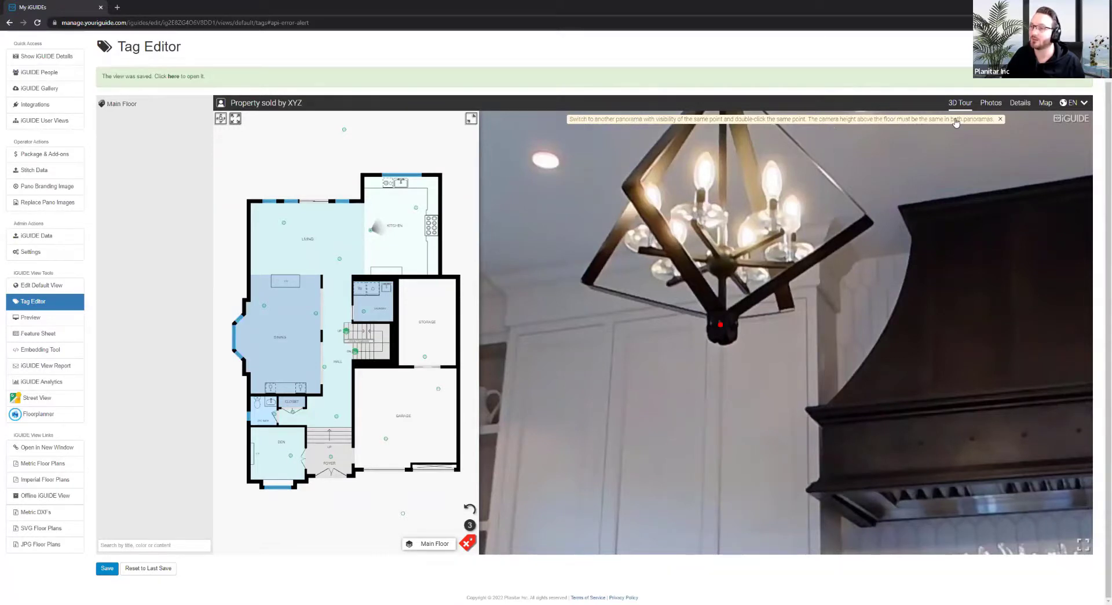
pyautogui.moveTo(845, 247); pyautogui.dragTo(829, 353)
pyautogui.click(416, 207)
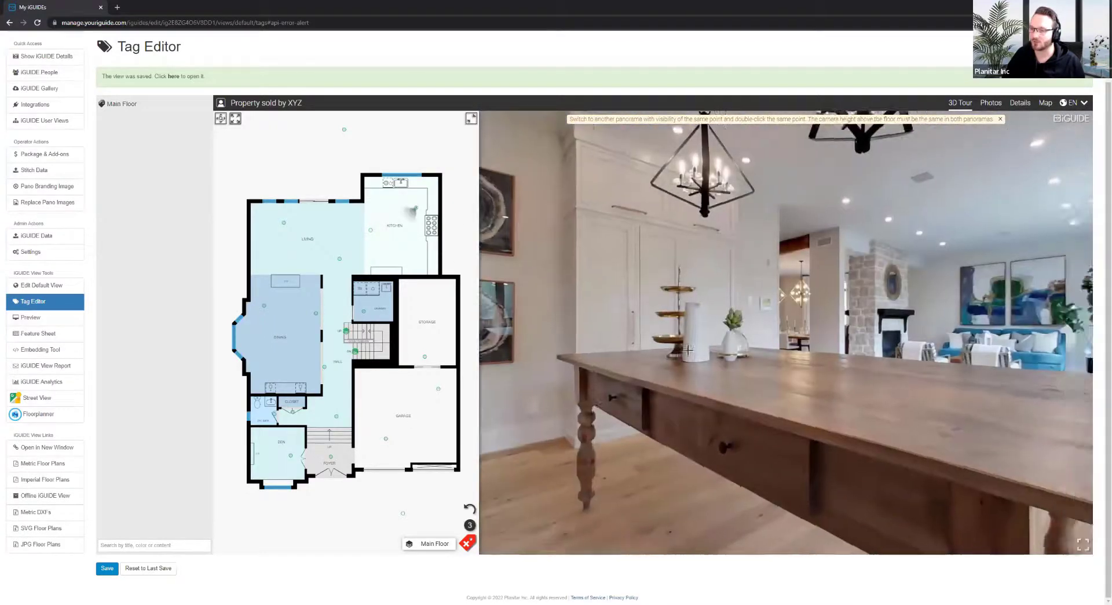
pyautogui.moveTo(688, 350); pyautogui.dragTo(698, 294)
pyautogui.doubleClick(701, 294)
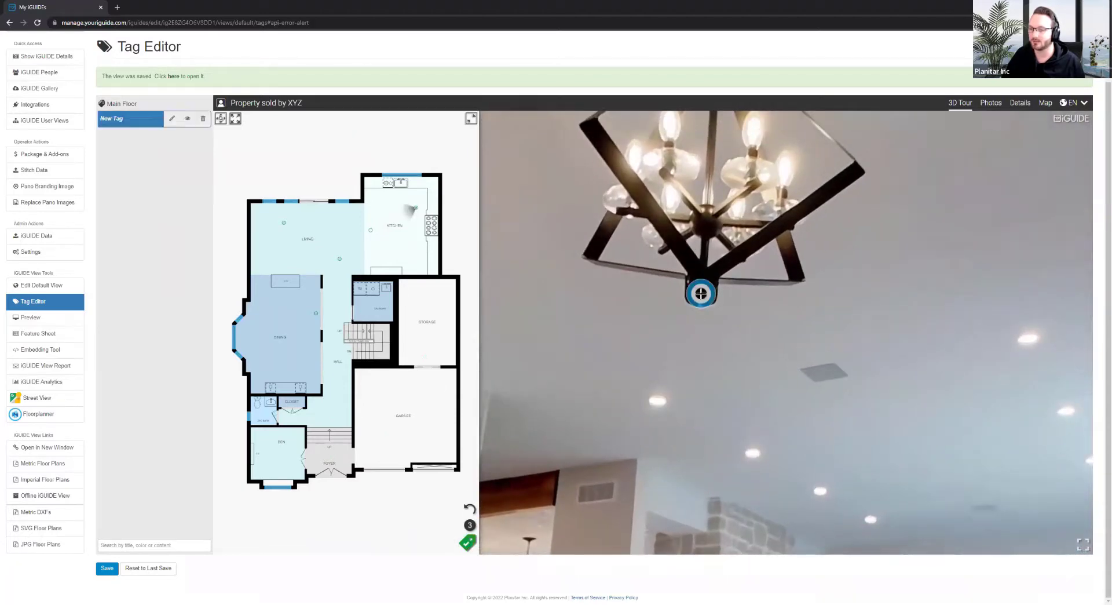
# Exit tag placement and move through the tour toward the kitchen table
pyautogui.moveTo(708, 322); pyautogui.dragTo(697, 403)
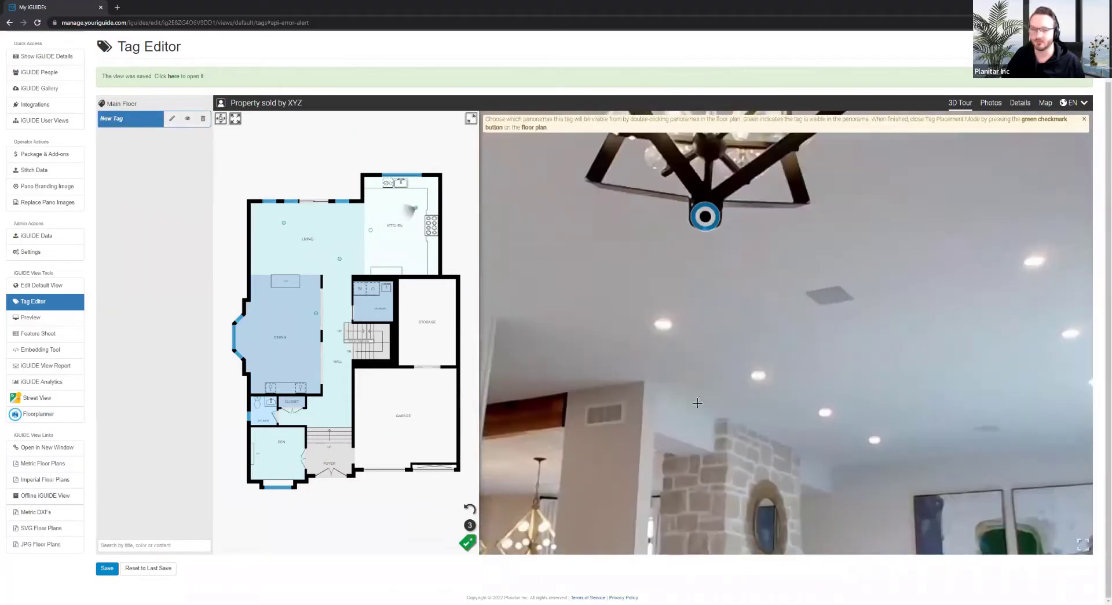
pyautogui.click(467, 543)
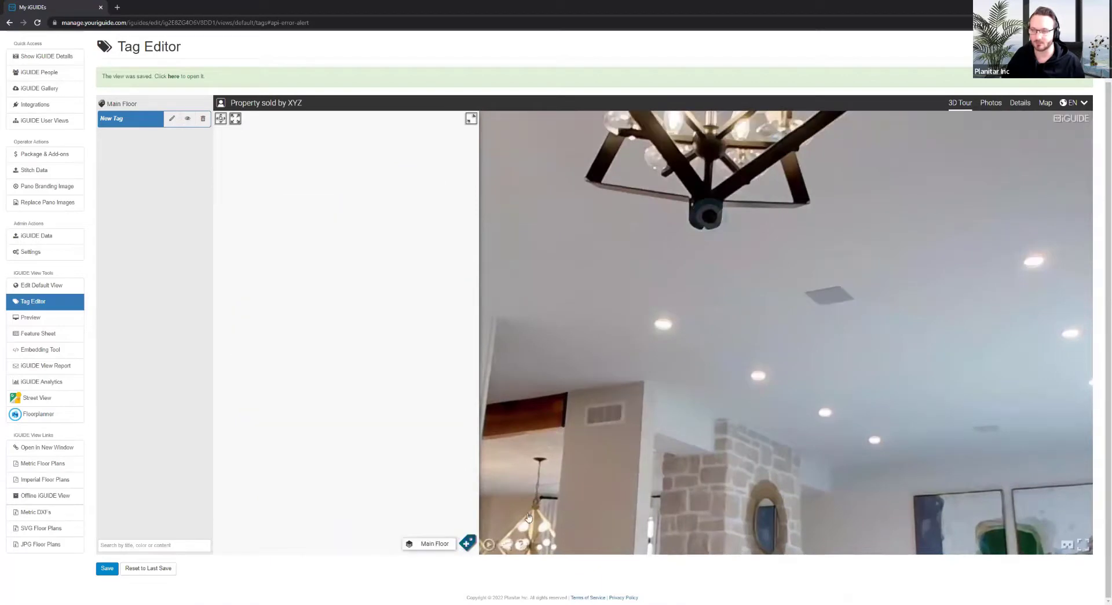
pyautogui.scroll(-5, 683, 393)
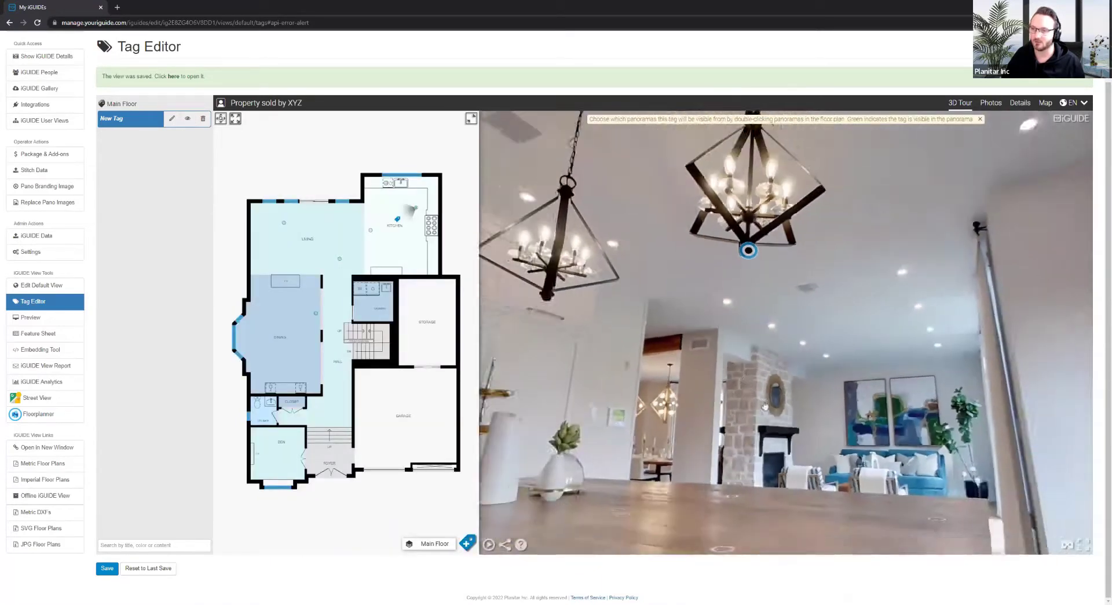
pyautogui.moveTo(748, 165); pyautogui.dragTo(759, 286)
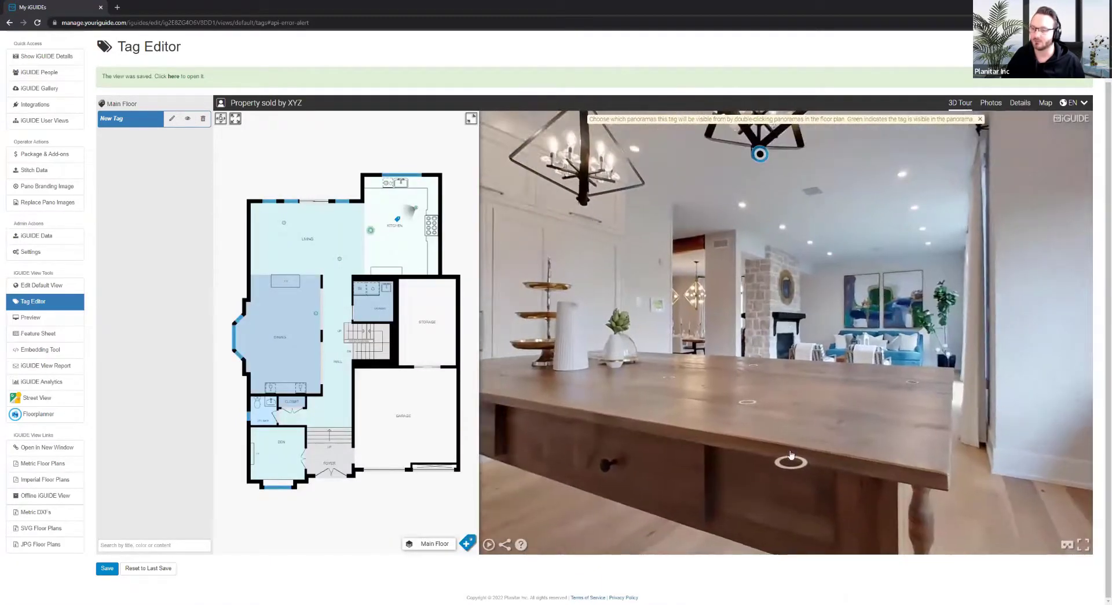
pyautogui.click(778, 462)
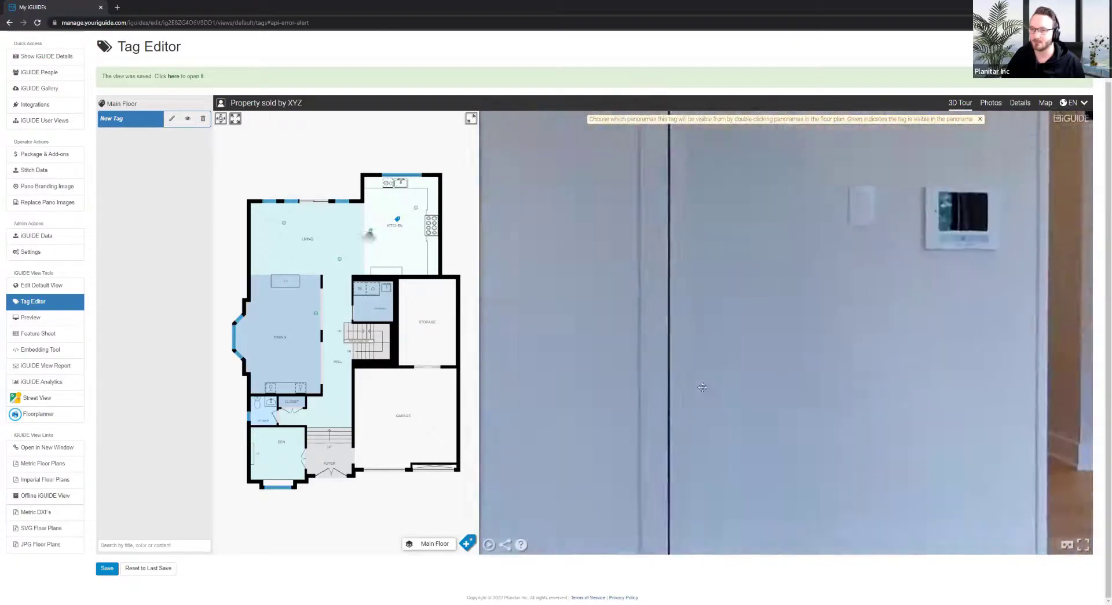
pyautogui.moveTo(702, 387); pyautogui.dragTo(786, 427)
pyautogui.scroll(-5, 864, 369)
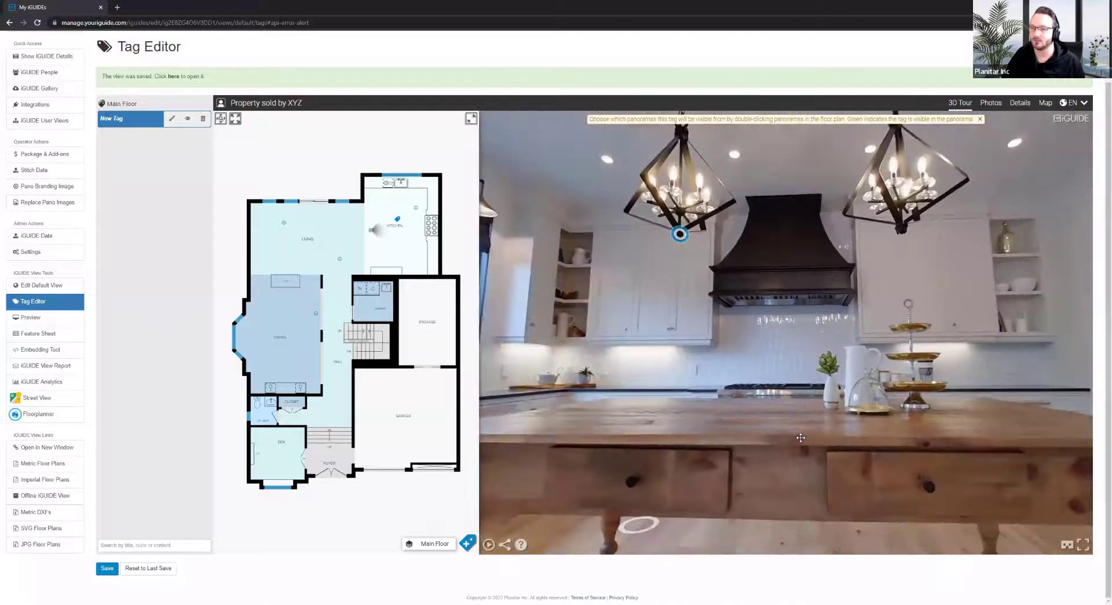
# Return to a wide kitchen view showing both pendant lights and open the chandelier tag's editor
pyautogui.click(785, 426)
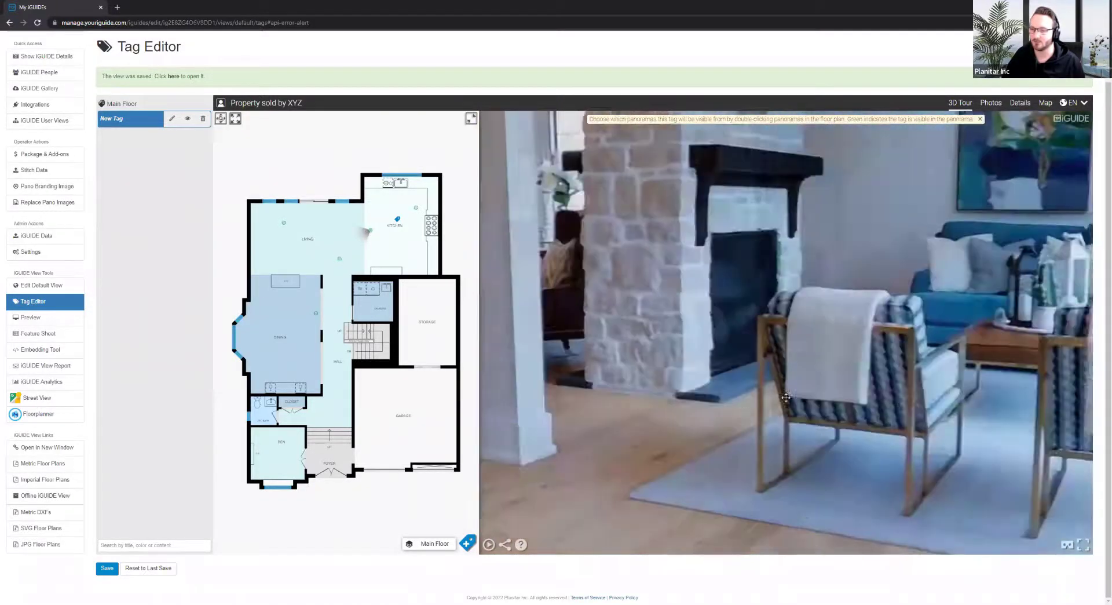
pyautogui.click(786, 398)
pyautogui.moveTo(786, 398)
pyautogui.mouseDown()
pyautogui.moveTo(802, 375)
pyautogui.moveTo(695, 361)
pyautogui.moveTo(729, 250)
pyautogui.mouseUp()
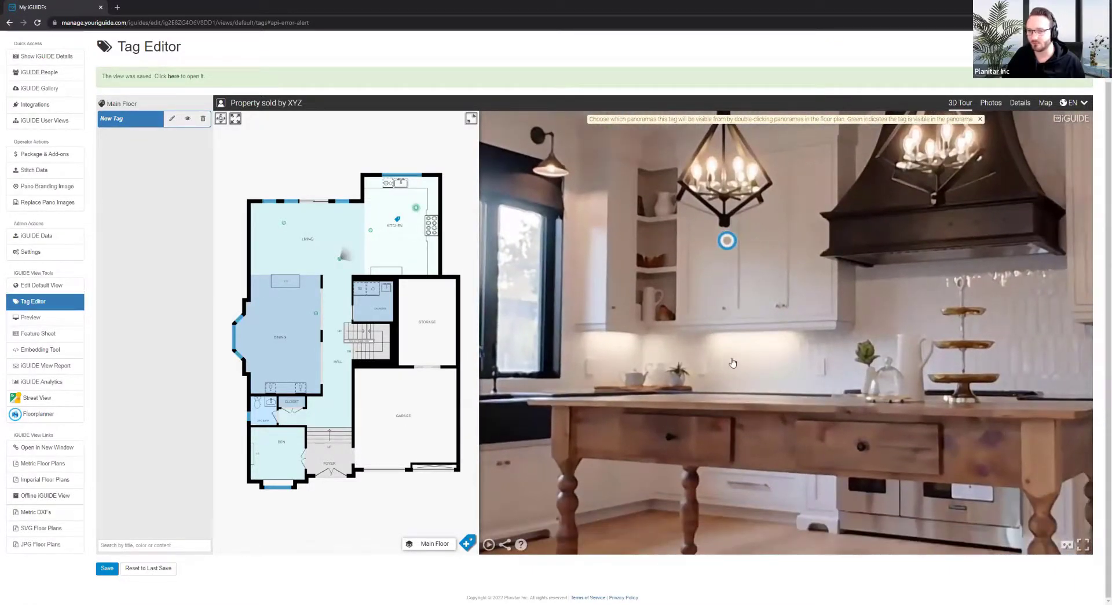
pyautogui.moveTo(711, 386); pyautogui.dragTo(722, 291)
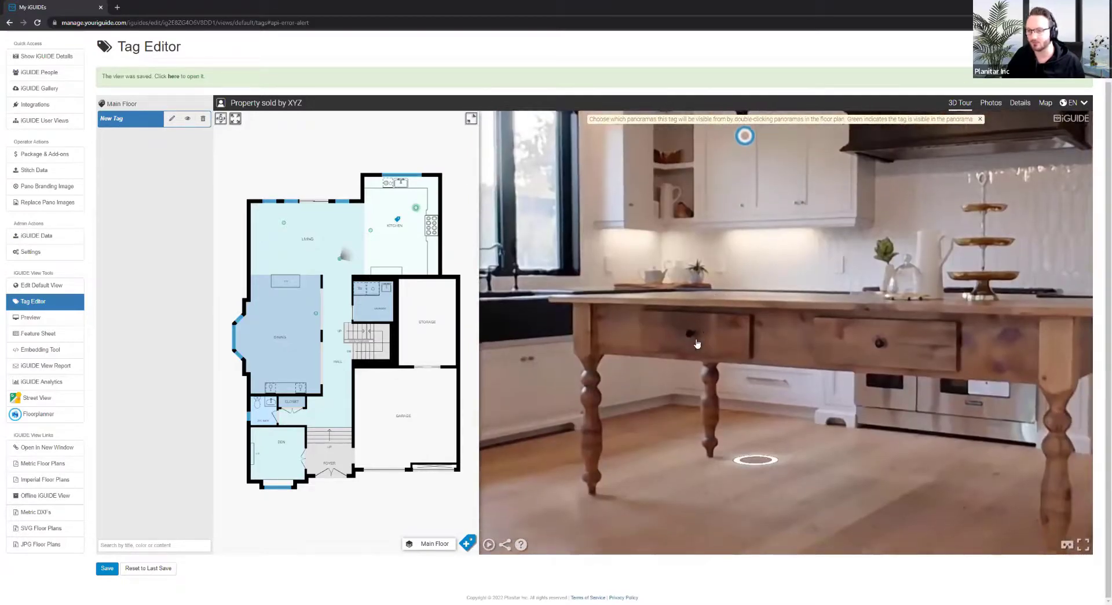
pyautogui.scroll(-4, 705, 336)
pyautogui.scroll(-4, 708, 337)
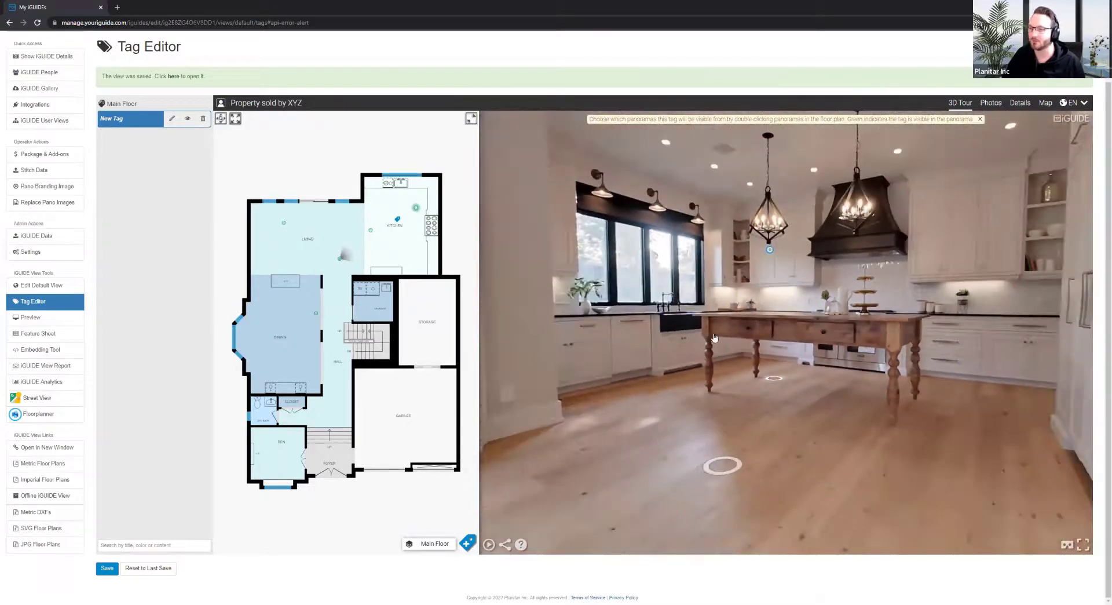
pyautogui.moveTo(710, 340); pyautogui.dragTo(717, 369)
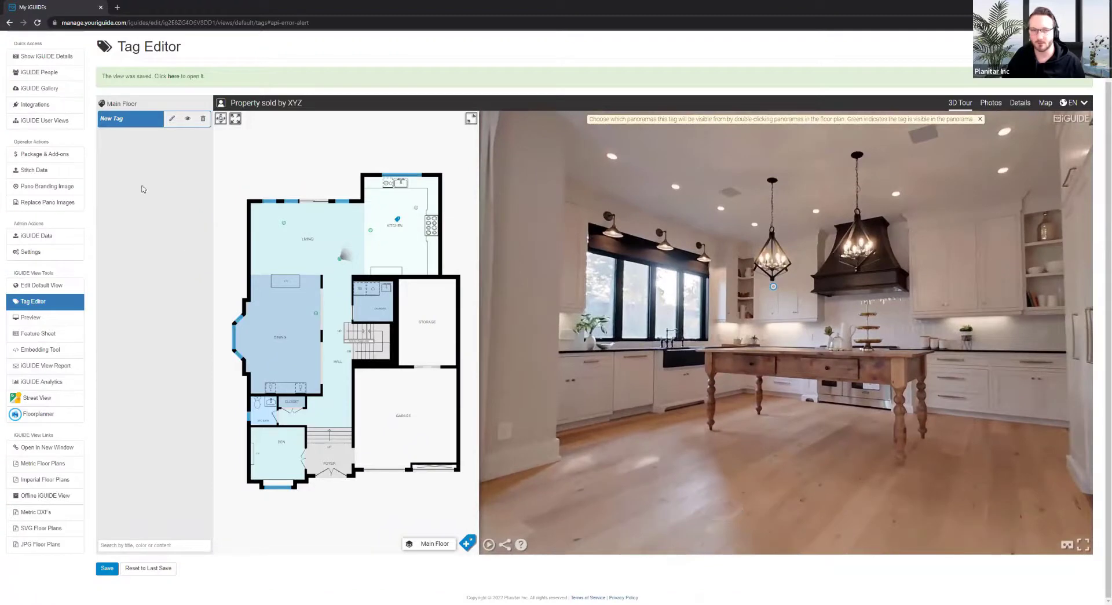
pyautogui.click(172, 118)
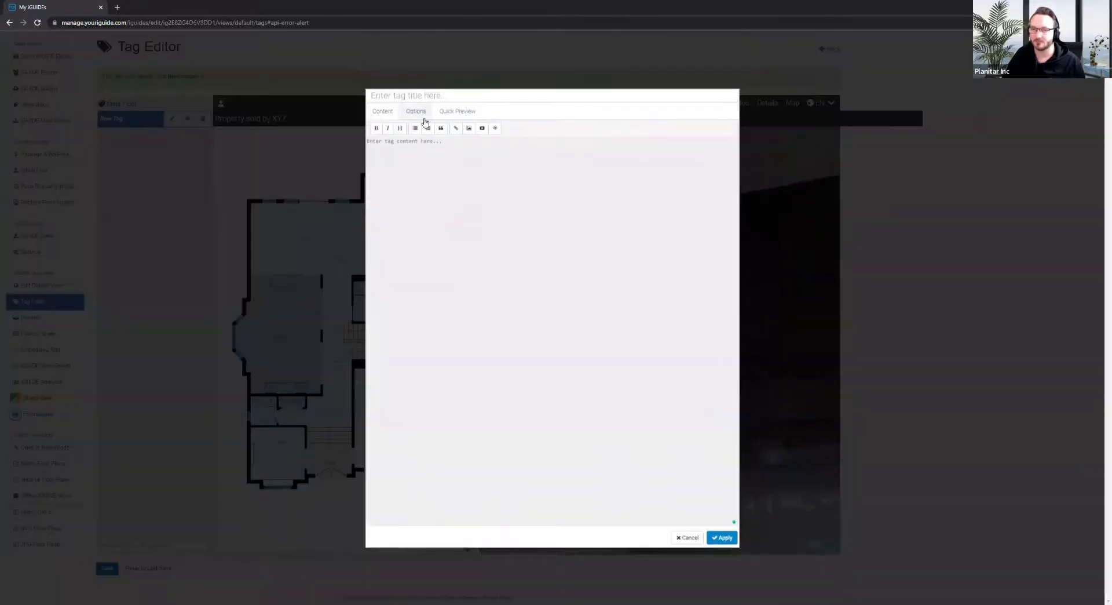
# Make the chandelier tag an opaque red hotspot at 100% opacity with a −10 cm stem
pyautogui.click(416, 112)
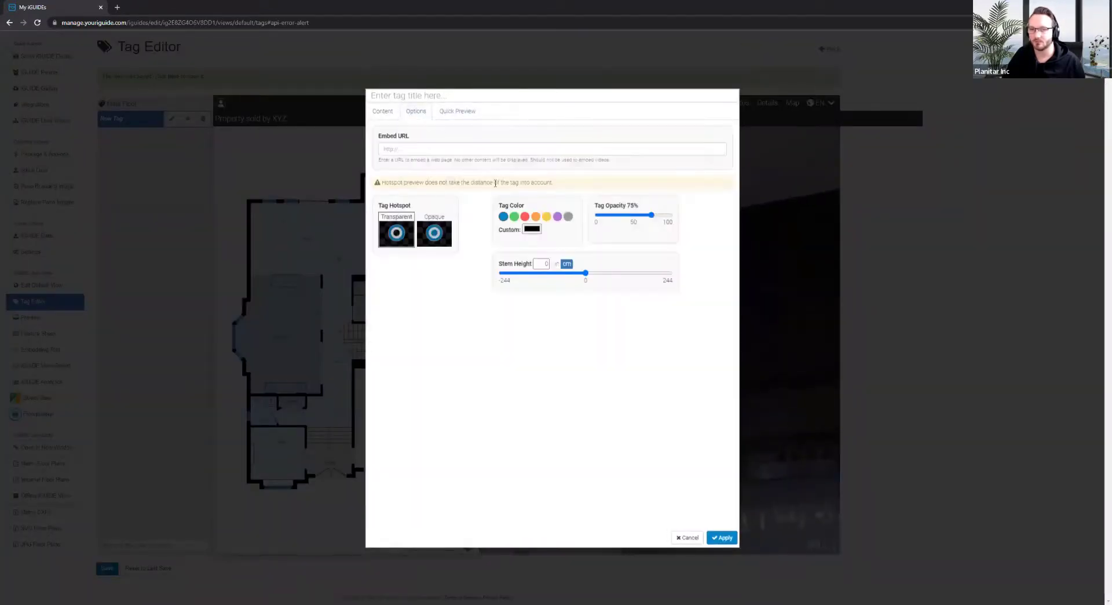
pyautogui.moveTo(653, 216); pyautogui.dragTo(702, 235)
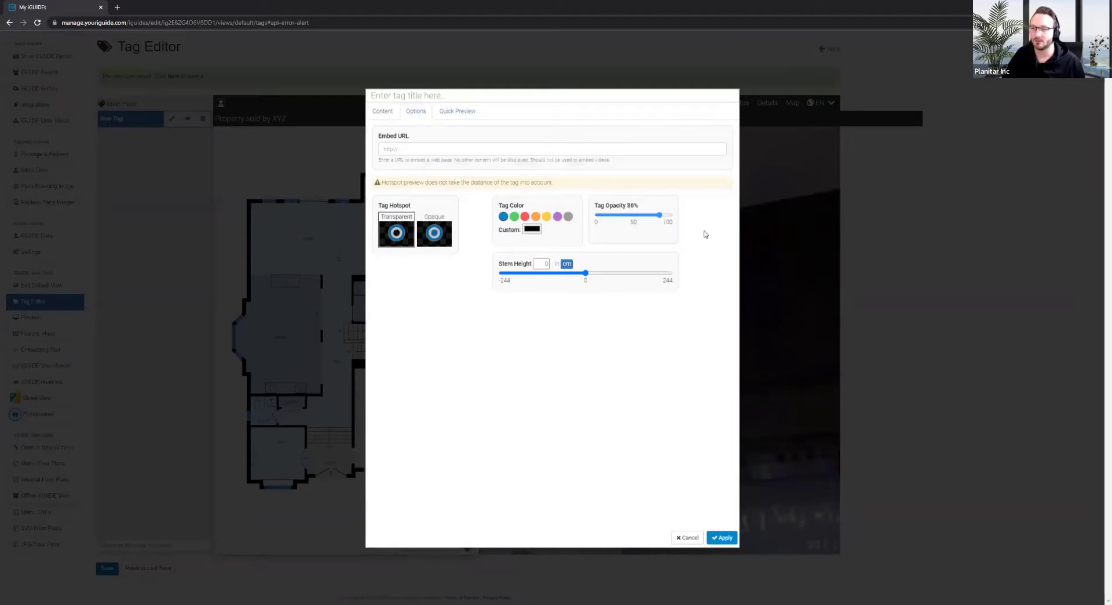
pyautogui.click(446, 242)
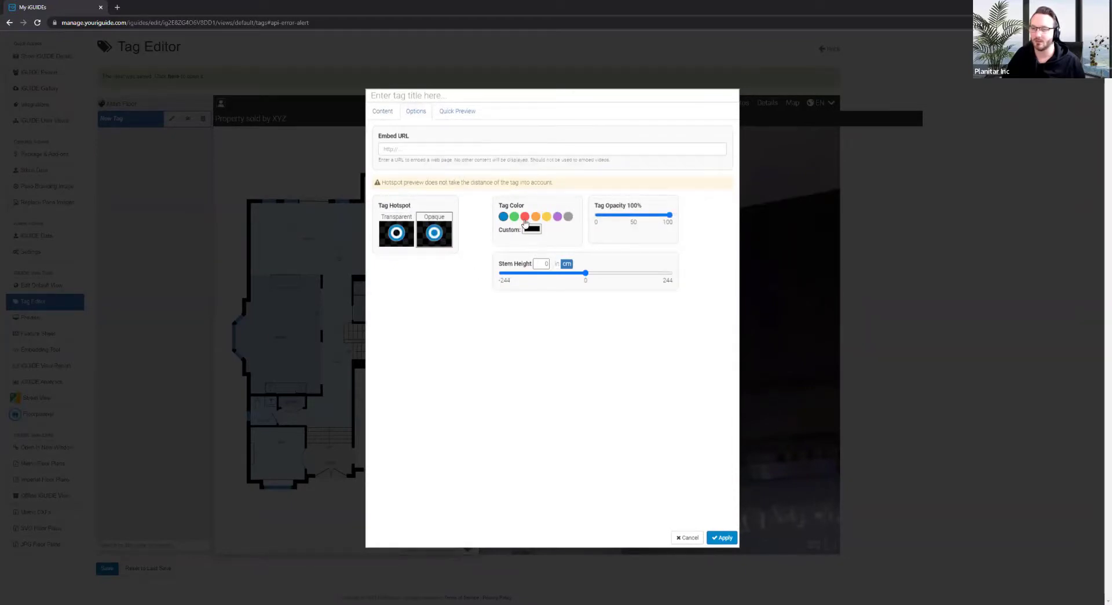
pyautogui.click(525, 217)
pyautogui.moveTo(584, 273); pyautogui.dragTo(583, 278)
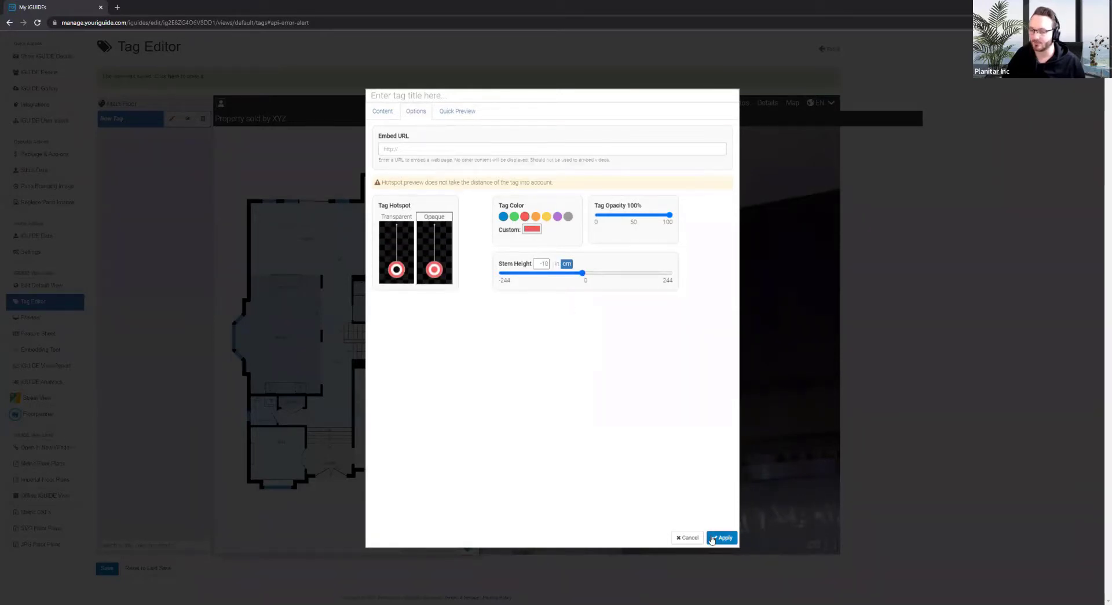
pyautogui.click(721, 537)
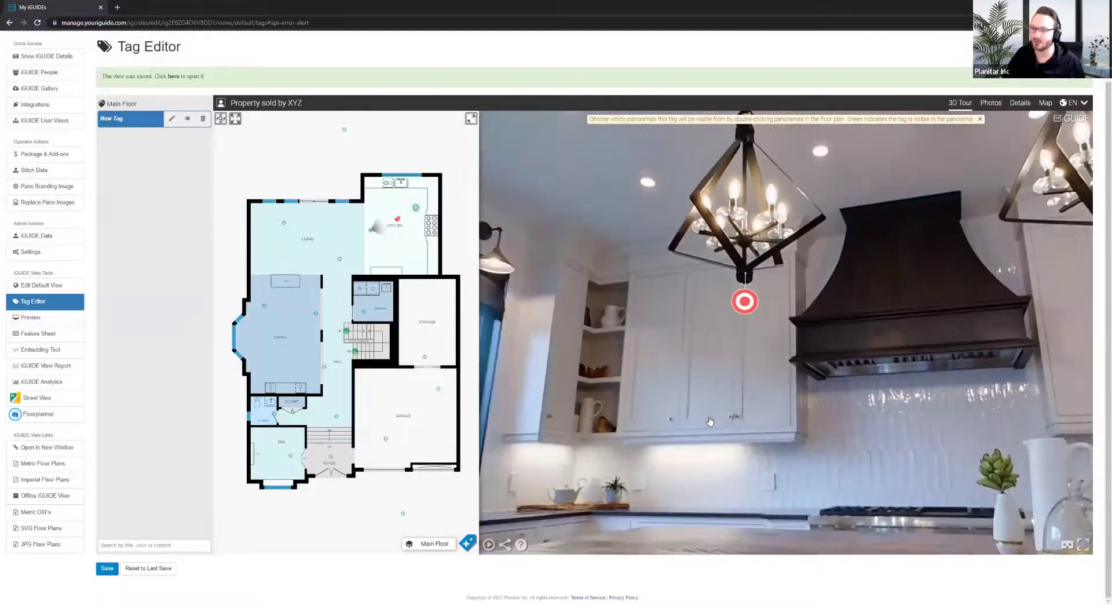
# Rotate and zoom the panorama from the red kitchen tag to the thermostat wall by the hallway
pyautogui.moveTo(700, 478); pyautogui.dragTo(693, 404)
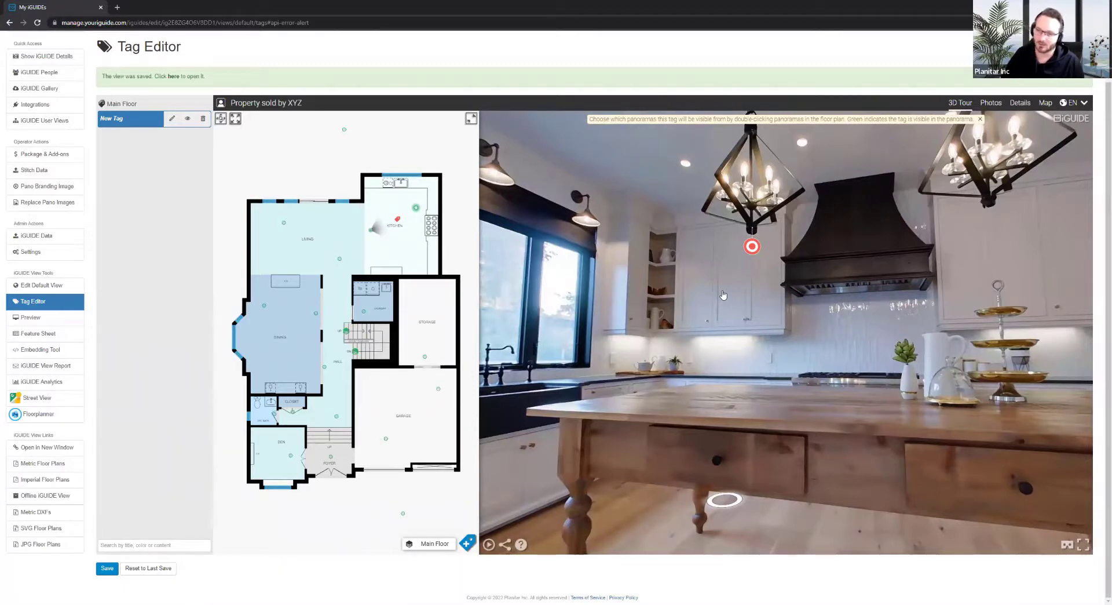
pyautogui.moveTo(999, 370); pyautogui.dragTo(498, 324)
pyautogui.scroll(5, 789, 336)
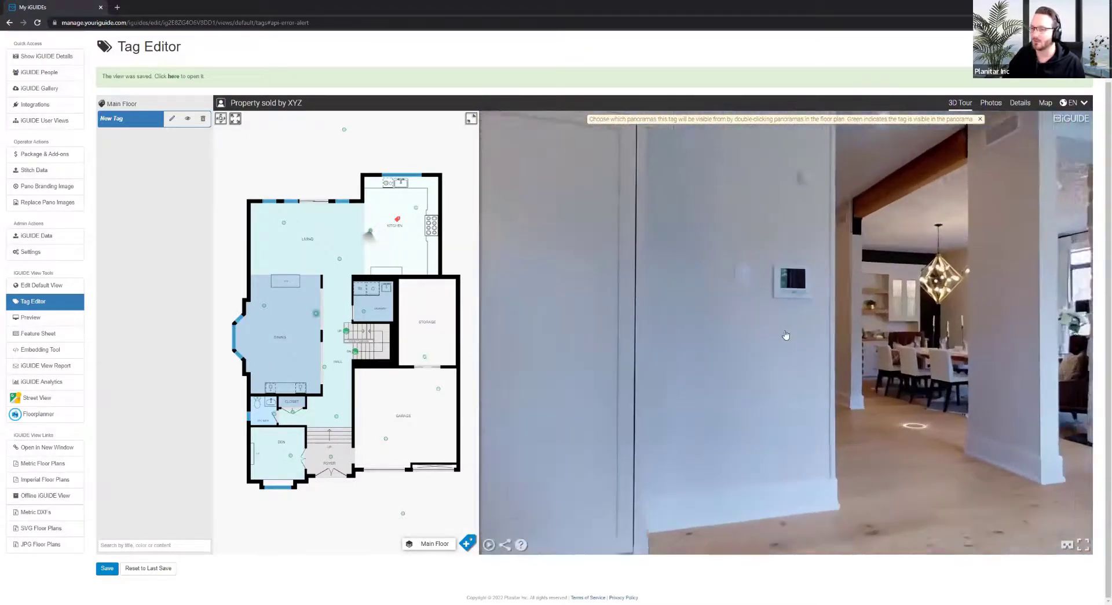
pyautogui.scroll(4, 784, 331)
pyautogui.moveTo(784, 331); pyautogui.dragTo(738, 395)
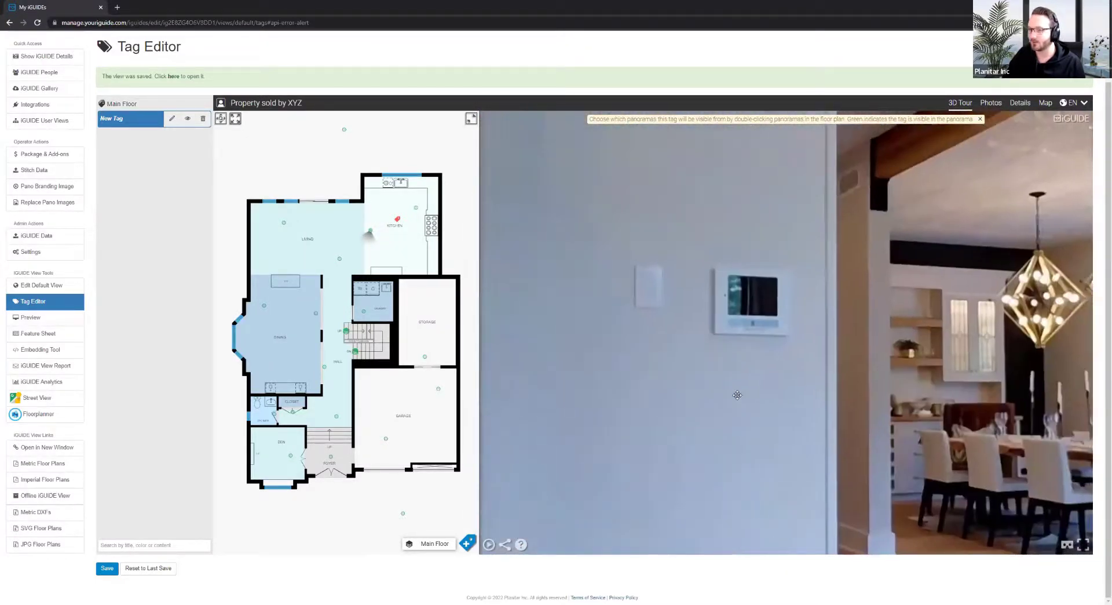
pyautogui.scroll(1, 737, 395)
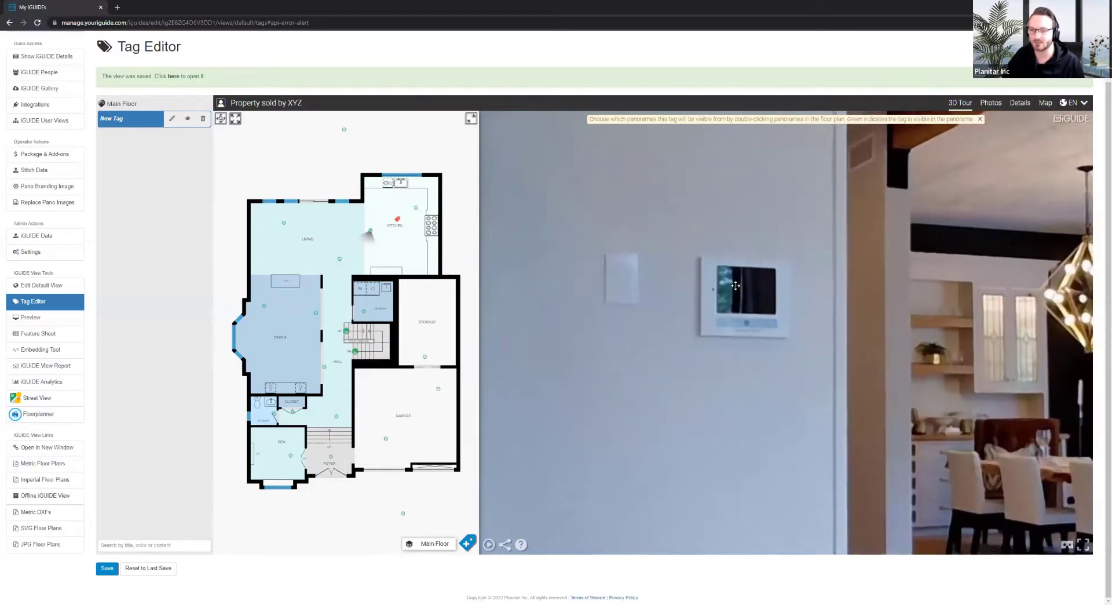
# Place a new tag on the wall thermostat using placement mode 1
pyautogui.click(467, 541)
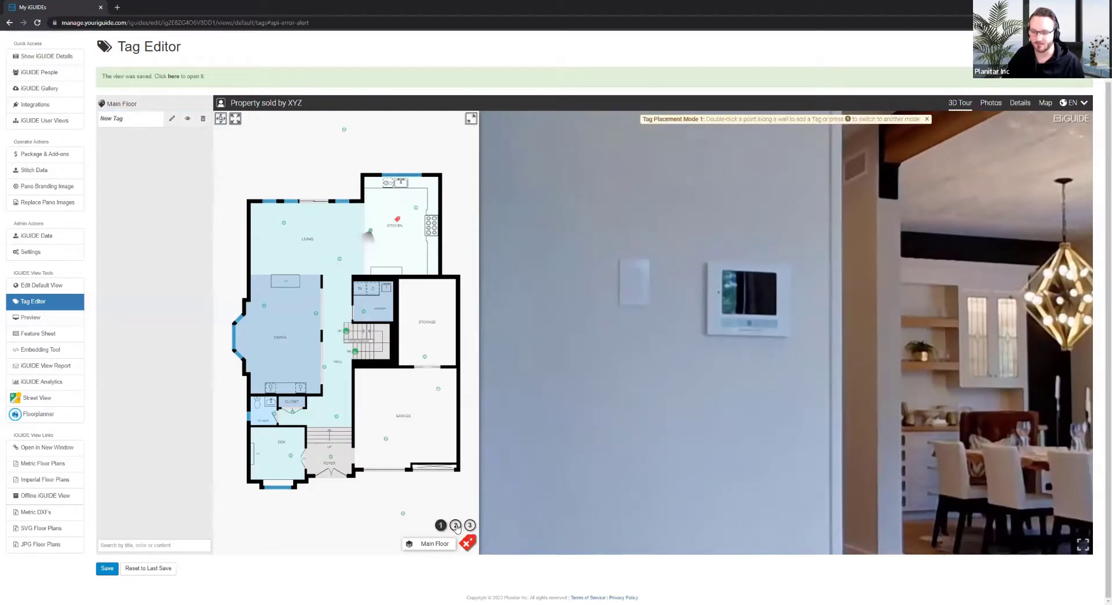
pyautogui.click(442, 526)
pyautogui.moveTo(702, 394); pyautogui.dragTo(746, 381)
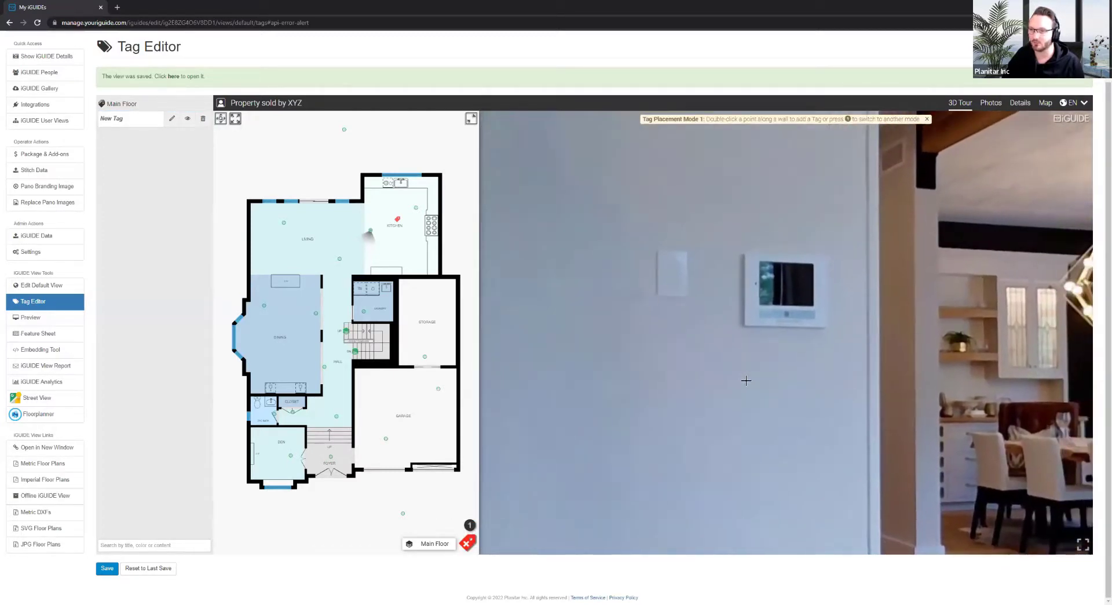
pyautogui.doubleClick(776, 281)
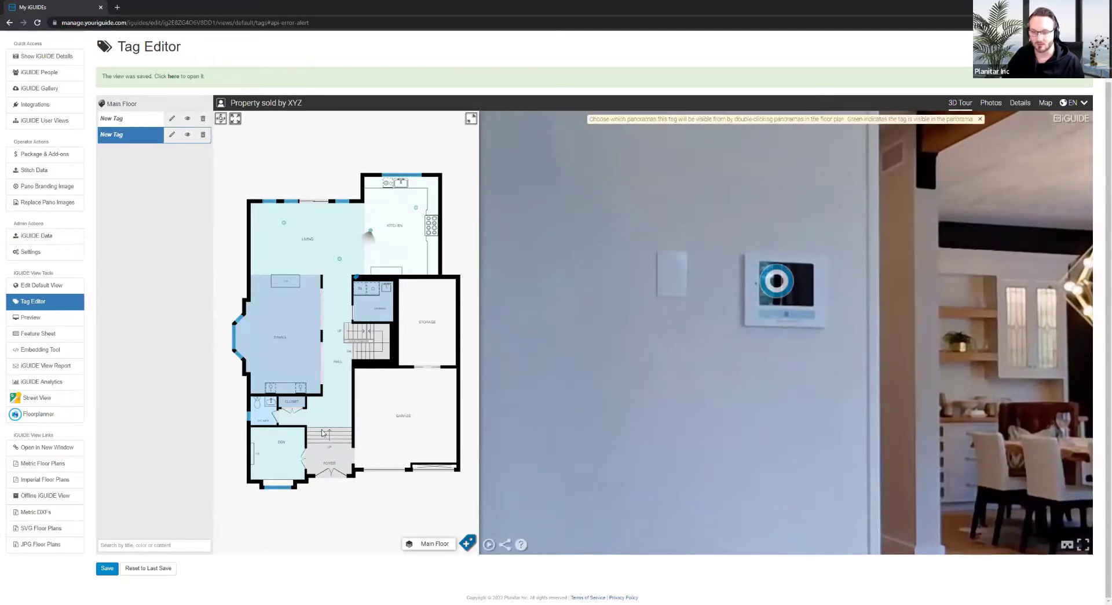
# Delete the duplicate New Tag so only one tag remains in the list
pyautogui.click(156, 123)
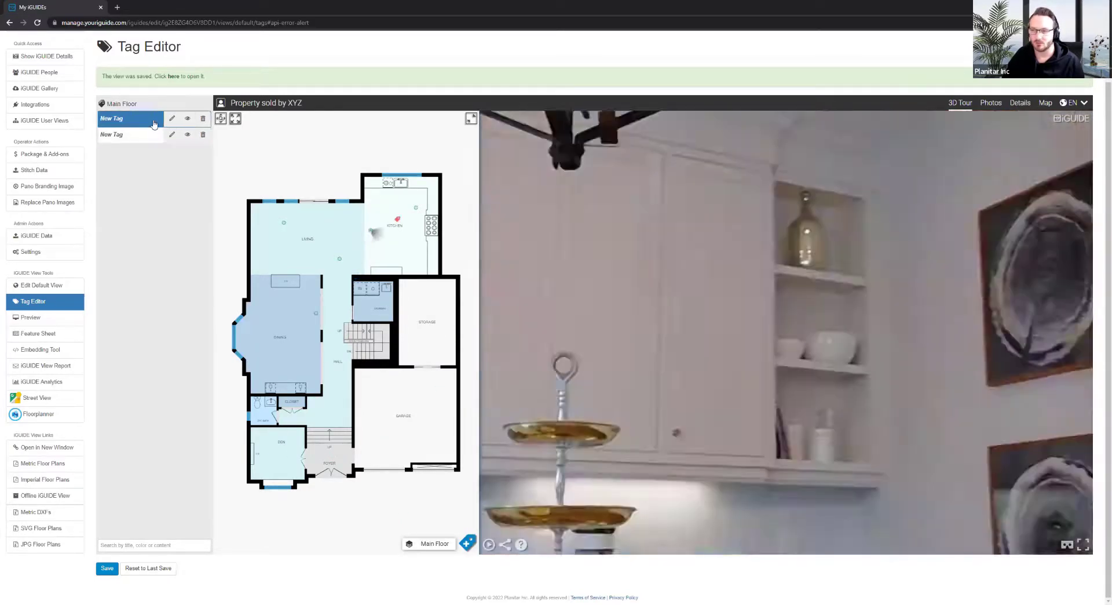
pyautogui.click(145, 137)
pyautogui.click(203, 124)
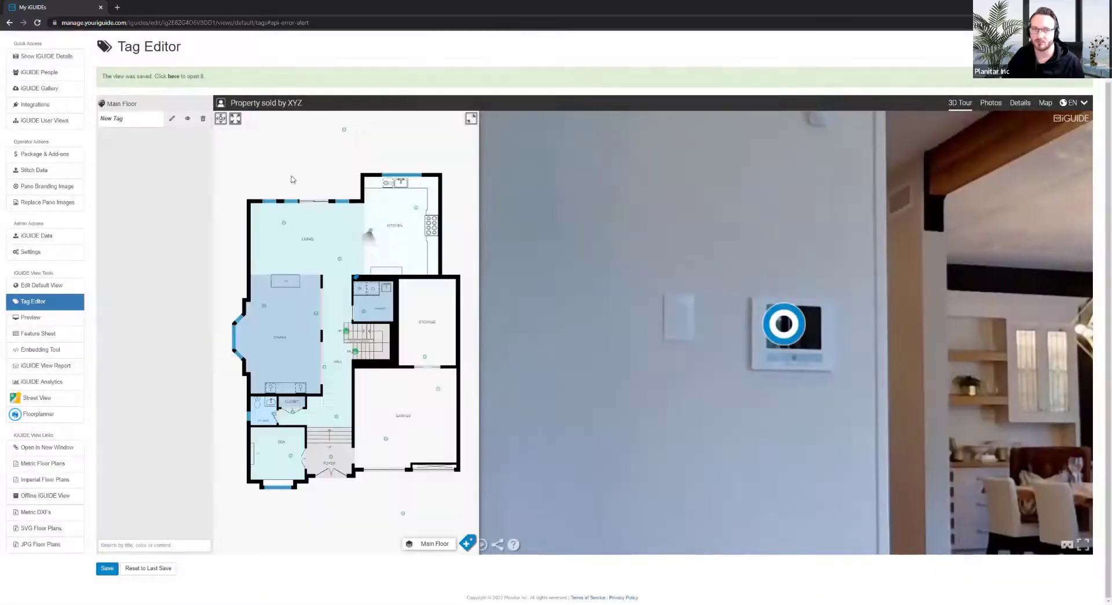
# Give the thermostat tag a -11 stem, 100% opacity and Opaque style, and apply
pyautogui.click(172, 119)
pyautogui.click(414, 111)
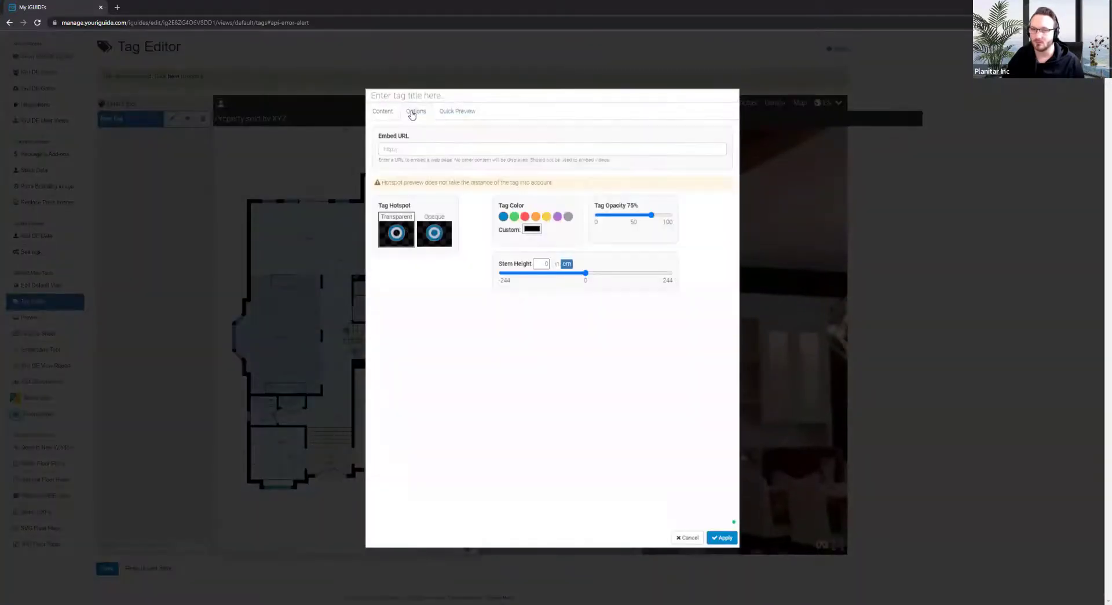
pyautogui.moveTo(586, 276); pyautogui.dragTo(581, 274)
pyautogui.moveTo(650, 215); pyautogui.dragTo(724, 228)
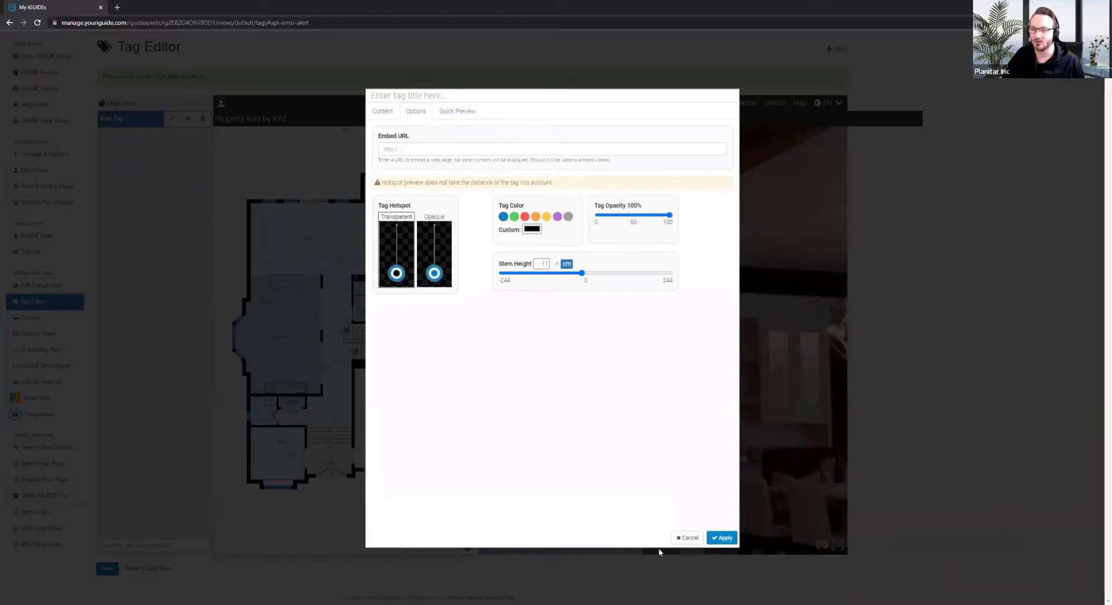
pyautogui.click(452, 287)
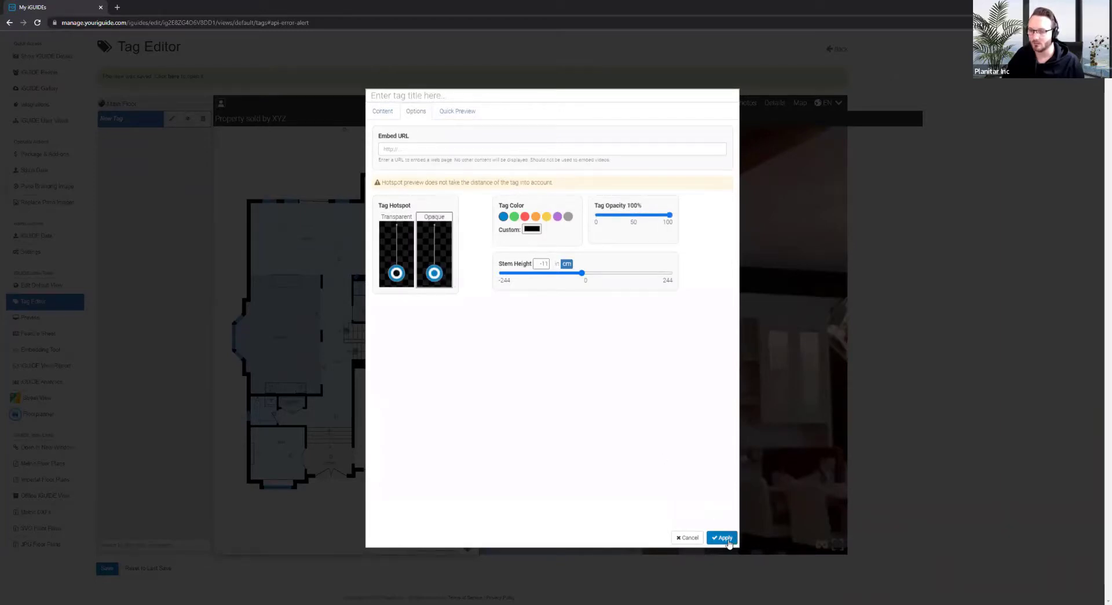
pyautogui.click(723, 538)
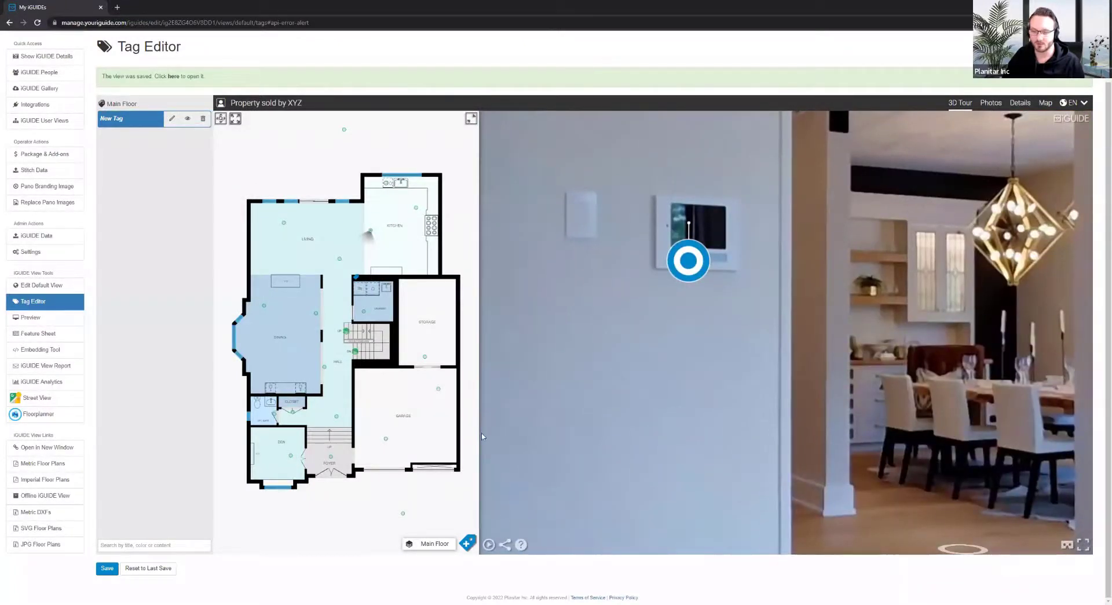
# Lengthen the thermostat tag's stem to -17 and apply the change
pyautogui.click(172, 119)
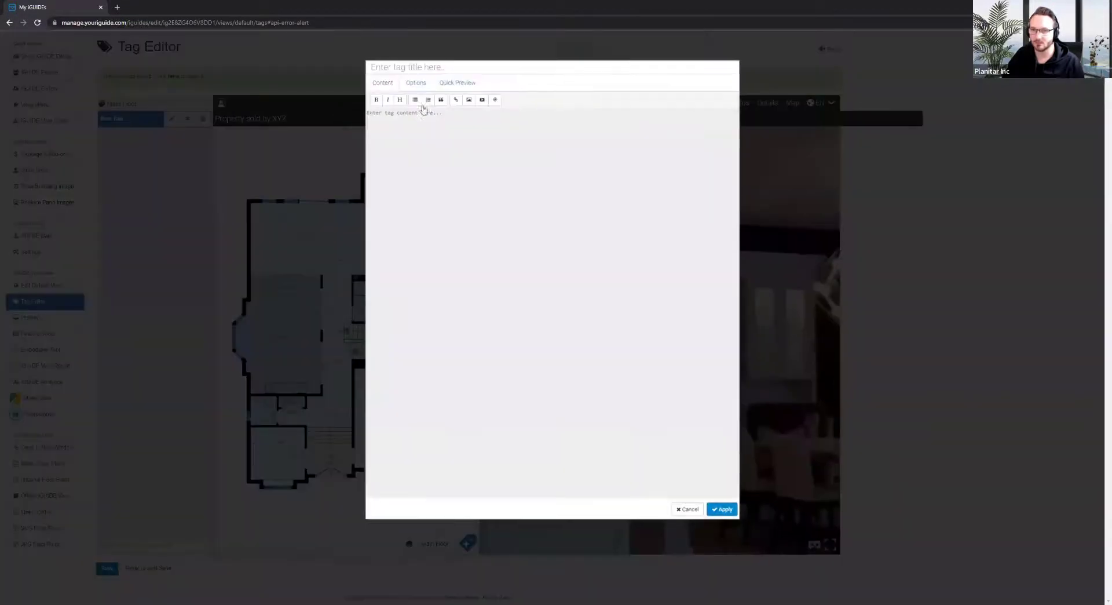
pyautogui.click(418, 110)
pyautogui.moveTo(585, 276); pyautogui.dragTo(582, 276)
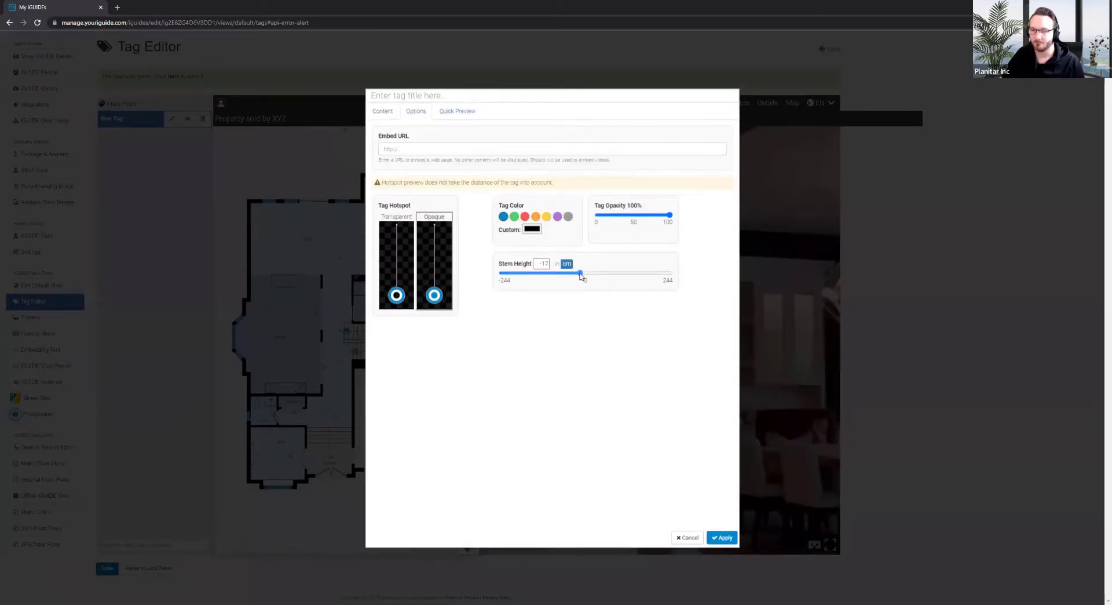
pyautogui.click(722, 537)
pyautogui.moveTo(731, 372); pyautogui.dragTo(661, 316)
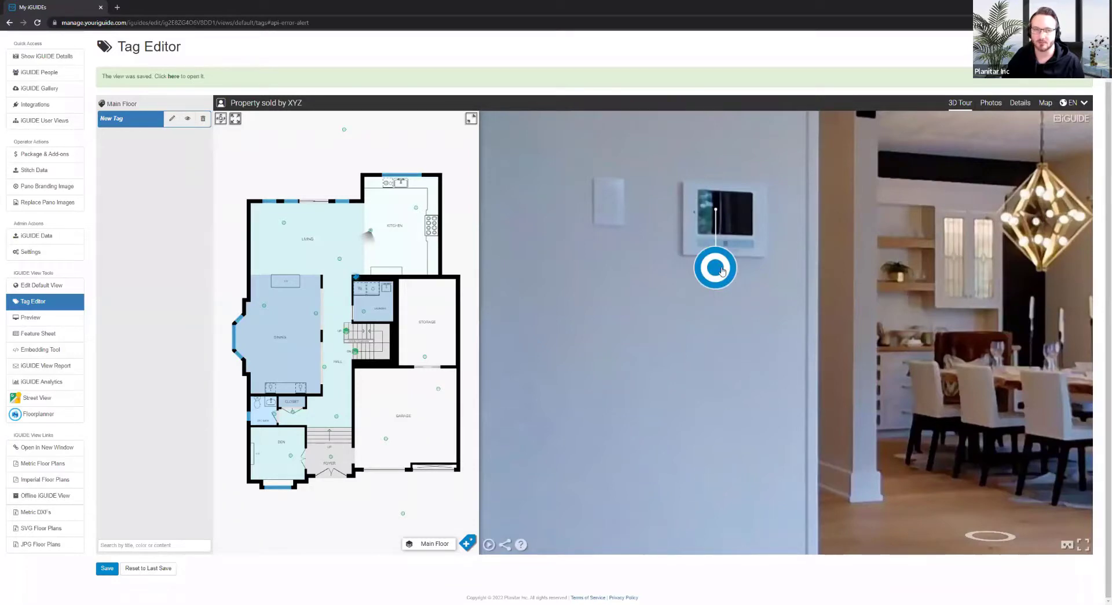
# Look around the living room and move the tour to the dining area
pyautogui.moveTo(691, 332); pyautogui.dragTo(610, 266)
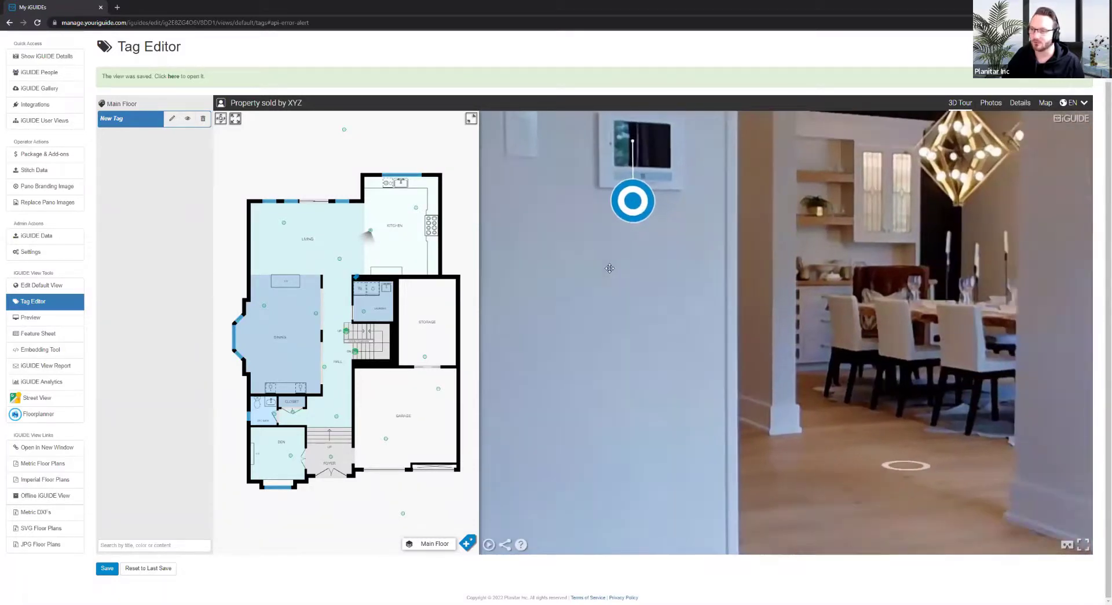
pyautogui.scroll(-1, 786, 352)
pyautogui.scroll(-5, 786, 351)
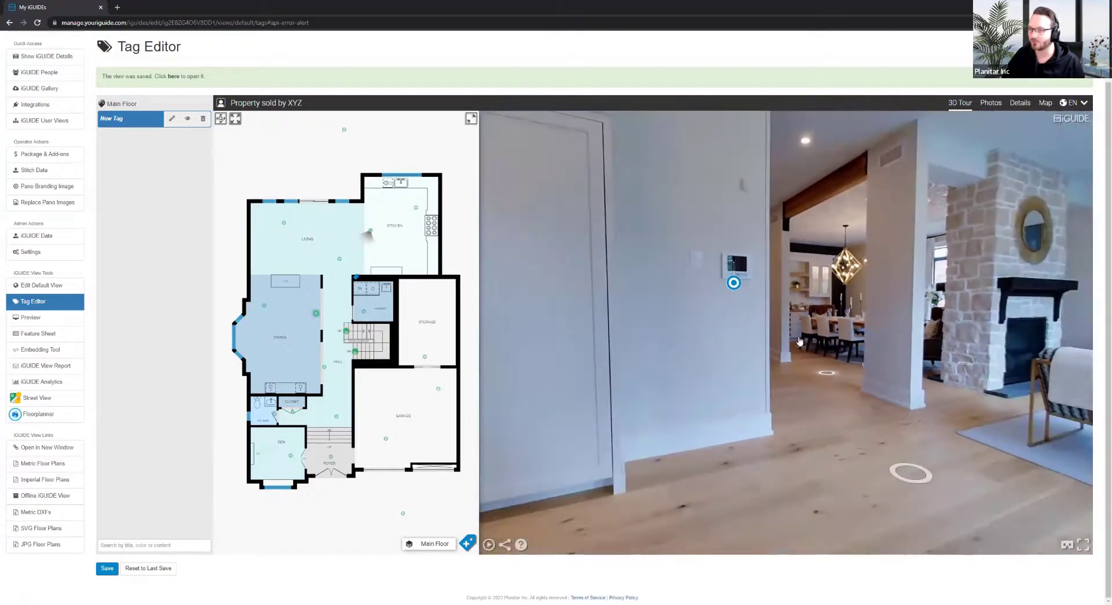
pyautogui.click(843, 351)
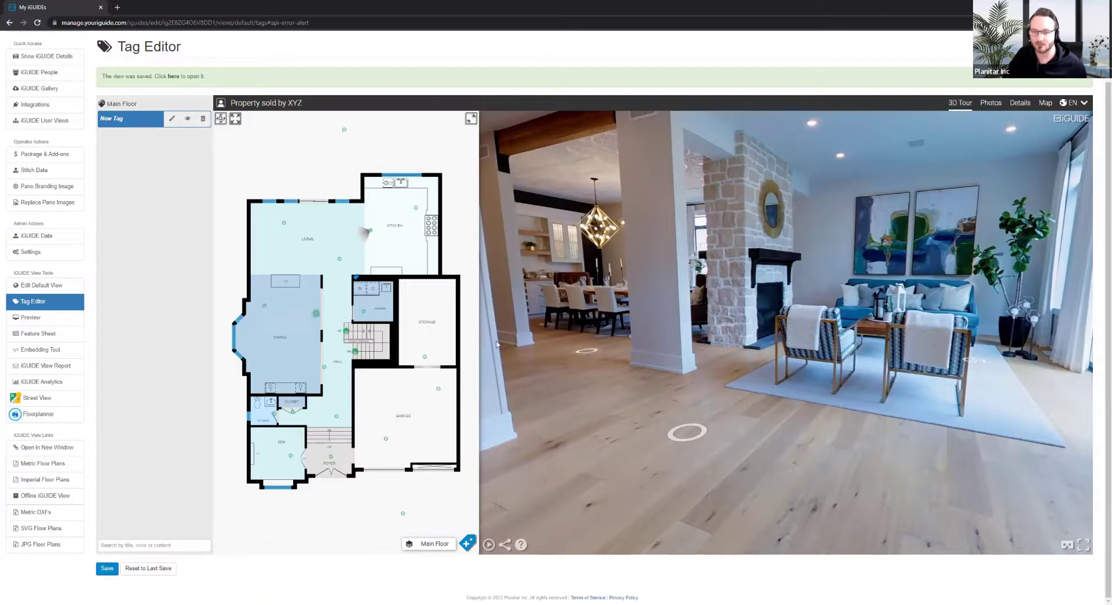
# Jump to the laundry room and face the washer, dryer, counter and sink
pyautogui.click(364, 311)
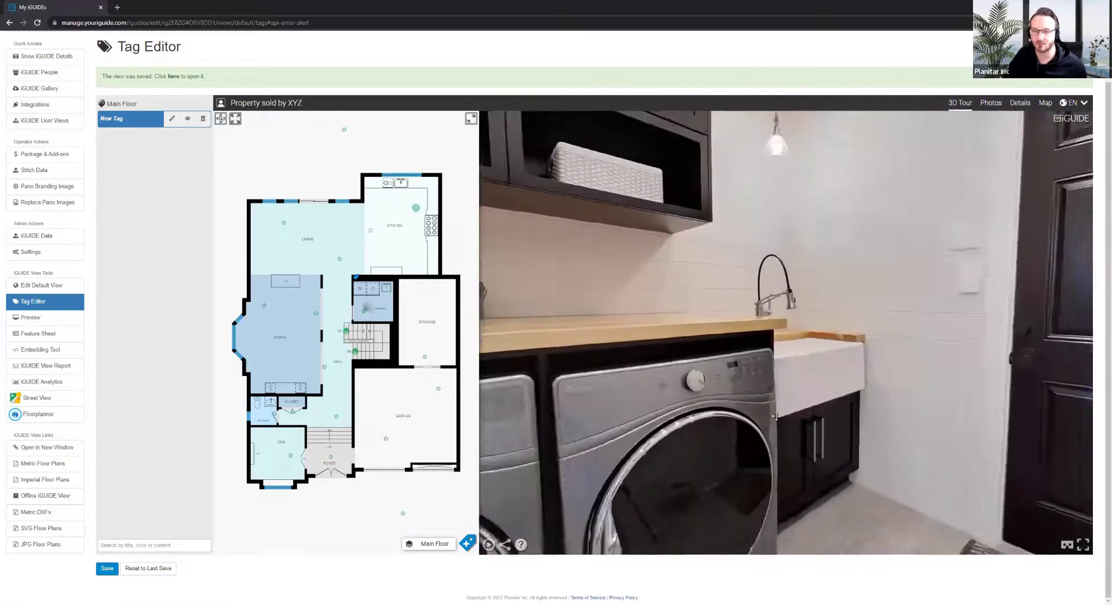
pyautogui.moveTo(776, 415); pyautogui.dragTo(846, 371)
pyautogui.moveTo(504, 313); pyautogui.dragTo(636, 235)
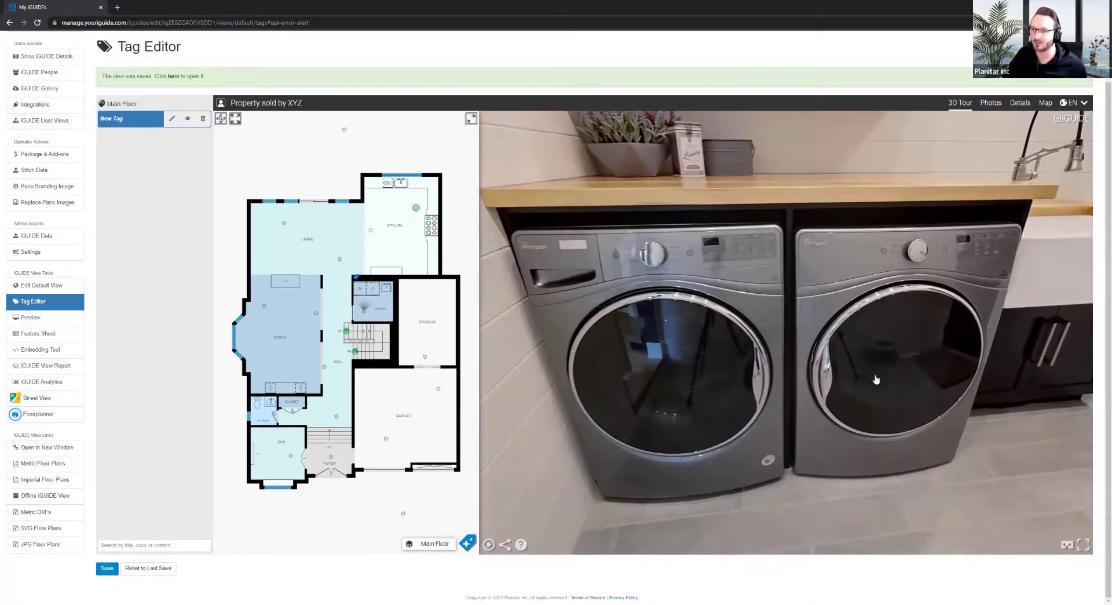
pyautogui.moveTo(877, 380); pyautogui.dragTo(801, 463)
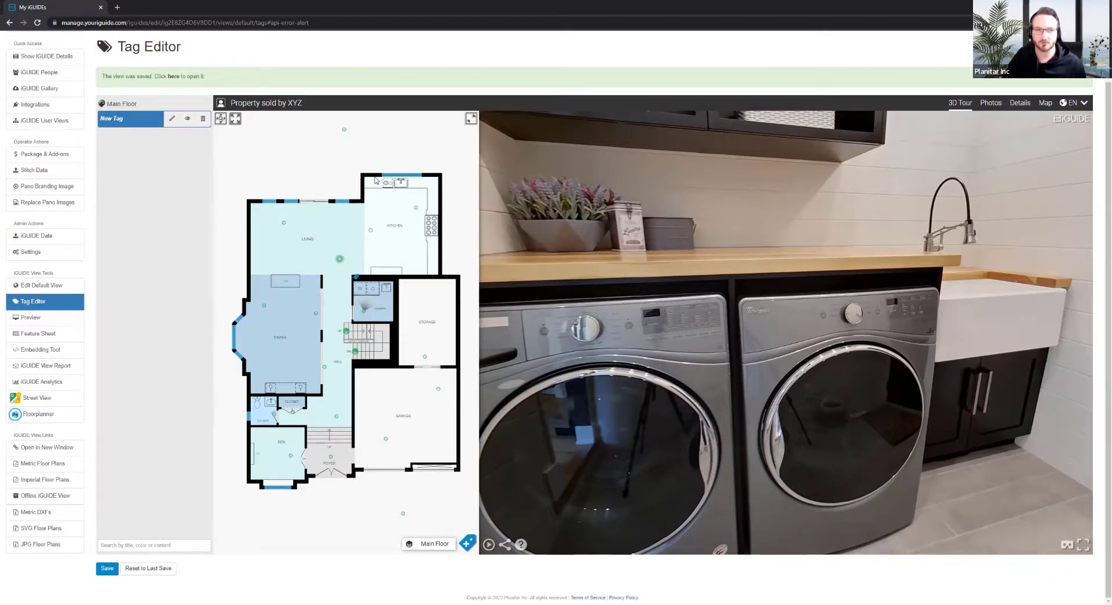
pyautogui.scroll(2, 235, 70)
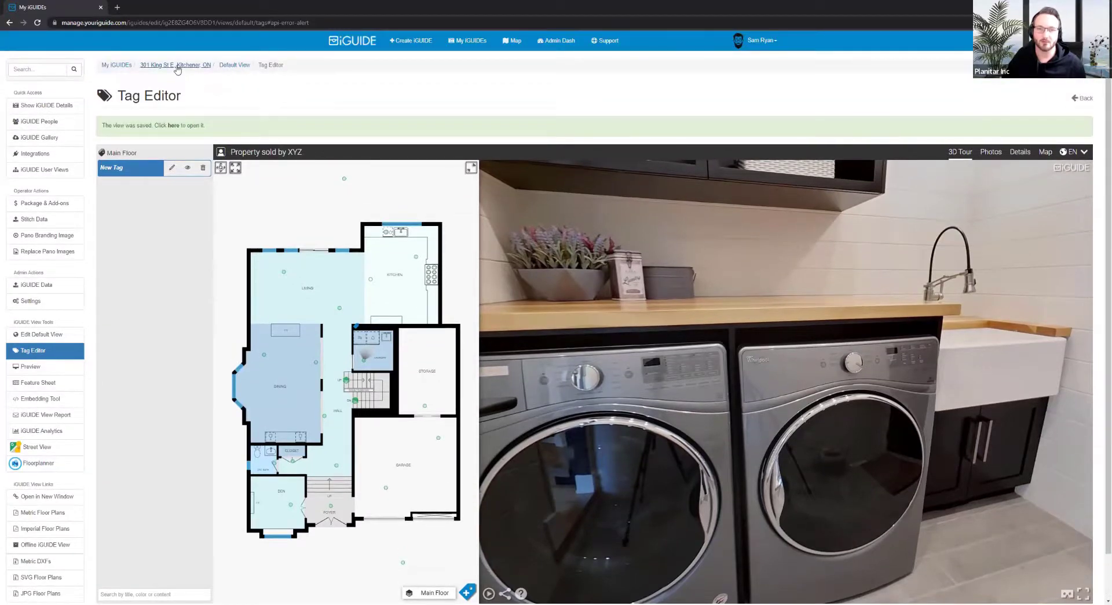
pyautogui.click(176, 65)
pyautogui.scroll(-1, 354, 348)
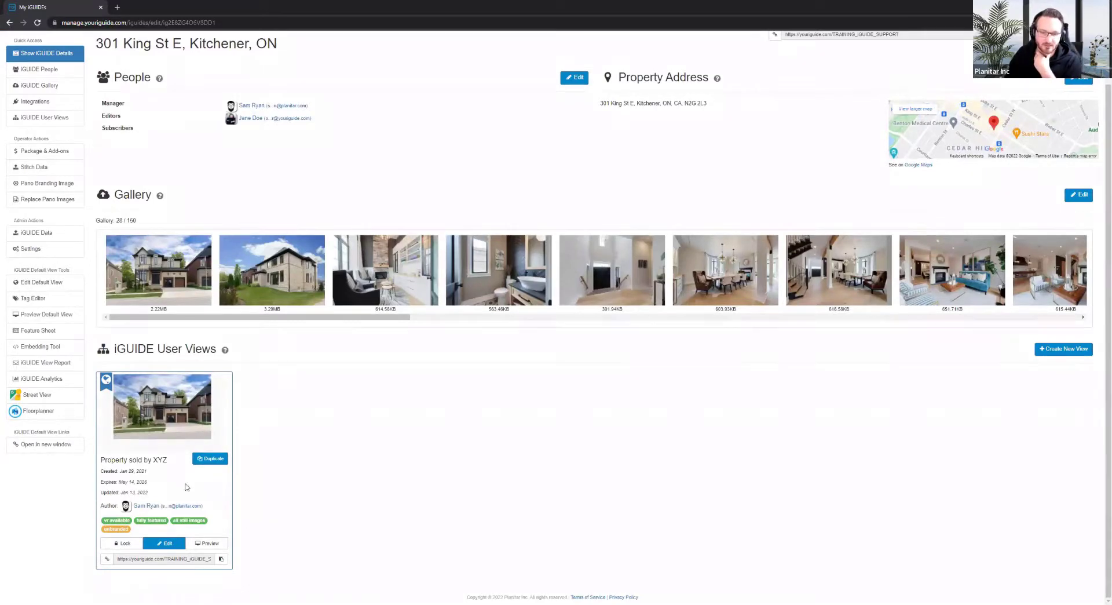
pyautogui.click(209, 458)
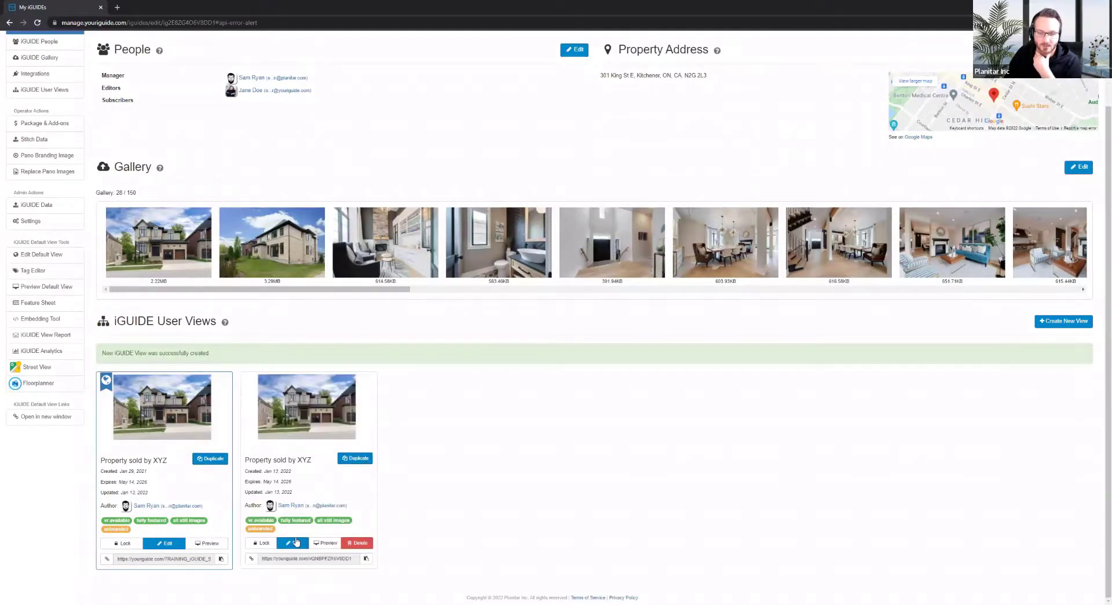
# Open the copied view's Tag Editor, look around the stairway, then return to the details page
pyautogui.click(293, 543)
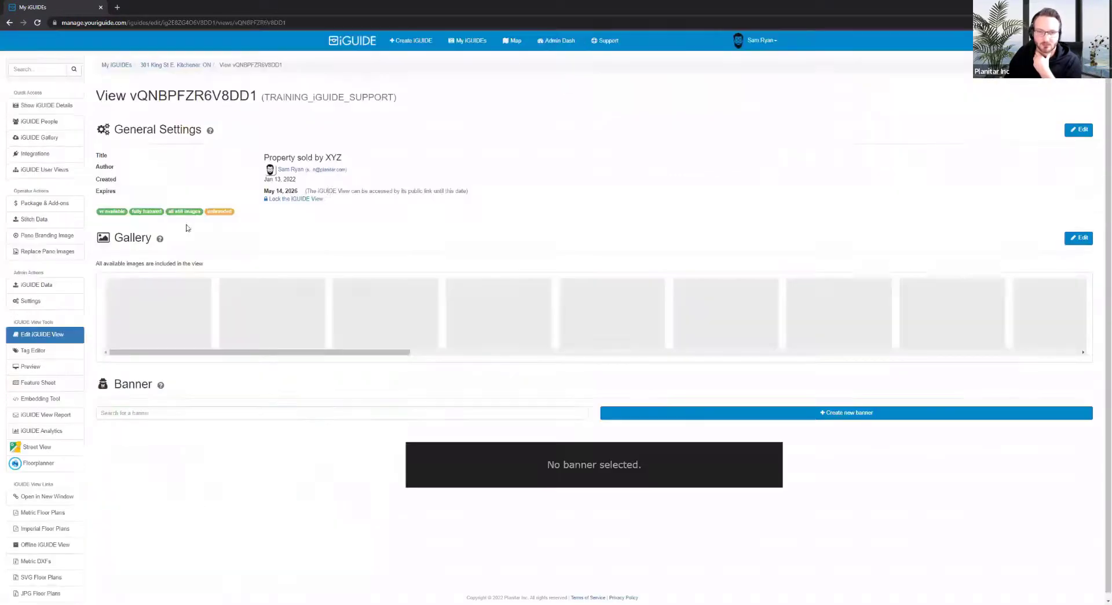
pyautogui.click(42, 351)
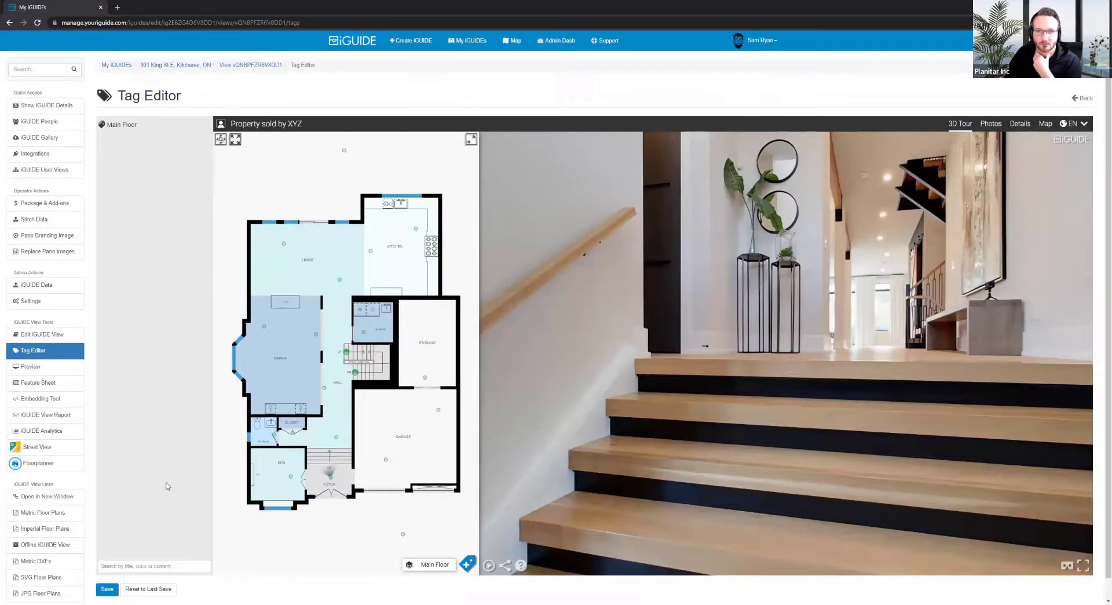
pyautogui.moveTo(677, 331); pyautogui.dragTo(606, 347)
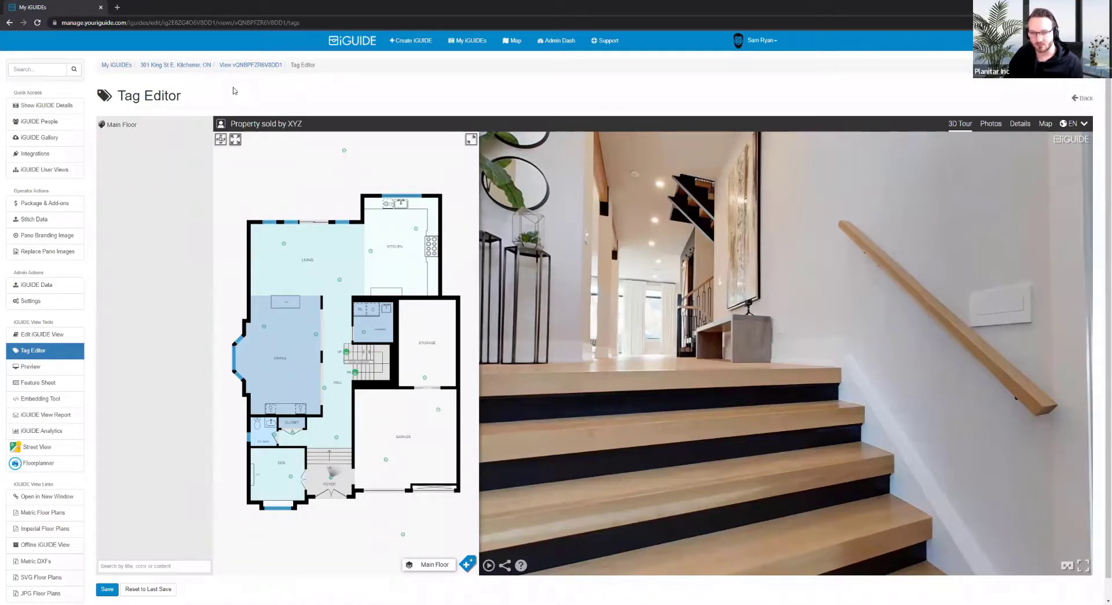
pyautogui.click(199, 69)
pyautogui.scroll(-1, 434, 401)
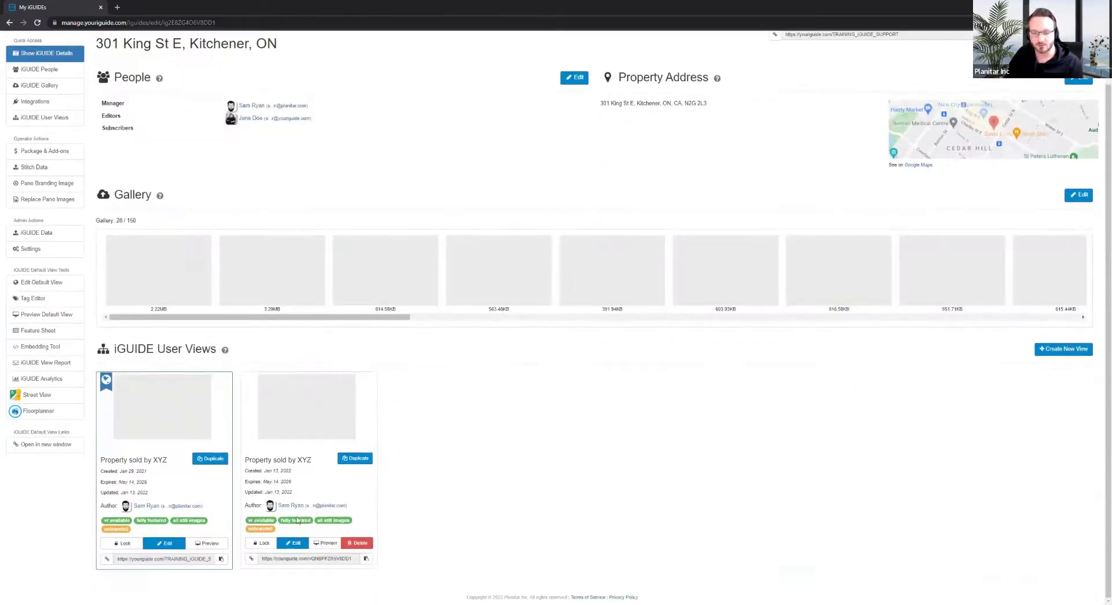
# Delete the second 'Property sold by XYZ' view card, then open the default view's Tag Editor
pyautogui.click(358, 542)
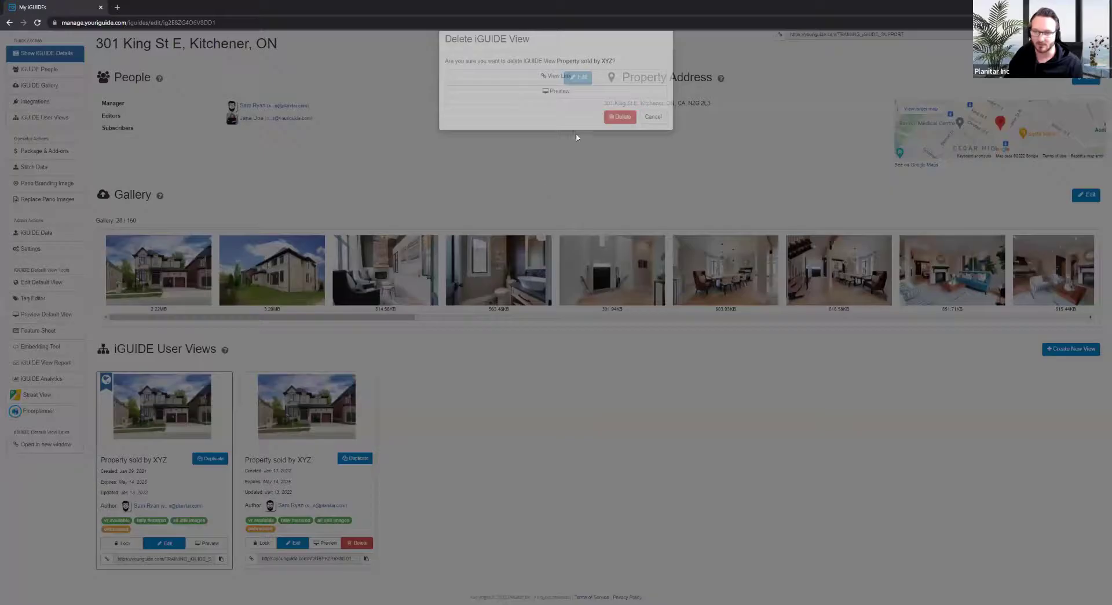
pyautogui.click(618, 133)
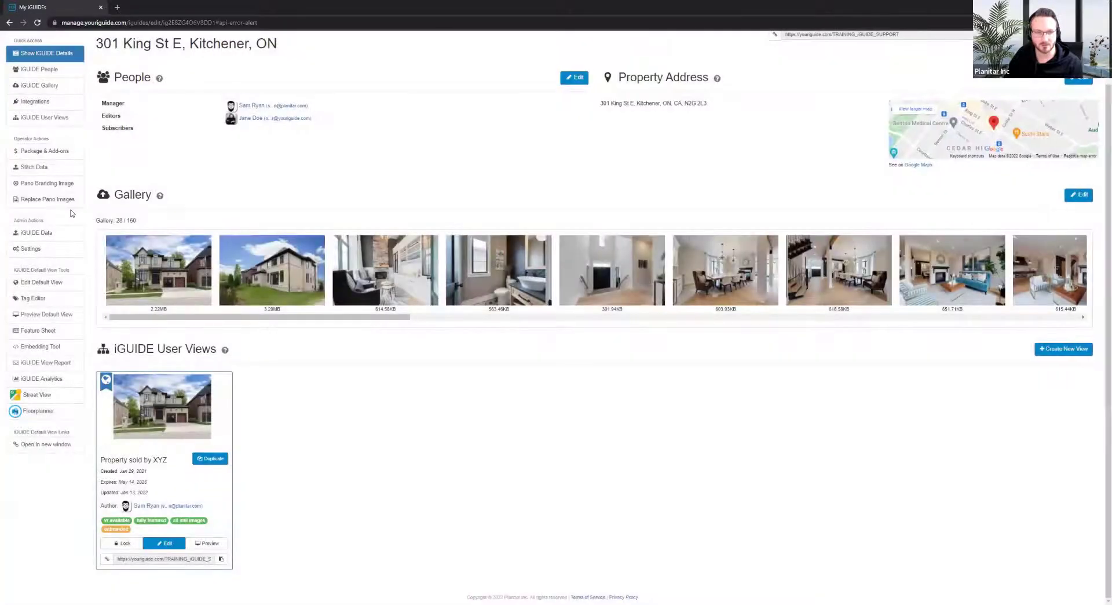
pyautogui.click(36, 302)
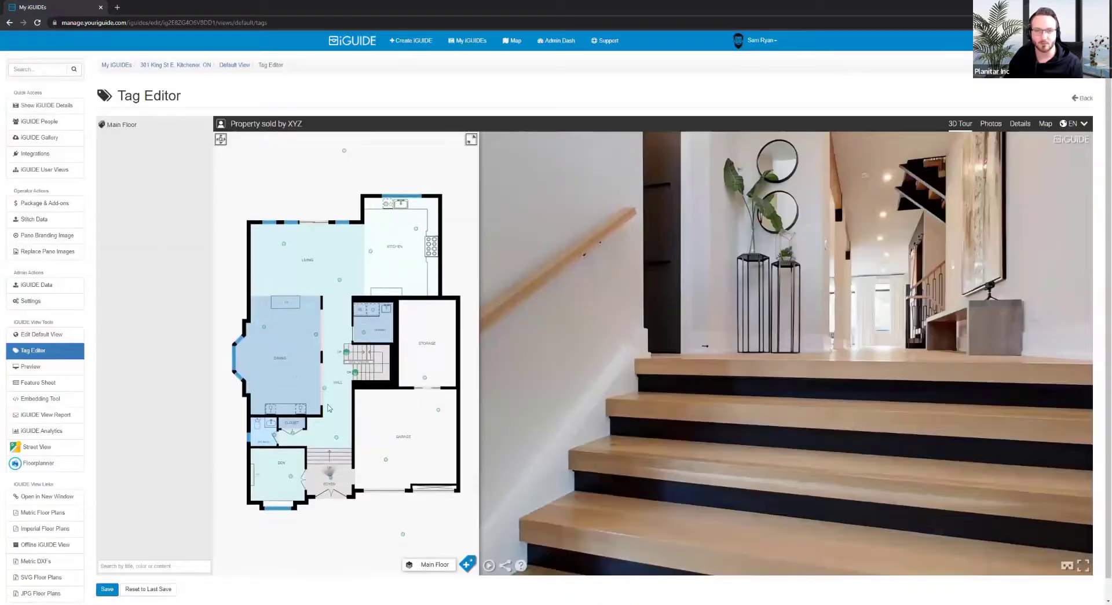
# Place a New Tag on the stairway wall above the handrail and save the view
pyautogui.click(467, 563)
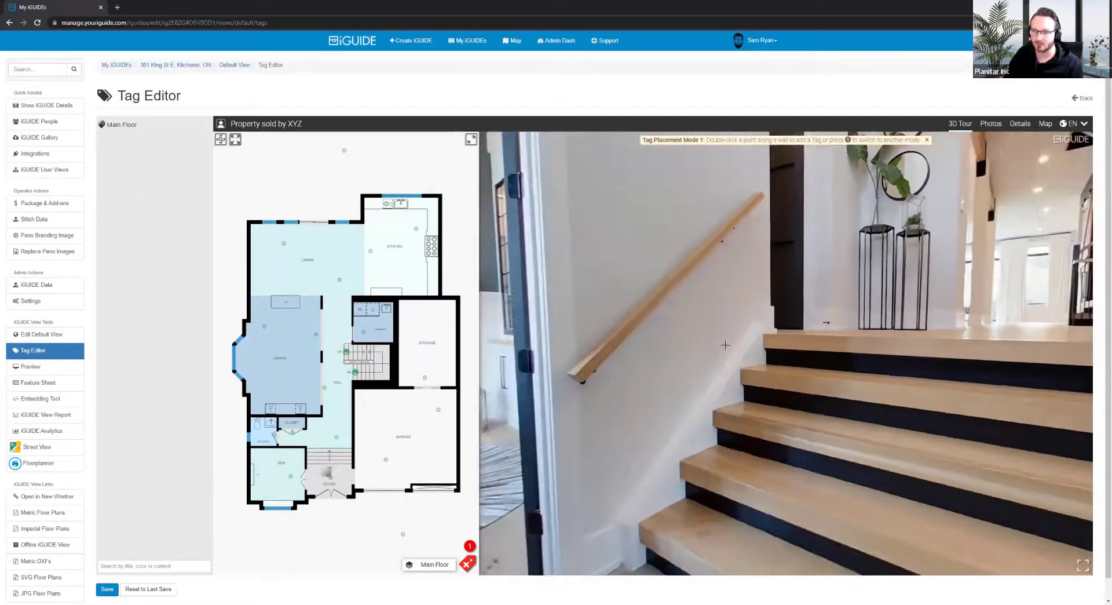
pyautogui.moveTo(605, 360); pyautogui.dragTo(697, 194)
pyautogui.doubleClick(698, 194)
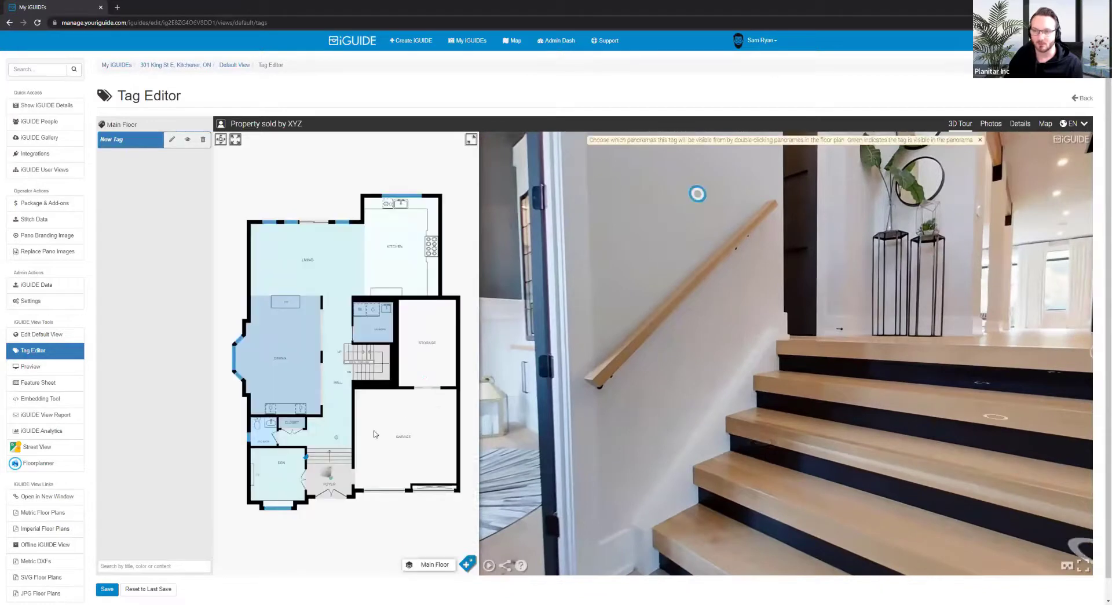
pyautogui.click(116, 589)
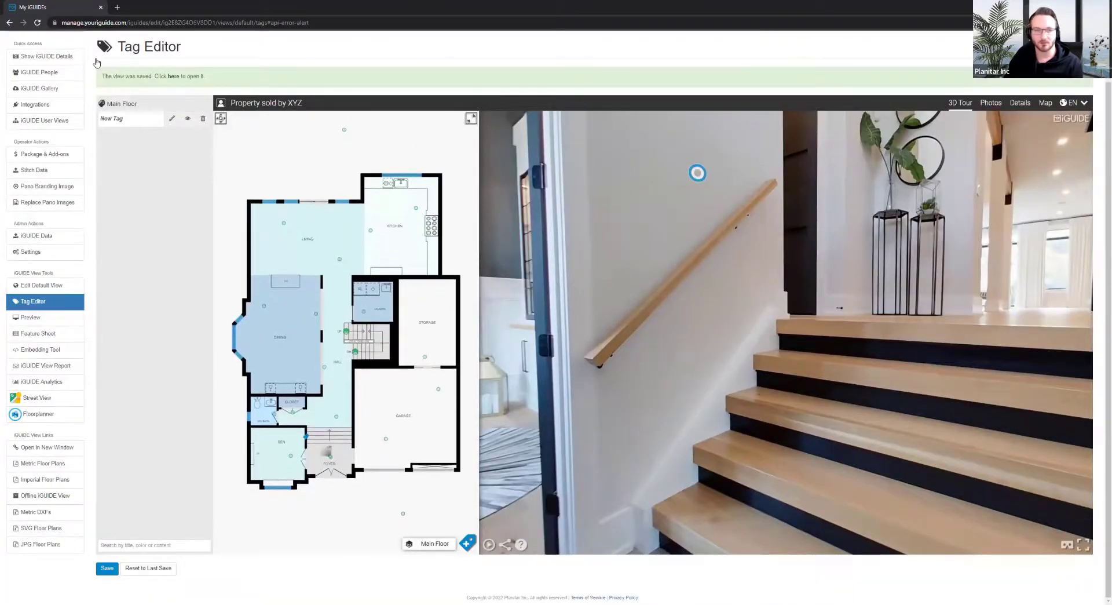
pyautogui.click(39, 300)
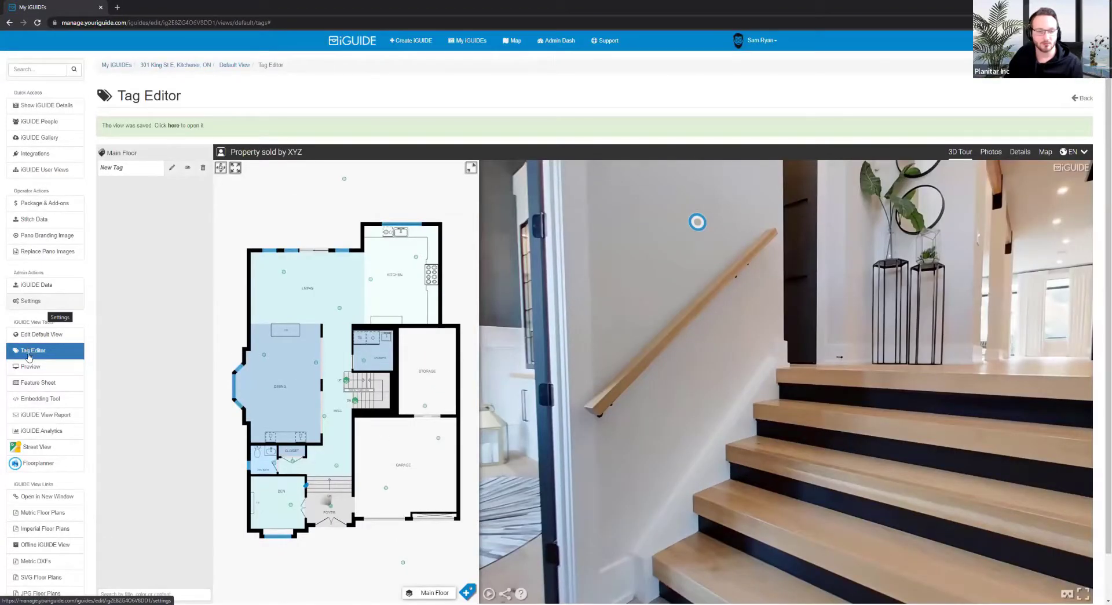
pyautogui.click(29, 351)
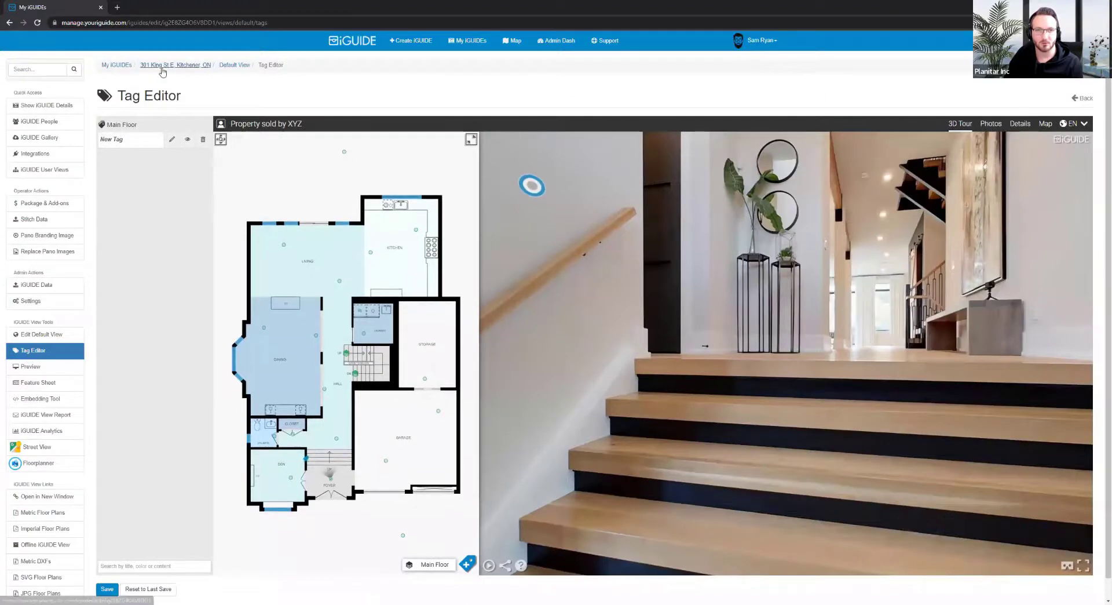
pyautogui.click(194, 63)
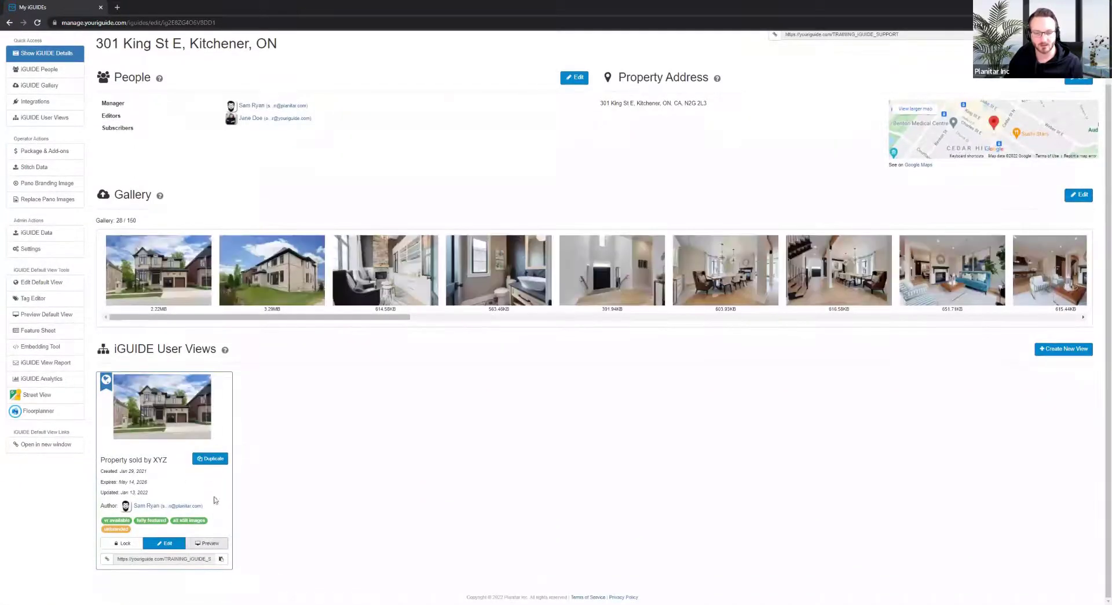
# Duplicate the view again and open the copy's Tag Editor
pyautogui.click(218, 462)
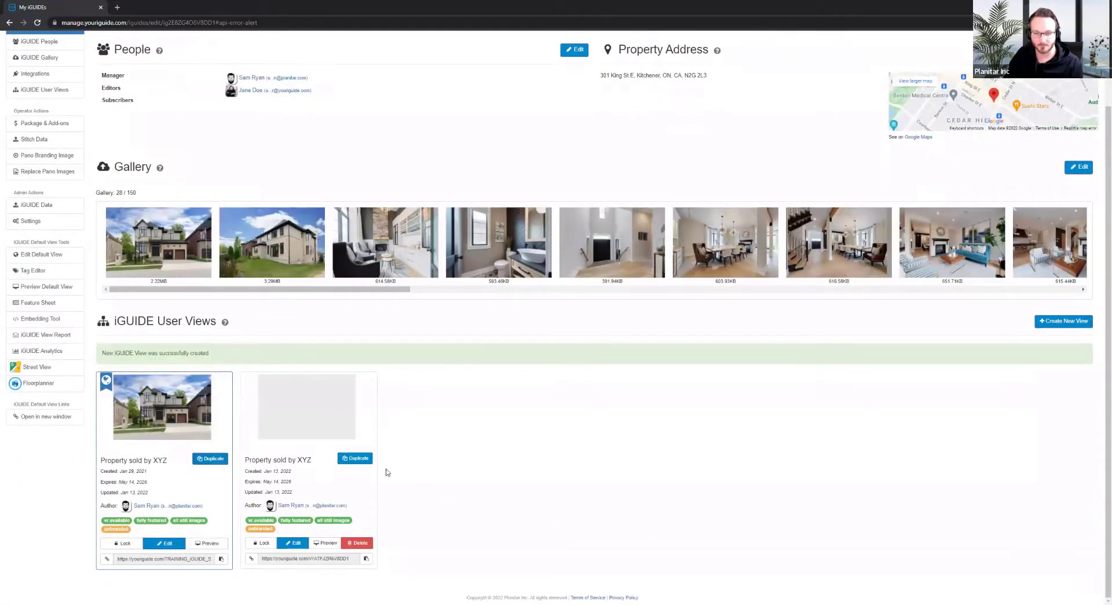
pyautogui.click(293, 543)
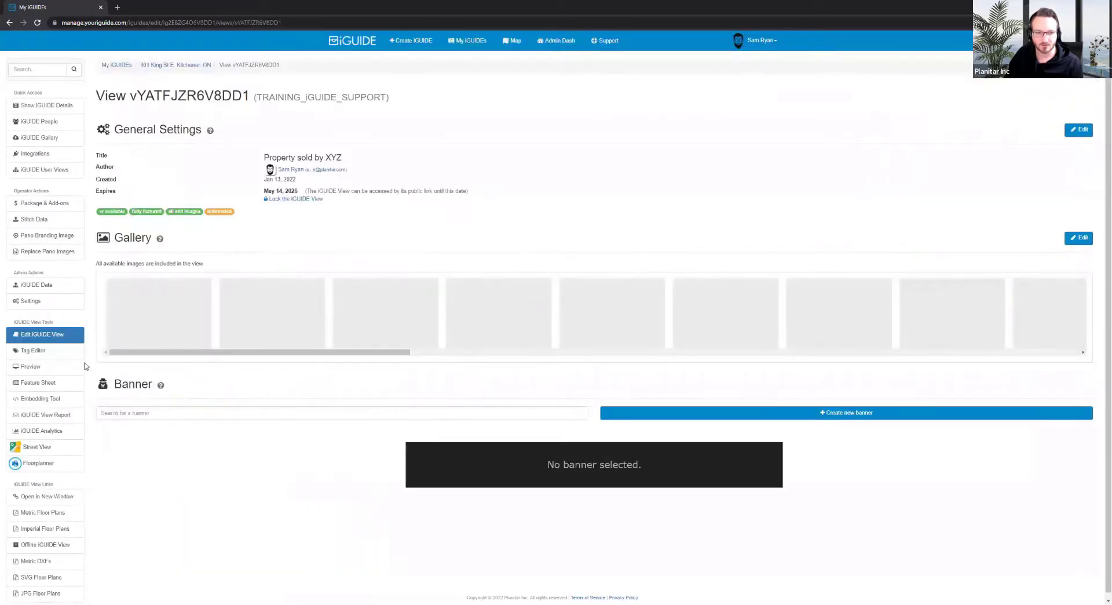
pyautogui.click(65, 351)
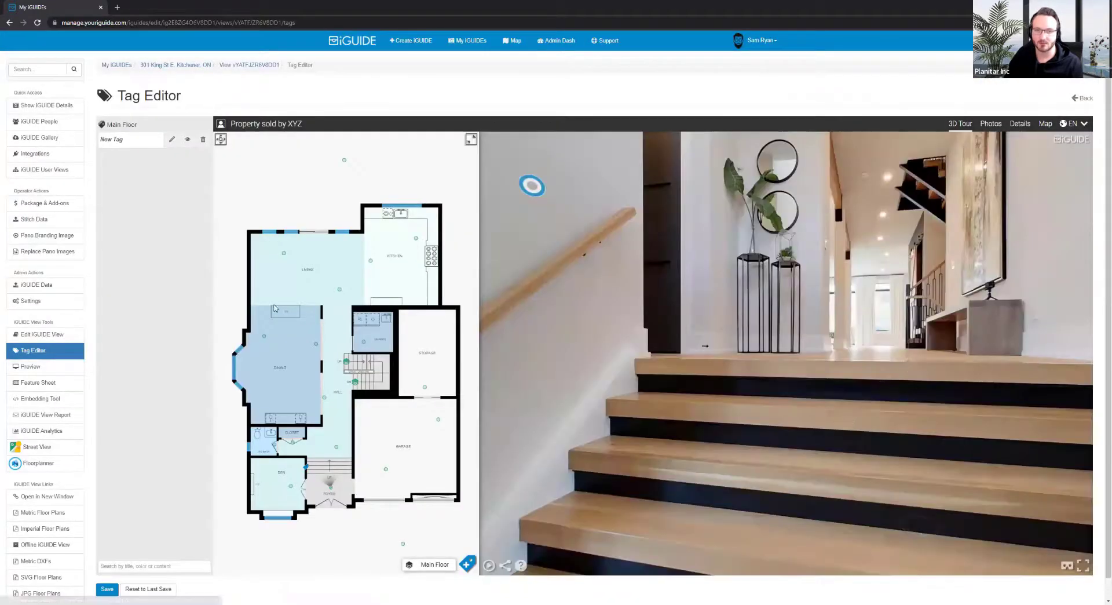
# Delete the inherited New Tag from the copy and save it with an empty tag list
pyautogui.click(203, 138)
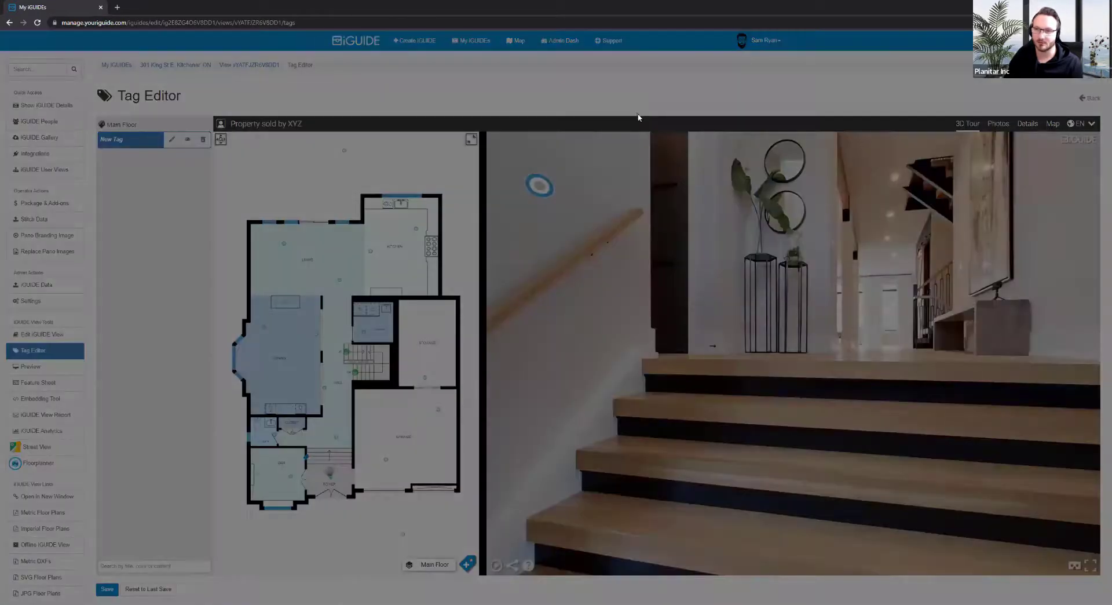
pyautogui.click(643, 123)
pyautogui.scroll(-1, 113, 508)
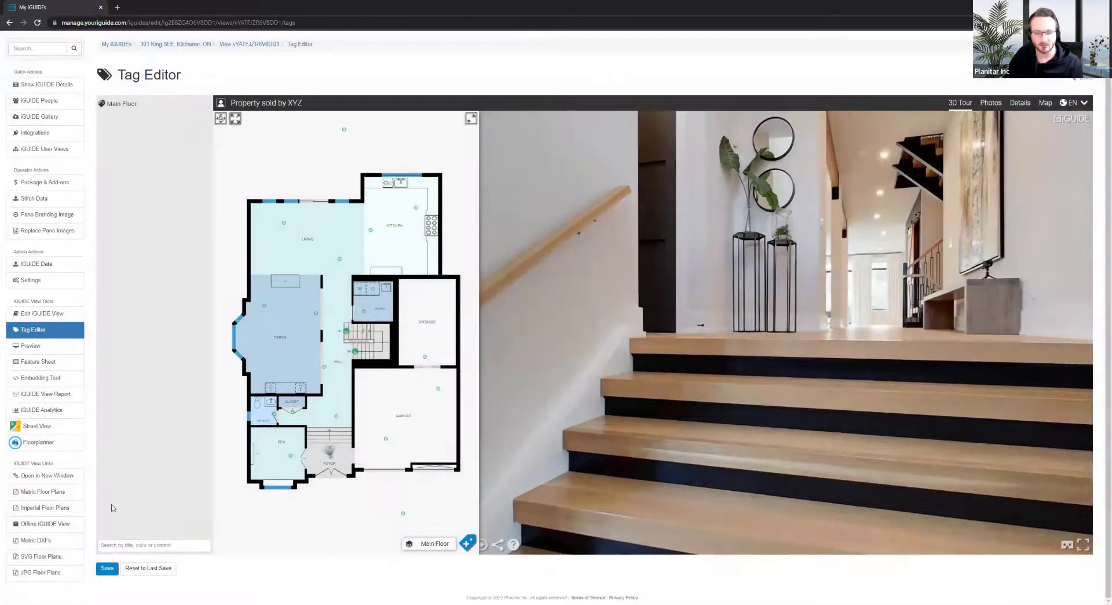
pyautogui.click(103, 566)
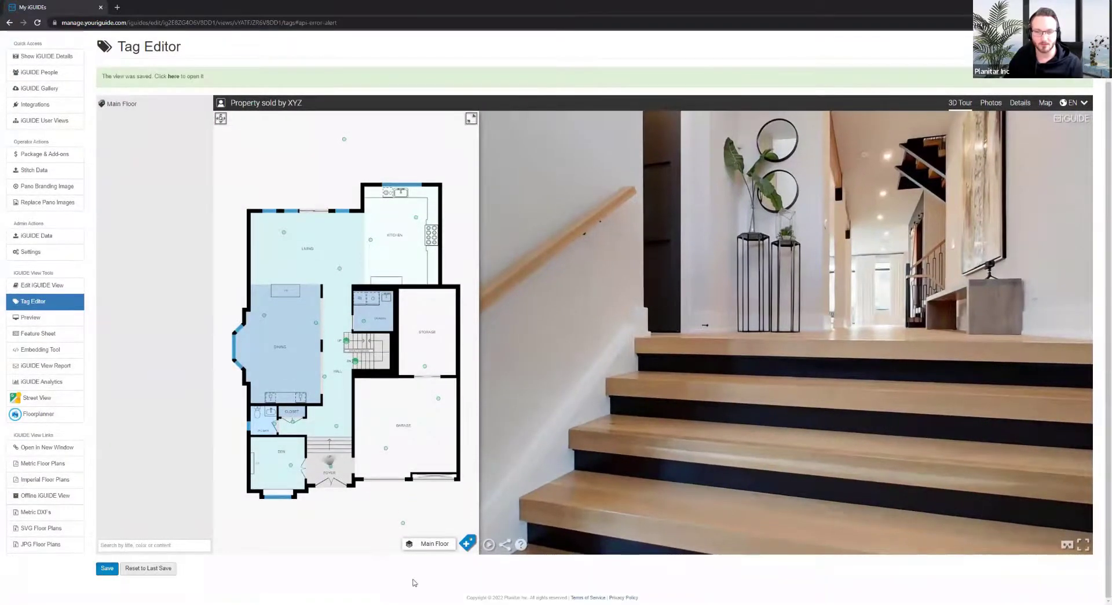
pyautogui.scroll(1, 200, 64)
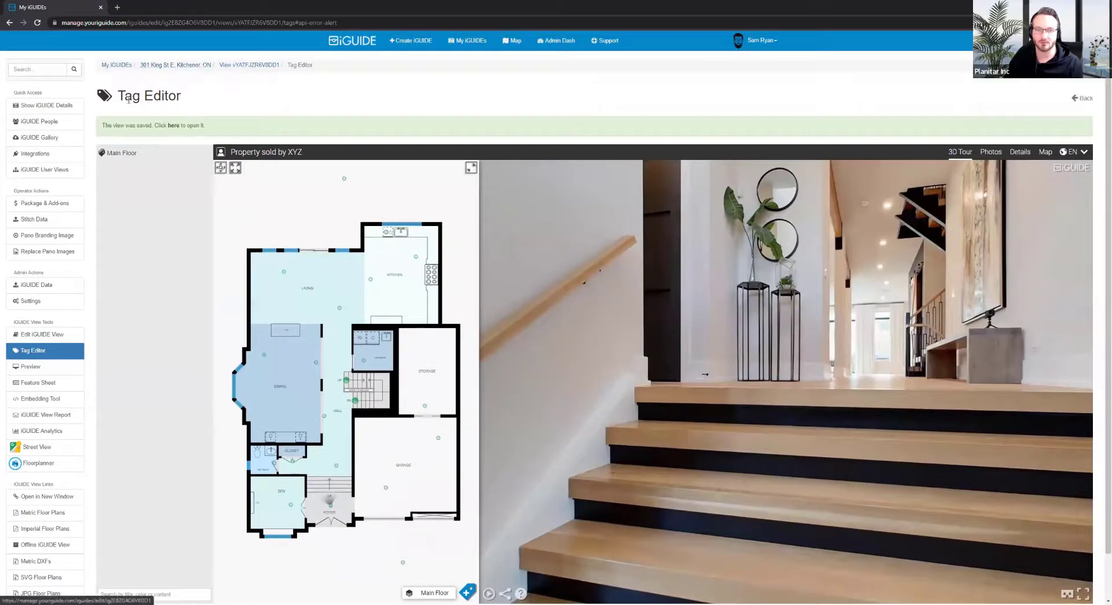
# Open a blank Chrome tab showing Google beside the iGUIDE Tag Editor tab
pyautogui.scroll(-1, 90, 128)
pyautogui.scroll(1, 89, 128)
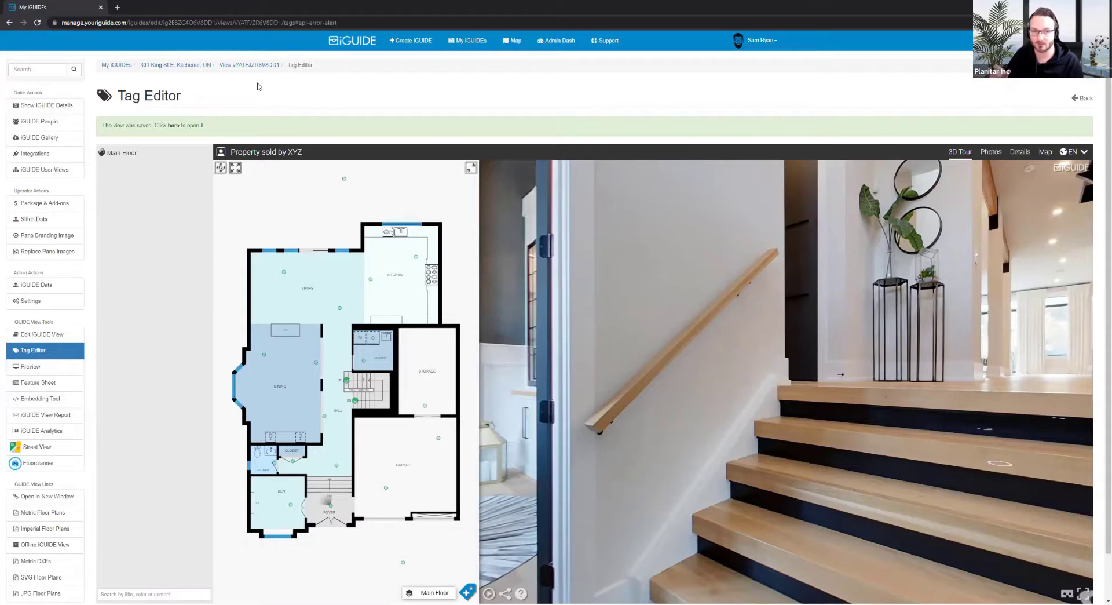
pyautogui.click(116, 7)
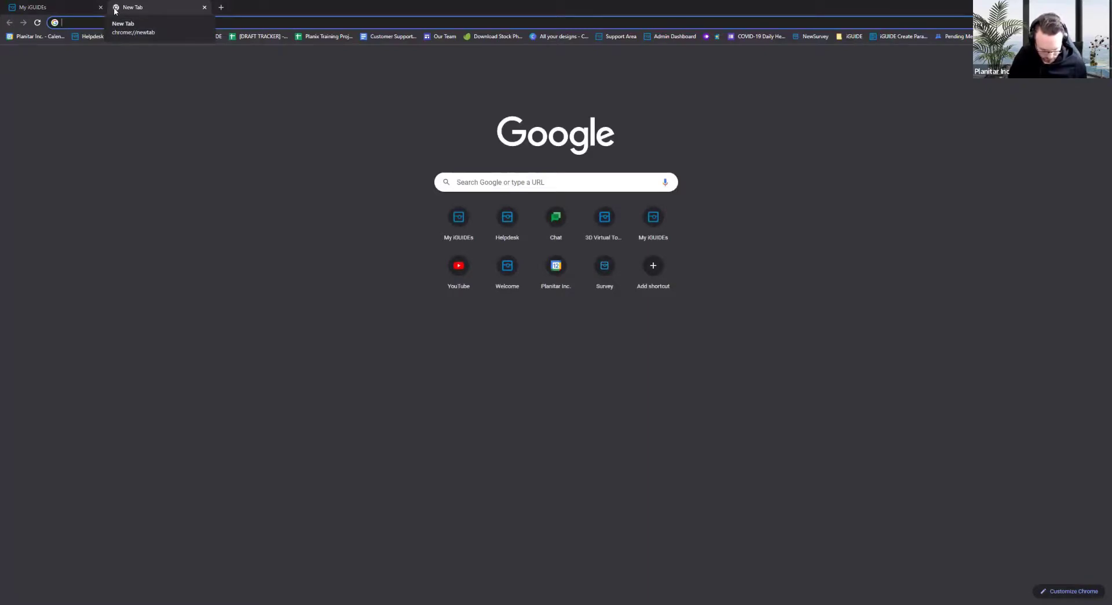
# Search Google Images for 'hanging light' and open the Wayfair Westman 3-Light Kitchen Island Linear Pendant listing
pyautogui.write('hanging lights')
pyautogui.press('Return')
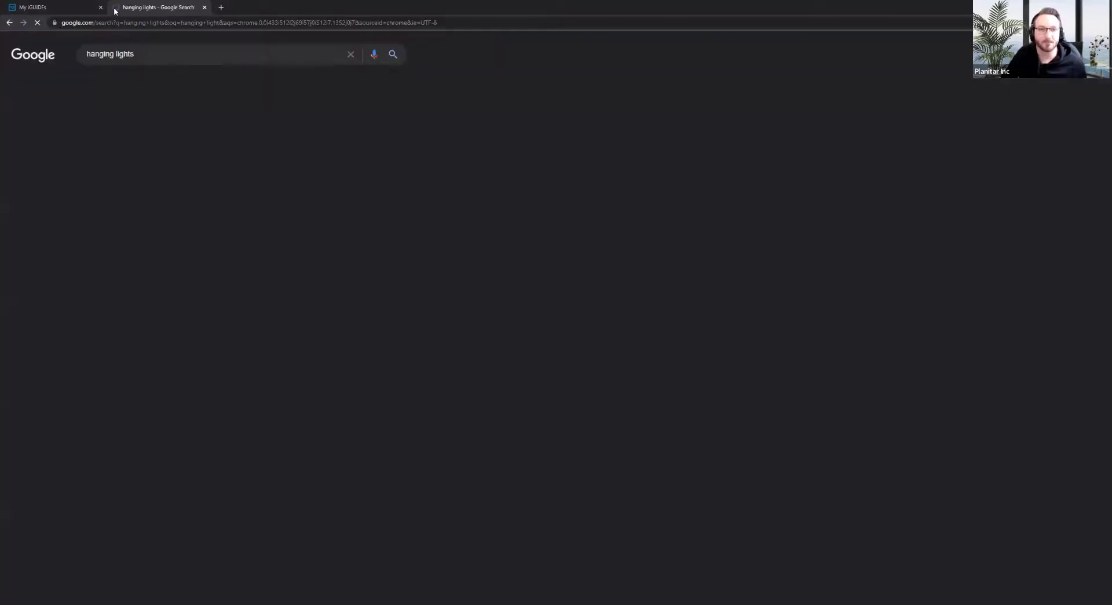
pyautogui.click(135, 87)
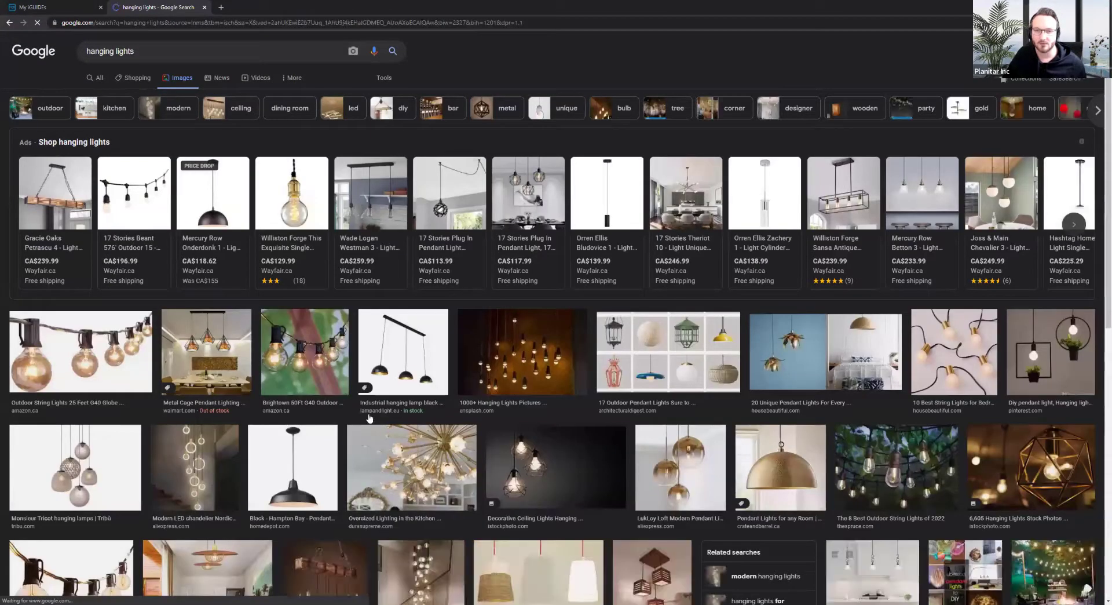
pyautogui.click(376, 211)
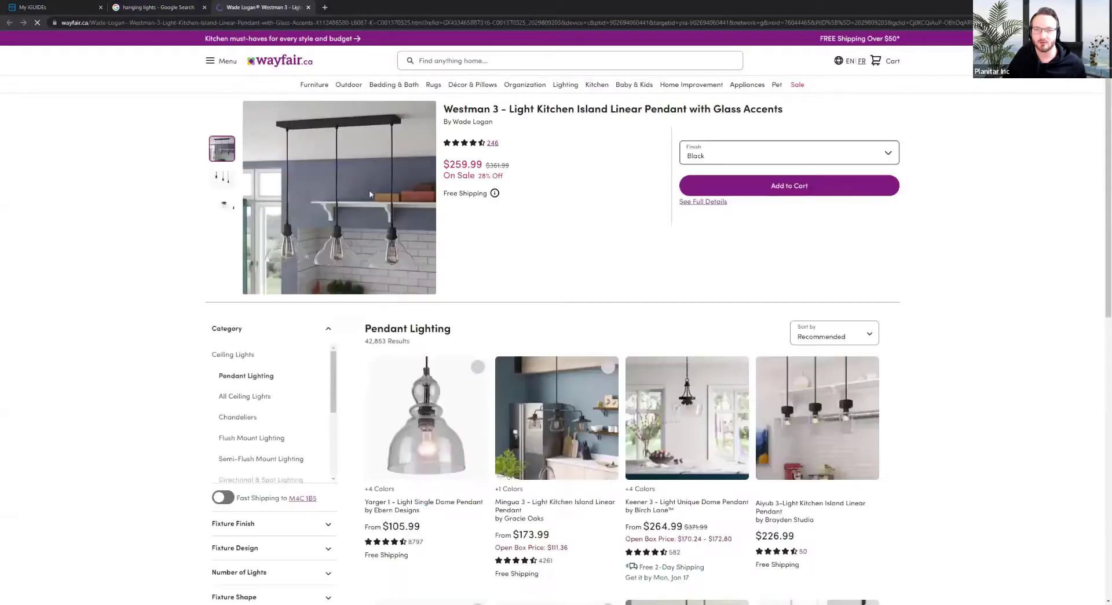
# Open the Westman pendant's Wayfair product photo in a new tab and copy its web address
pyautogui.rightClick(343, 194)
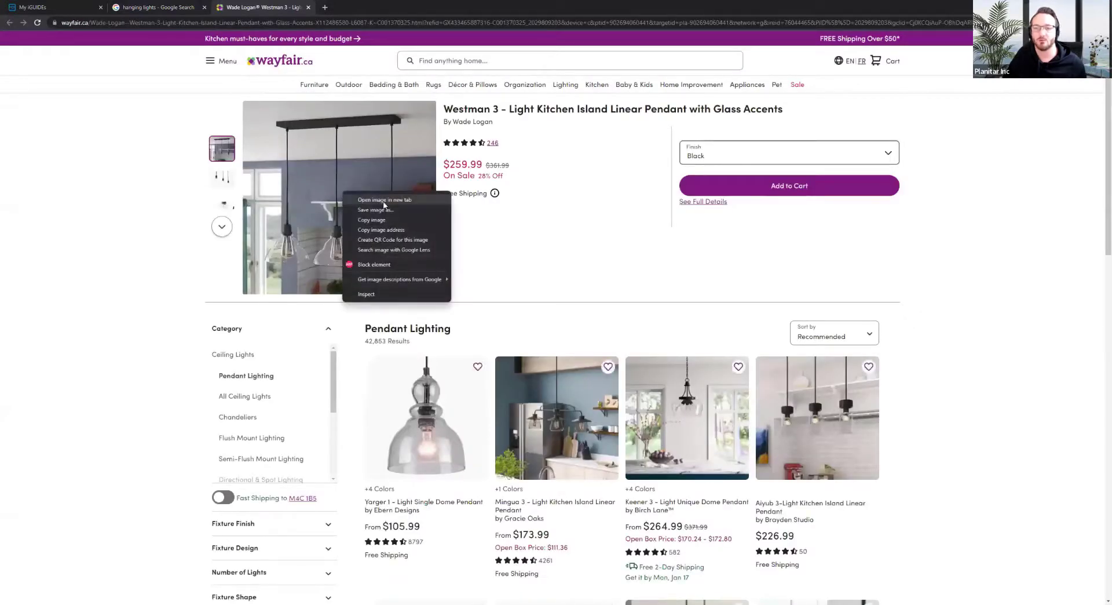
pyautogui.click(385, 200)
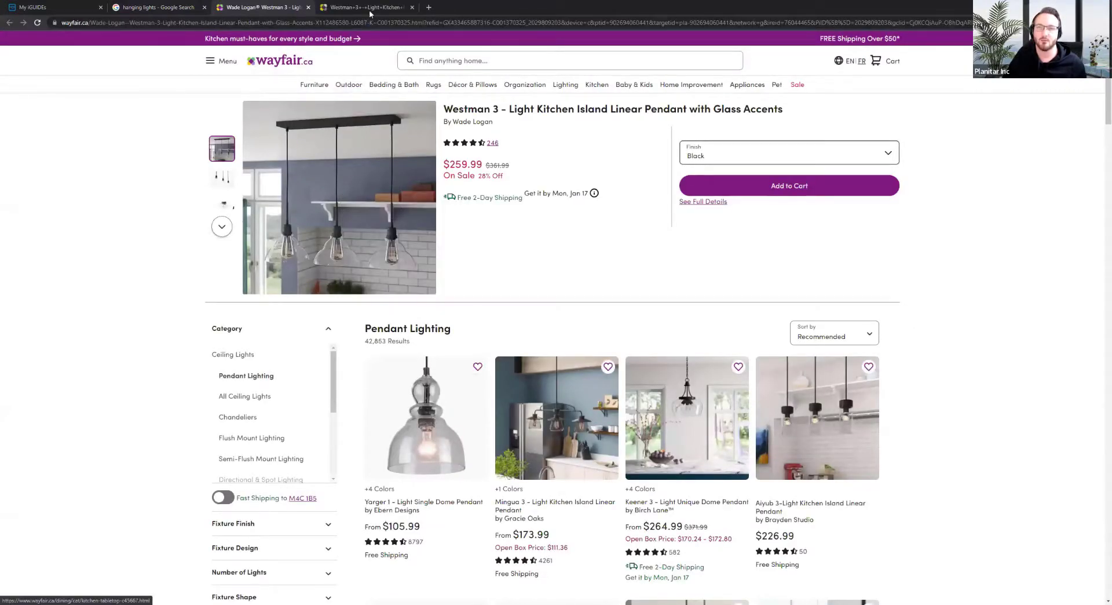
pyautogui.click(367, 7)
pyautogui.moveTo(505, 23); pyautogui.dragTo(492, 24)
pyautogui.click(502, 25)
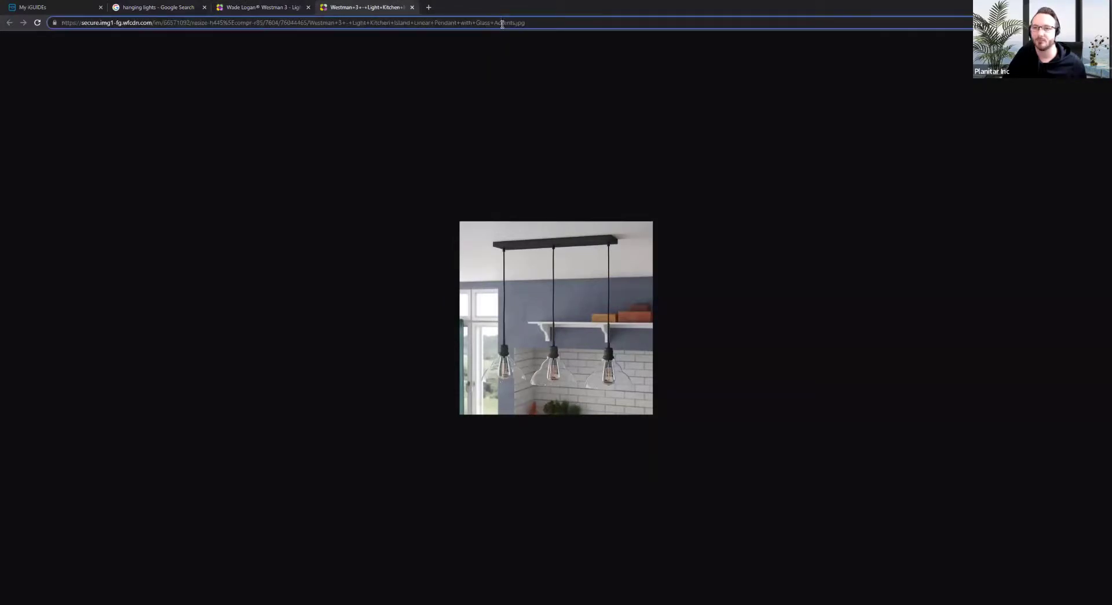
pyautogui.moveTo(539, 23); pyautogui.dragTo(55, 45)
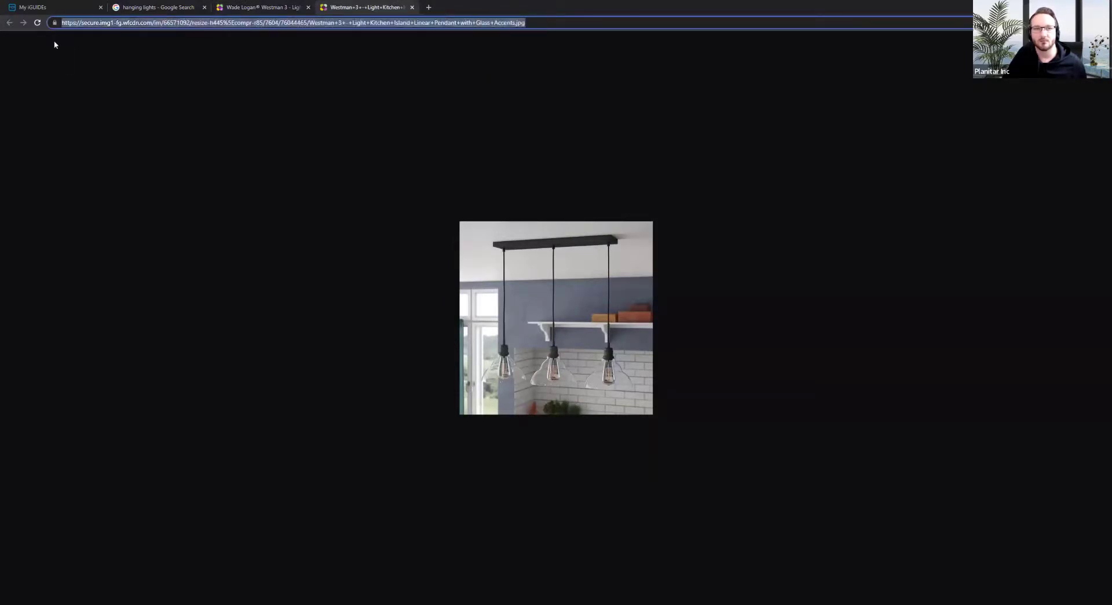
# Return through the Wayfair tabs to the iGUIDE Tag Editor
pyautogui.click(260, 12)
pyautogui.click(156, 7)
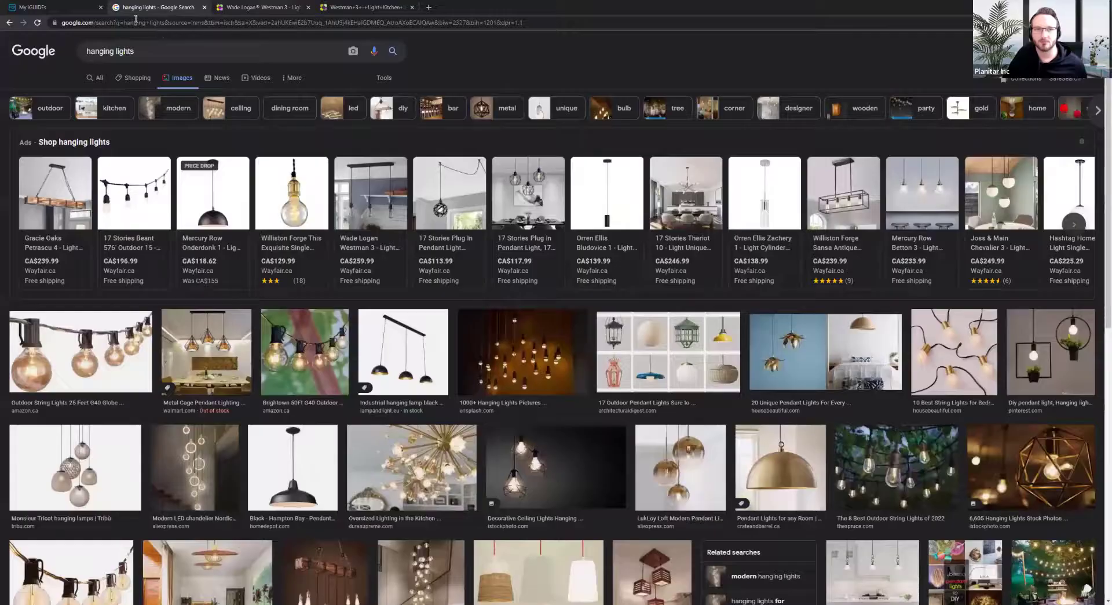
pyautogui.click(73, 8)
pyautogui.scroll(-1, 93, 371)
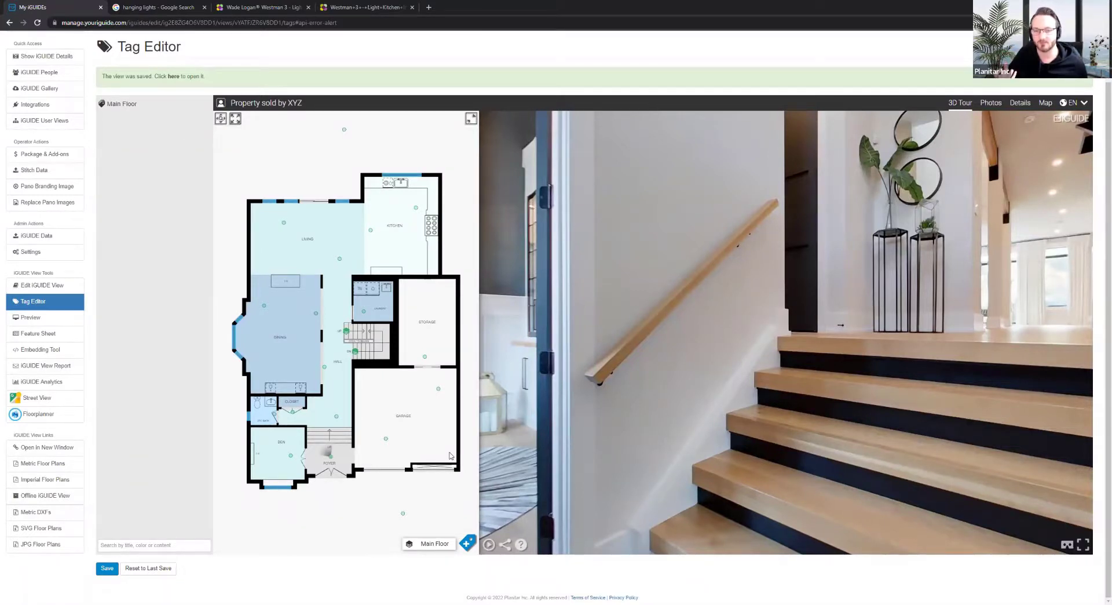
# Pin a New Tag on the kitchen chandelier from two kitchen viewpoints and open its content
pyautogui.click(371, 230)
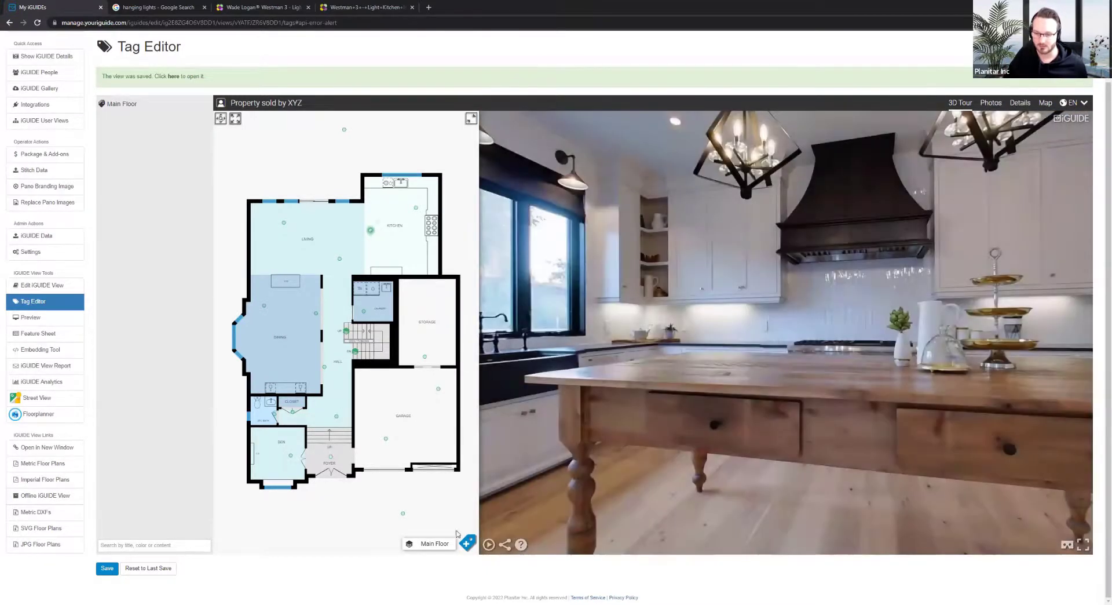
pyautogui.click(467, 542)
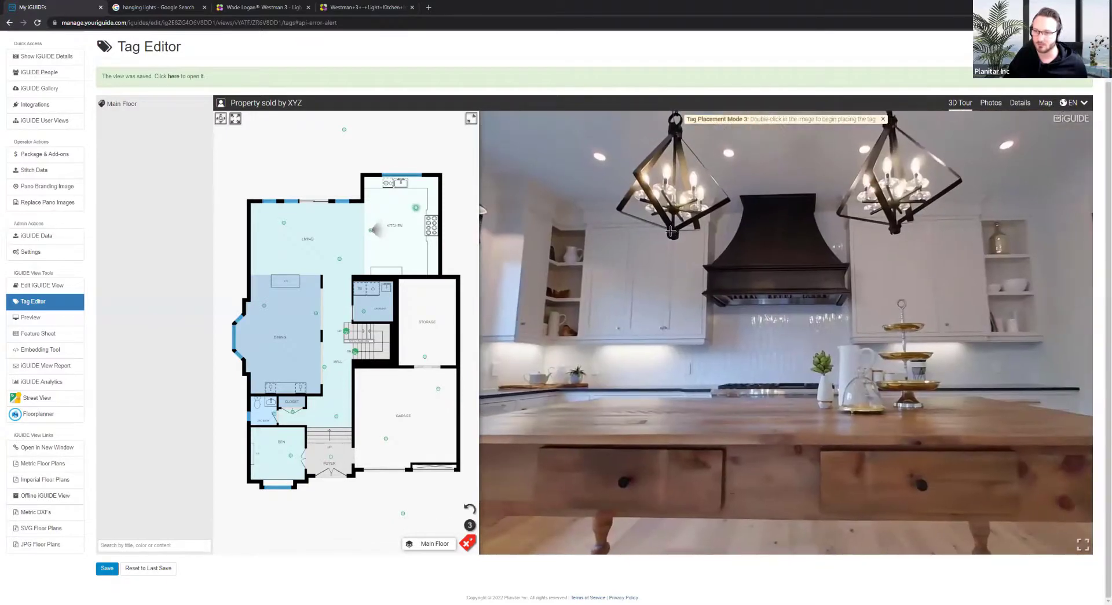
pyautogui.doubleClick(671, 231)
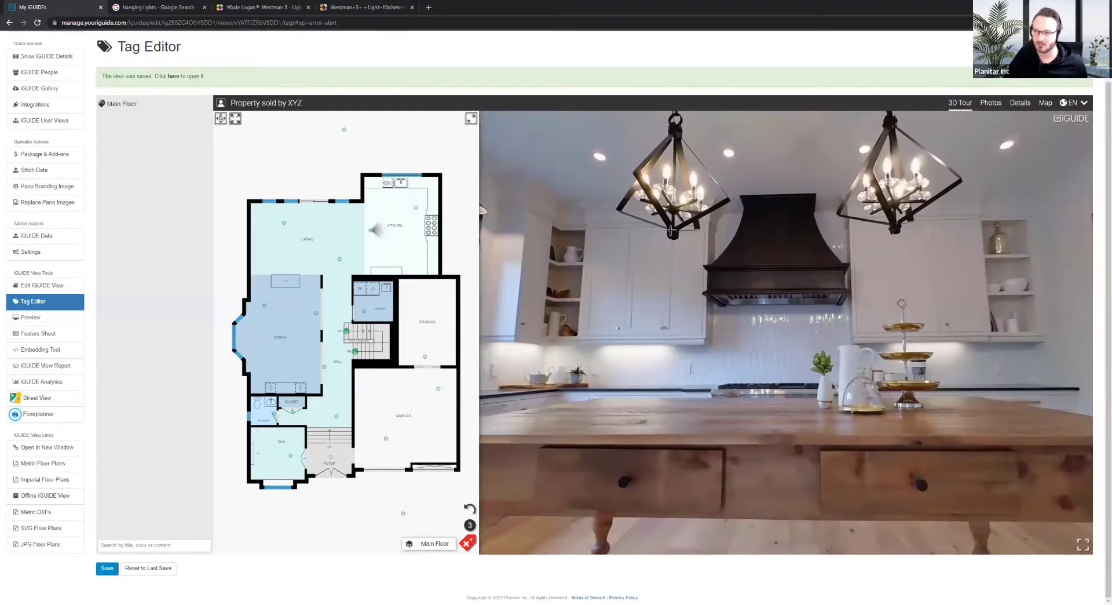
pyautogui.click(415, 209)
pyautogui.click(586, 280)
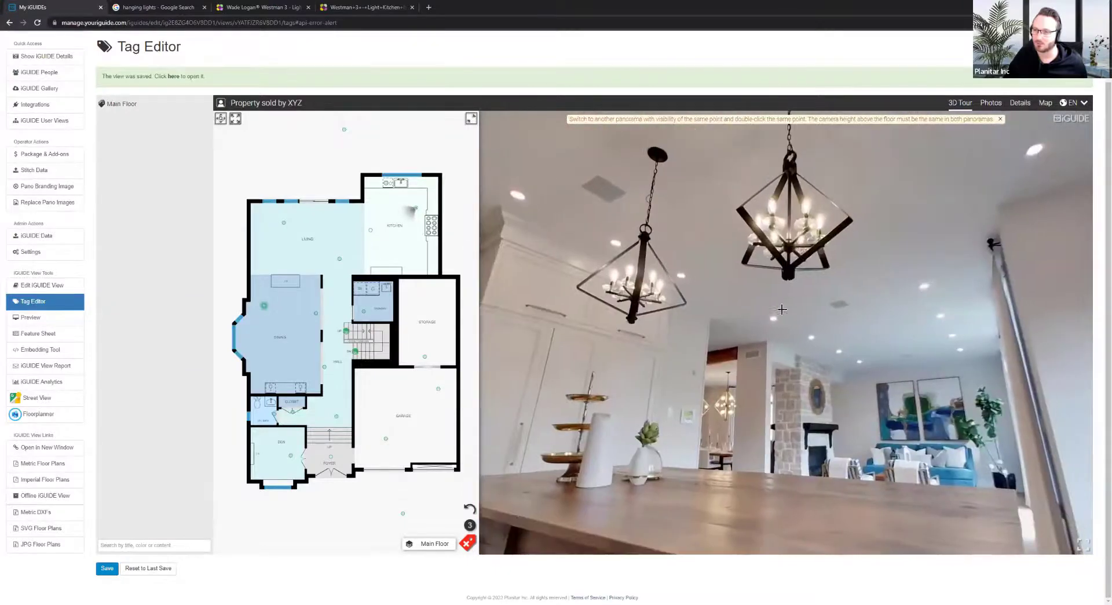
pyautogui.doubleClick(789, 274)
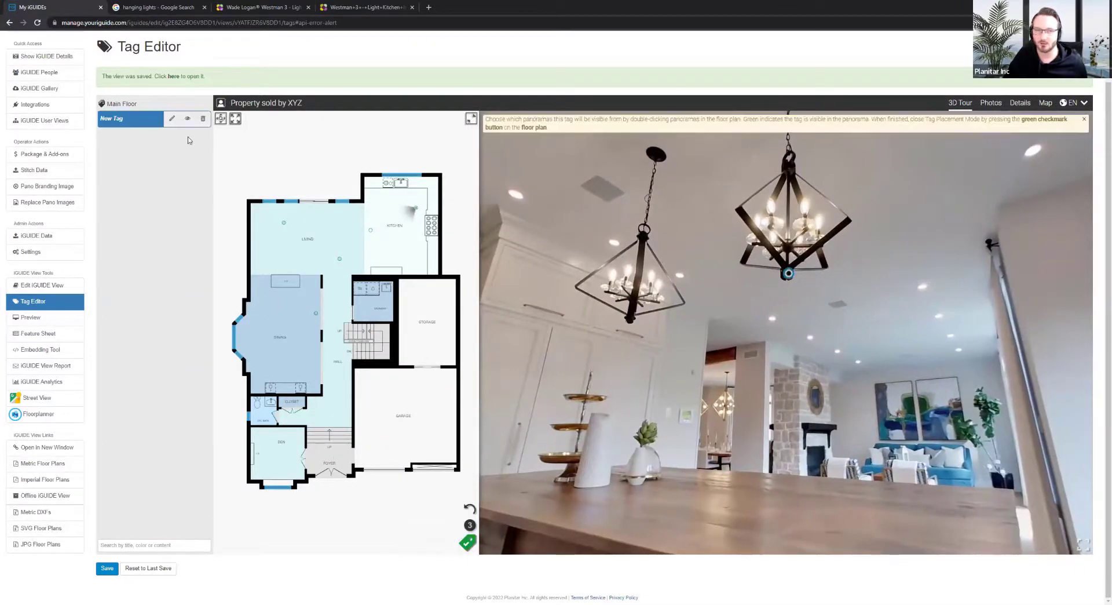
pyautogui.click(172, 120)
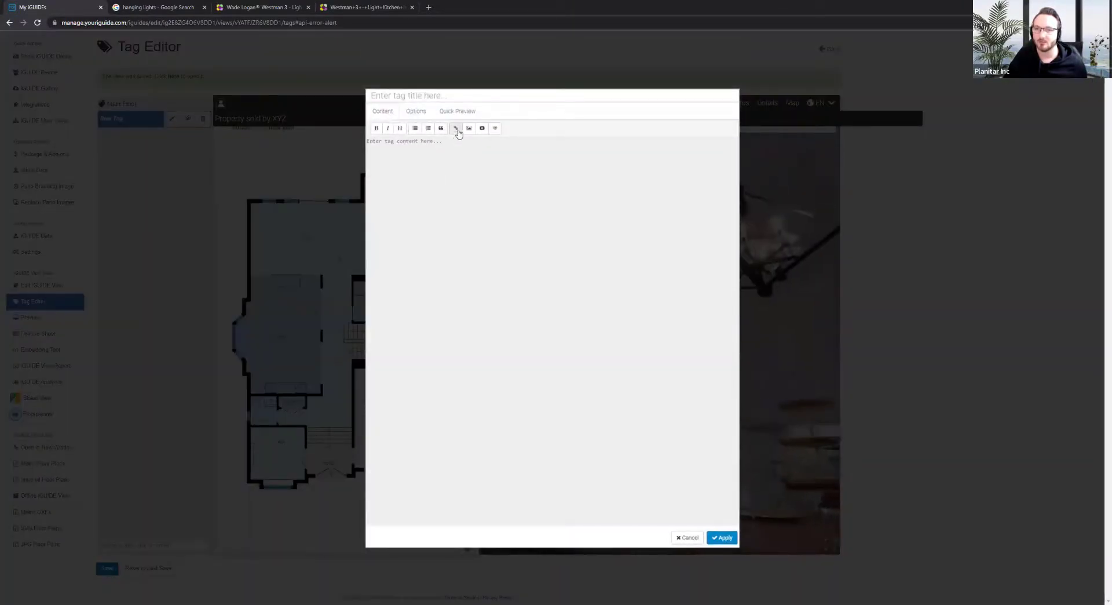
# Insert the pendant photo into the tag body from its pasted image URL
pyautogui.click(469, 129)
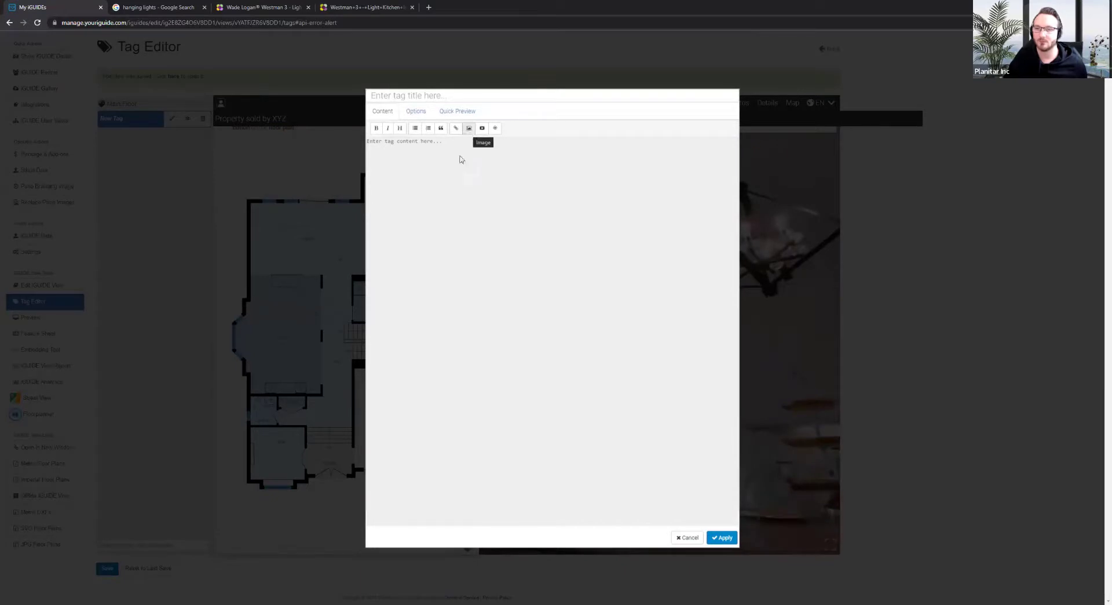
pyautogui.click(503, 90)
pyautogui.hotkey('ctrl', 'v')
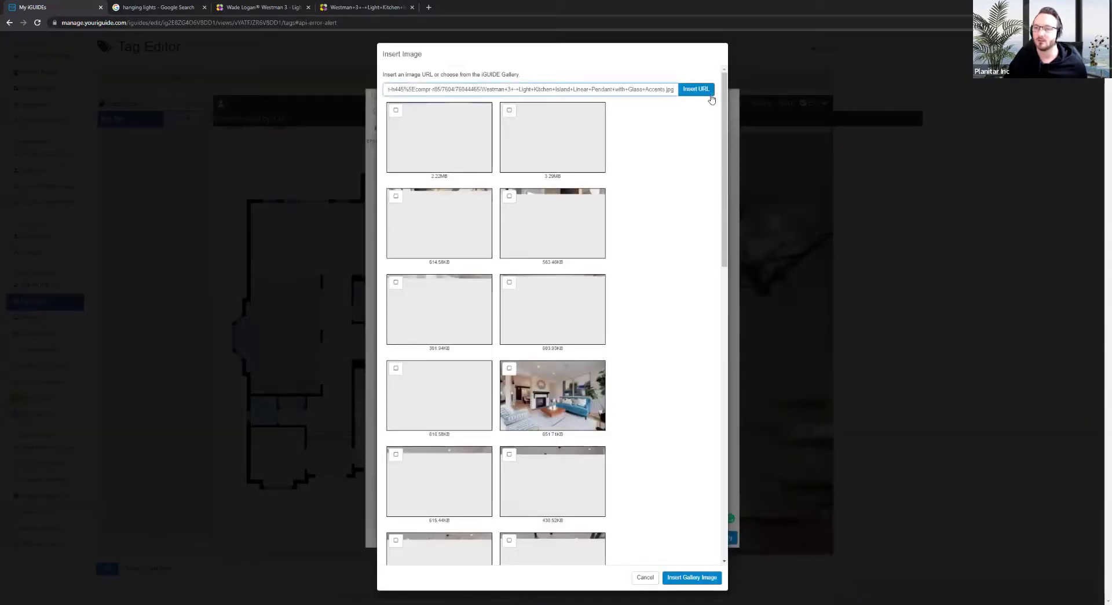
pyautogui.click(695, 89)
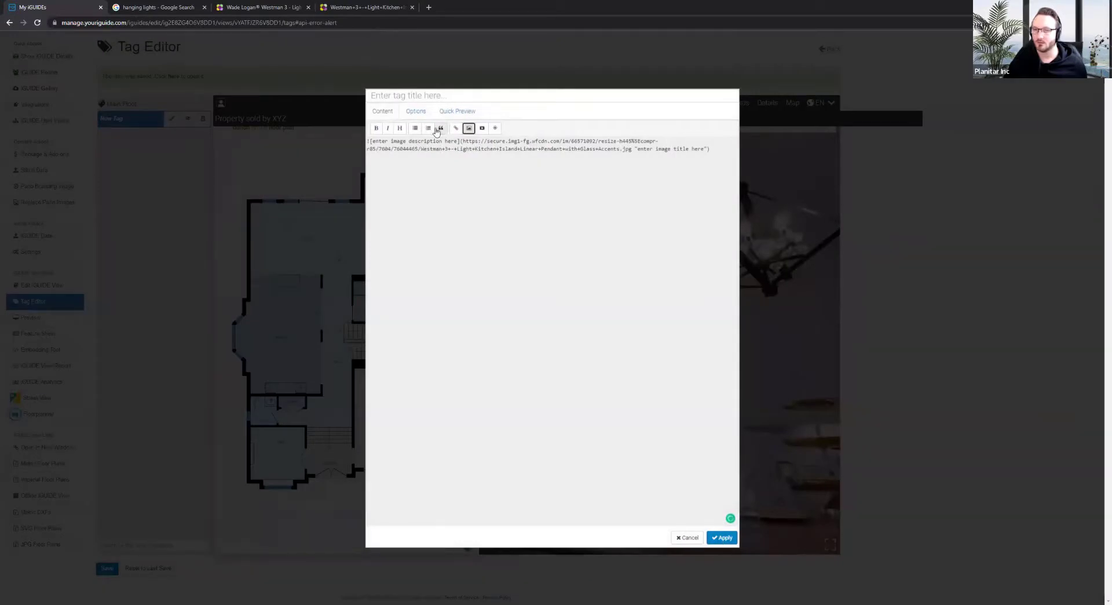
# Delete the placeholder image description, preview the tag content, and apply it
pyautogui.click(457, 140)
pyautogui.moveTo(458, 140); pyautogui.dragTo(371, 144)
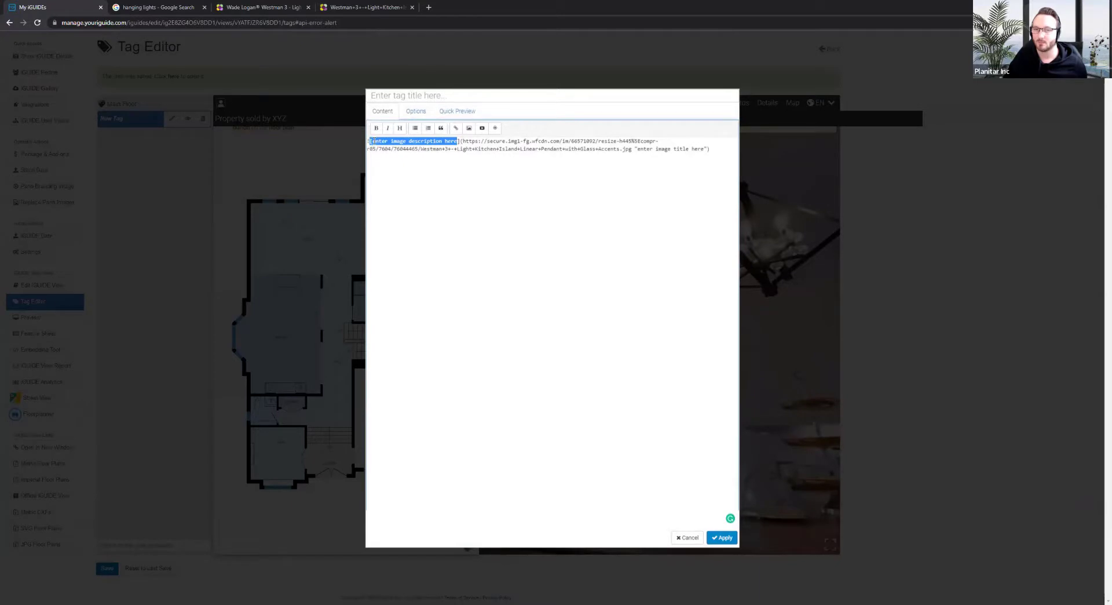
pyautogui.press('Right')
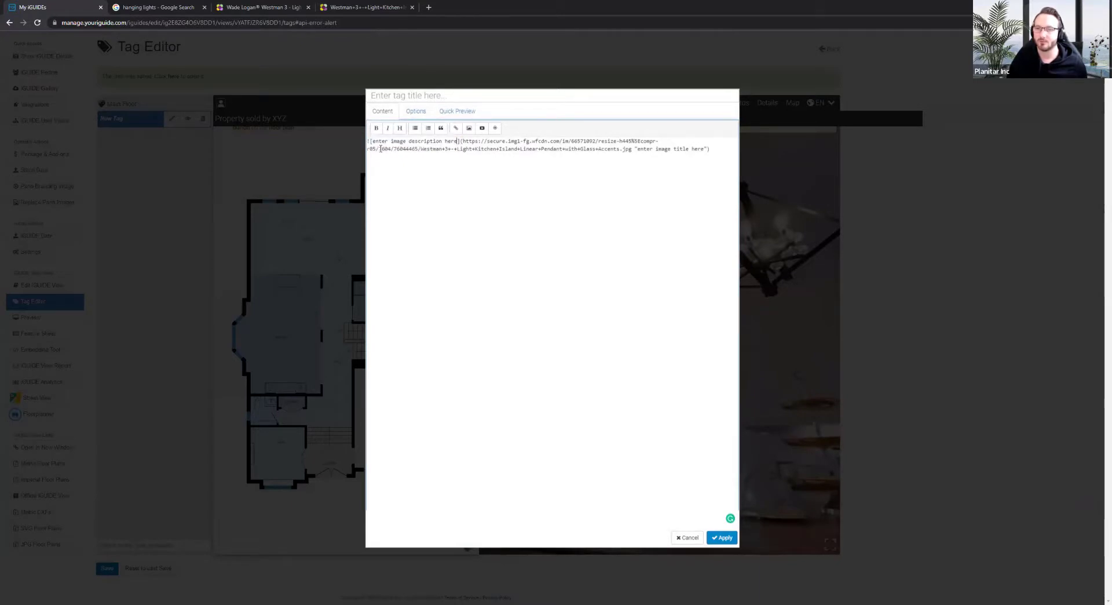
pyautogui.hotkey('shift', 'Left')
pyautogui.hotkey('shift', 'Left')
pyautogui.hotkey('shift', 'Left')
pyautogui.hotkey('shift', 'Left')
pyautogui.hotkey('shift', 'Left')
pyautogui.hotkey('shift', 'Left')
pyautogui.hotkey('shift', 'Left')
pyautogui.hotkey('shift', 'Left')
pyautogui.hotkey('shift', 'Left')
pyautogui.hotkey('shift', 'Left')
pyautogui.hotkey('shift', 'Left')
pyautogui.hotkey('shift', 'Left')
pyautogui.hotkey('shift', 'Left')
pyautogui.hotkey('shift', 'Left')
pyautogui.hotkey('shift', 'Left')
pyautogui.hotkey('shift', 'Left')
pyautogui.hotkey('shift', 'Left')
pyautogui.hotkey('shift', 'Left')
pyautogui.hotkey('shift', 'Left')
pyautogui.hotkey('shift', 'Left')
pyautogui.hotkey('shift', 'Left')
pyautogui.hotkey('shift', 'Left')
pyautogui.hotkey('shift', 'Left')
pyautogui.hotkey('shift', 'Left')
pyautogui.hotkey('shift', 'Left')
pyautogui.hotkey('shift', 'Left')
pyautogui.hotkey('shift', 'Left')
pyautogui.hotkey('shift', 'Left')
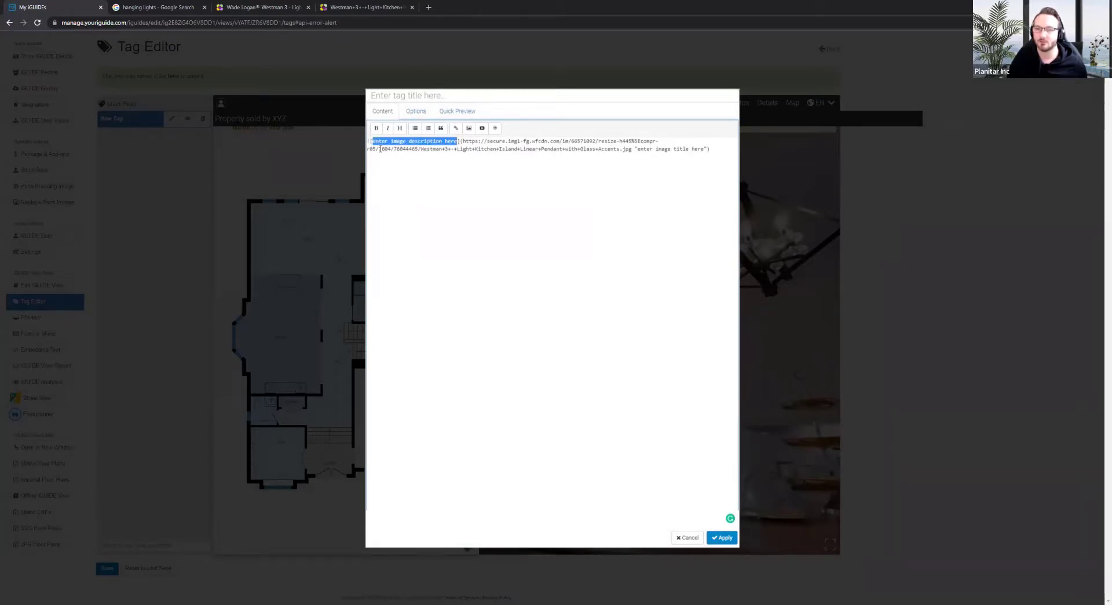
pyautogui.press('BackSpace')
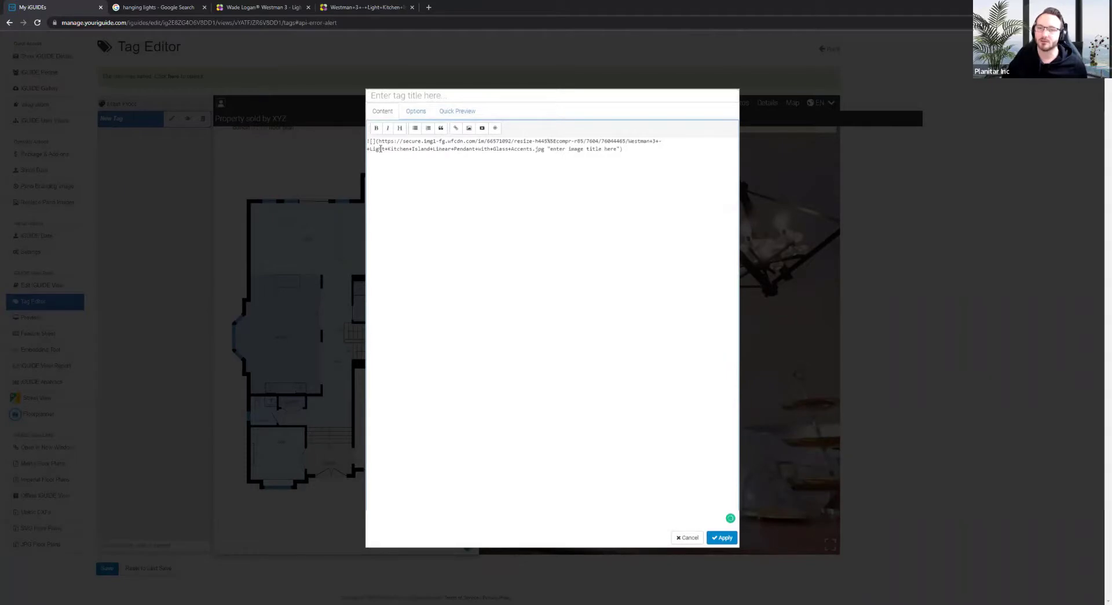
pyautogui.click(453, 112)
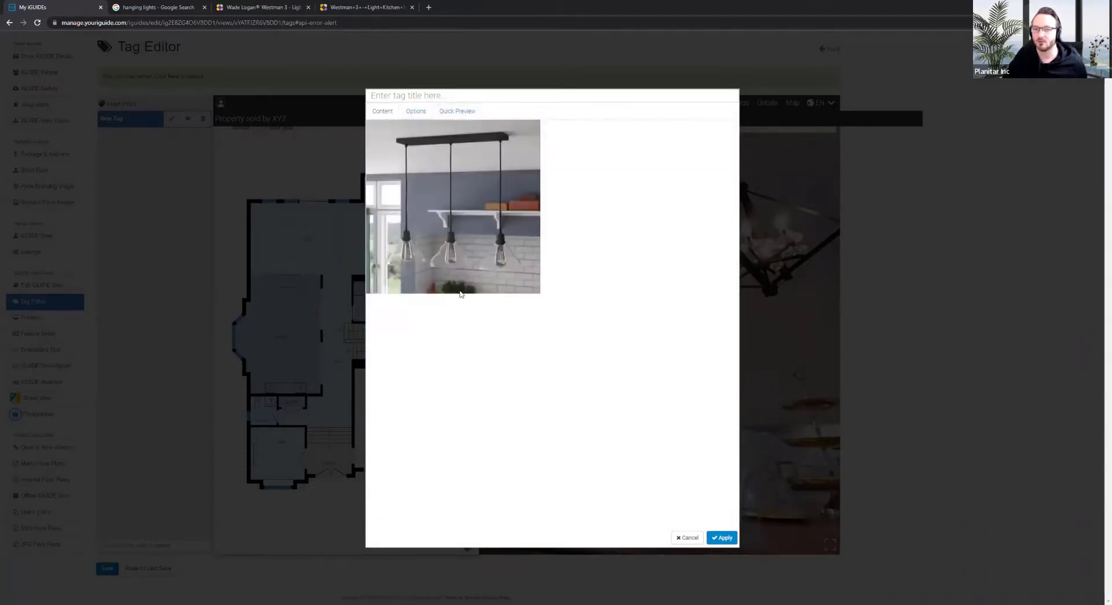
pyautogui.click(723, 538)
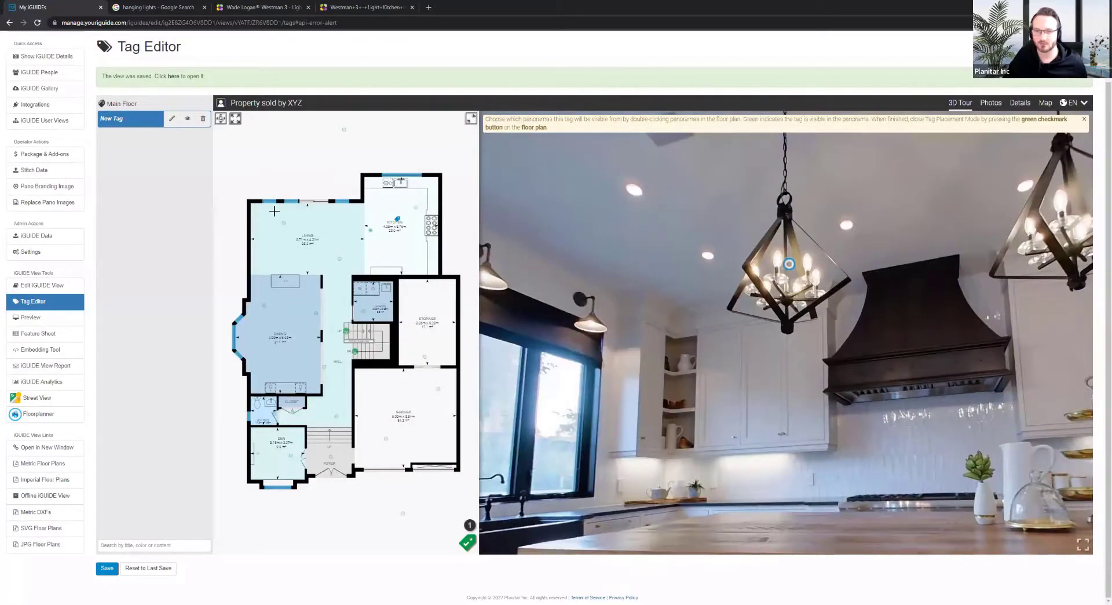
# Make the tag visible from the kitchen counter viewpoint, finish it, and check its pendant-photo popup in the tour
pyautogui.doubleClick(371, 229)
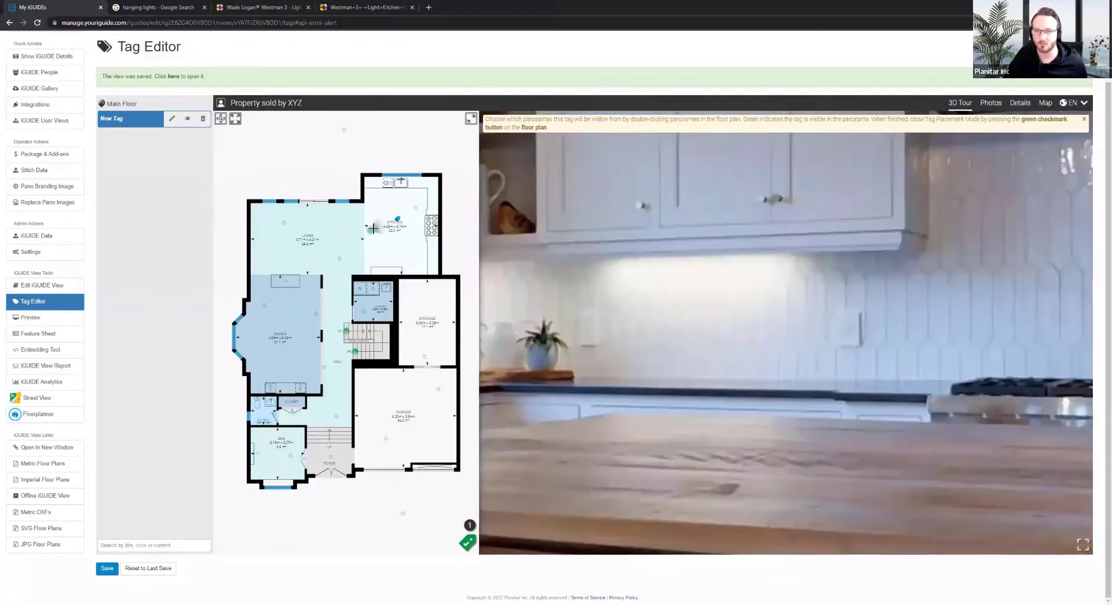
pyautogui.click(469, 543)
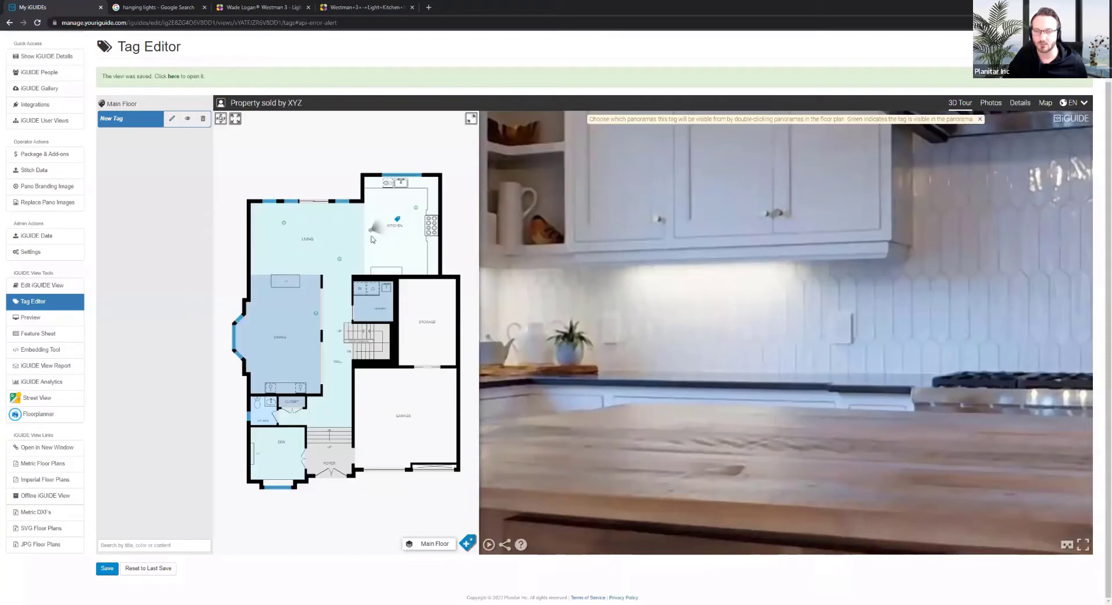
pyautogui.click(342, 260)
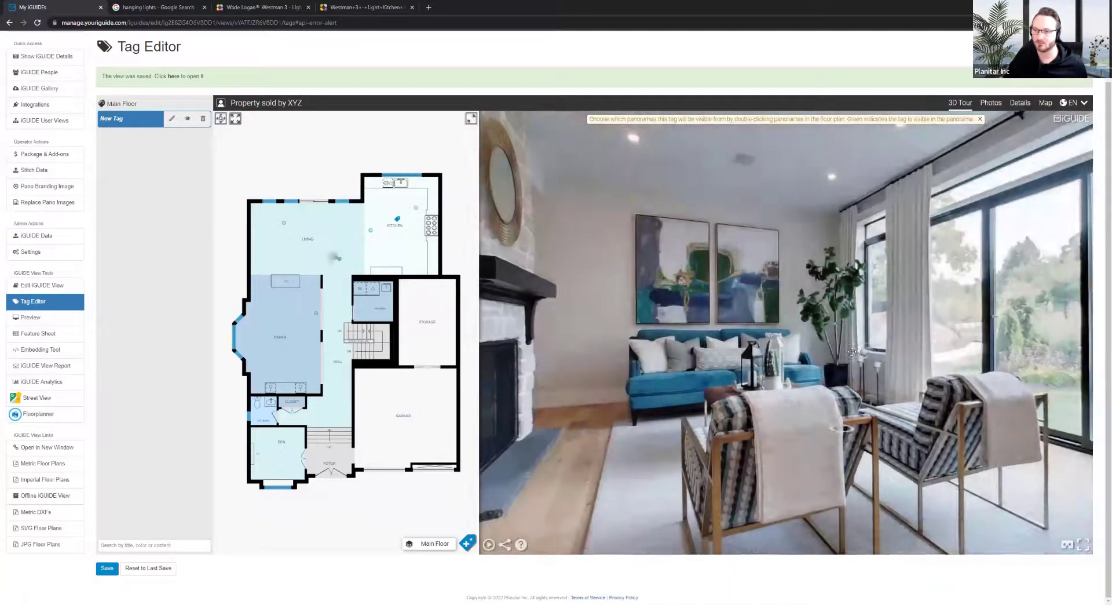
pyautogui.moveTo(522, 318); pyautogui.dragTo(762, 385)
pyautogui.moveTo(701, 304)
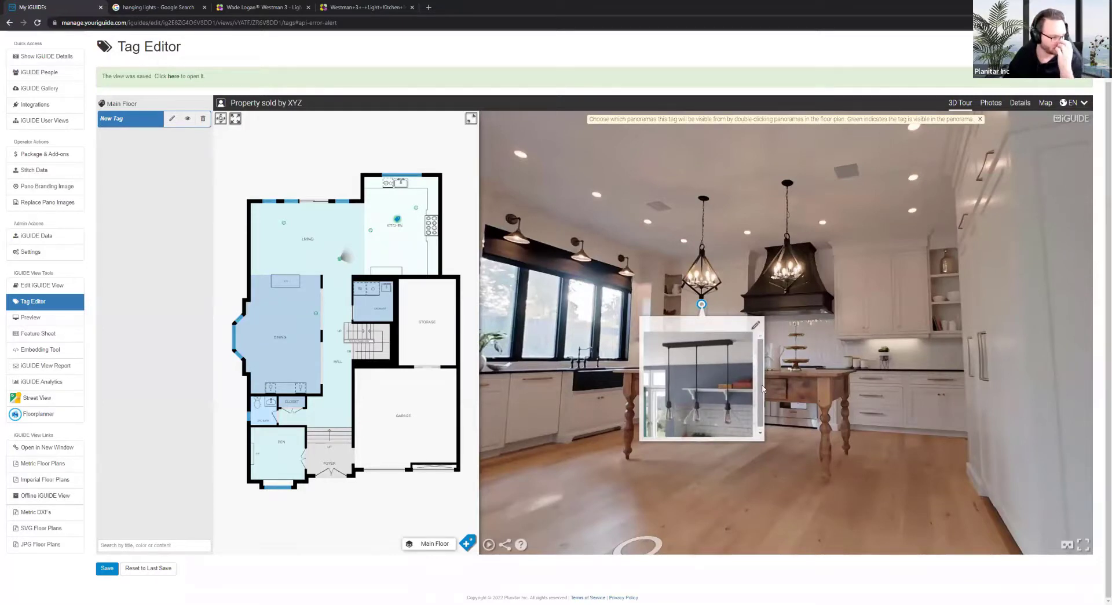
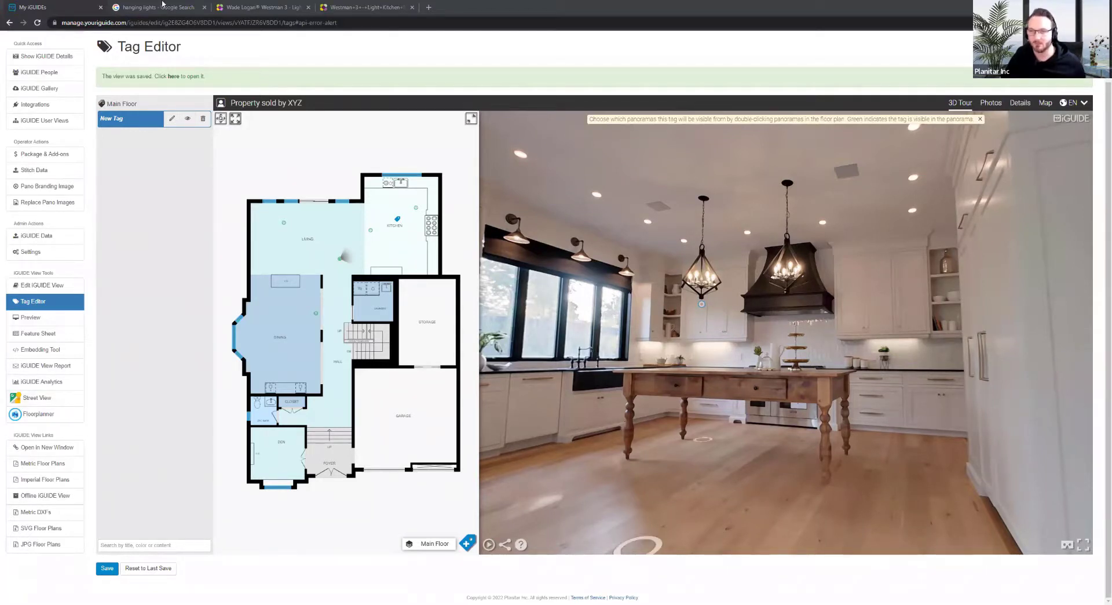
# Make the tag visible from the living-room panorama facing the glass doors, then open a new browser tab
pyautogui.doubleClick(284, 223)
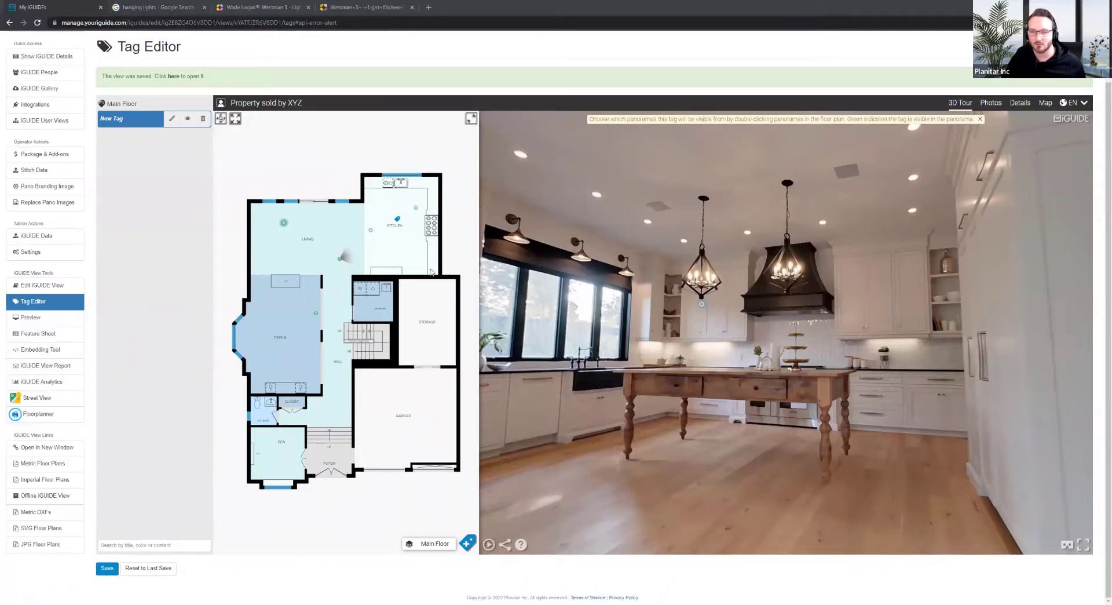
pyautogui.moveTo(857, 347); pyautogui.dragTo(535, 420)
pyautogui.click(427, 7)
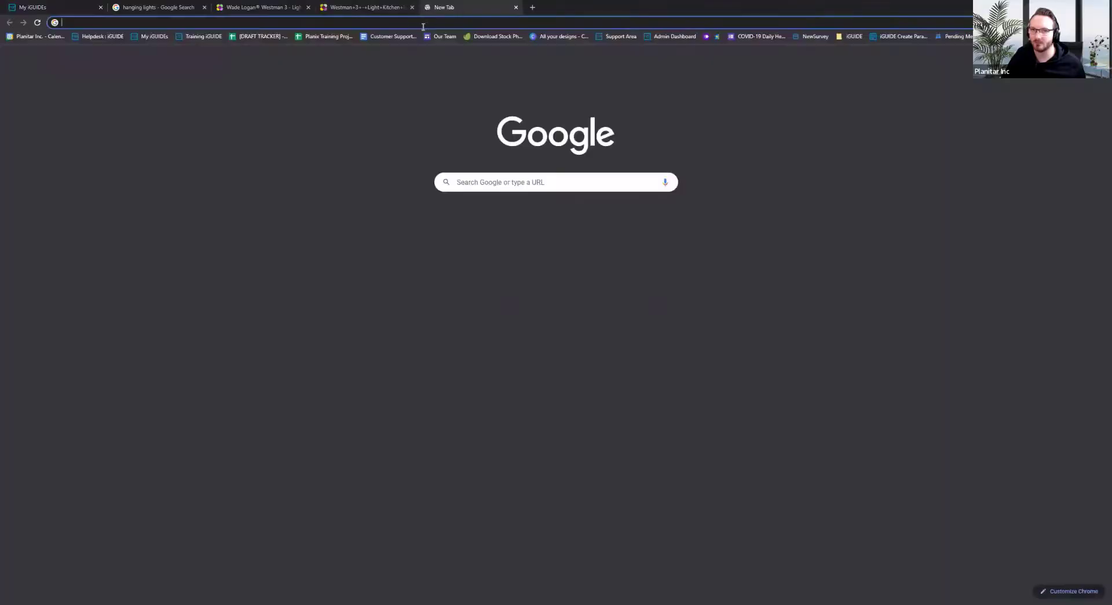
# Search Google for 'landscape gardener'
pyautogui.click(426, 23)
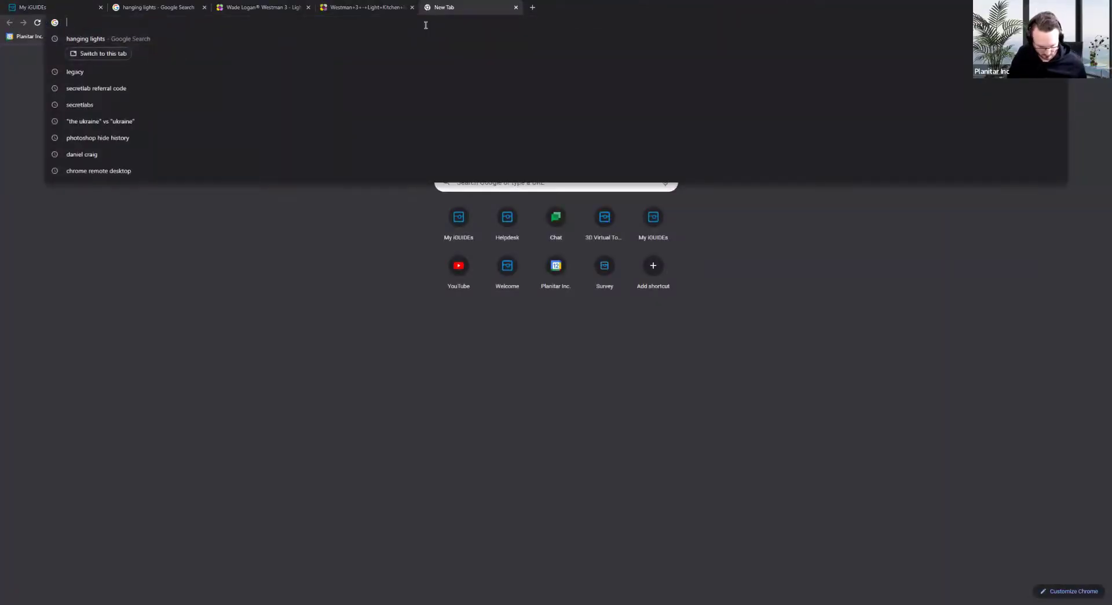
pyautogui.write('landscape gardener')
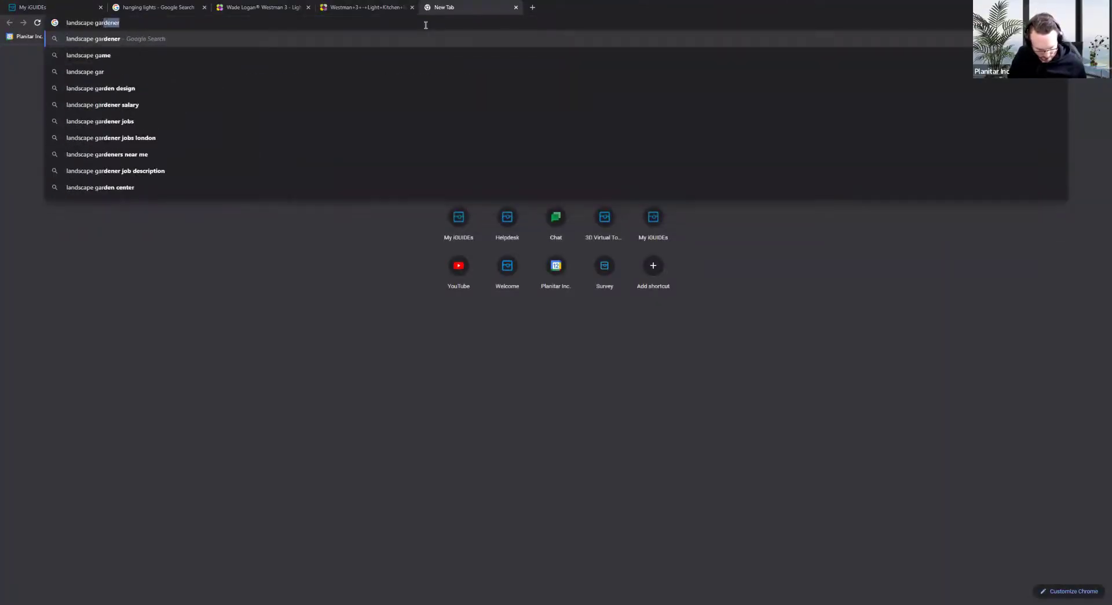
pyautogui.press('Return')
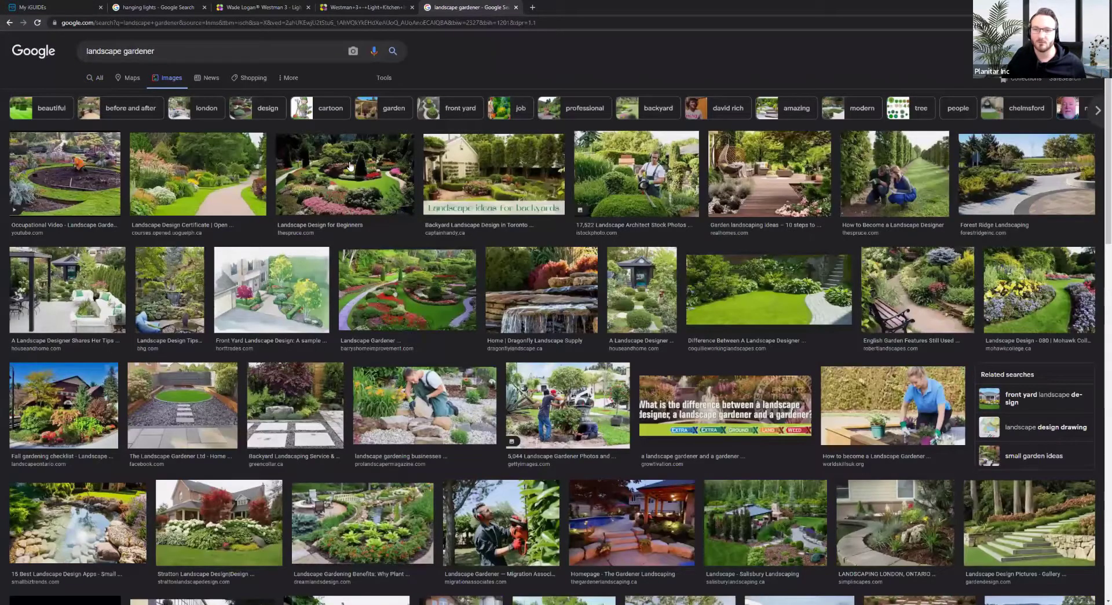
# Save a landscaped garden photo from the Images results as a JPG into Downloads
pyautogui.click(349, 163)
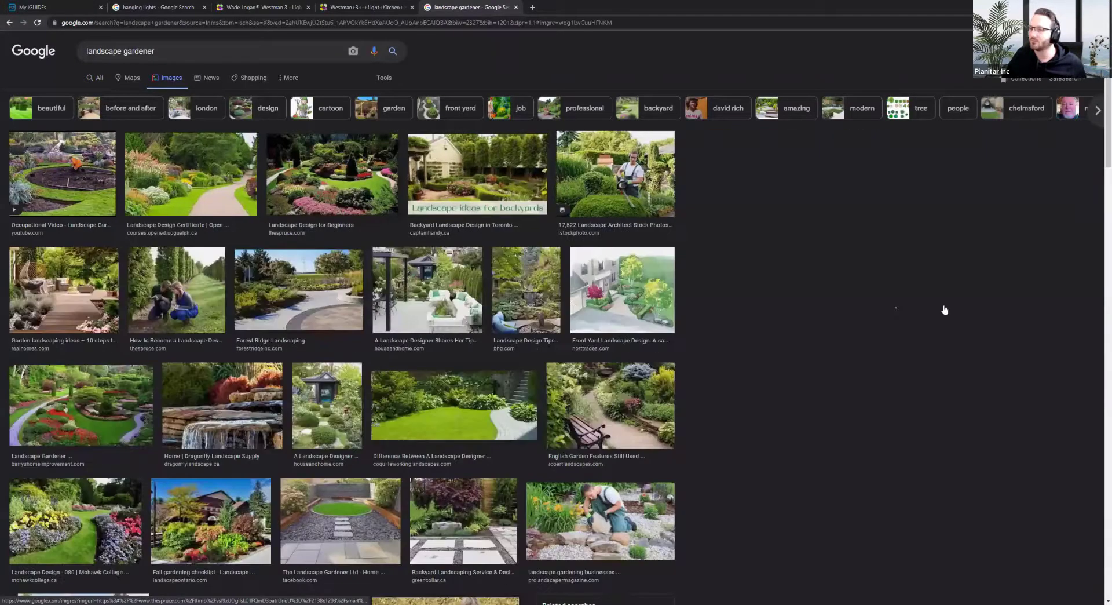
pyautogui.rightClick(941, 295)
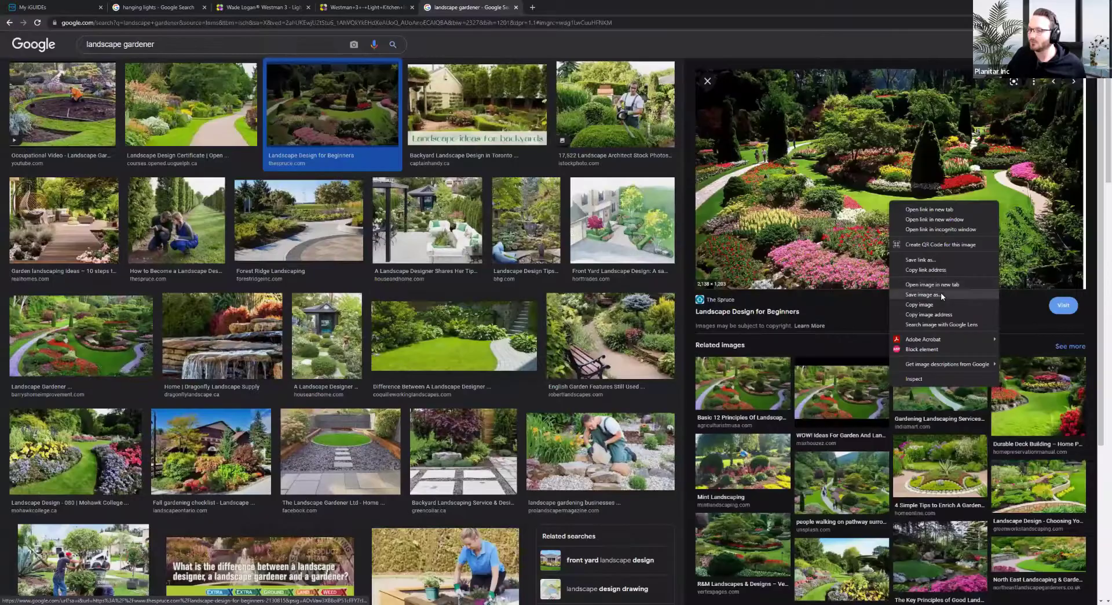
pyautogui.click(951, 296)
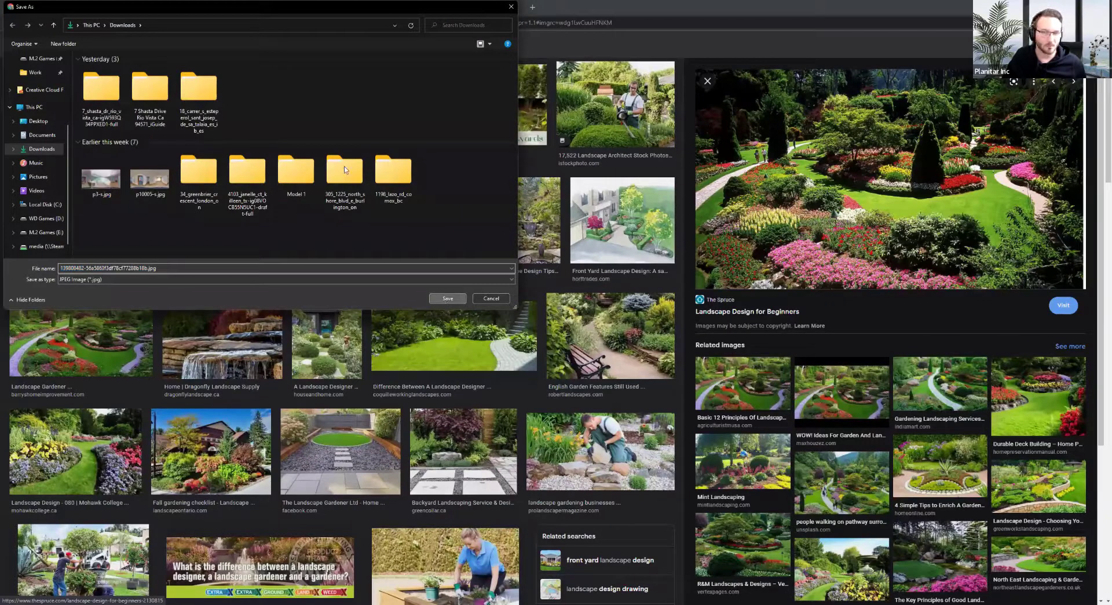
pyautogui.click(395, 8)
pyautogui.click(294, 8)
pyautogui.click(165, 8)
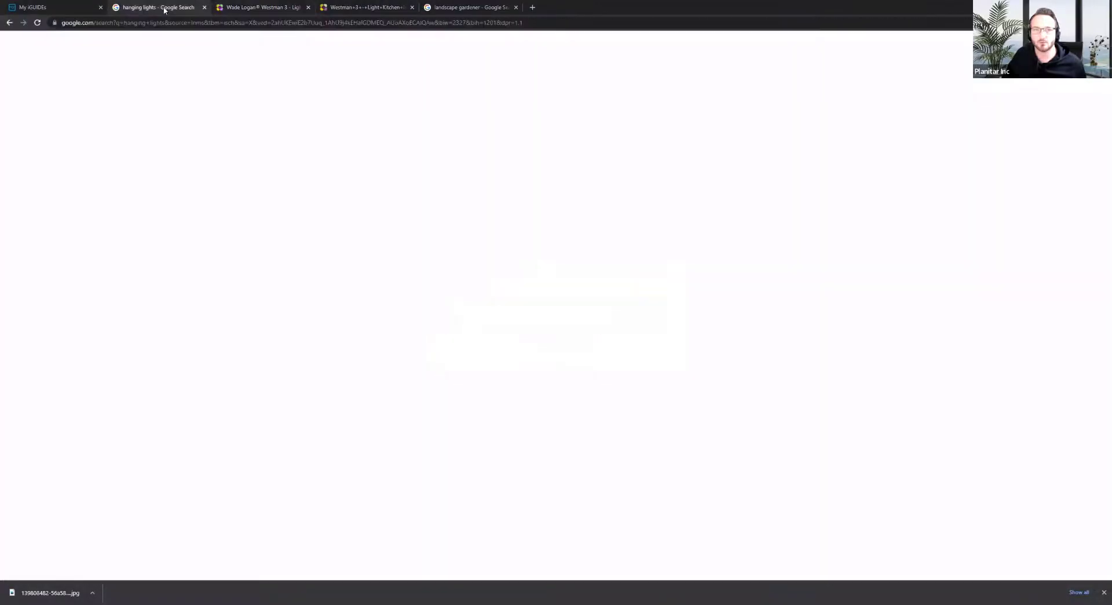
# Upload the garden JPG through Edit Gallery, confirm 29 images, and return to the Tag Editor
pyautogui.click(83, 9)
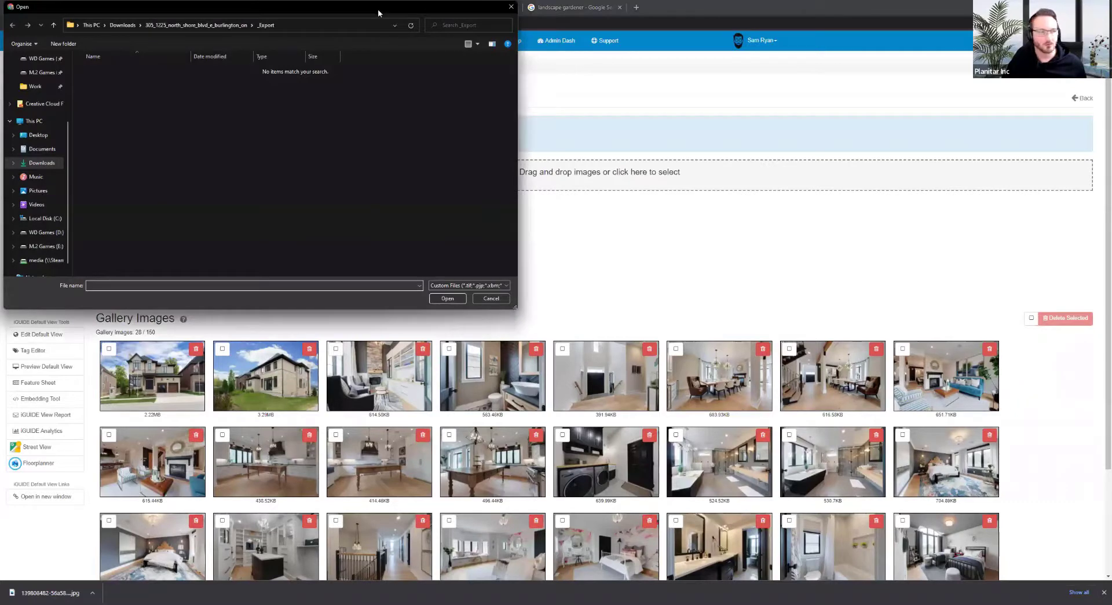
pyautogui.press('Escape')
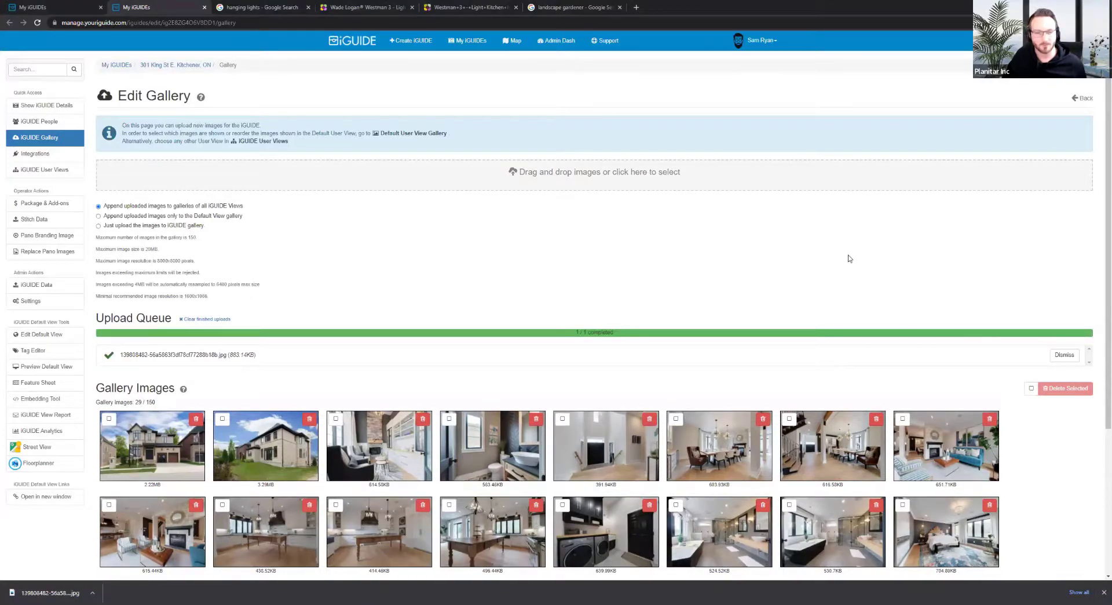
pyautogui.scroll(-3, 733, 273)
pyautogui.scroll(3, 764, 485)
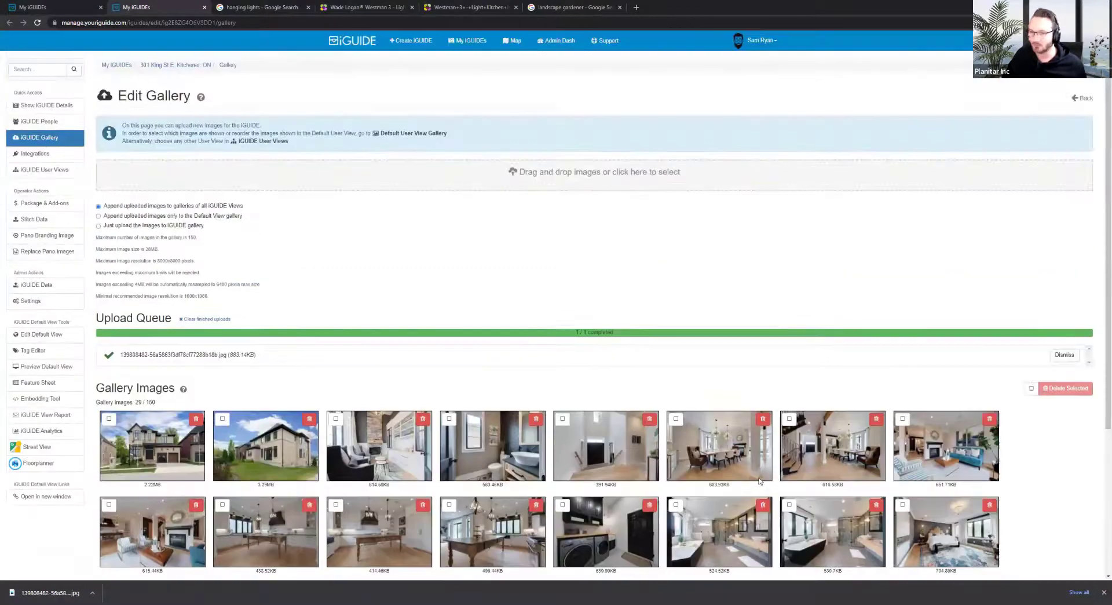
pyautogui.scroll(-3, 549, 360)
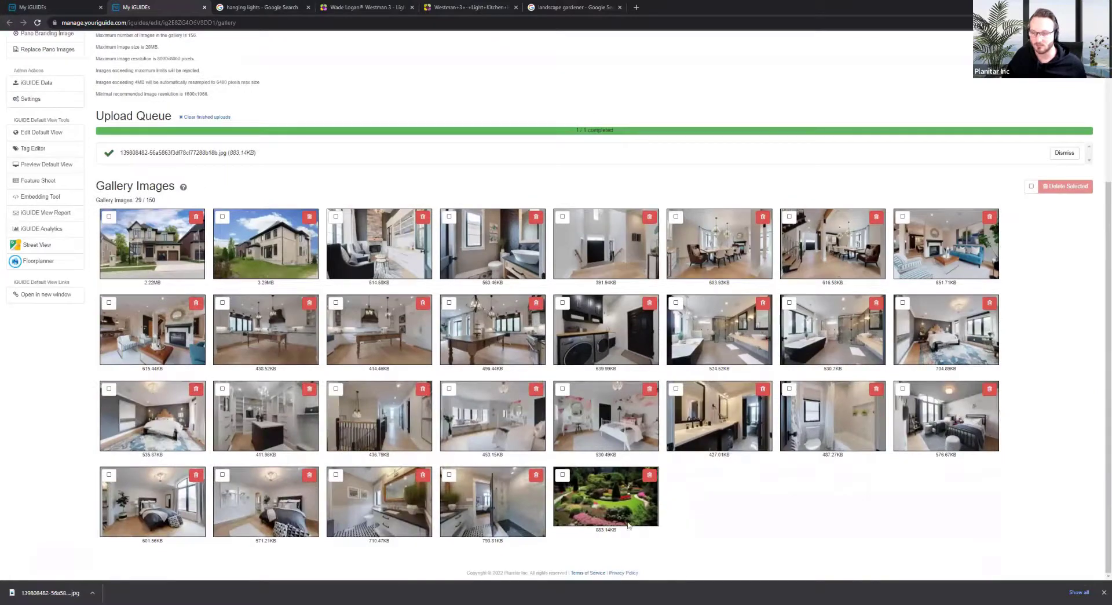
pyautogui.scroll(3, 629, 525)
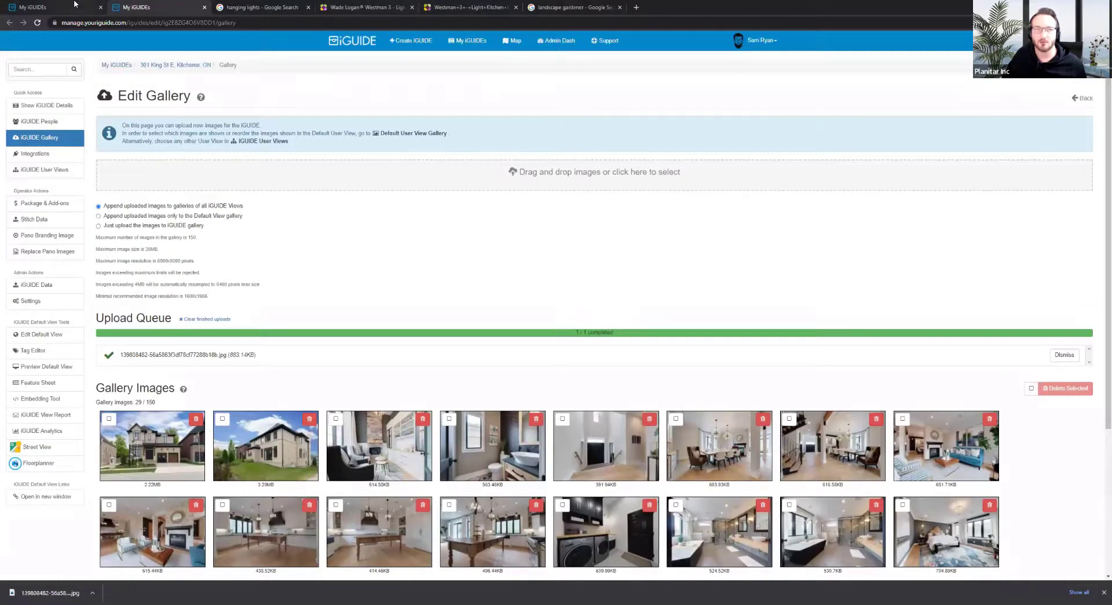
pyautogui.click(74, 4)
pyautogui.scroll(-1, 96, 189)
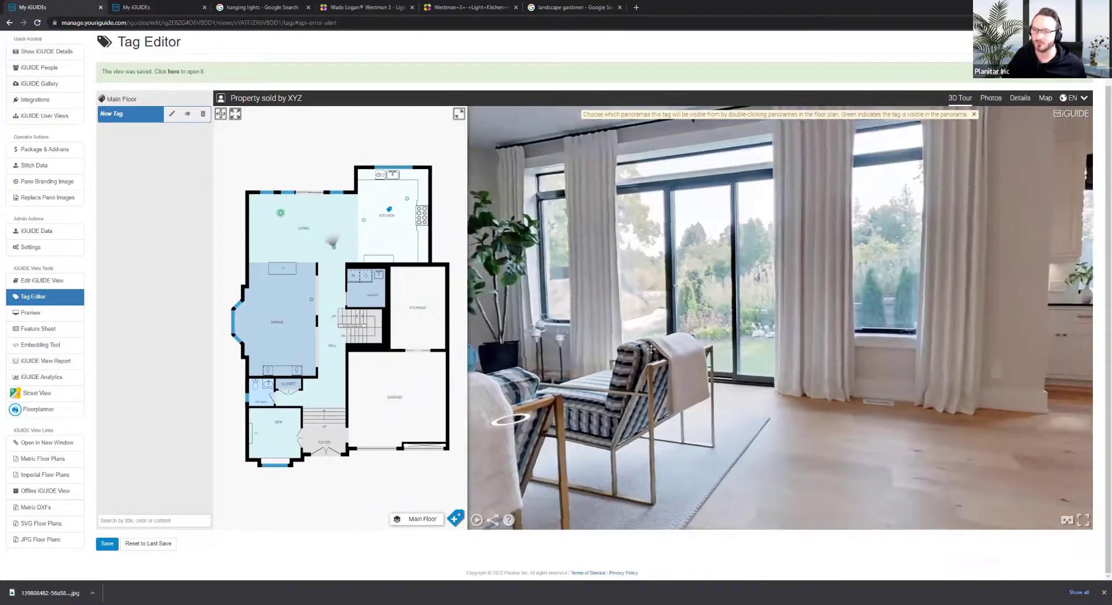
# Place a trial tag on the living-room window wall, then delete it
pyautogui.click(455, 517)
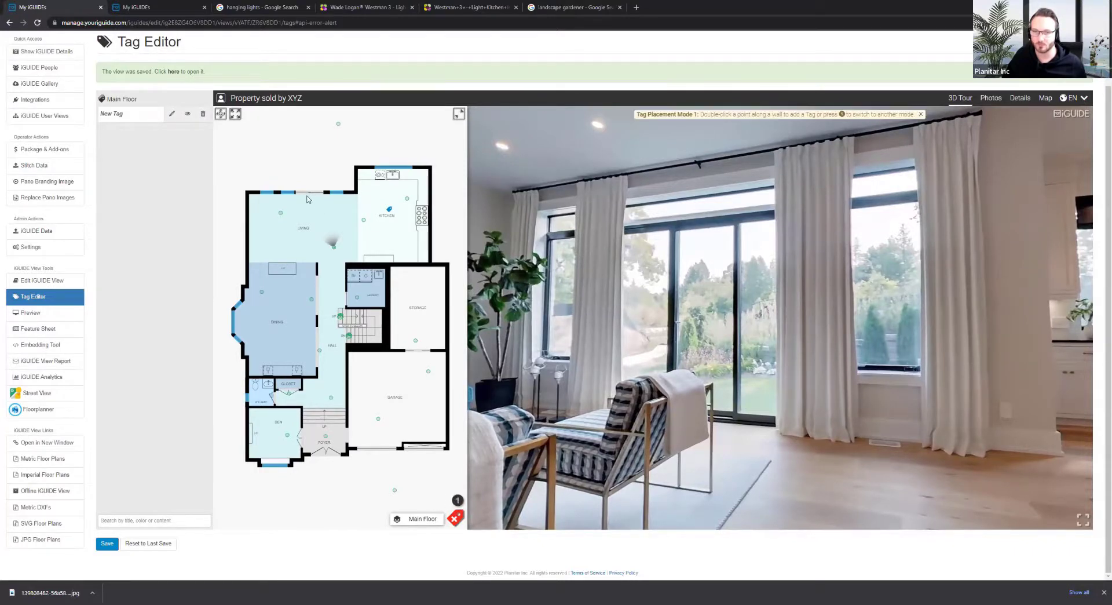
pyautogui.moveTo(651, 285)
pyautogui.mouseDown()
pyautogui.moveTo(688, 273)
pyautogui.moveTo(632, 281)
pyautogui.mouseUp()
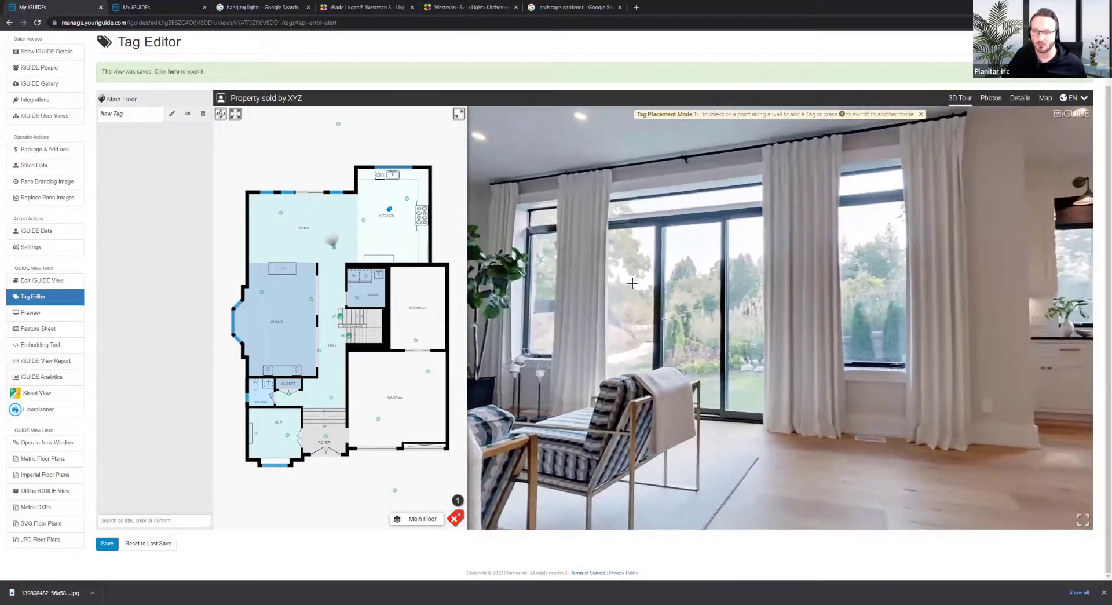
pyautogui.doubleClick(690, 302)
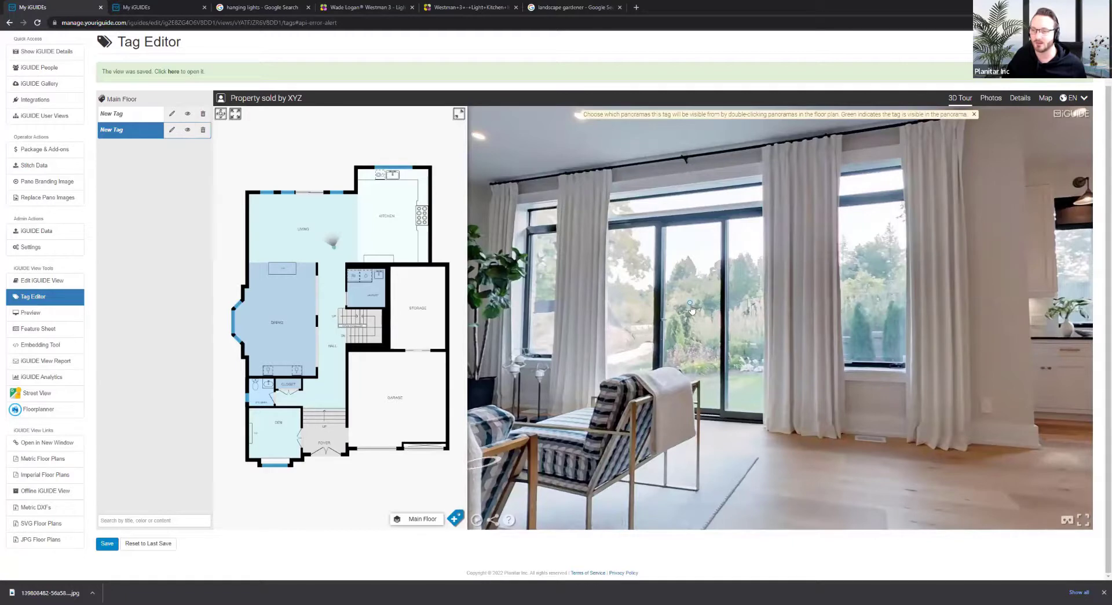
pyautogui.moveTo(697, 326); pyautogui.dragTo(664, 284)
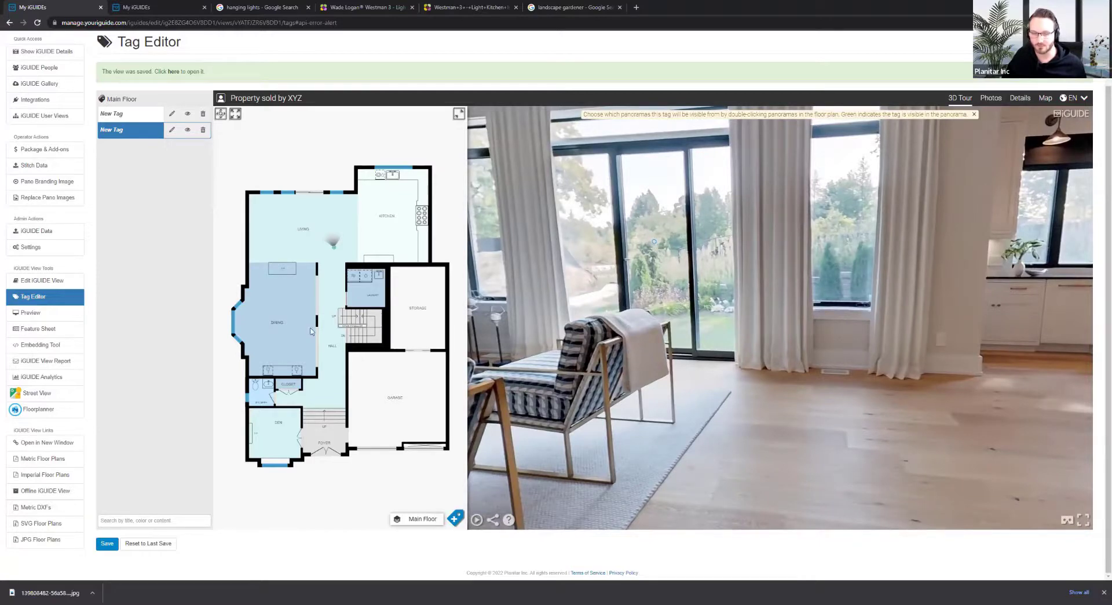
pyautogui.click(204, 129)
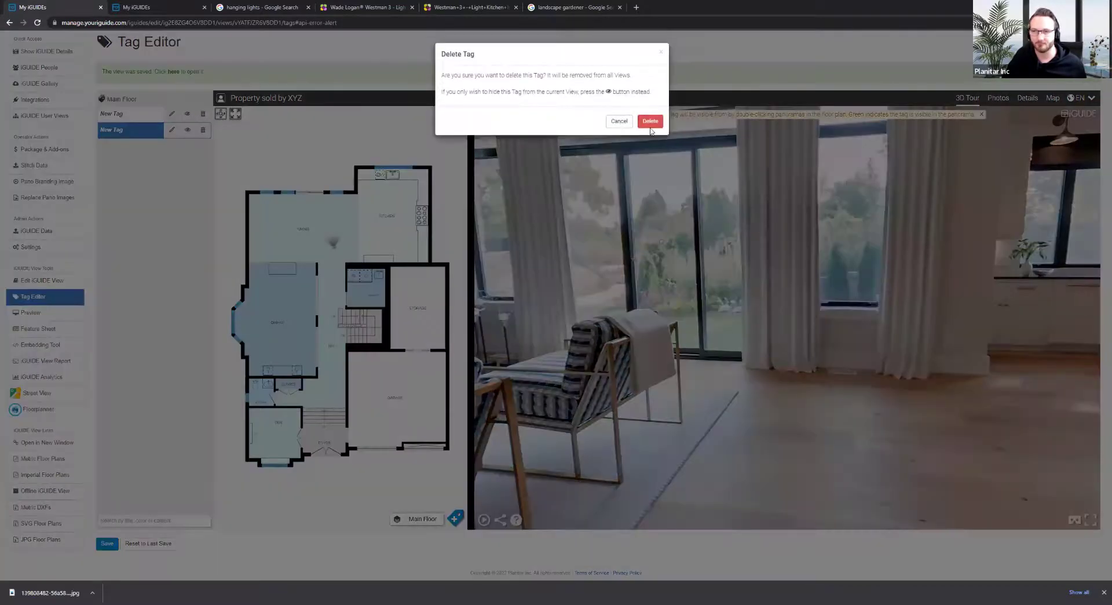
pyautogui.click(650, 122)
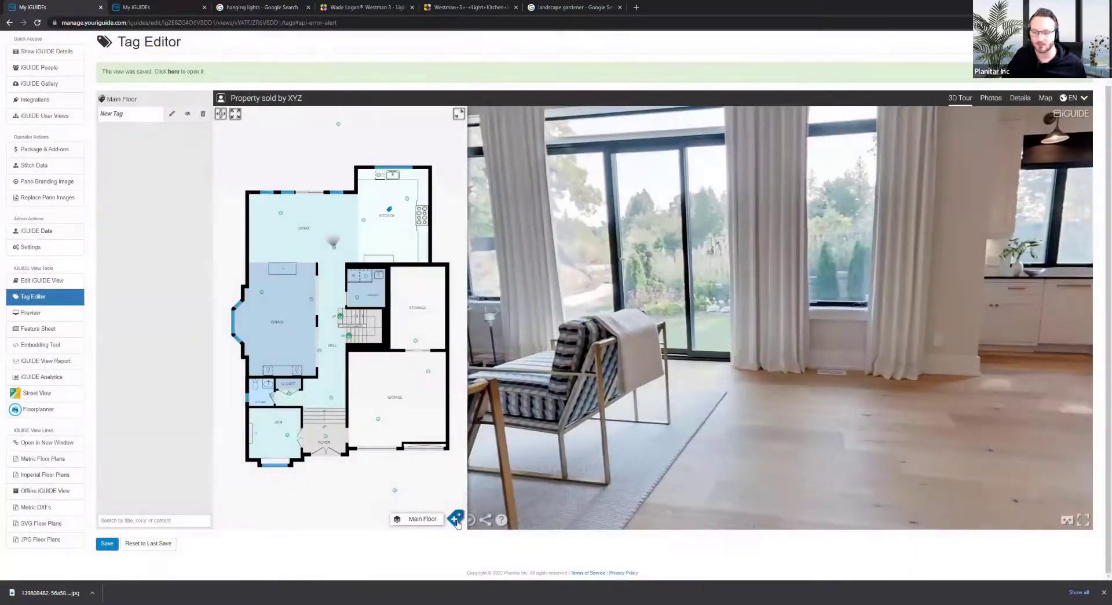
# Place another trial tag along a drawn living-room wall line, delete it, and restart tag placement
pyautogui.click(456, 514)
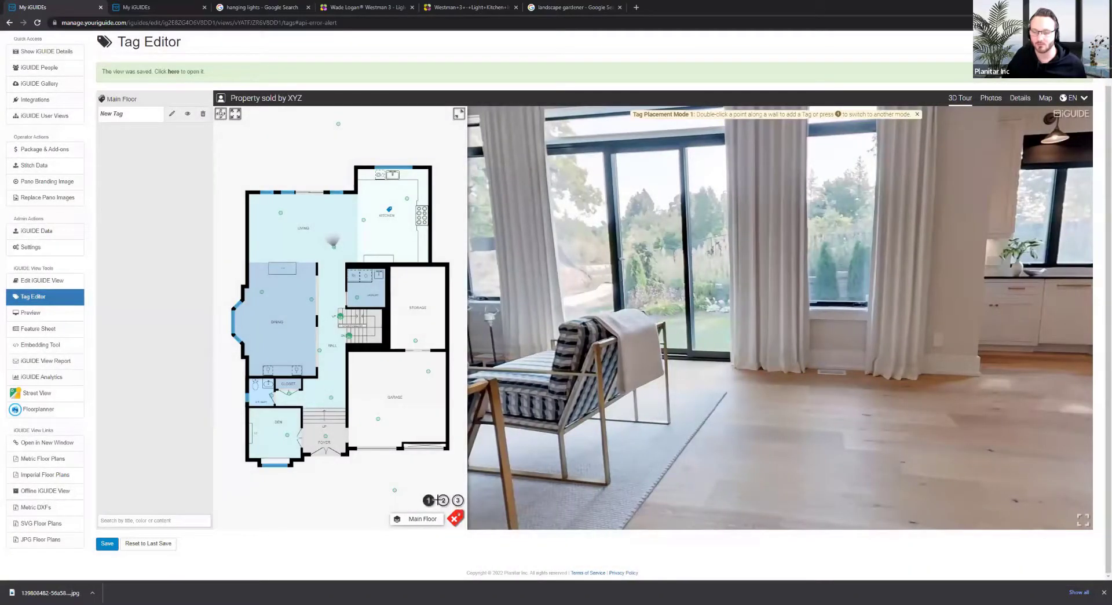
pyautogui.click(457, 502)
pyautogui.moveTo(677, 246); pyautogui.dragTo(645, 270)
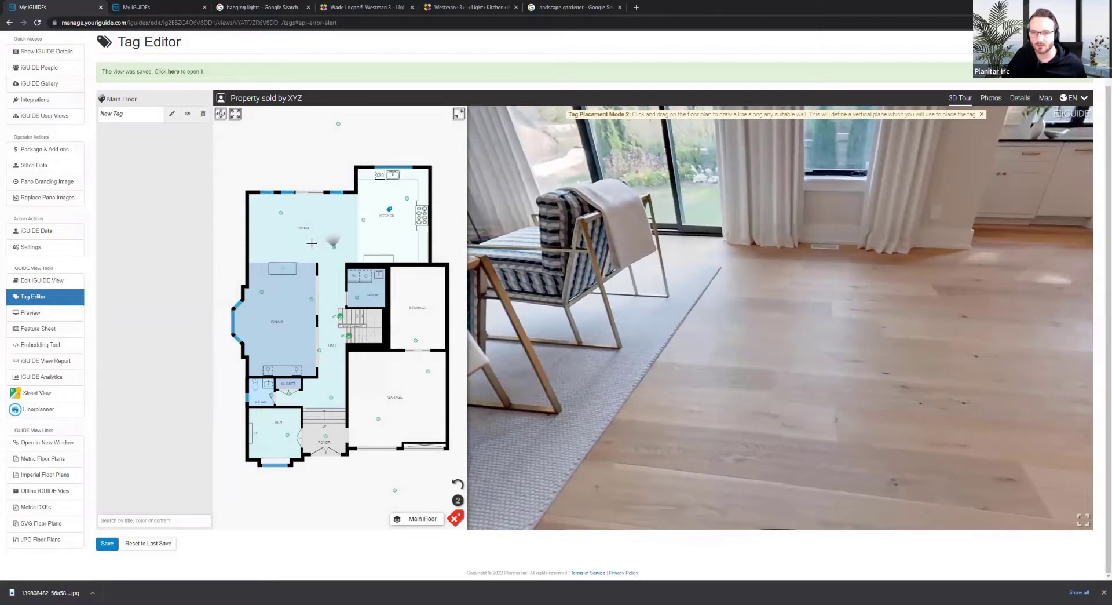
pyautogui.moveTo(306, 244); pyautogui.dragTo(363, 244)
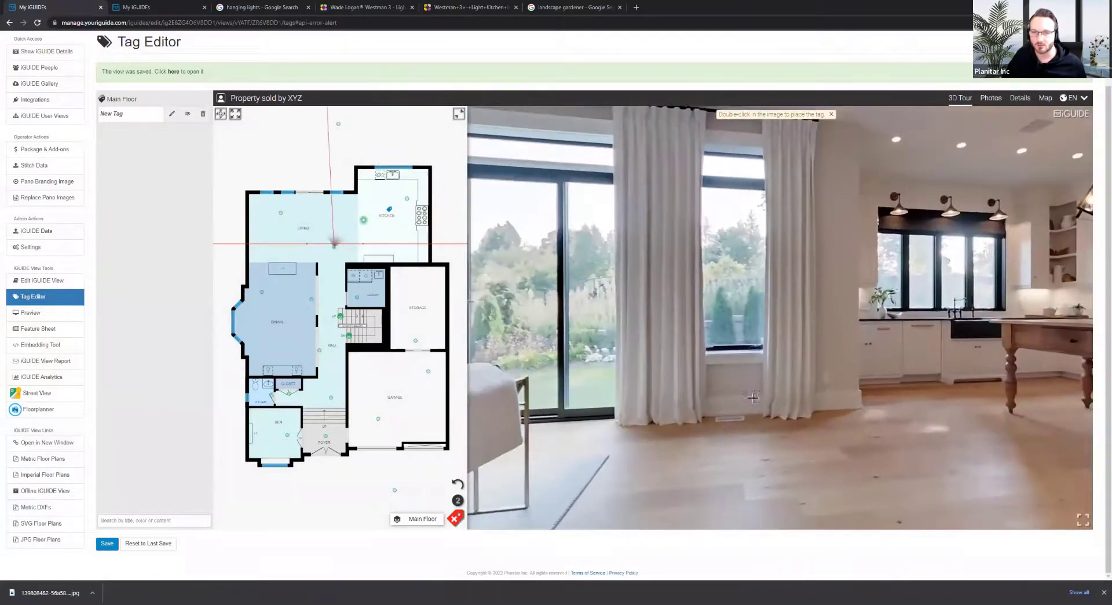
pyautogui.moveTo(753, 398); pyautogui.dragTo(866, 408)
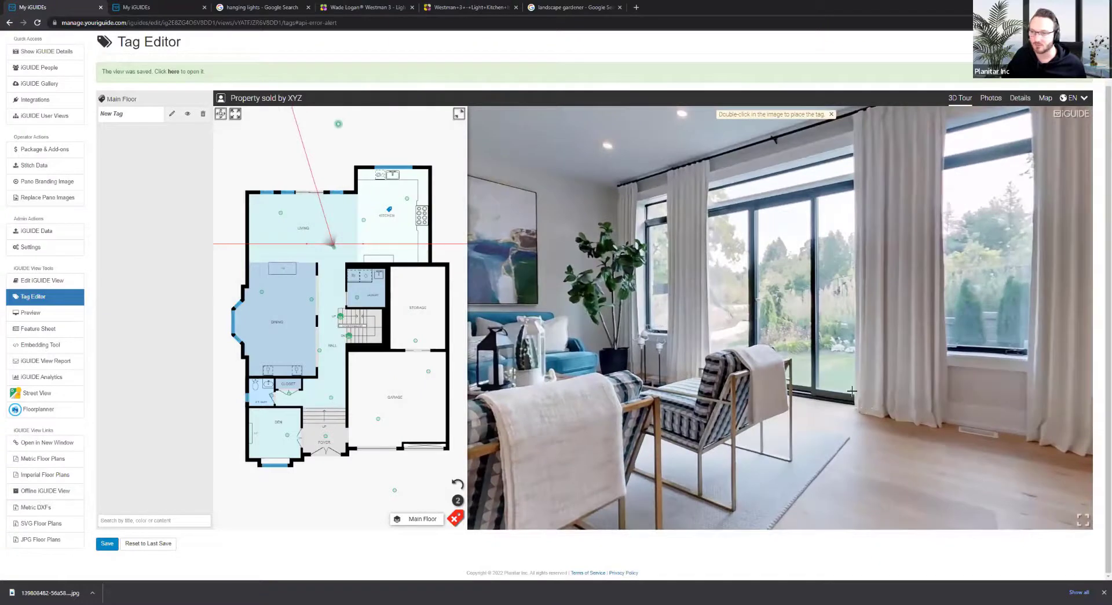
pyautogui.doubleClick(831, 336)
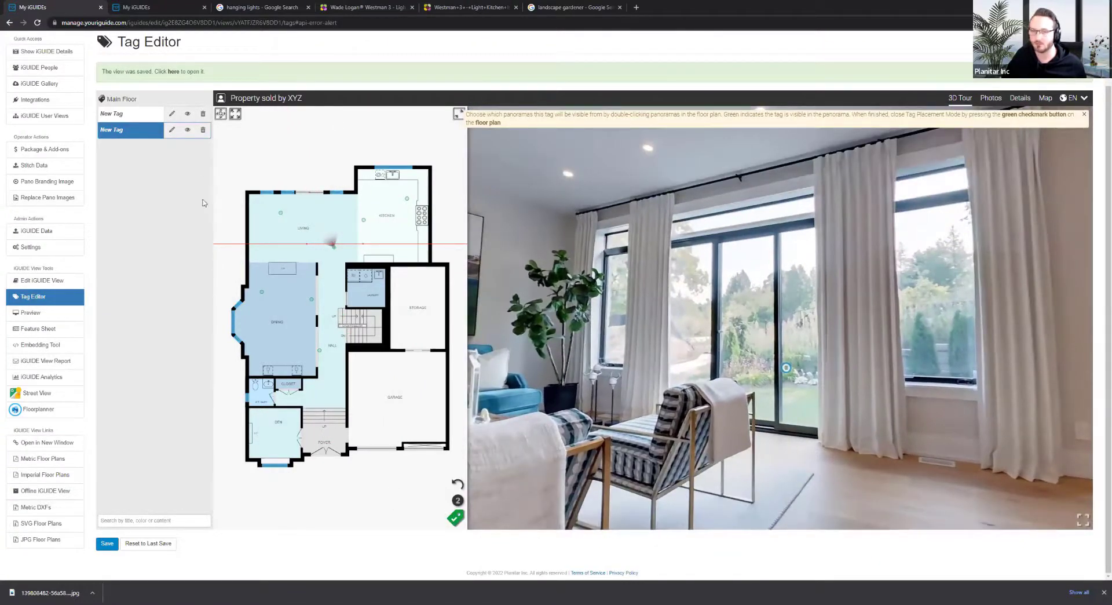
pyautogui.click(204, 130)
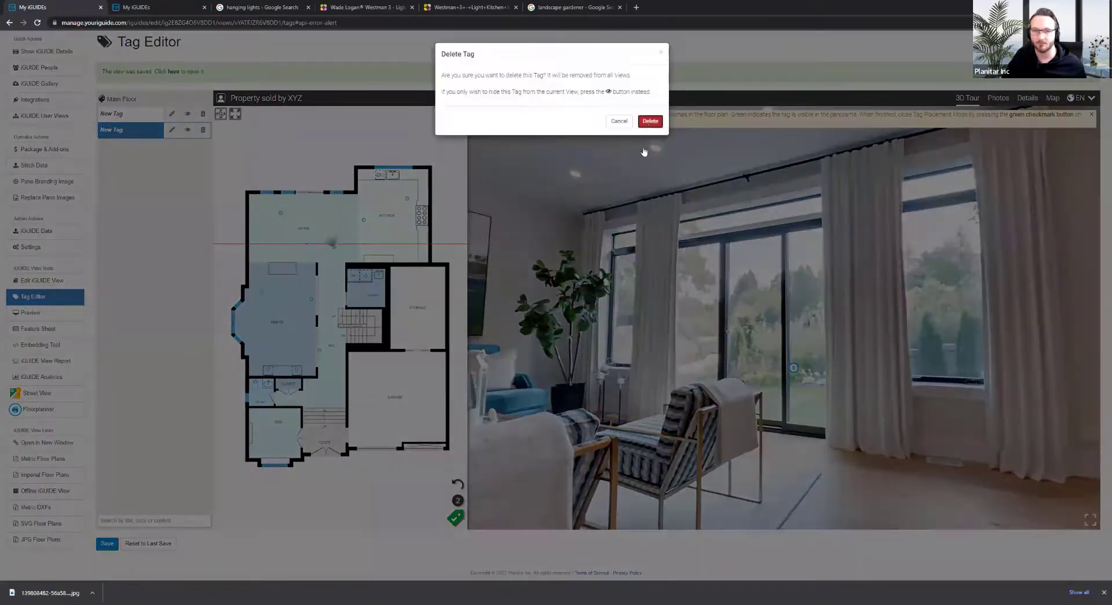
pyautogui.click(651, 120)
pyautogui.moveTo(631, 348); pyautogui.dragTo(421, 449)
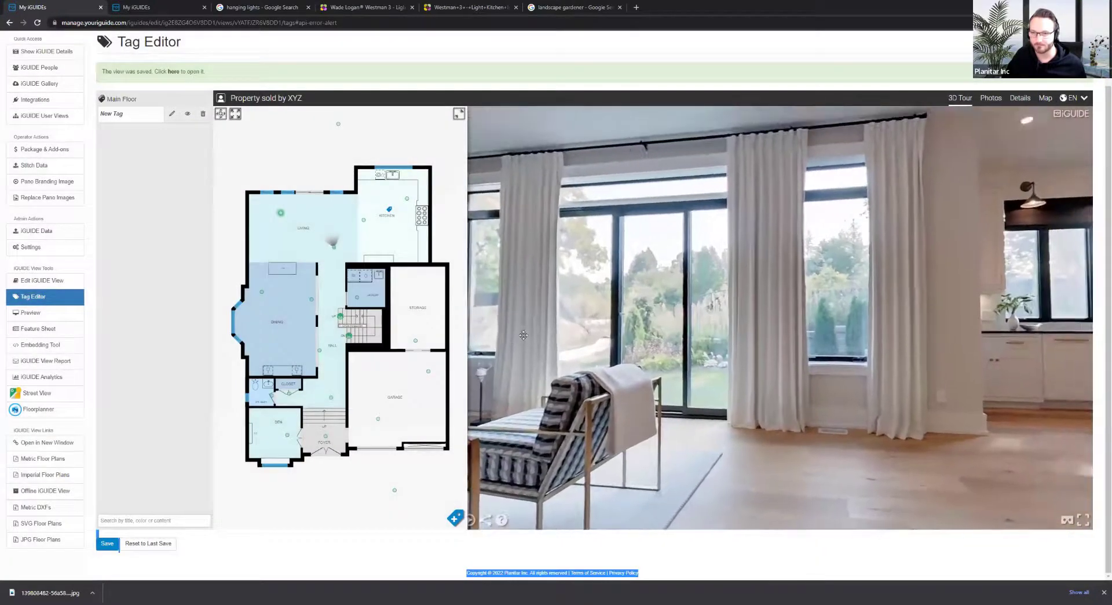
pyautogui.click(457, 515)
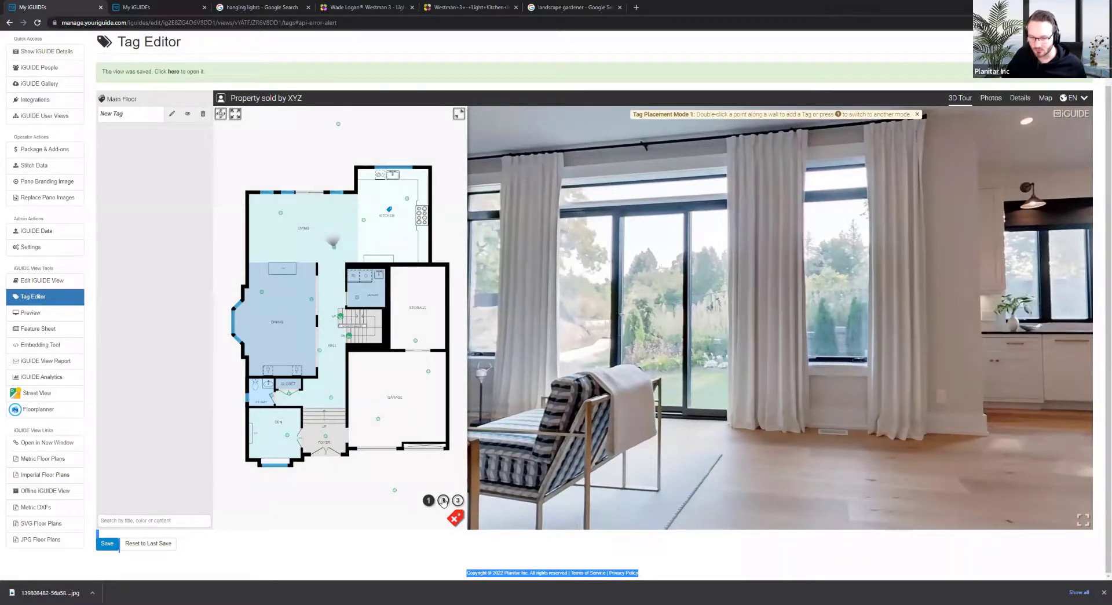
# Draw a wall line across the living room and place a tag on the window
pyautogui.click(442, 499)
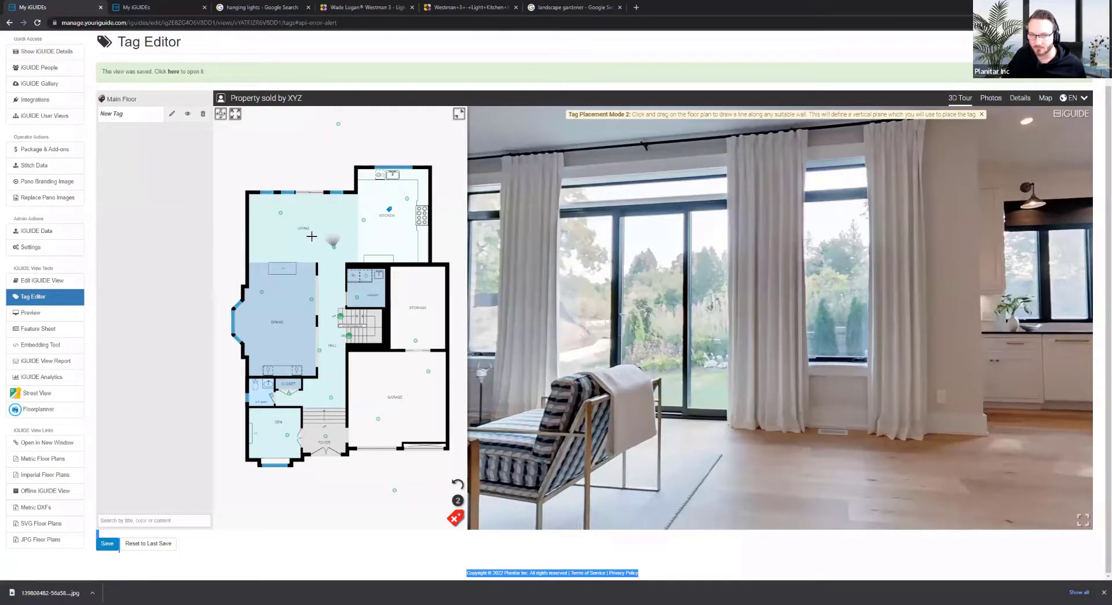
pyautogui.moveTo(289, 235); pyautogui.dragTo(381, 234)
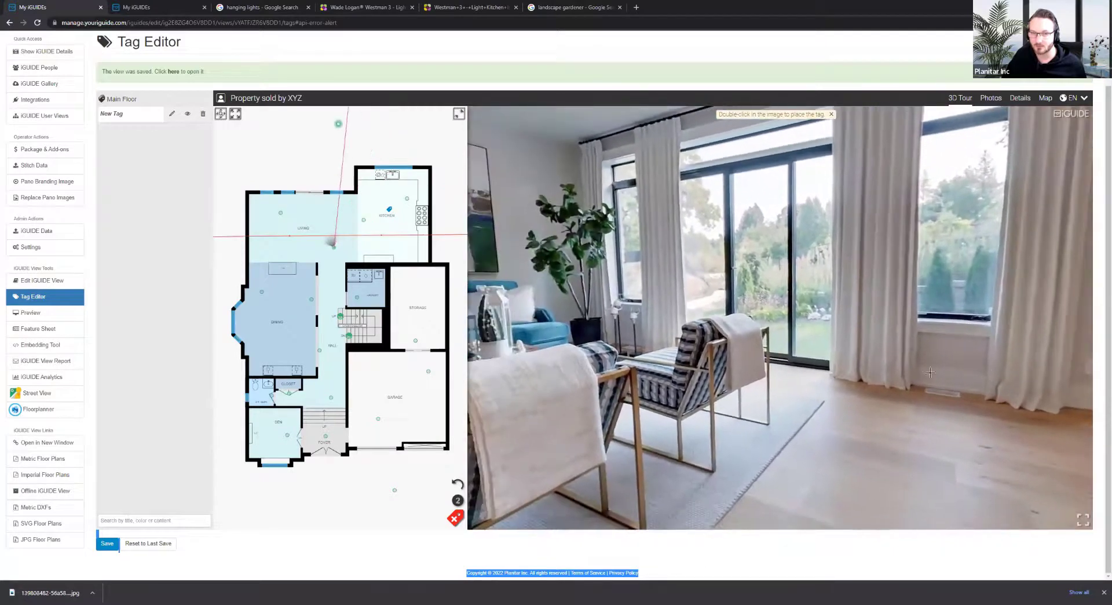
pyautogui.moveTo(817, 237); pyautogui.dragTo(754, 323)
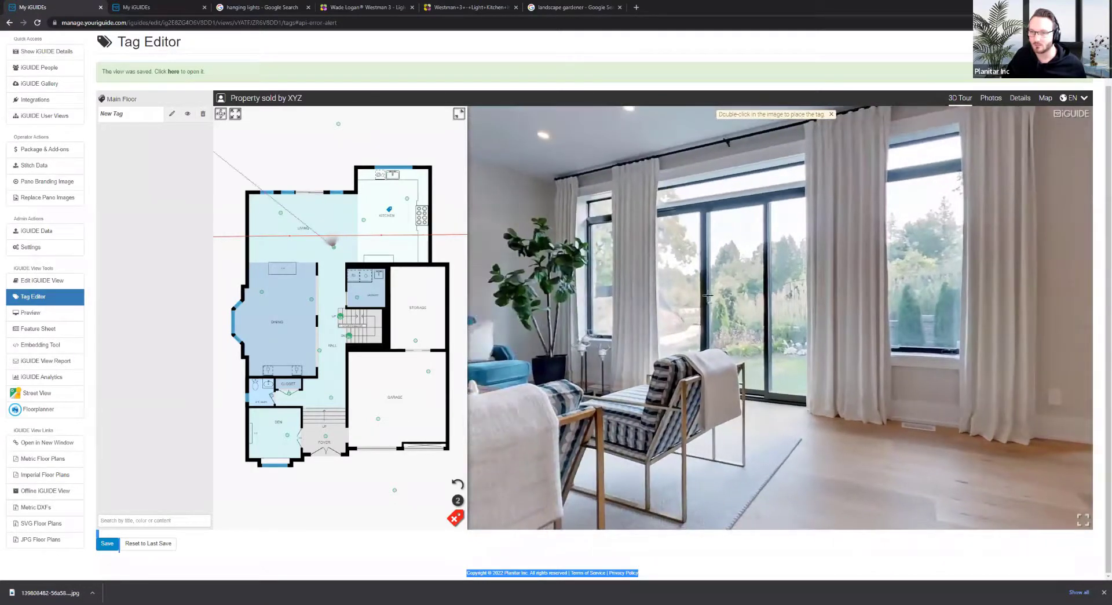
pyautogui.doubleClick(727, 275)
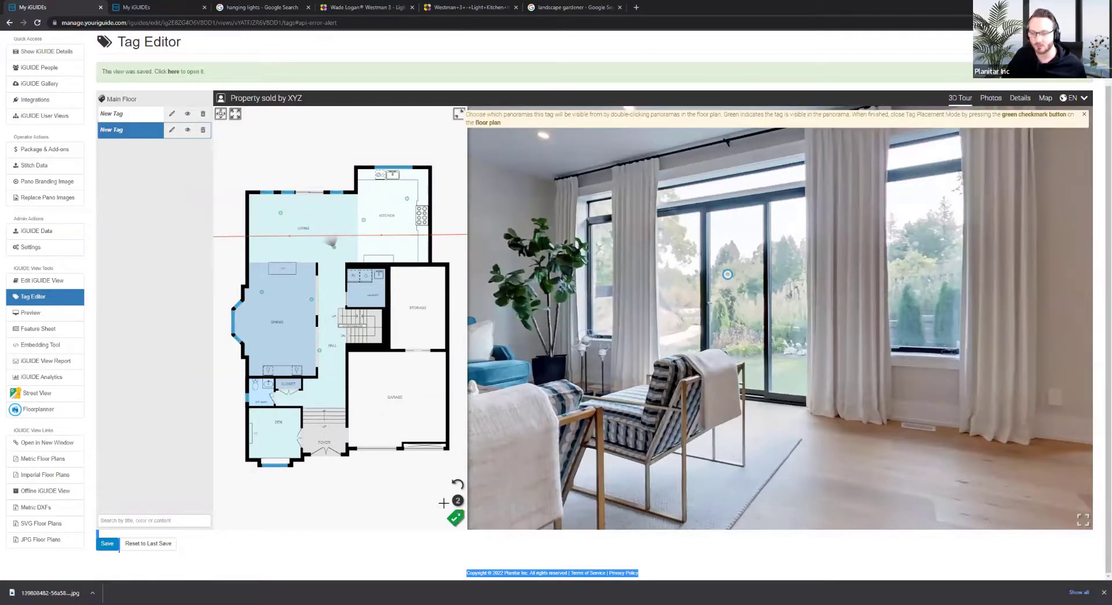
# Set the new tag to an opaque hotspot at 100% opacity and apply
pyautogui.click(172, 130)
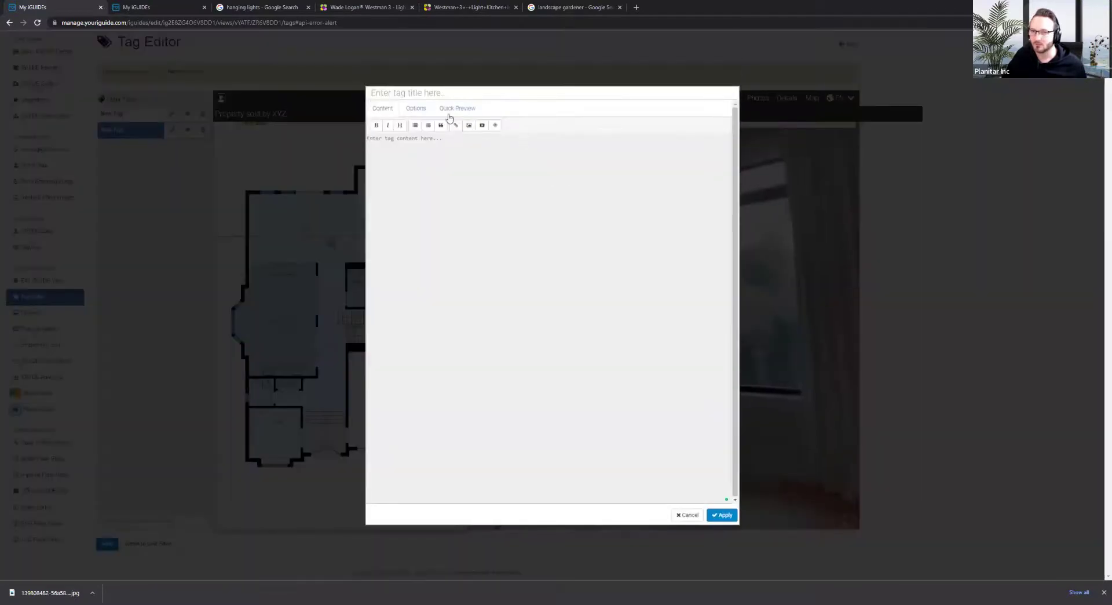
pyautogui.click(416, 108)
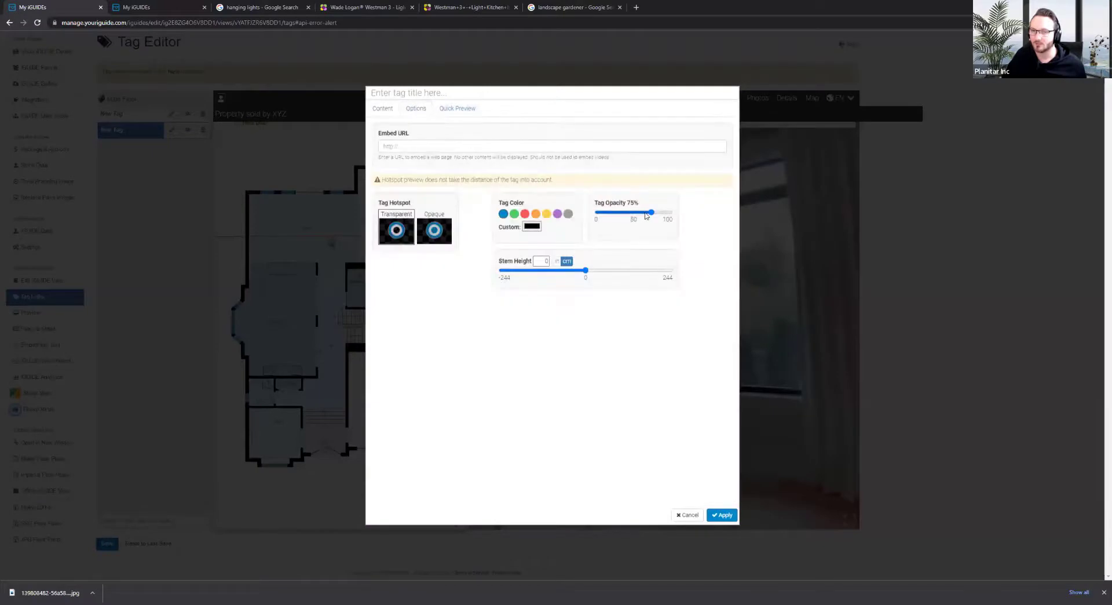
pyautogui.moveTo(652, 213); pyautogui.dragTo(672, 213)
pyautogui.click(446, 234)
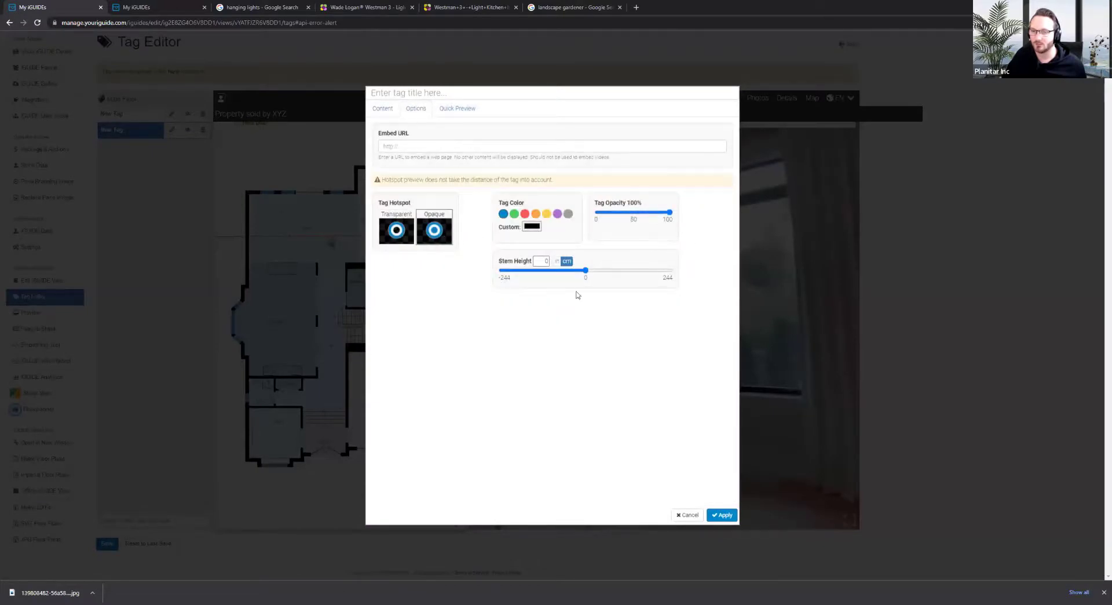
pyautogui.click(716, 516)
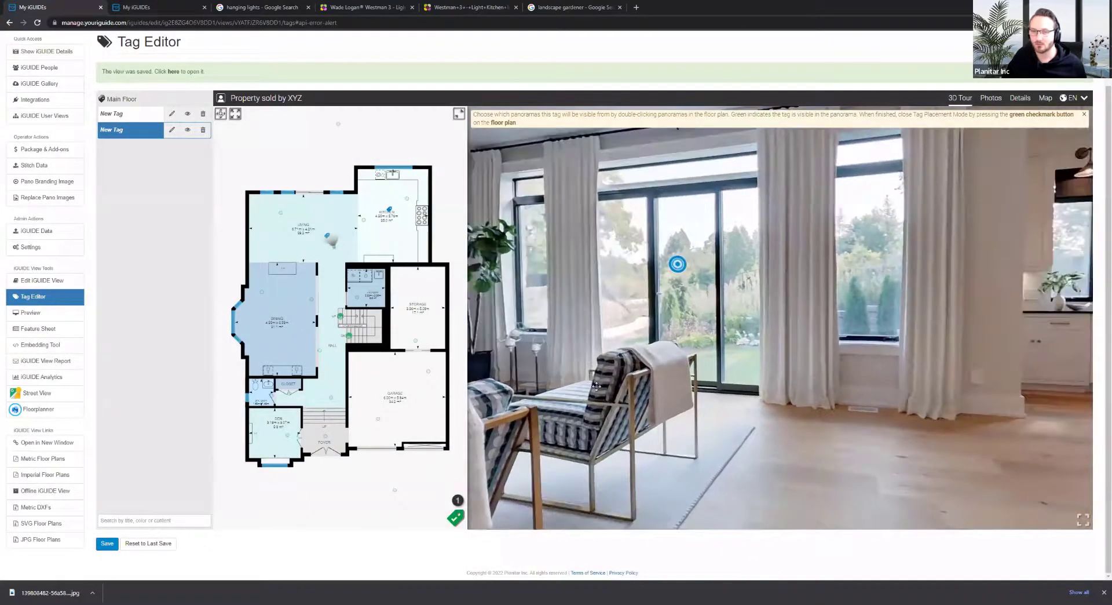
# Finish the tag and preview it from the kitchen and living-room panoramas
pyautogui.click(454, 518)
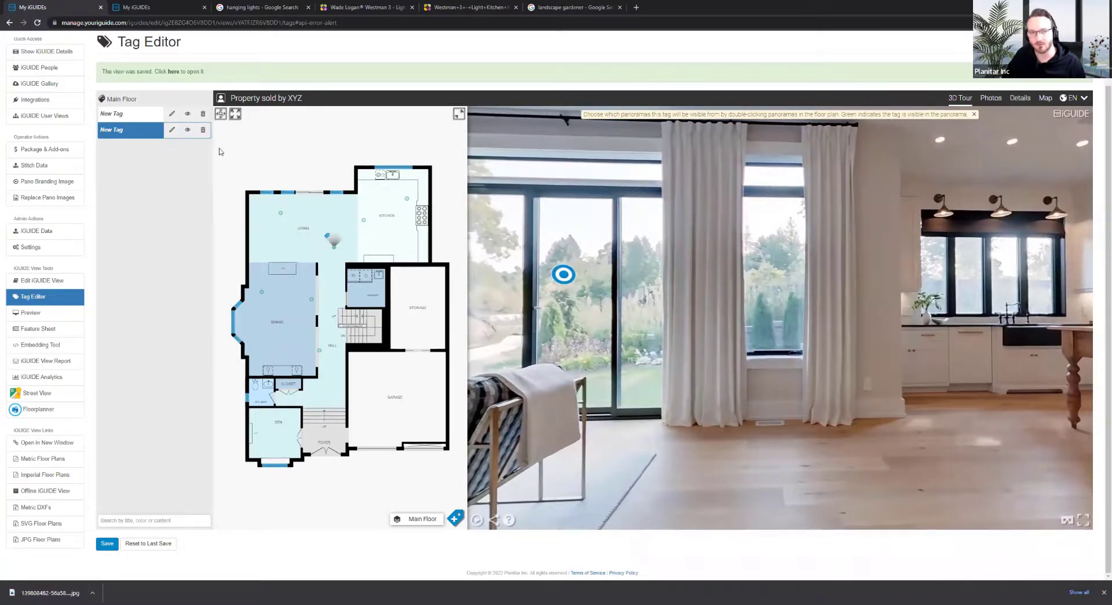
pyautogui.click(364, 221)
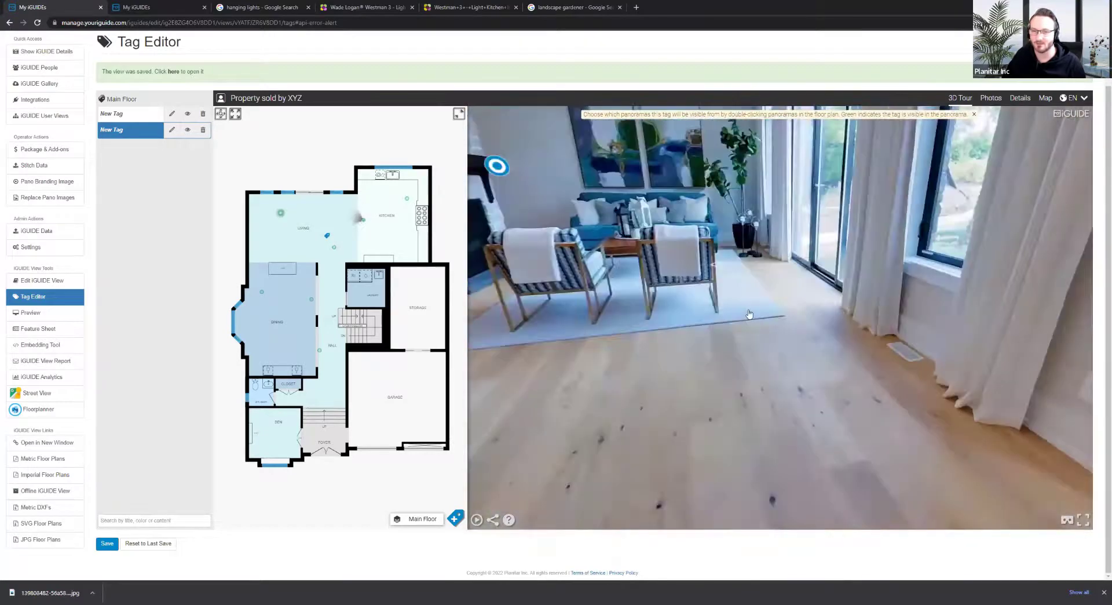
pyautogui.click(749, 314)
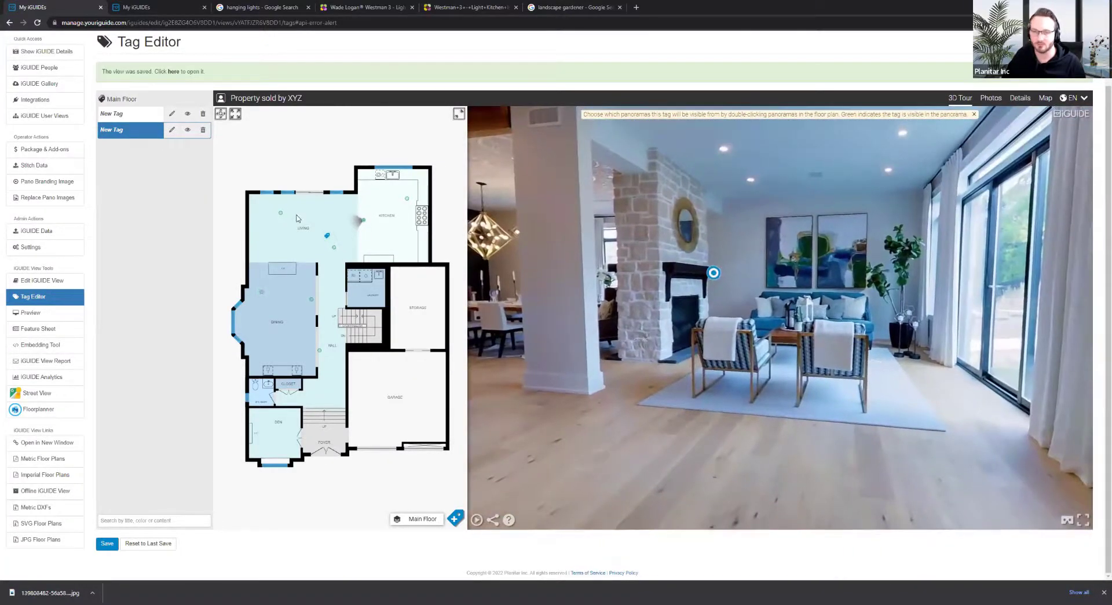
# Delete the second New Tag and move to another living-room panorama facing the windows
pyautogui.click(203, 130)
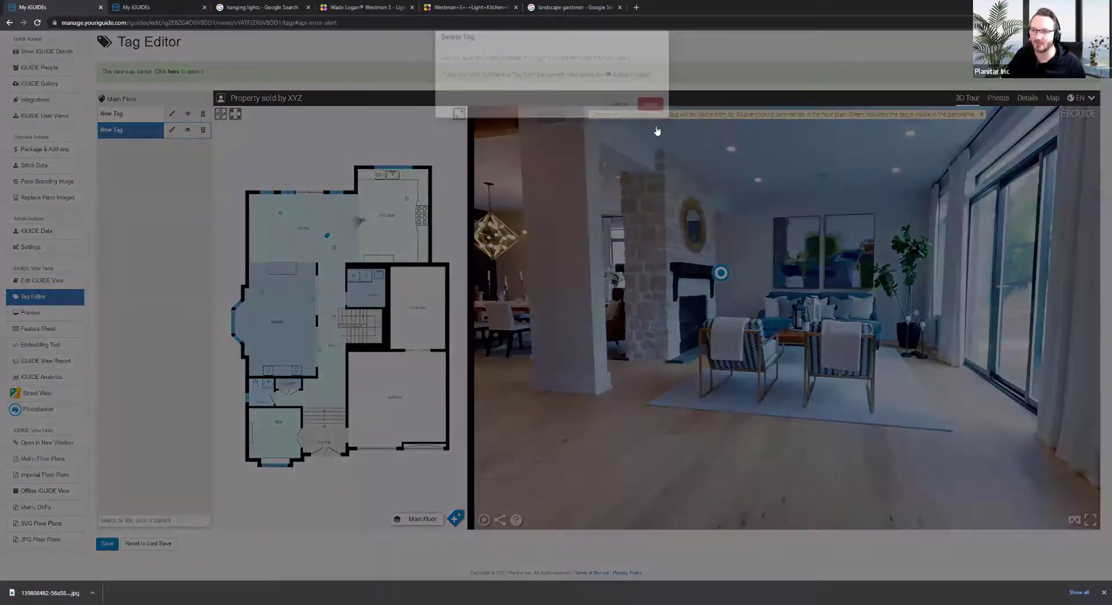
pyautogui.click(656, 126)
pyautogui.moveTo(565, 484); pyautogui.dragTo(451, 419)
pyautogui.click(334, 246)
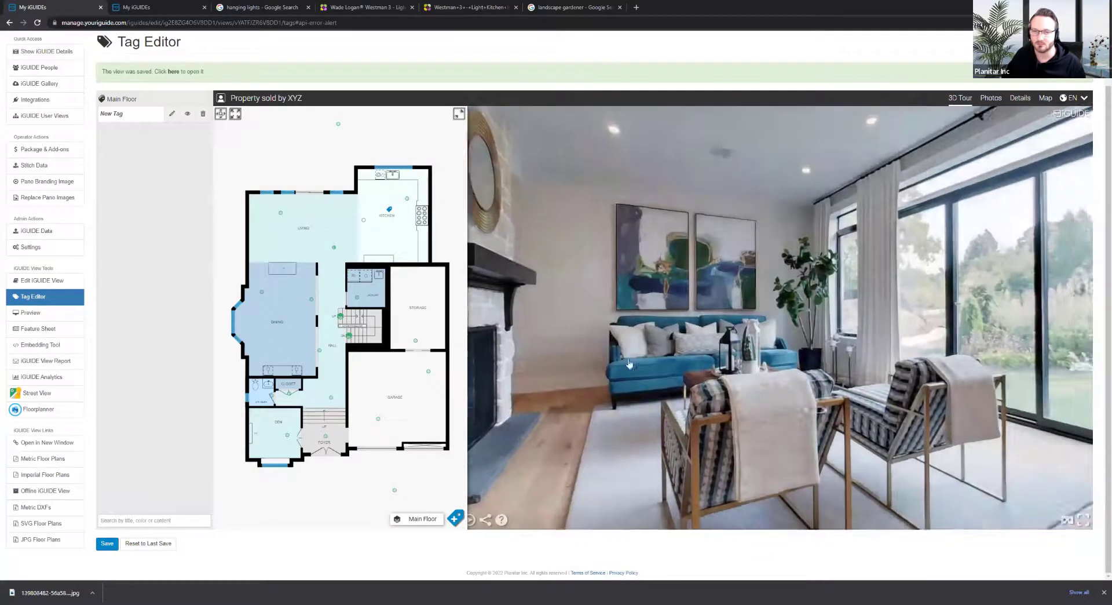
pyautogui.moveTo(895, 348); pyautogui.dragTo(673, 343)
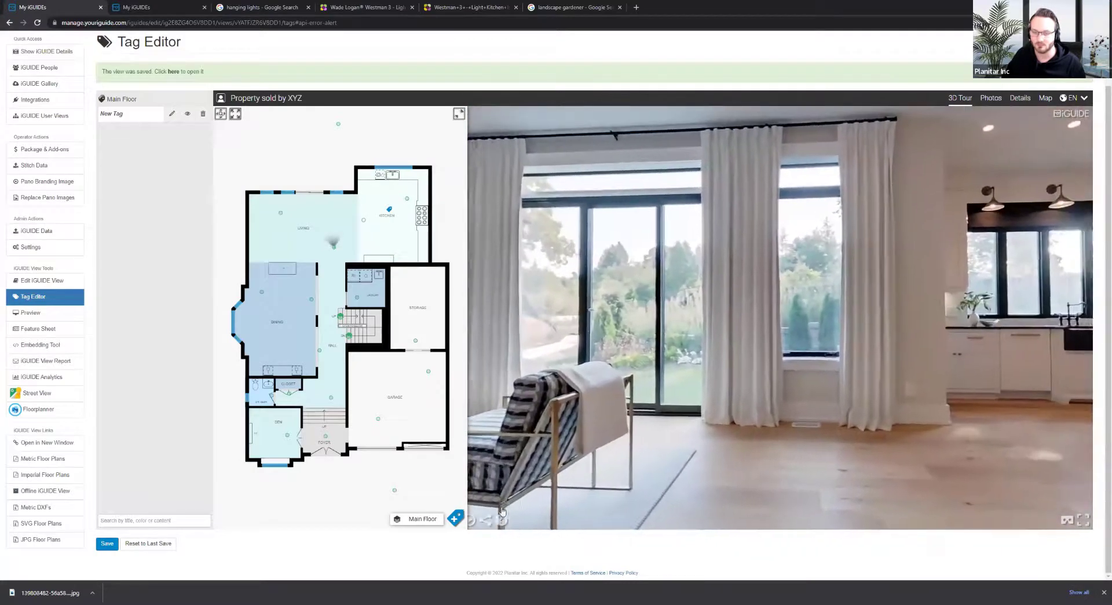
pyautogui.click(455, 517)
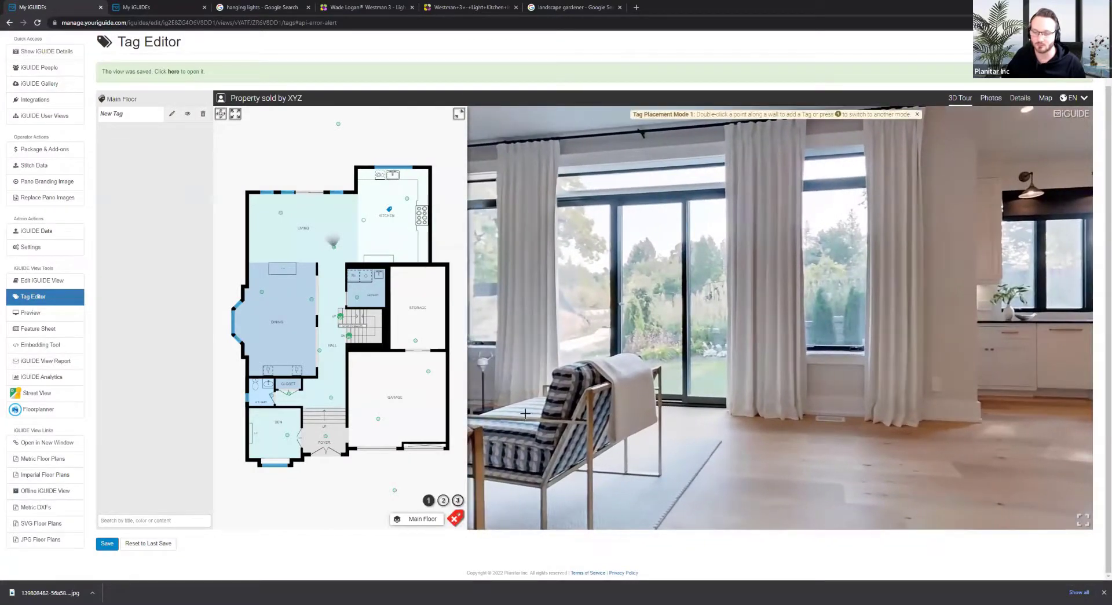
# Place a tag on the living-room window, choose Opaque hotspot at 100% opacity, and apply
pyautogui.doubleClick(647, 257)
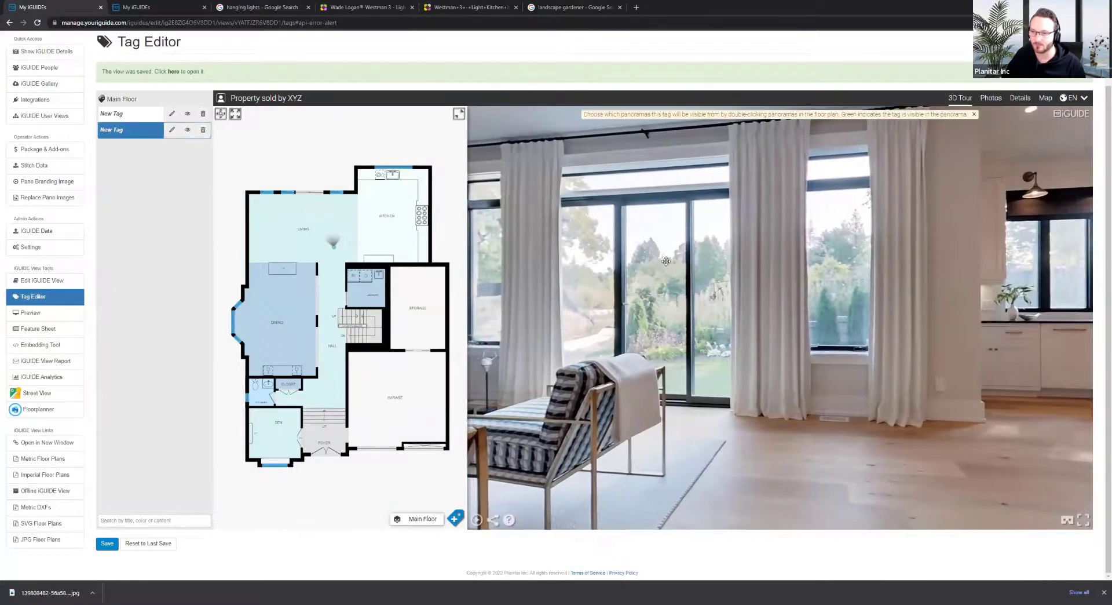
pyautogui.click(172, 130)
pyautogui.click(422, 108)
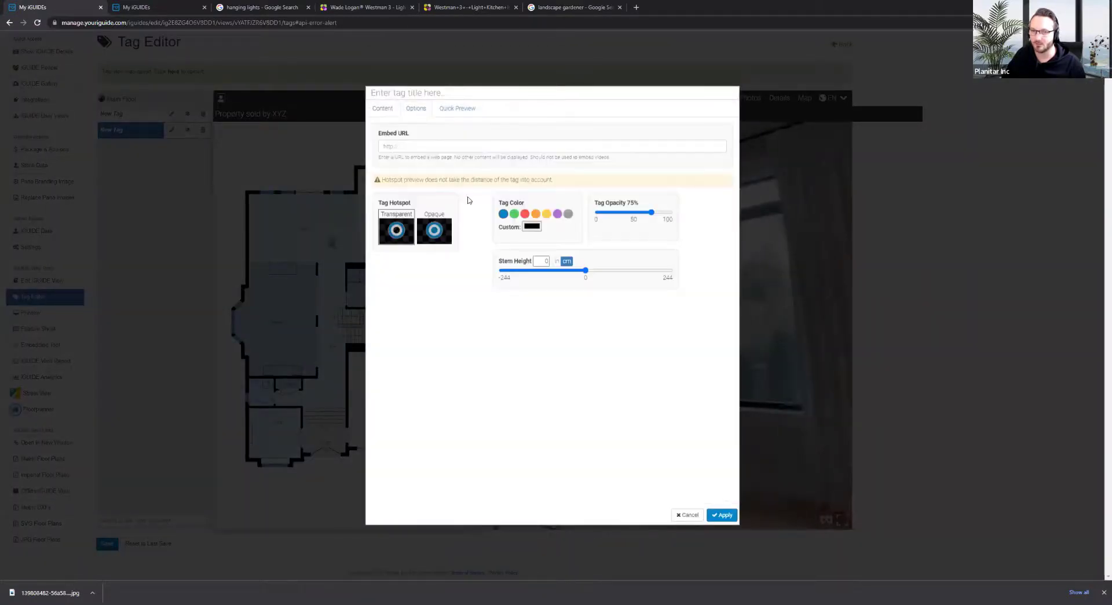
pyautogui.click(440, 224)
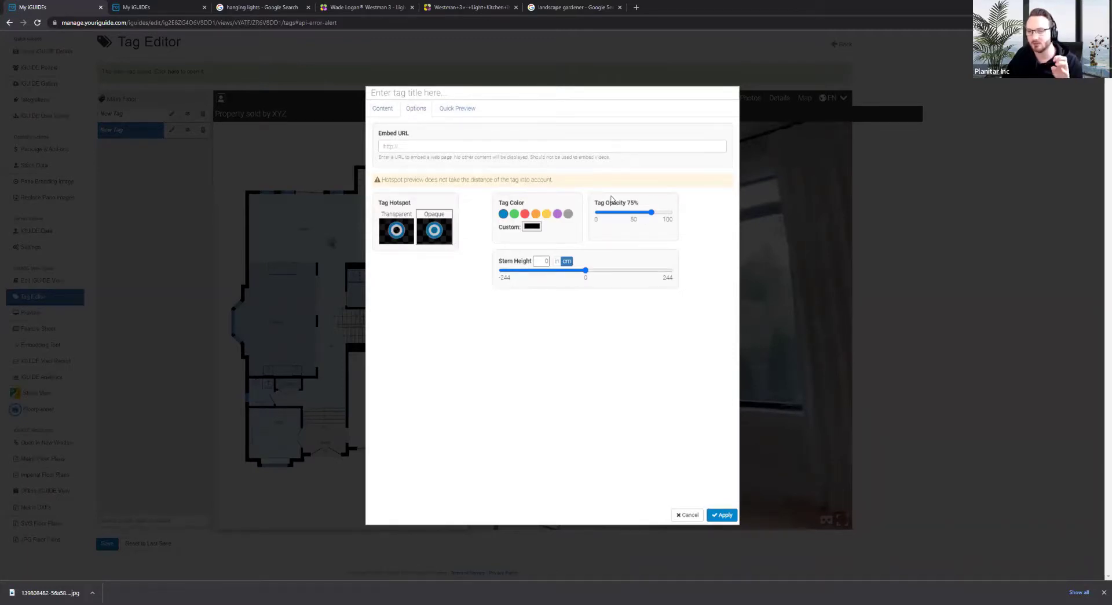
pyautogui.moveTo(652, 214); pyautogui.dragTo(693, 223)
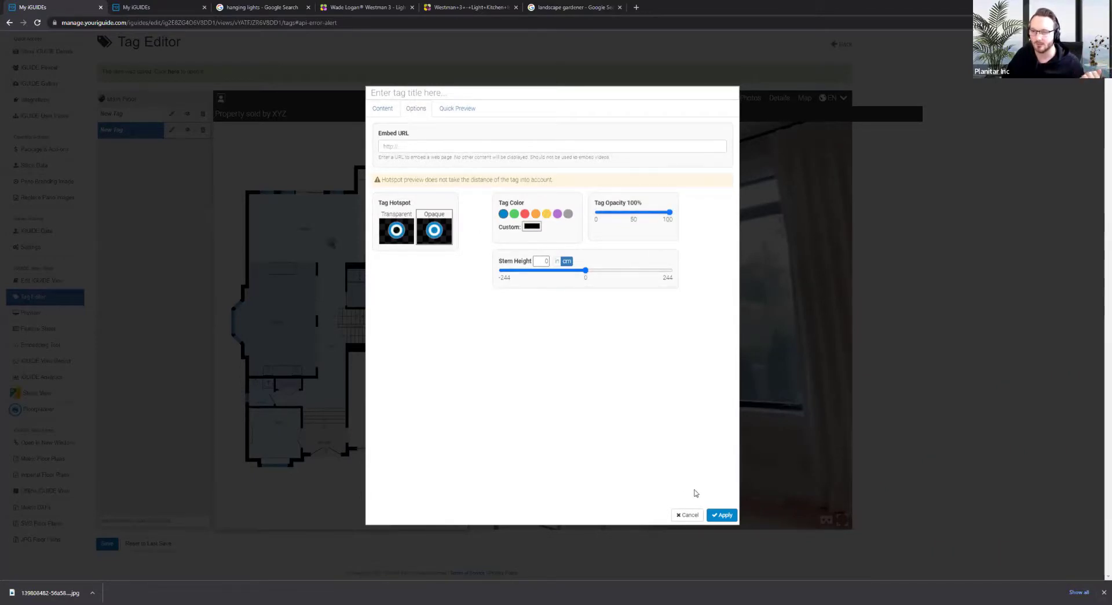
pyautogui.click(721, 516)
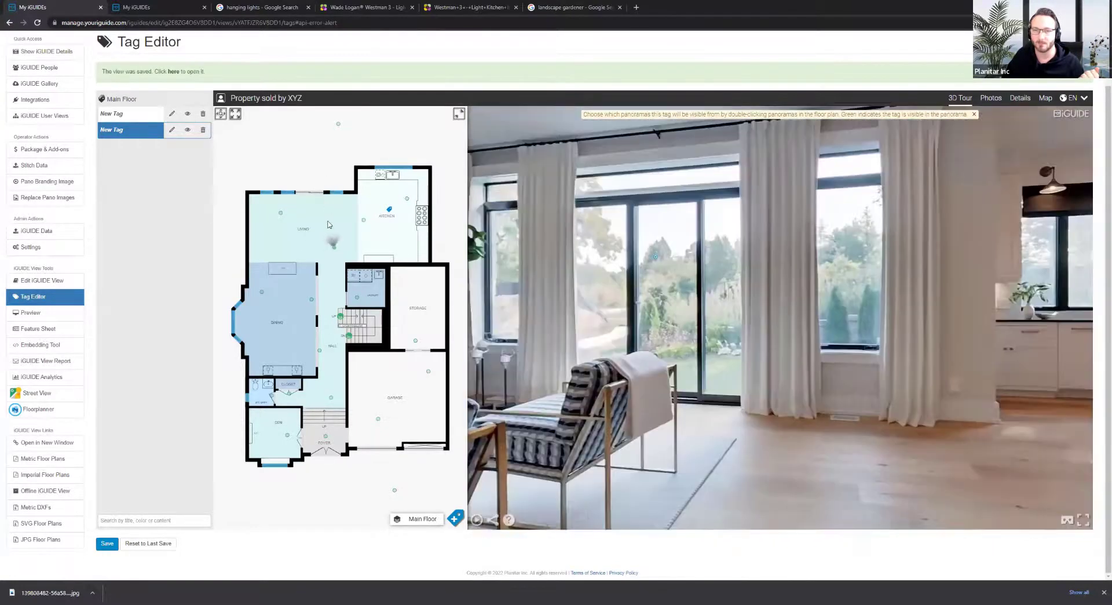
# Delete the second New Tag from all views via the Delete Tag confirmation
pyautogui.rightClick(327, 242)
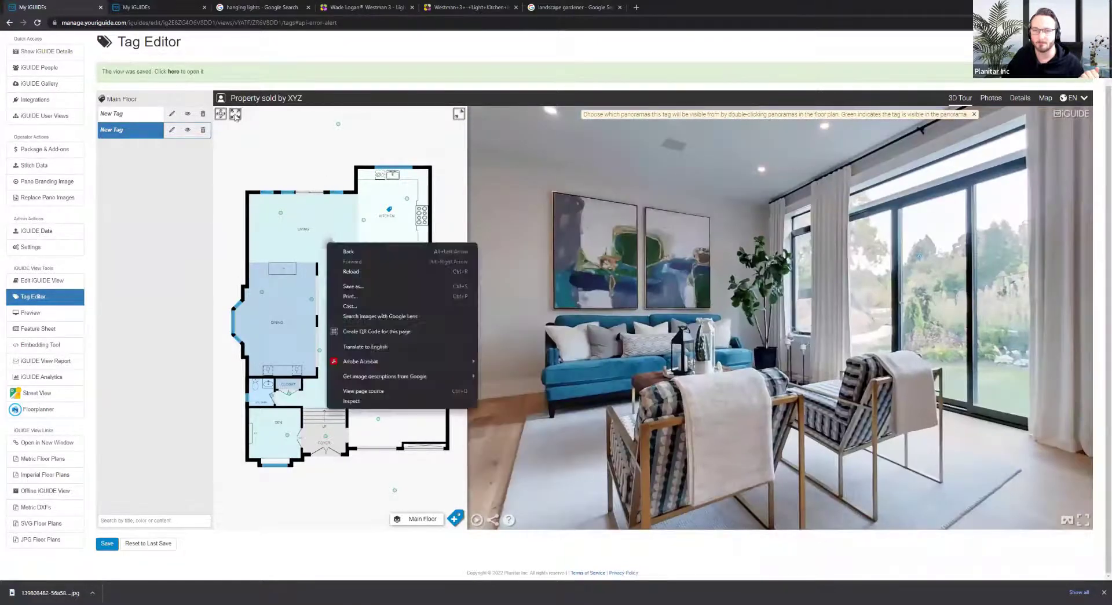
pyautogui.click(232, 115)
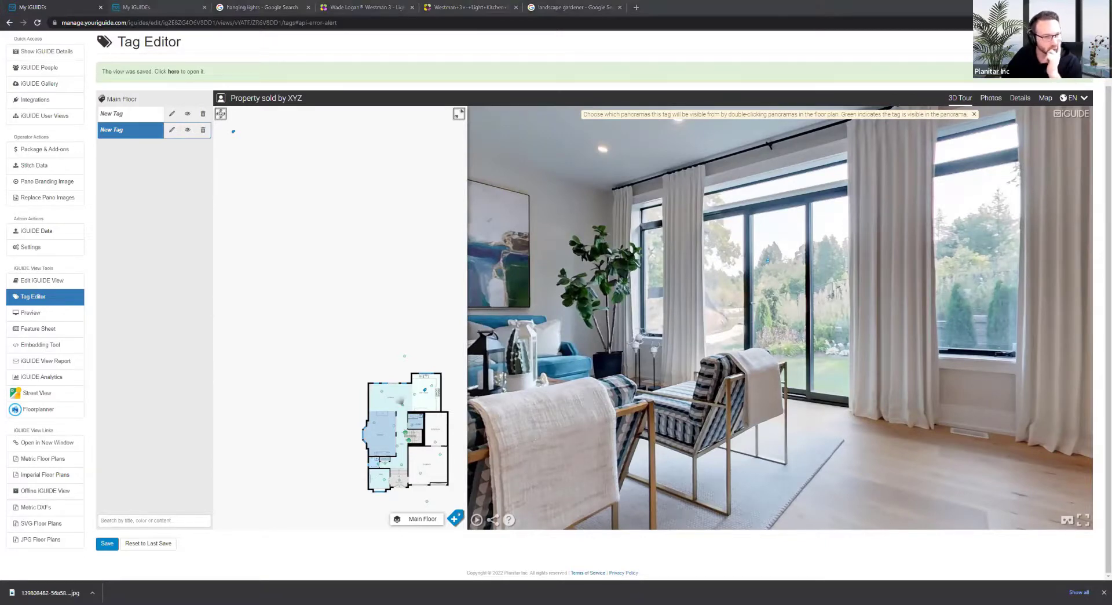
pyautogui.moveTo(463, 254); pyautogui.dragTo(457, 273)
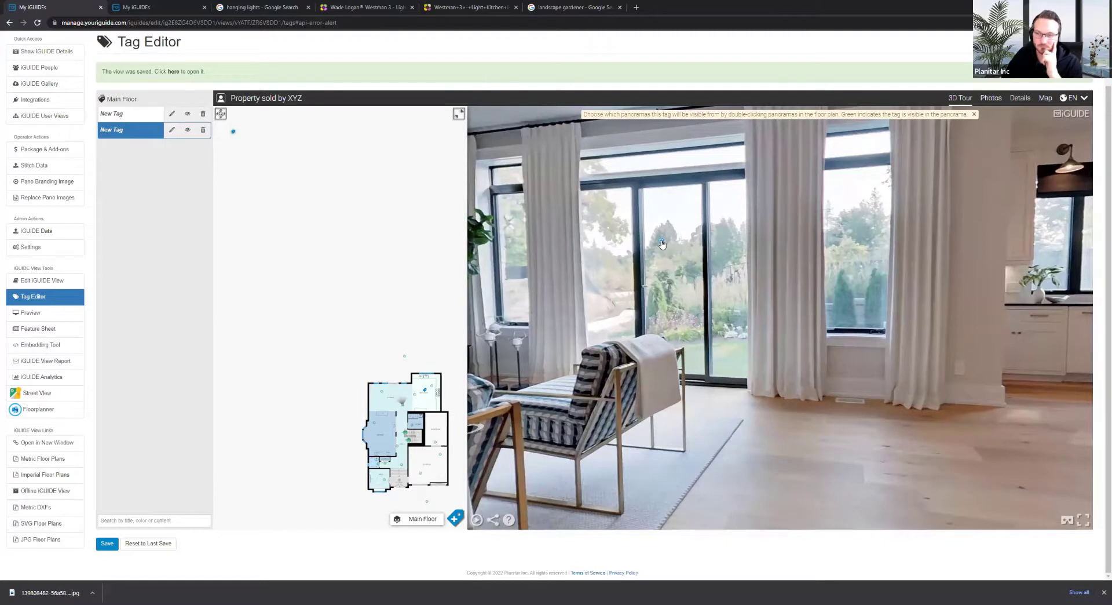
pyautogui.click(456, 520)
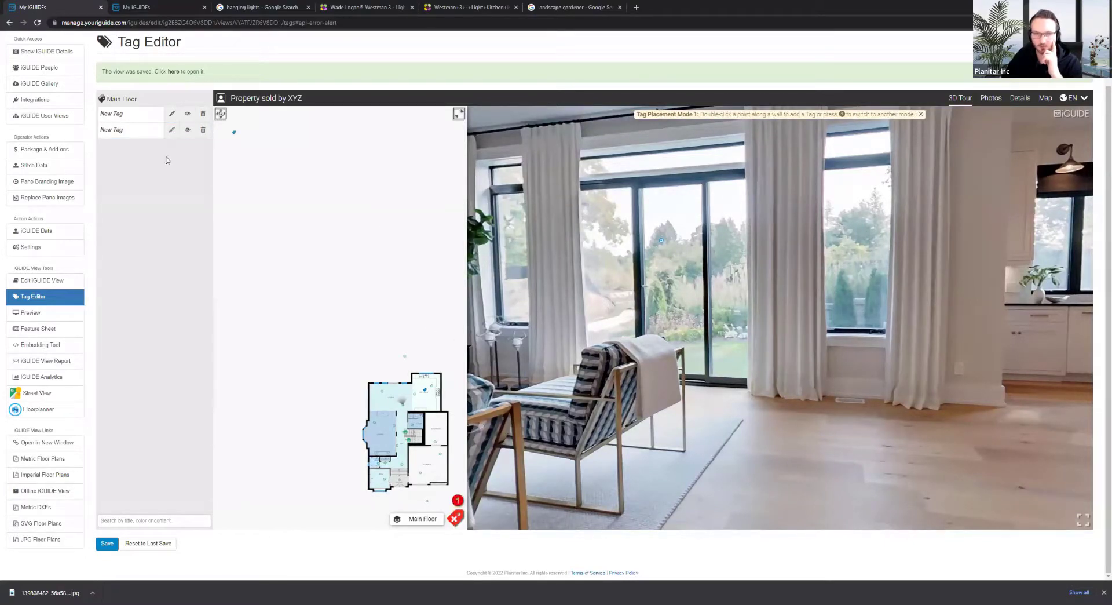
pyautogui.click(205, 131)
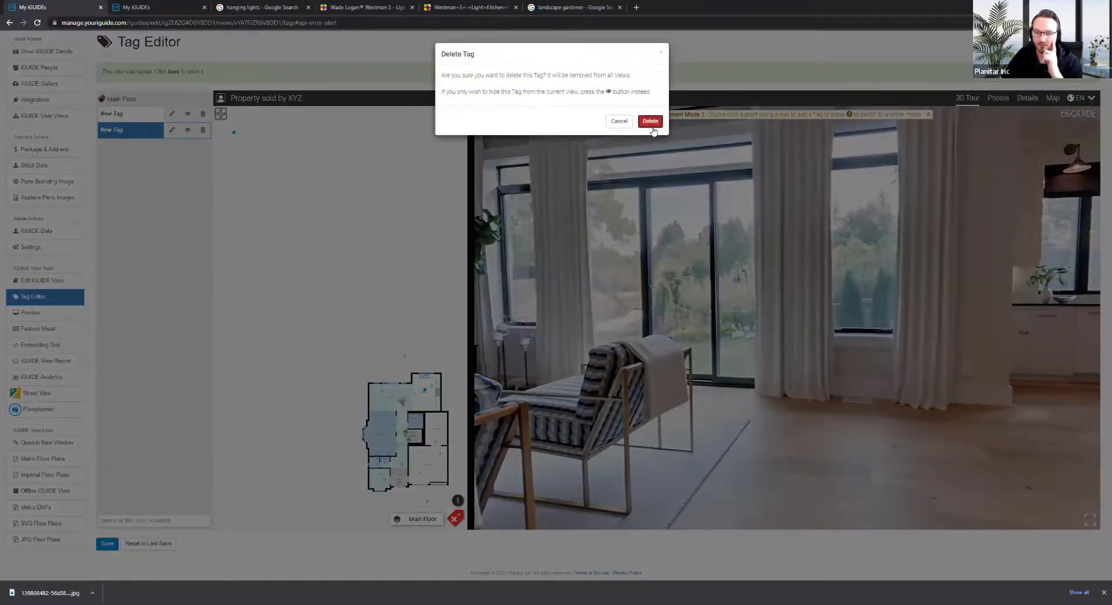
pyautogui.click(651, 126)
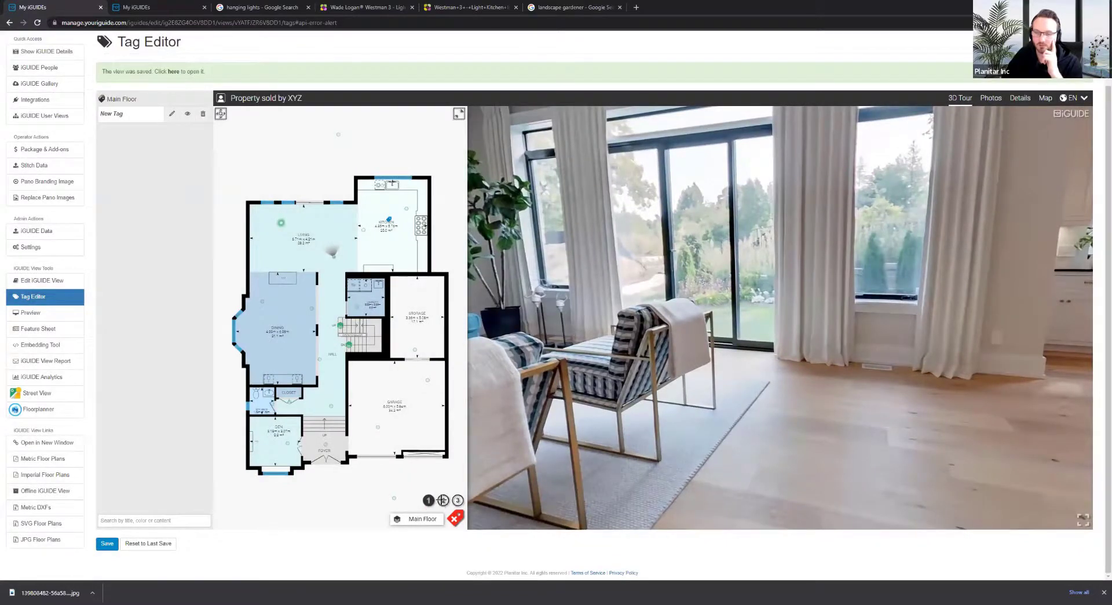
# In wall-line placement mode, trace a line along the living room's top wall
pyautogui.click(443, 499)
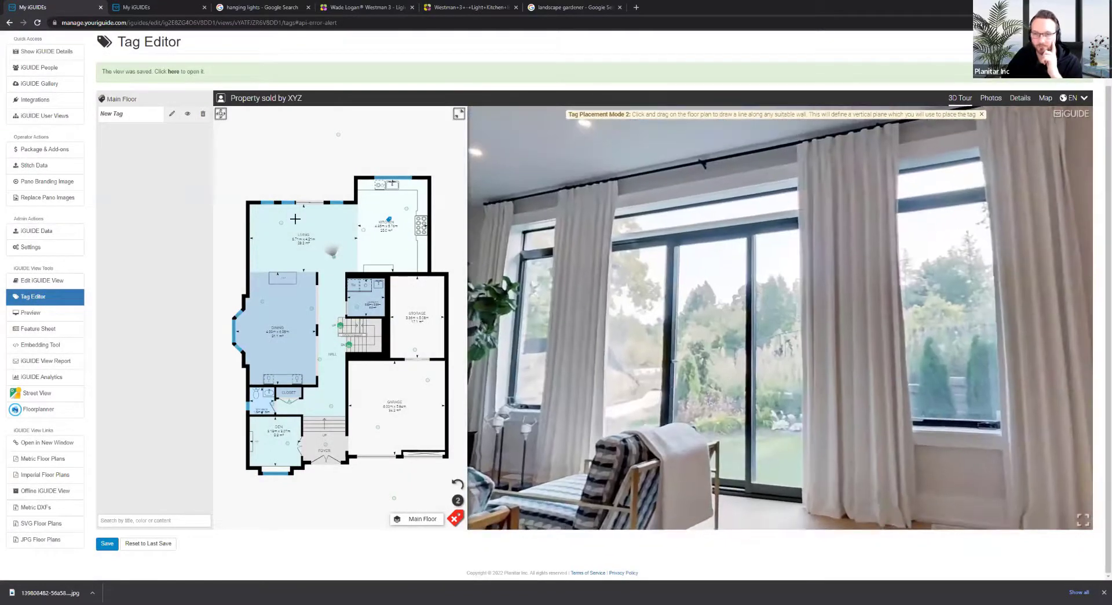
pyautogui.click(220, 114)
pyautogui.scroll(5, 295, 207)
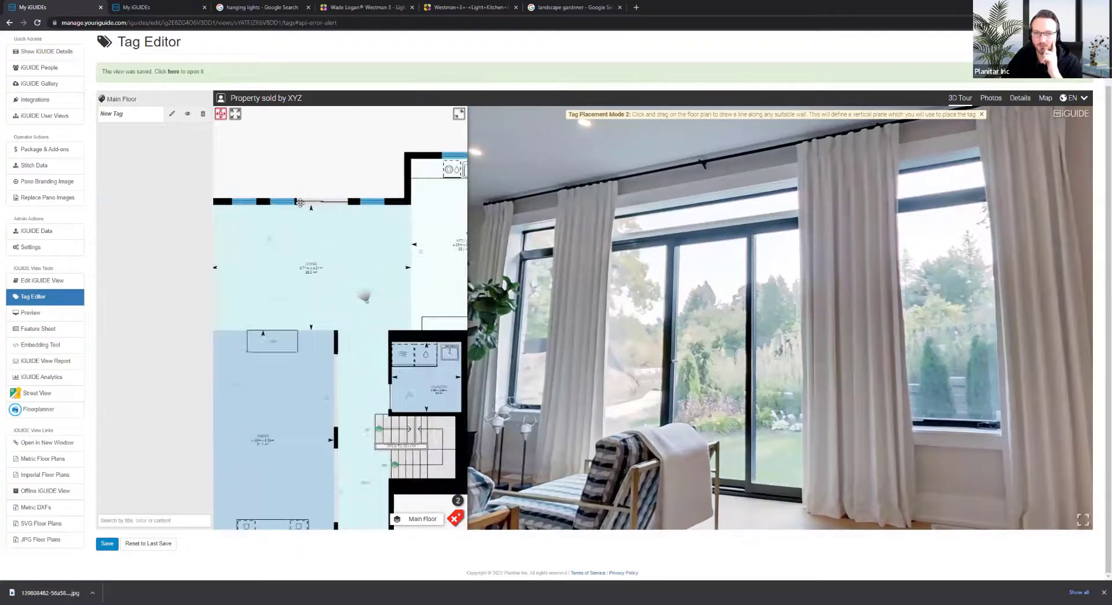
pyautogui.scroll(-2, 342, 231)
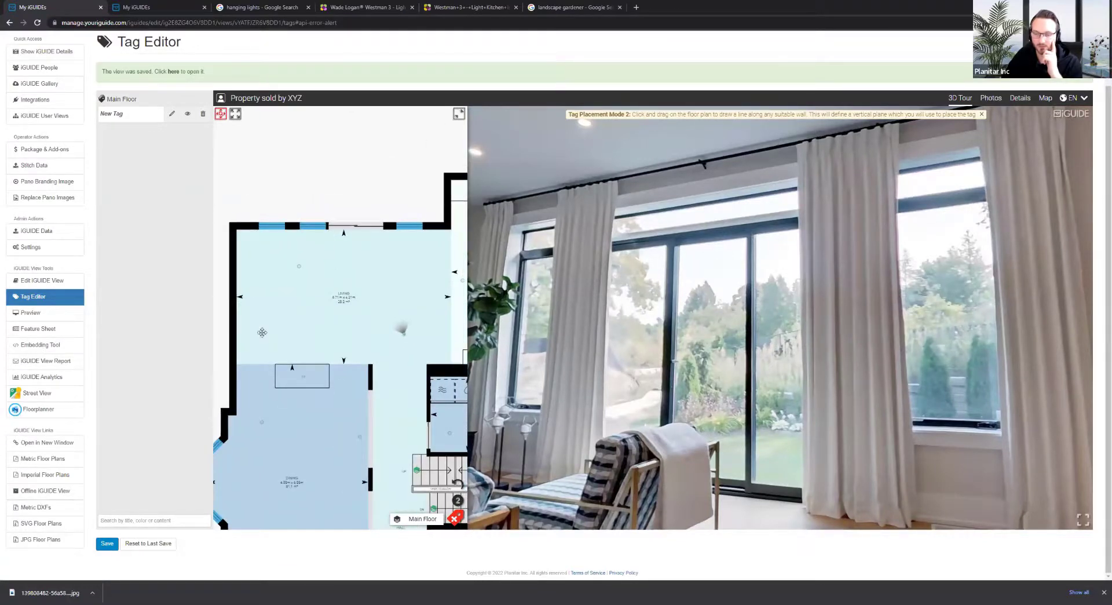
pyautogui.click(220, 114)
pyautogui.moveTo(224, 230)
pyautogui.mouseDown()
pyautogui.moveTo(461, 250)
pyautogui.moveTo(456, 230)
pyautogui.mouseUp()
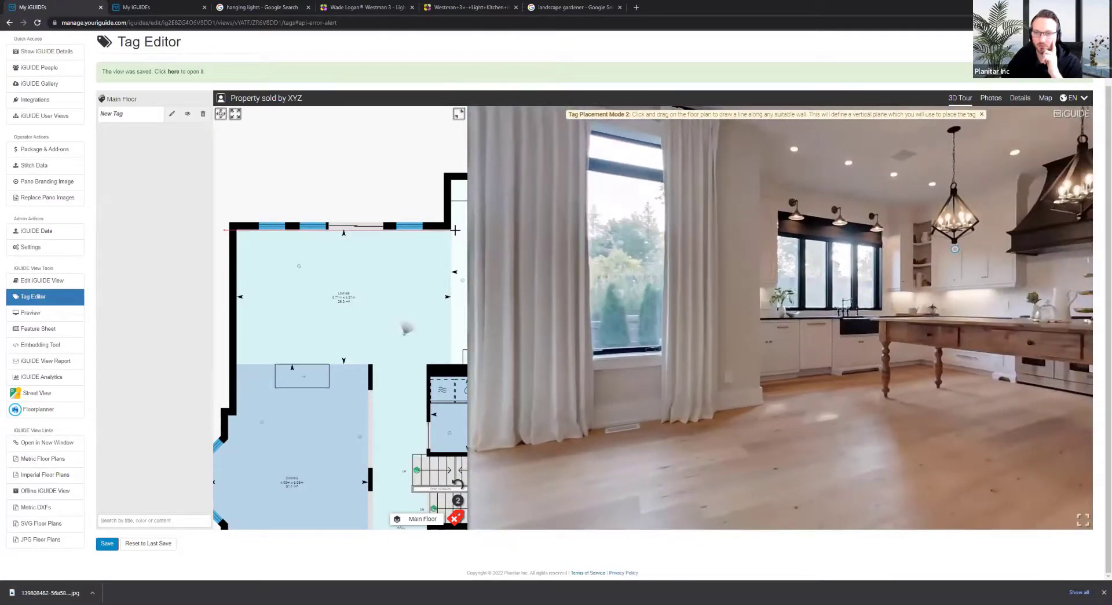
pyautogui.moveTo(455, 231); pyautogui.dragTo(456, 230)
# Place the tag on the window in the panorama and finish placement
pyautogui.moveTo(623, 342); pyautogui.dragTo(851, 351)
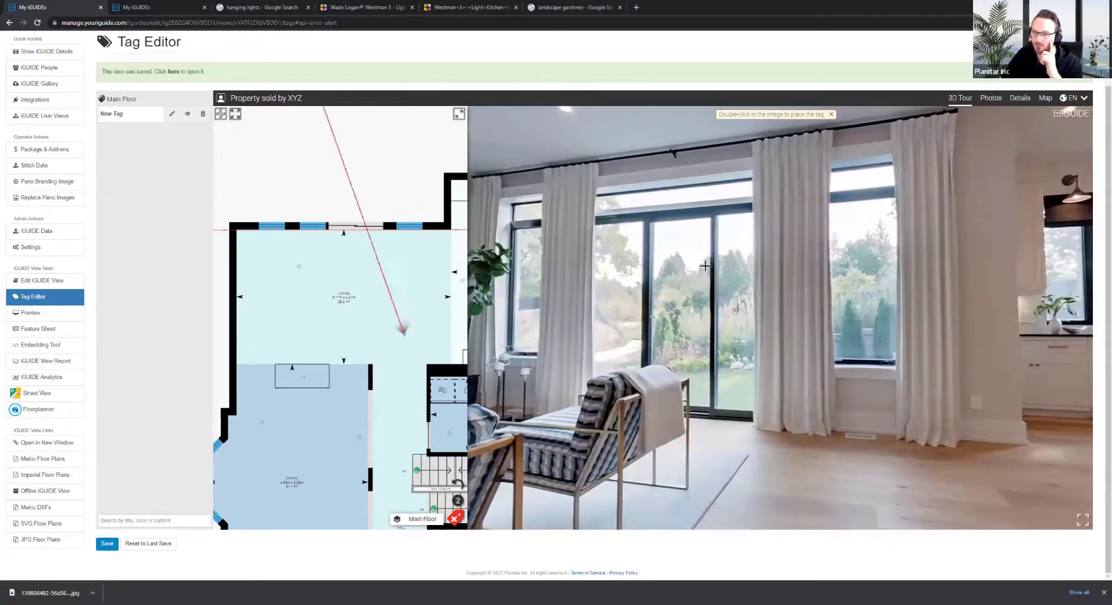
pyautogui.doubleClick(674, 272)
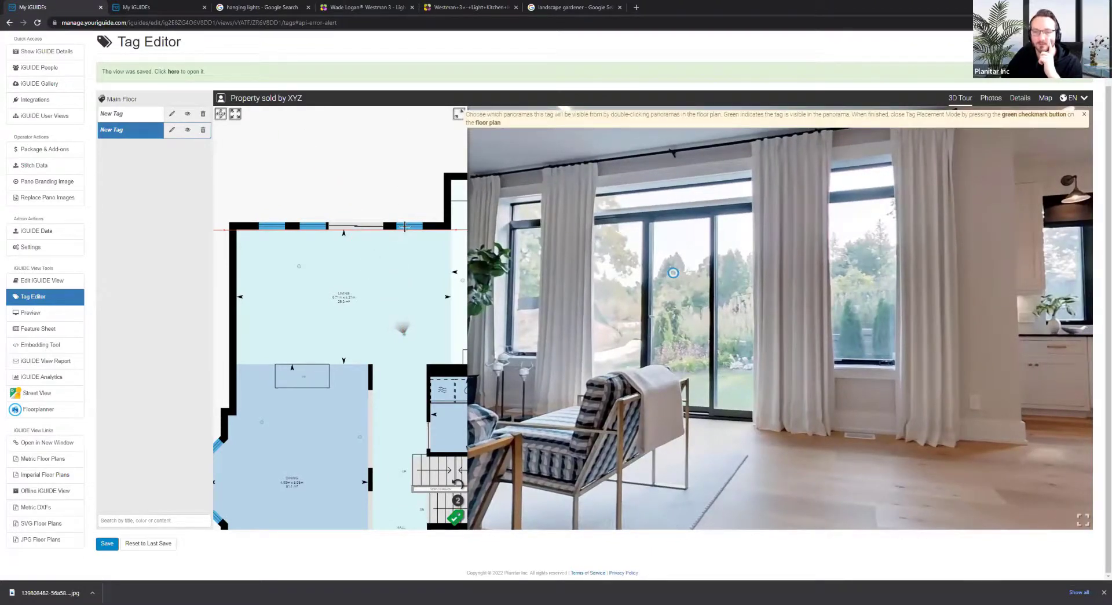
pyautogui.click(387, 198)
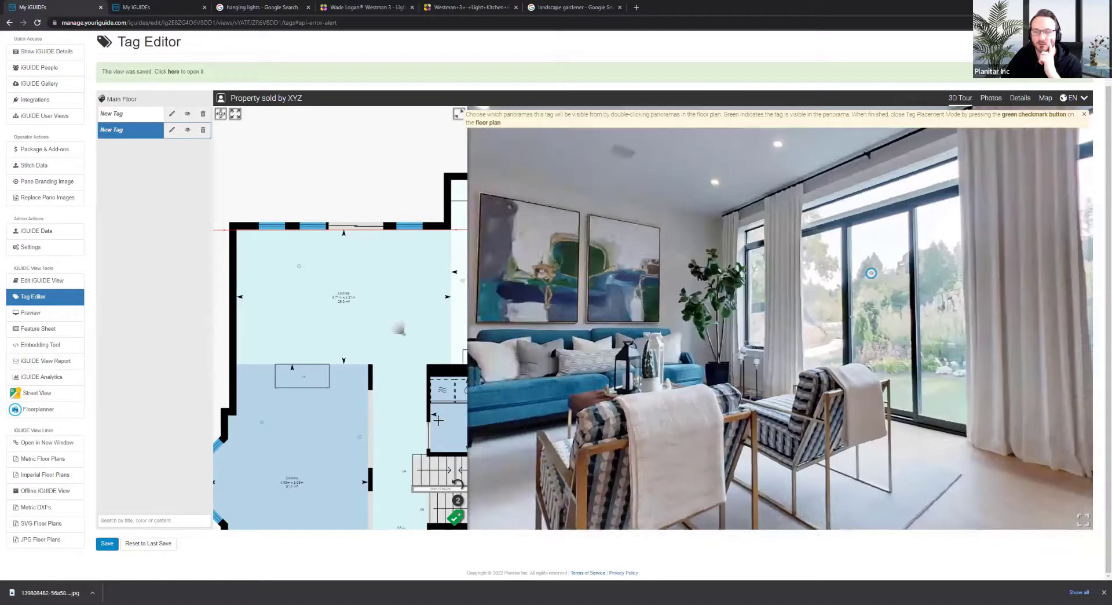
pyautogui.click(456, 518)
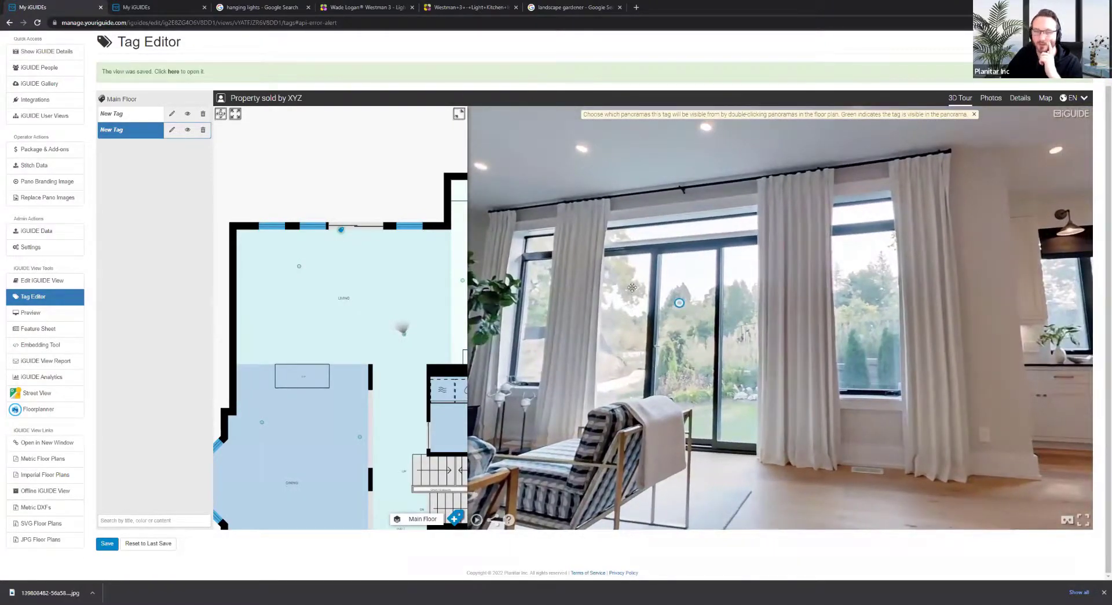
# Make the window tag an opaque green hotspot at 100% opacity
pyautogui.click(680, 302)
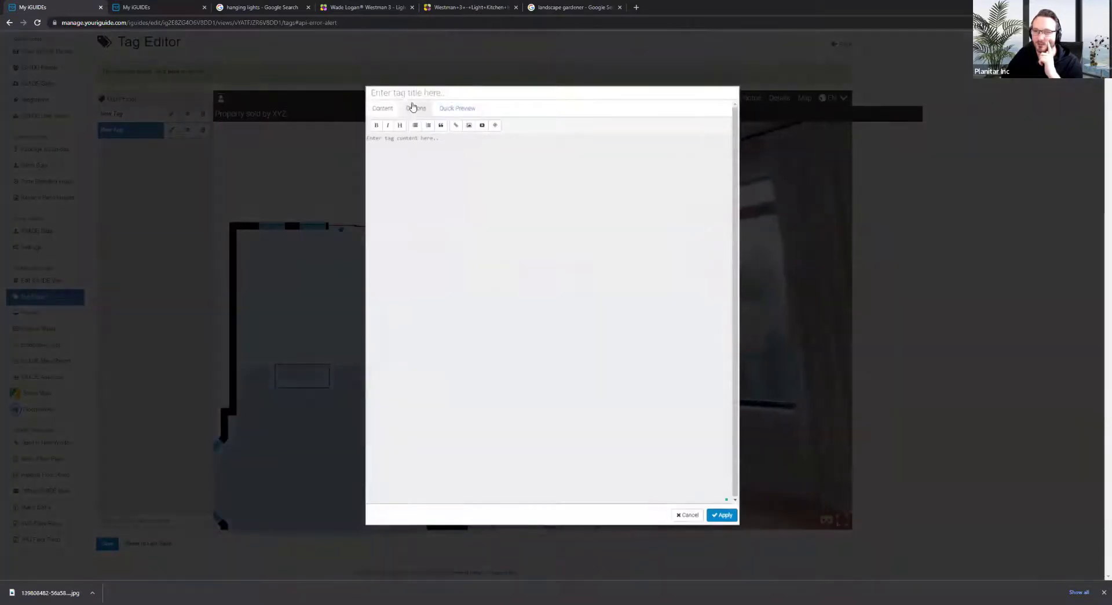
pyautogui.click(414, 107)
pyautogui.click(435, 230)
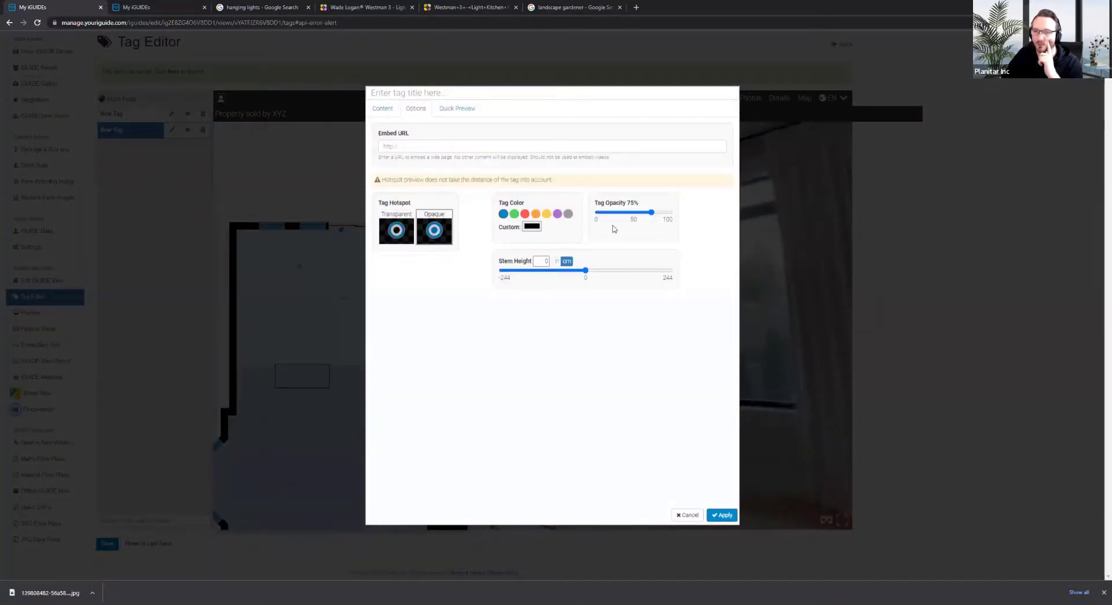
pyautogui.moveTo(651, 212); pyautogui.dragTo(671, 212)
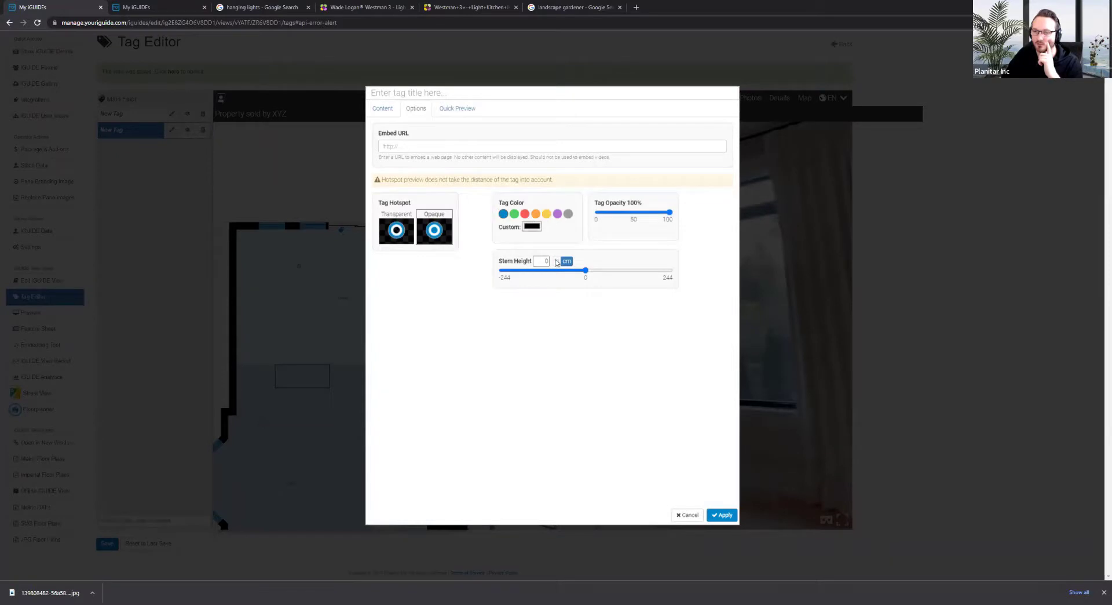
pyautogui.click(514, 213)
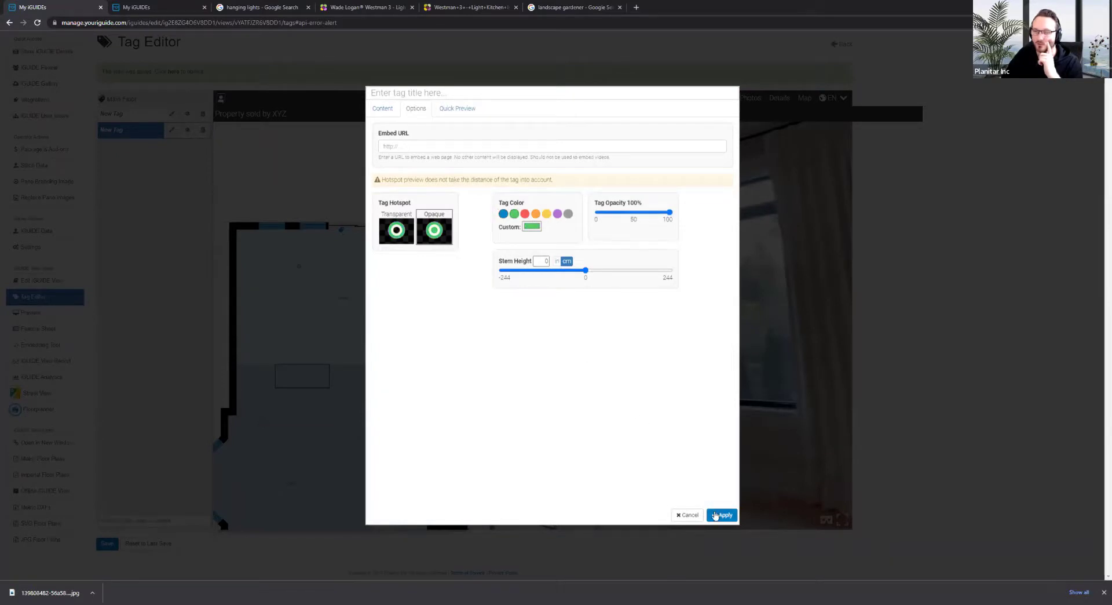
# Browse the tag content's image picker, close it unchanged, and save the tour
pyautogui.click(384, 109)
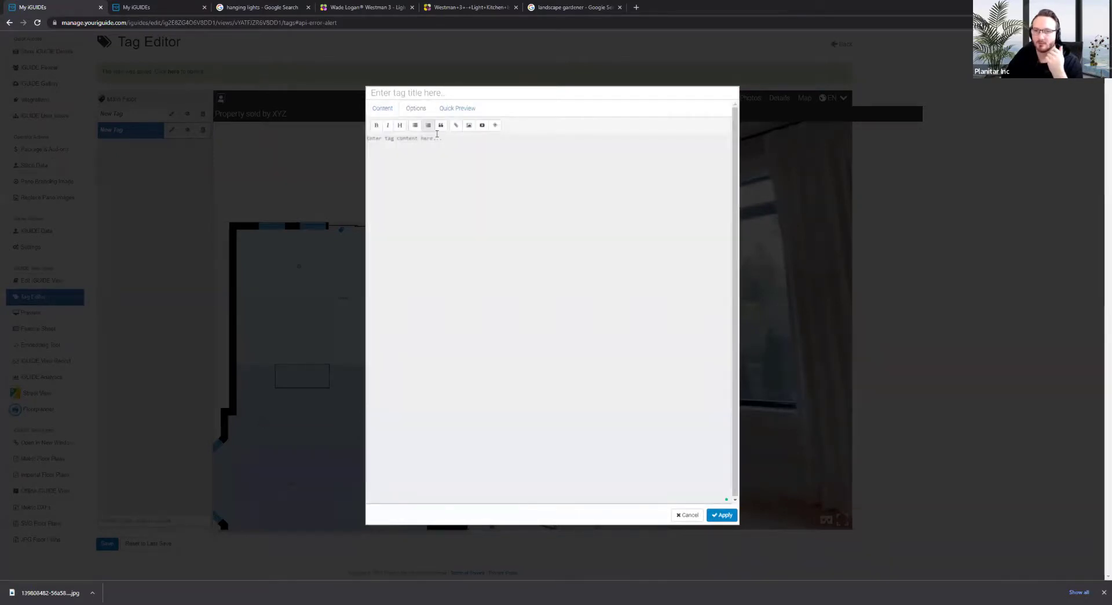
pyautogui.click(470, 125)
pyautogui.scroll(-5, 618, 197)
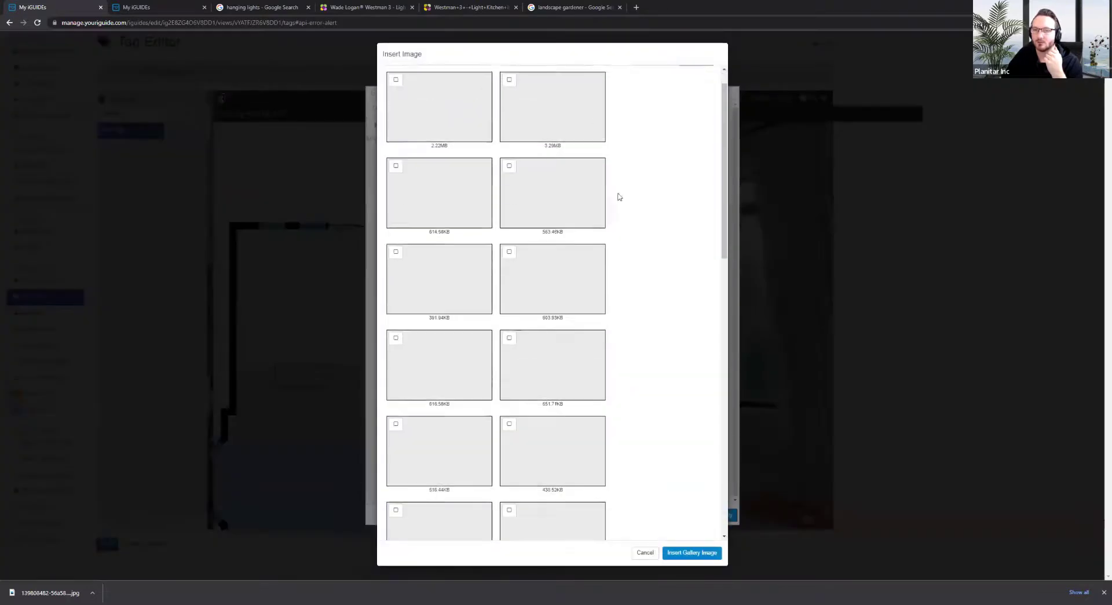
pyautogui.scroll(3, 618, 203)
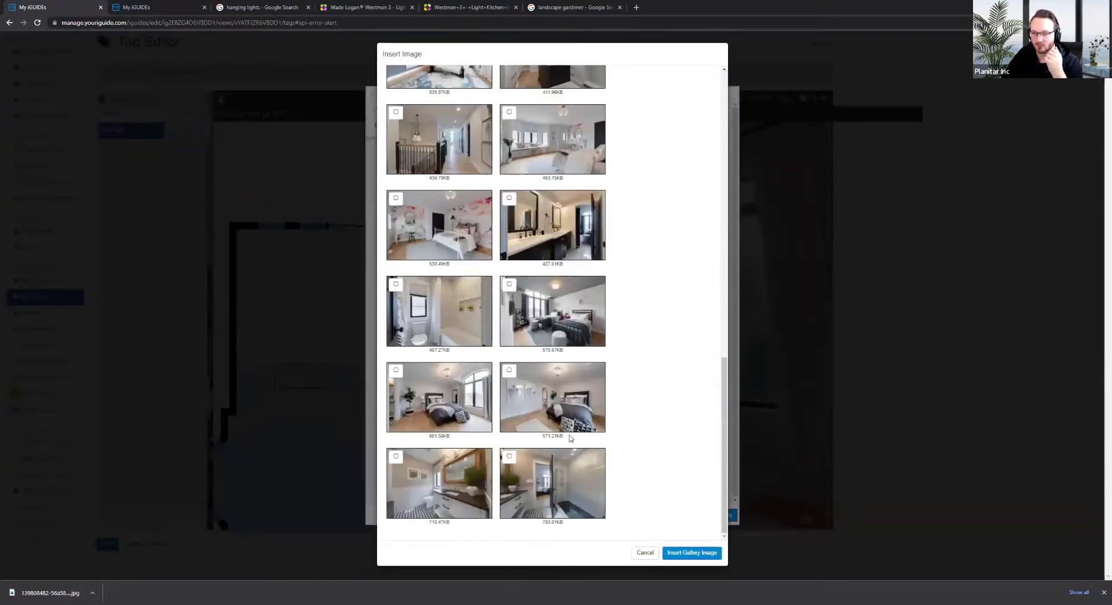
pyautogui.scroll(5, 556, 417)
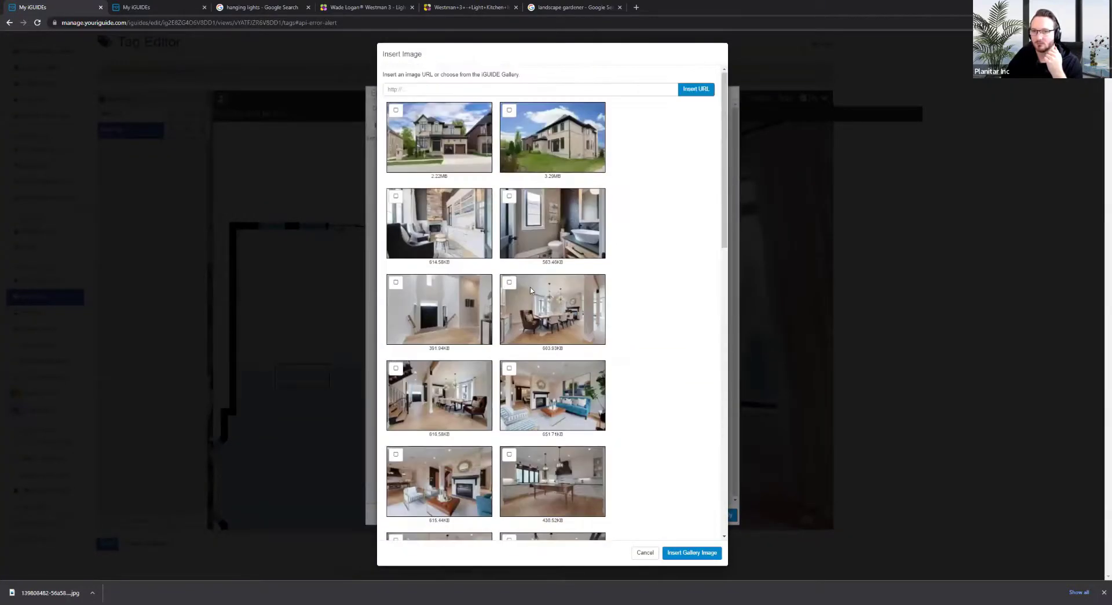
pyautogui.scroll(-13, 531, 290)
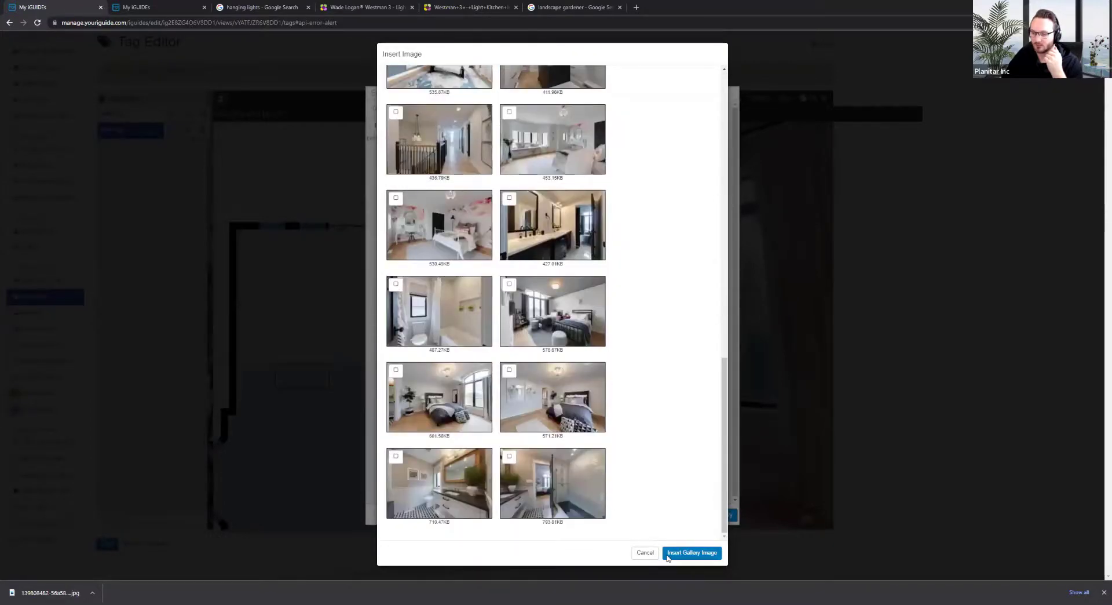
pyautogui.click(667, 553)
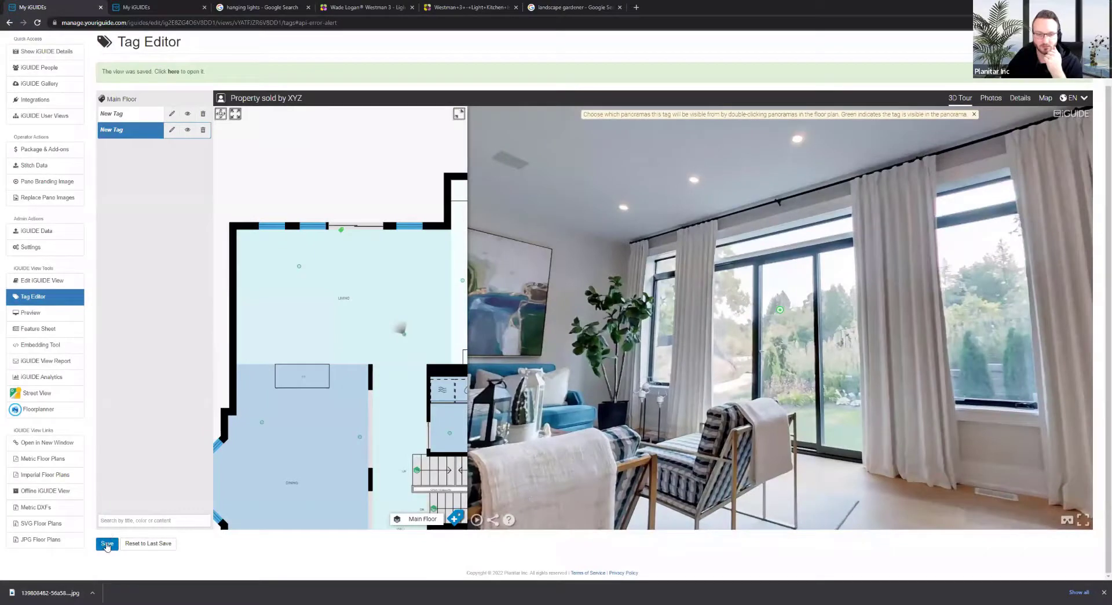
pyautogui.click(106, 545)
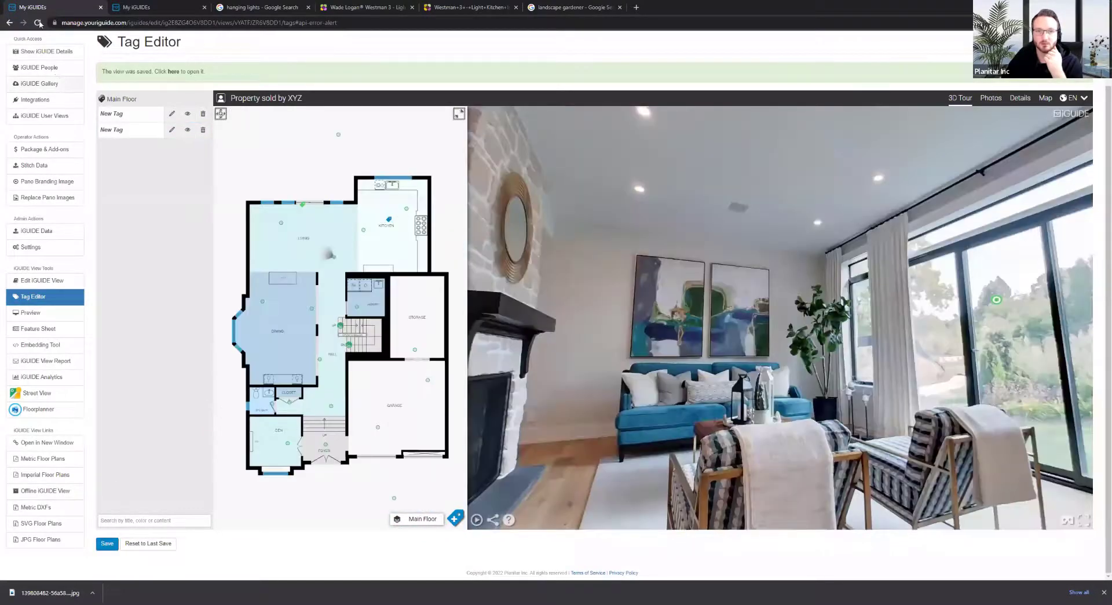
# Embed the garden gallery photo in the second tag's content, apply it, and save the tour
pyautogui.click(38, 22)
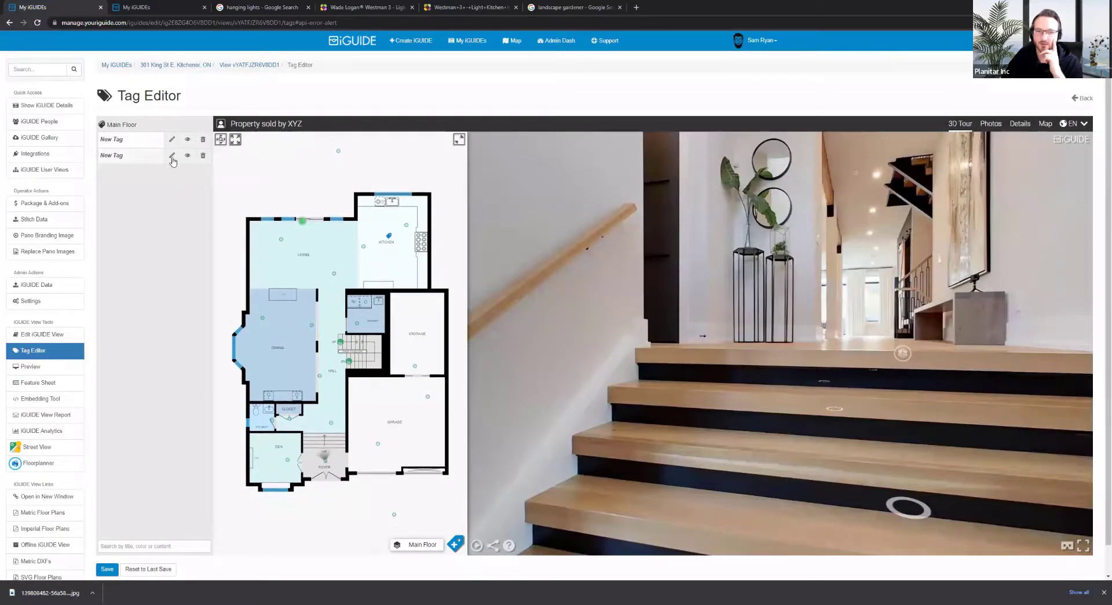
pyautogui.click(172, 156)
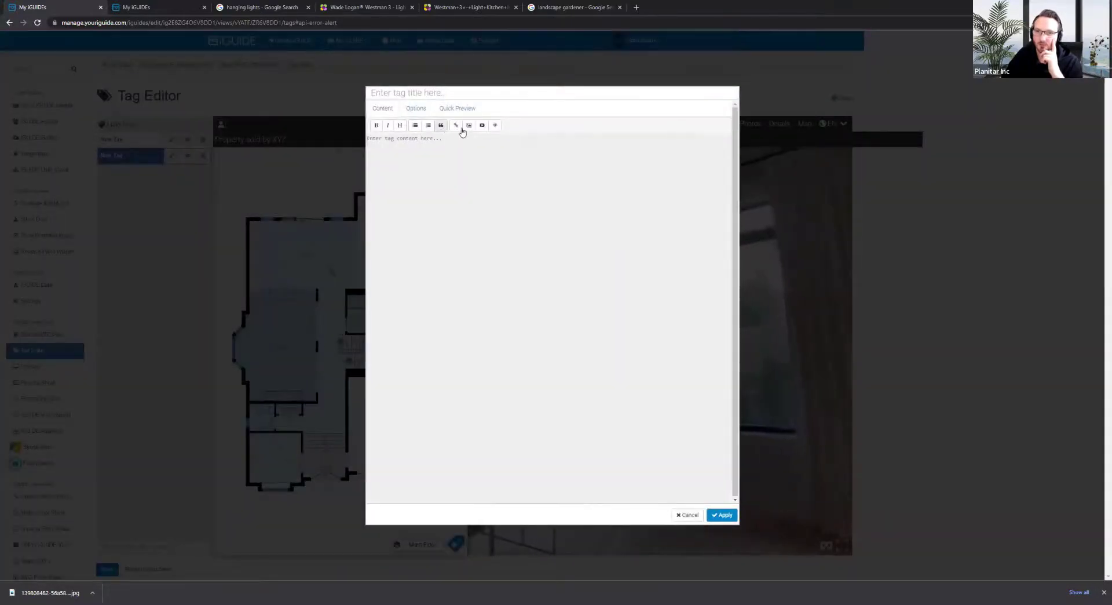
pyautogui.click(469, 126)
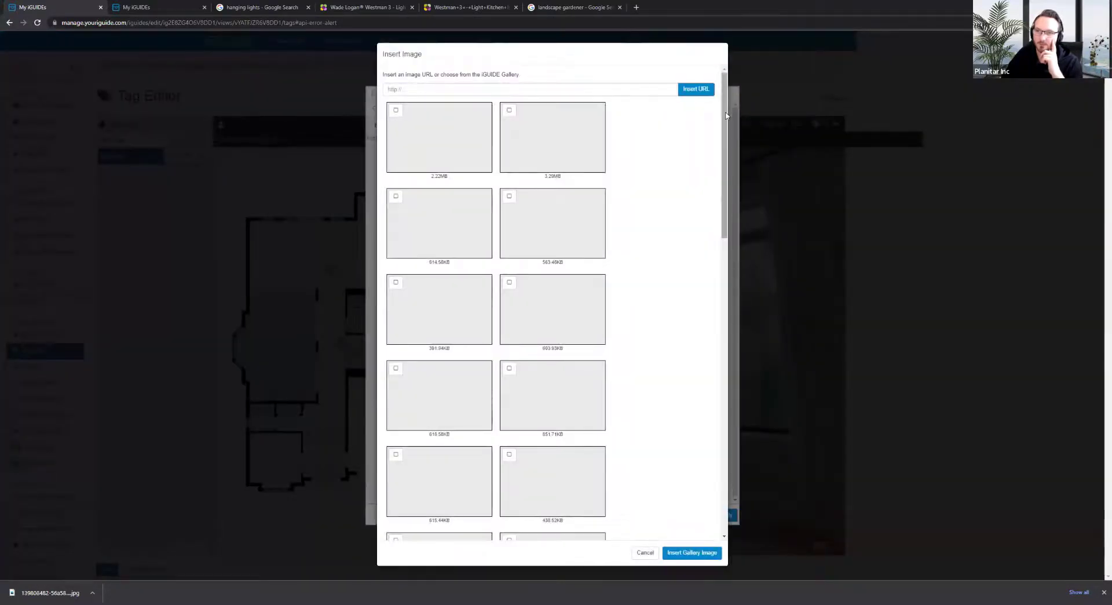
pyautogui.moveTo(726, 116); pyautogui.dragTo(727, 451)
pyautogui.click(449, 489)
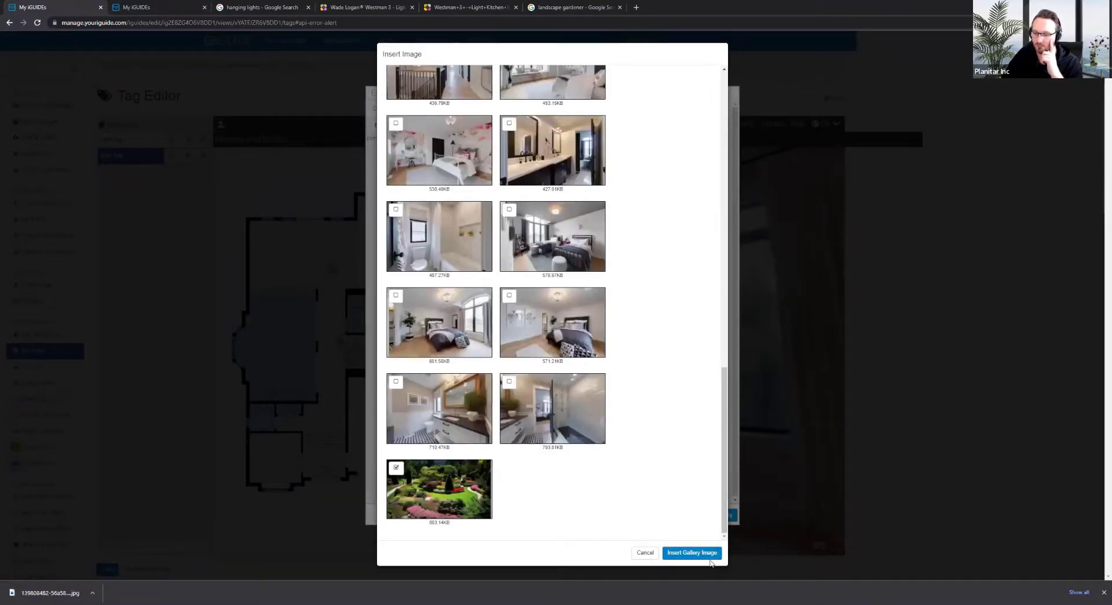
pyautogui.click(683, 552)
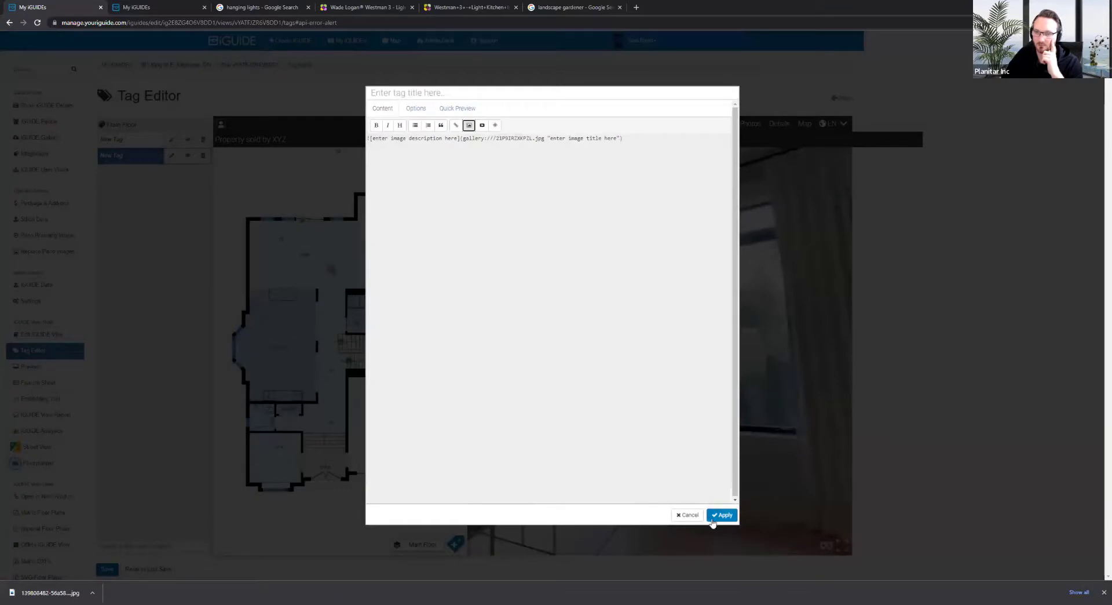
pyautogui.click(713, 520)
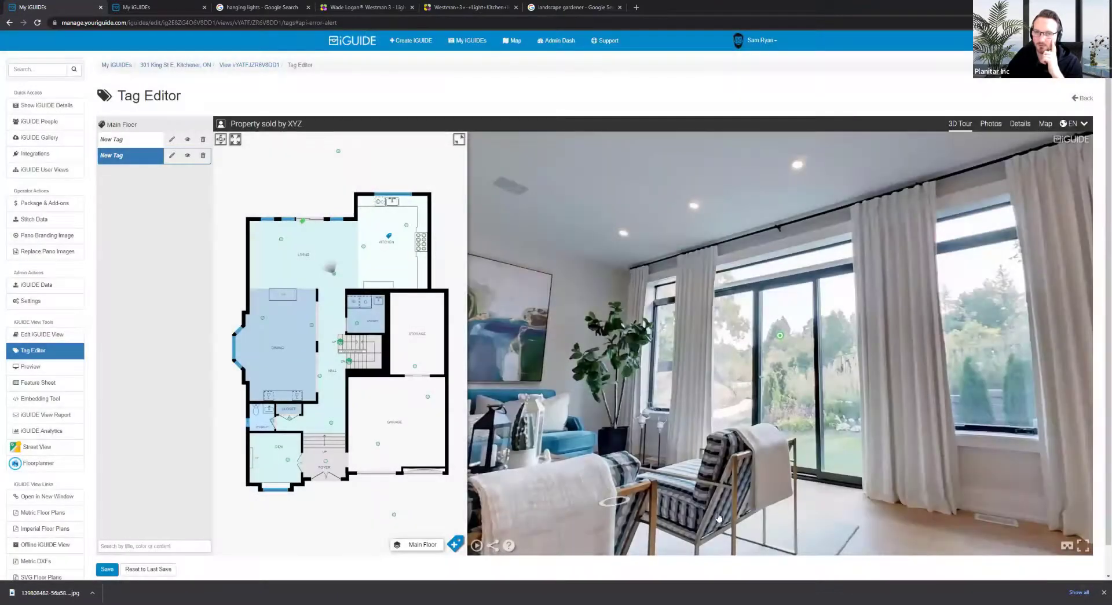
pyautogui.click(106, 569)
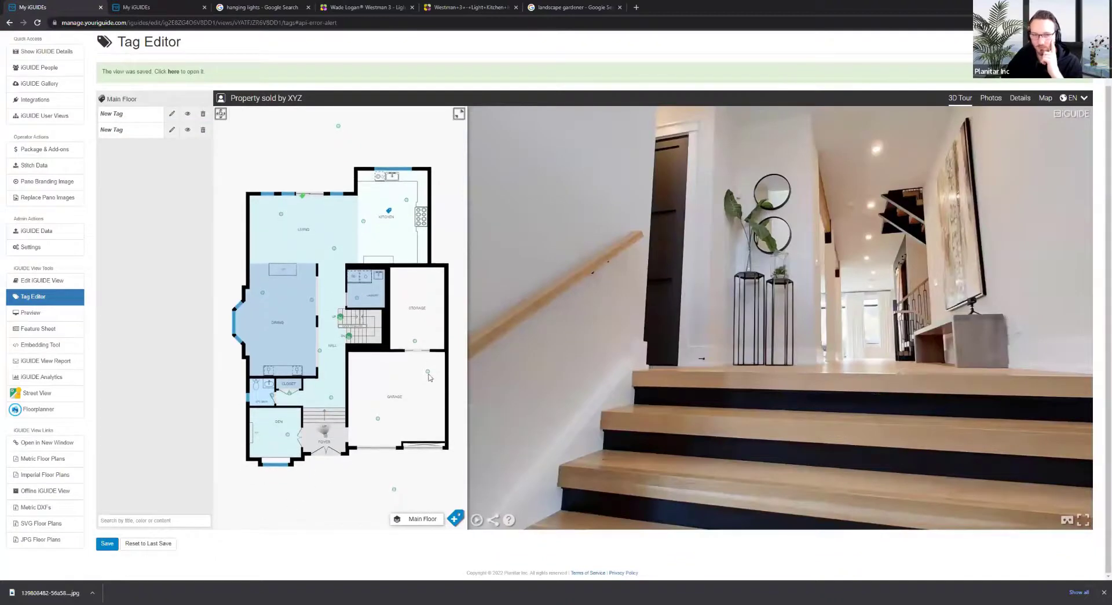
# Jump to the living-room panorama and view the garden photo on the green tag
pyautogui.click(334, 250)
pyautogui.moveTo(631, 377); pyautogui.dragTo(753, 284)
pyautogui.moveTo(747, 278)
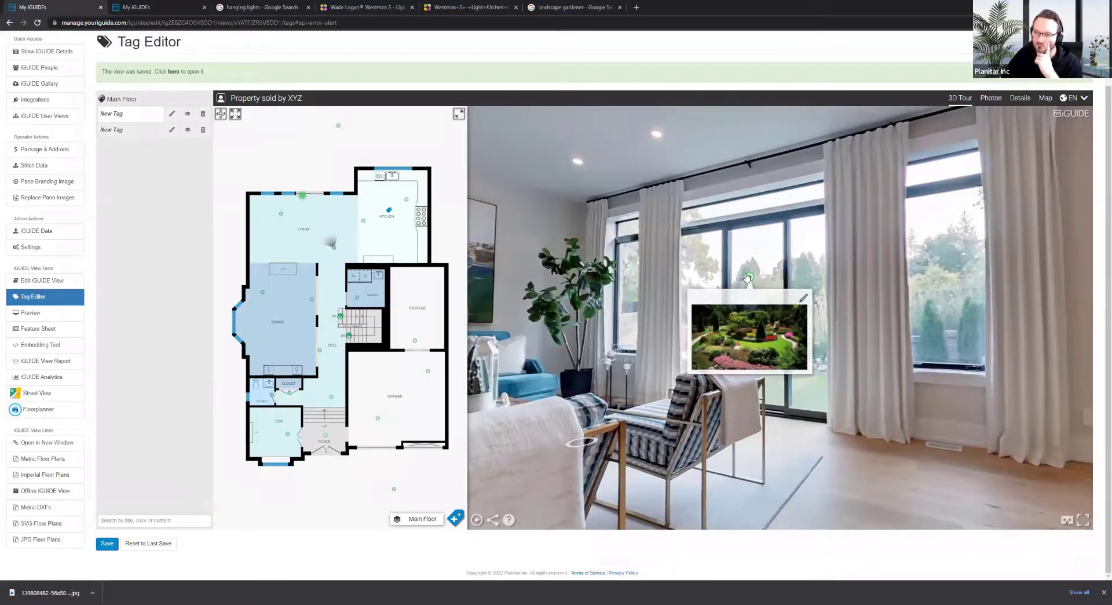
pyautogui.rightClick(742, 345)
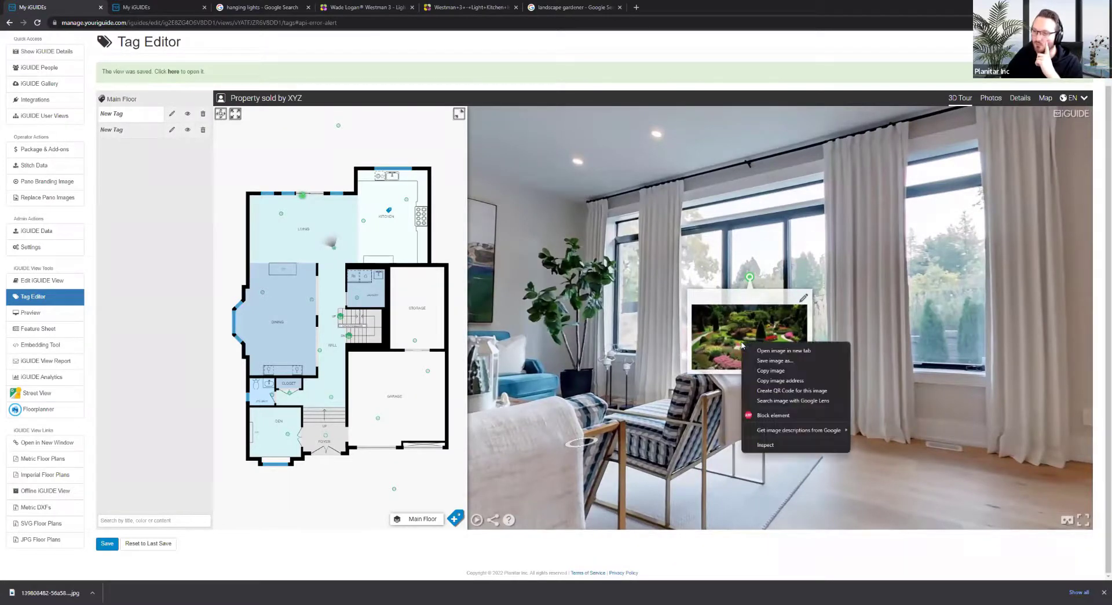
pyautogui.click(743, 341)
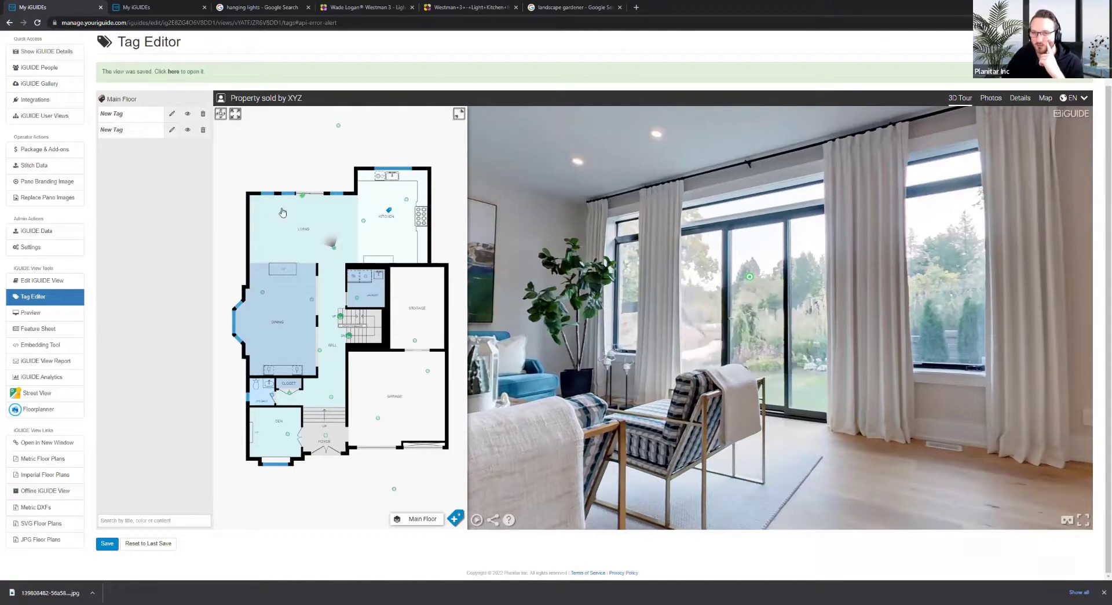
# Recheck the garden tag from other living-room panoramas near the windows, then switch to the Edit Gallery tab
pyautogui.click(282, 212)
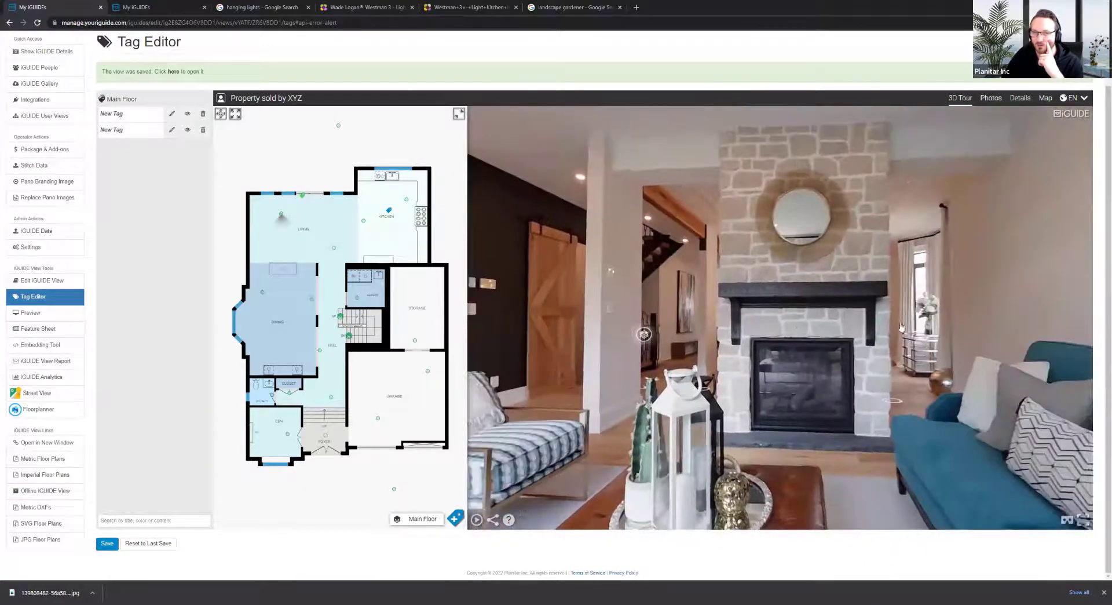
pyautogui.moveTo(902, 328); pyautogui.dragTo(844, 228)
pyautogui.moveTo(890, 179)
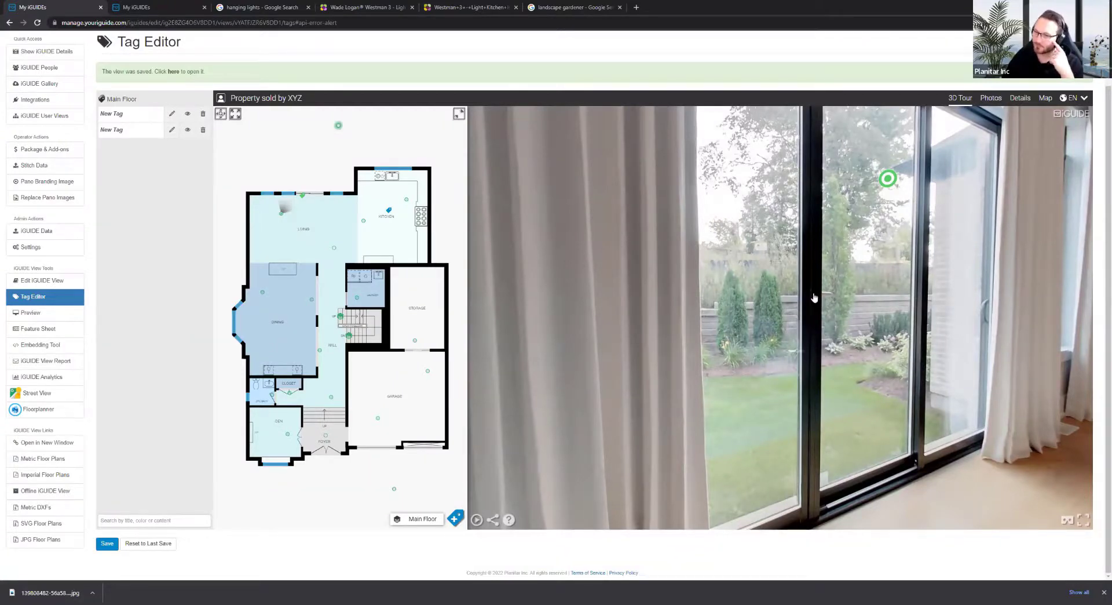
pyautogui.moveTo(814, 297); pyautogui.dragTo(756, 364)
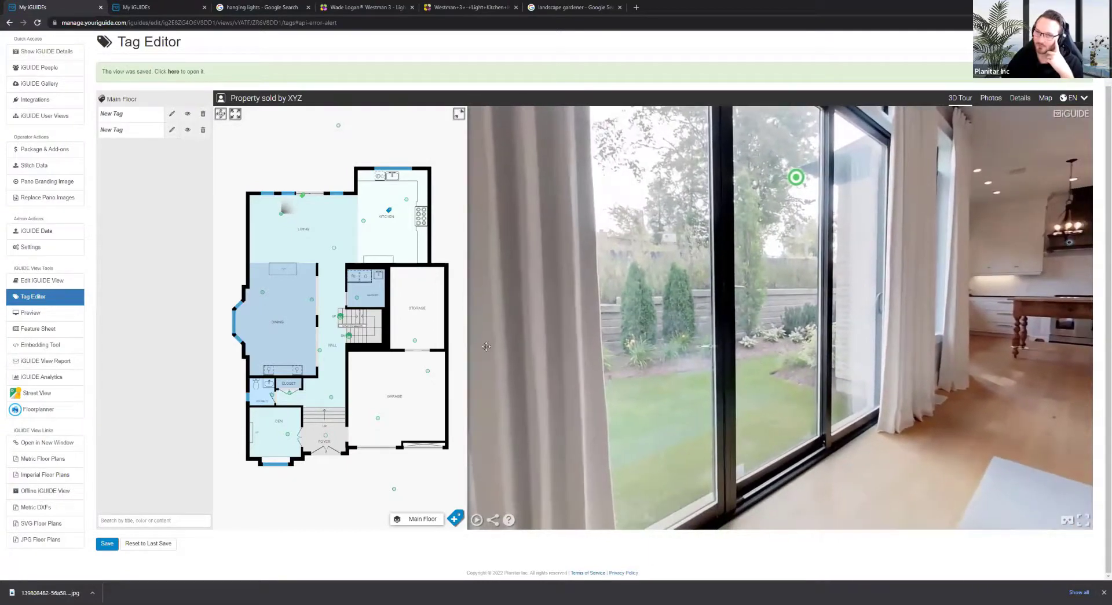
pyautogui.click(334, 247)
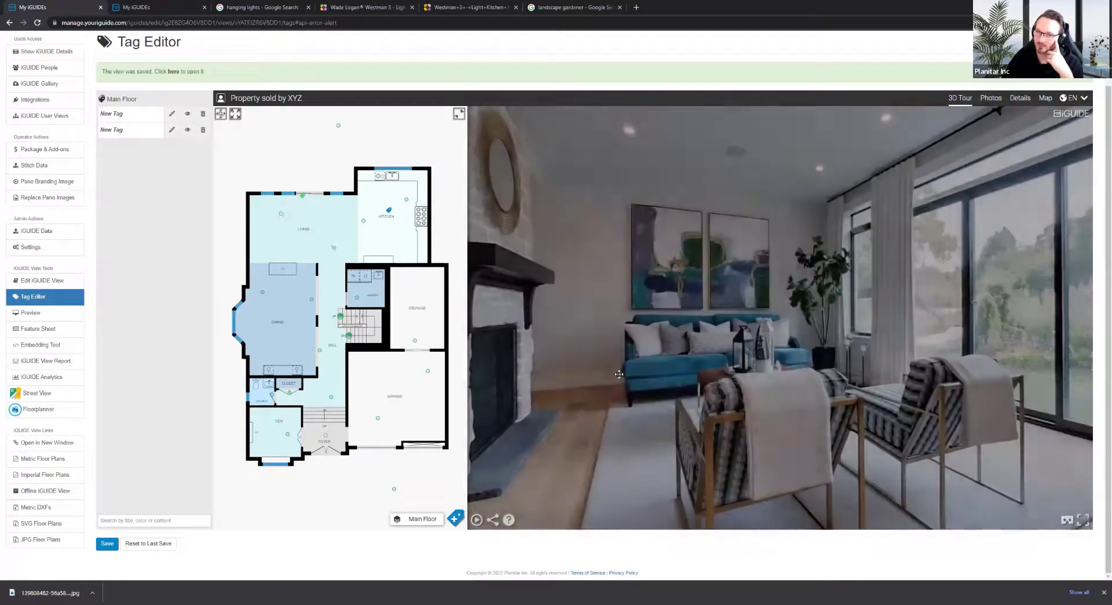
pyautogui.click(620, 374)
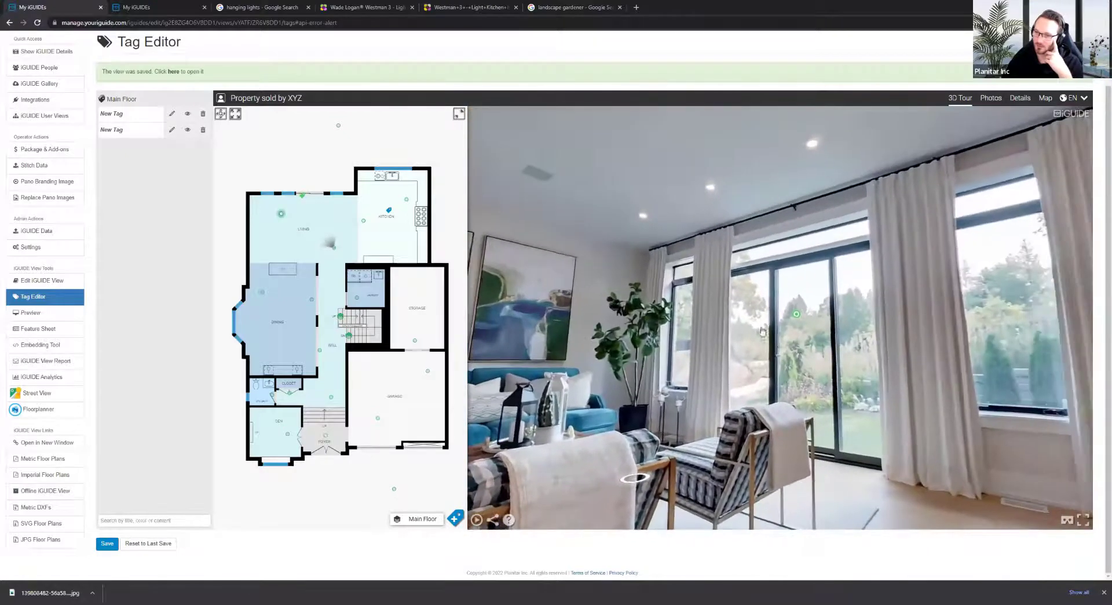
pyautogui.click(763, 331)
pyautogui.moveTo(712, 265)
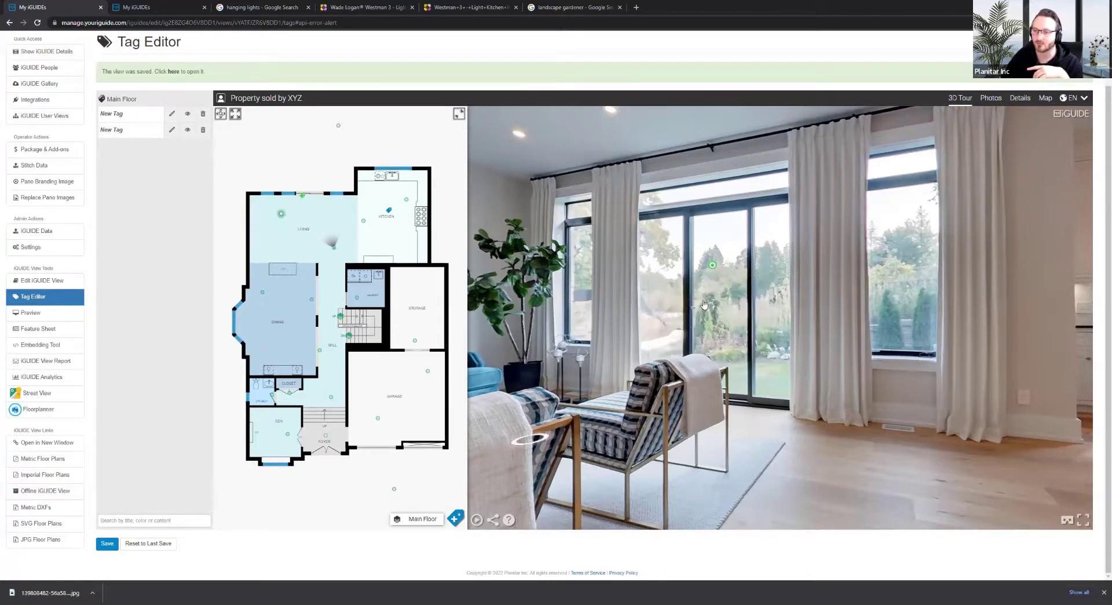
pyautogui.click(194, 4)
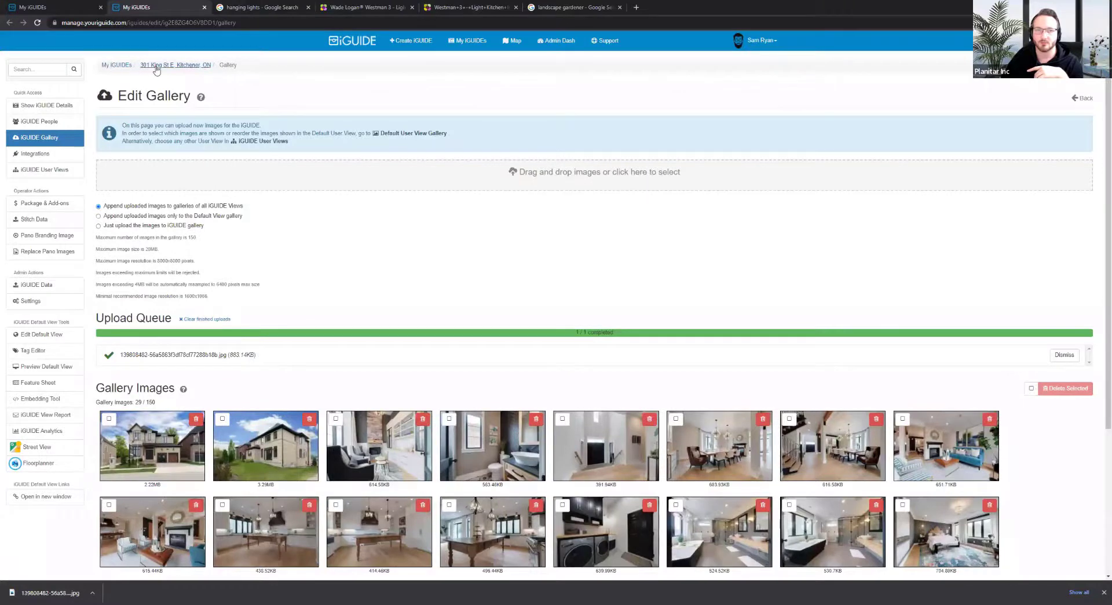
# Open the public tour link from the property details page and scroll to its photo gallery
pyautogui.click(176, 65)
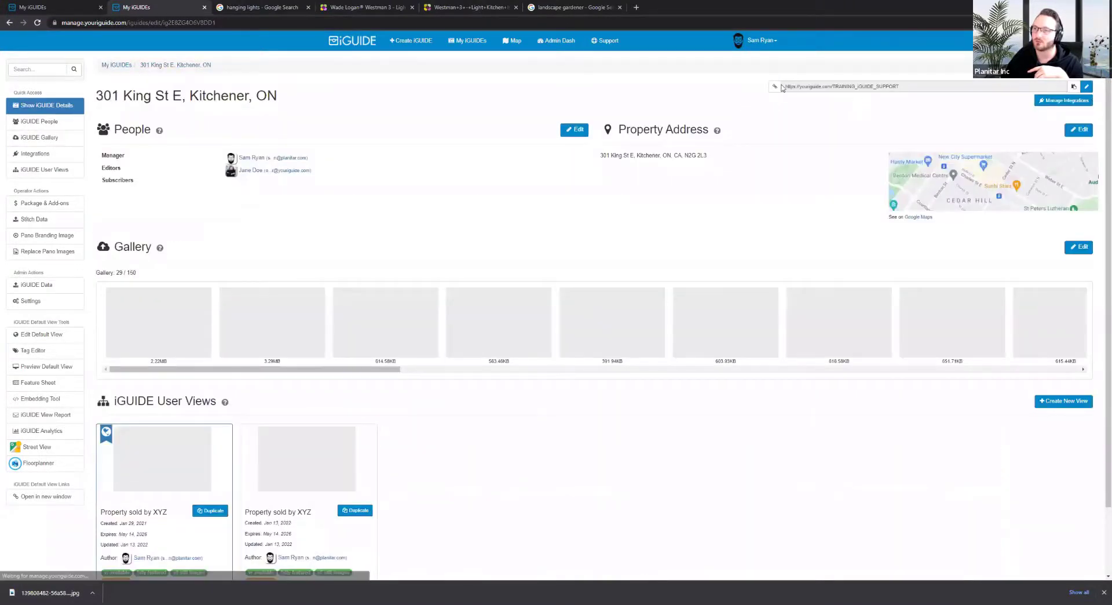
pyautogui.click(782, 87)
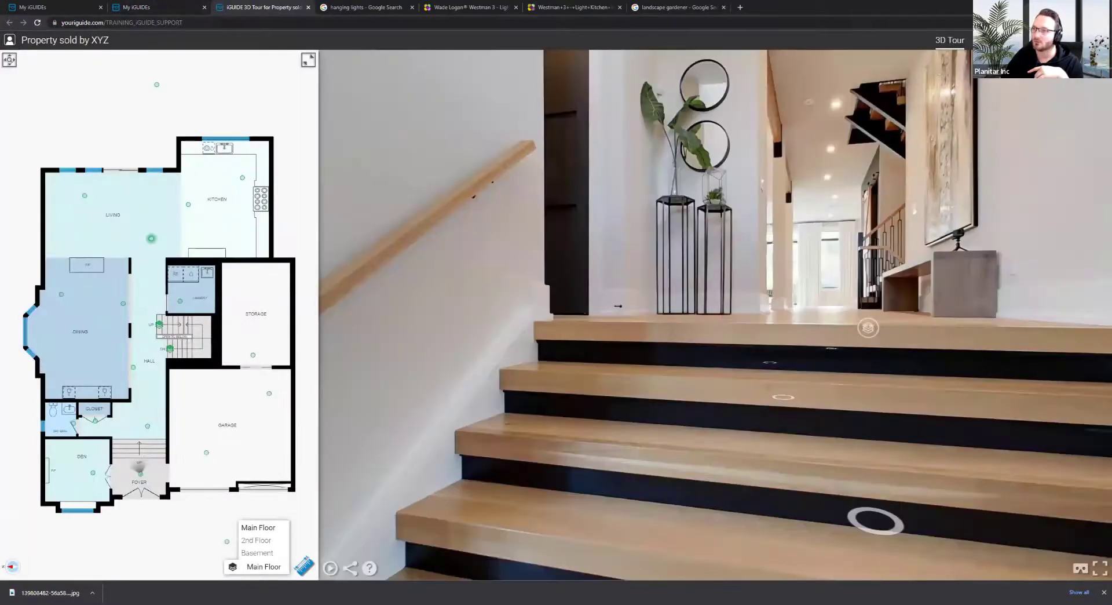
pyautogui.scroll(-15, 625, 254)
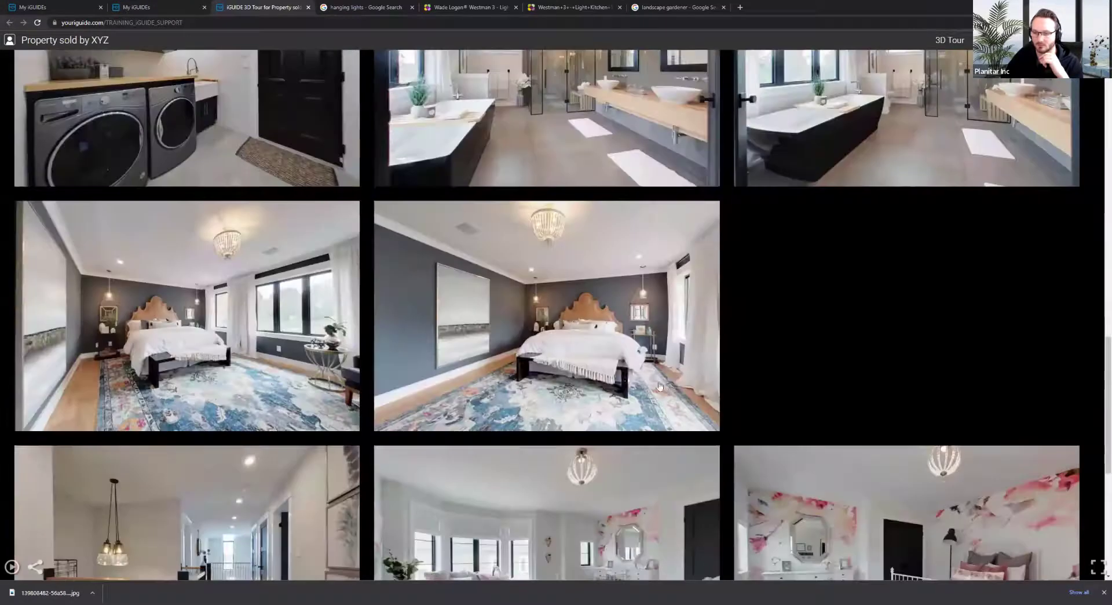
pyautogui.scroll(-12, 660, 386)
# Copy the full-size garden photo's image address and return to the Tag Editor
pyautogui.click(547, 266)
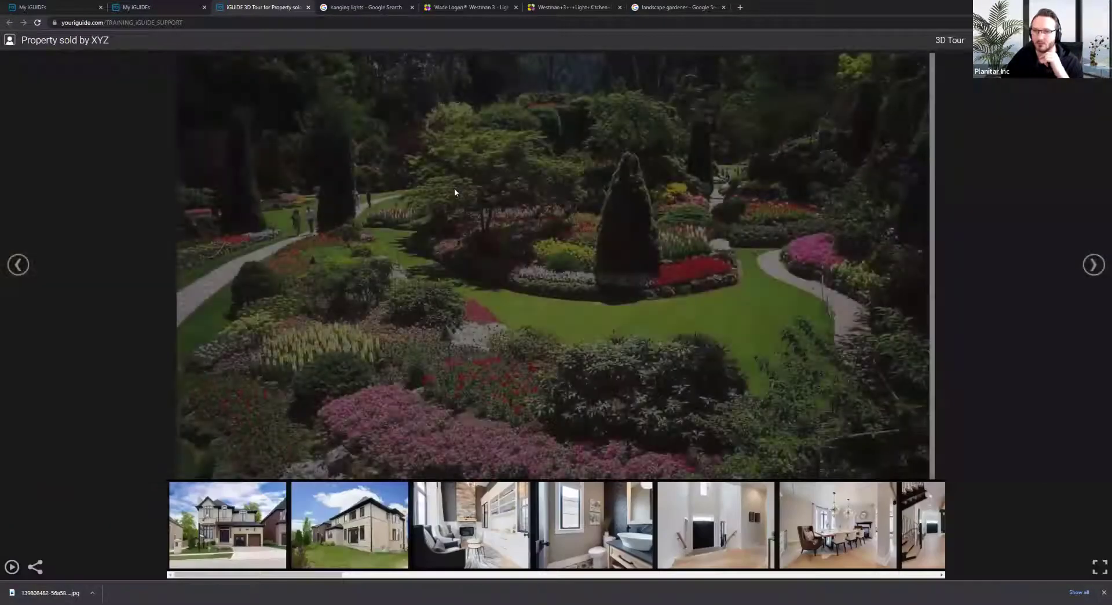
pyautogui.rightClick(456, 191)
pyautogui.click(536, 230)
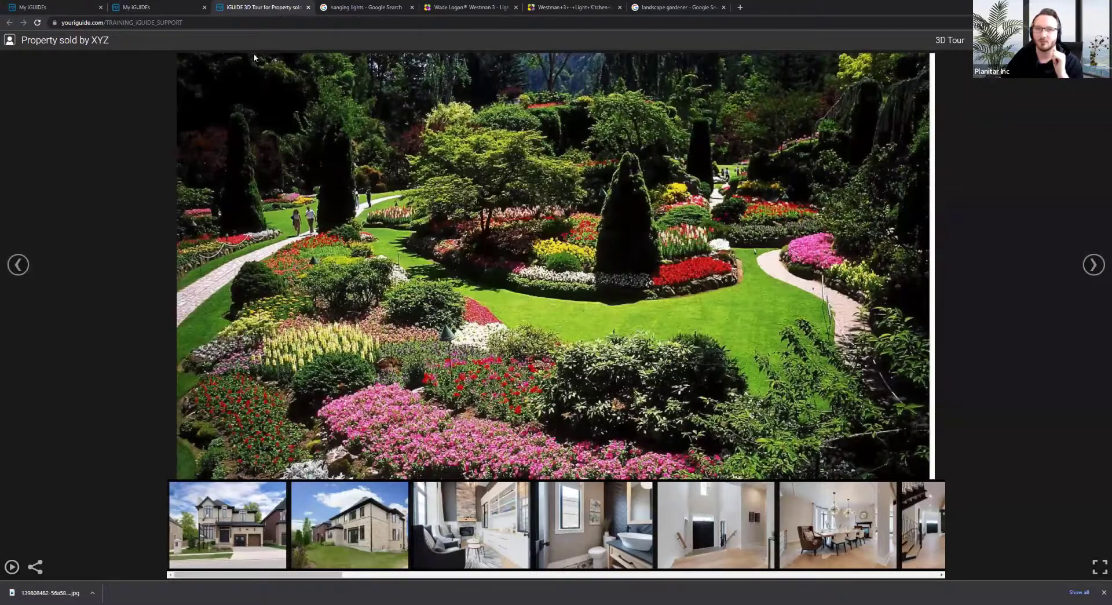
pyautogui.click(196, 13)
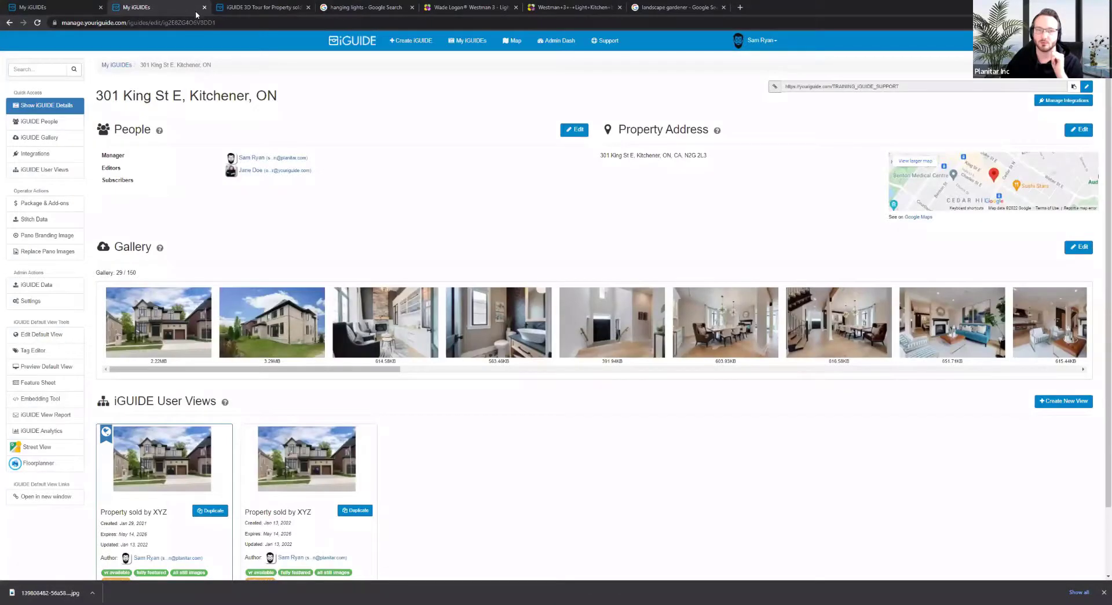
pyautogui.click(74, 5)
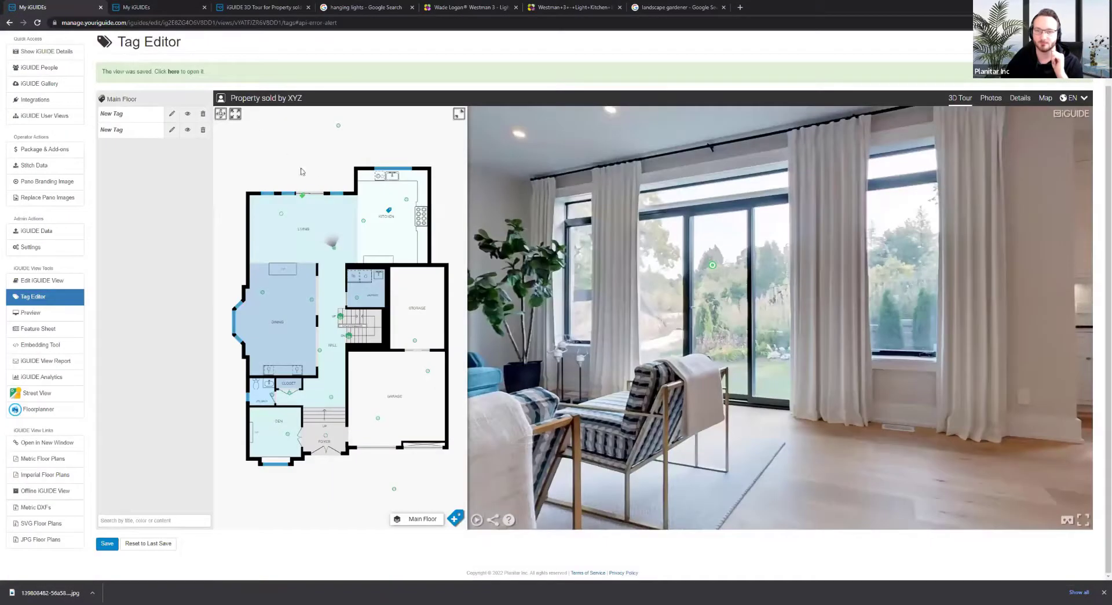
# Replace the second tag's image line with the pasted garden photo URL, apply, and save the view
pyautogui.click(172, 129)
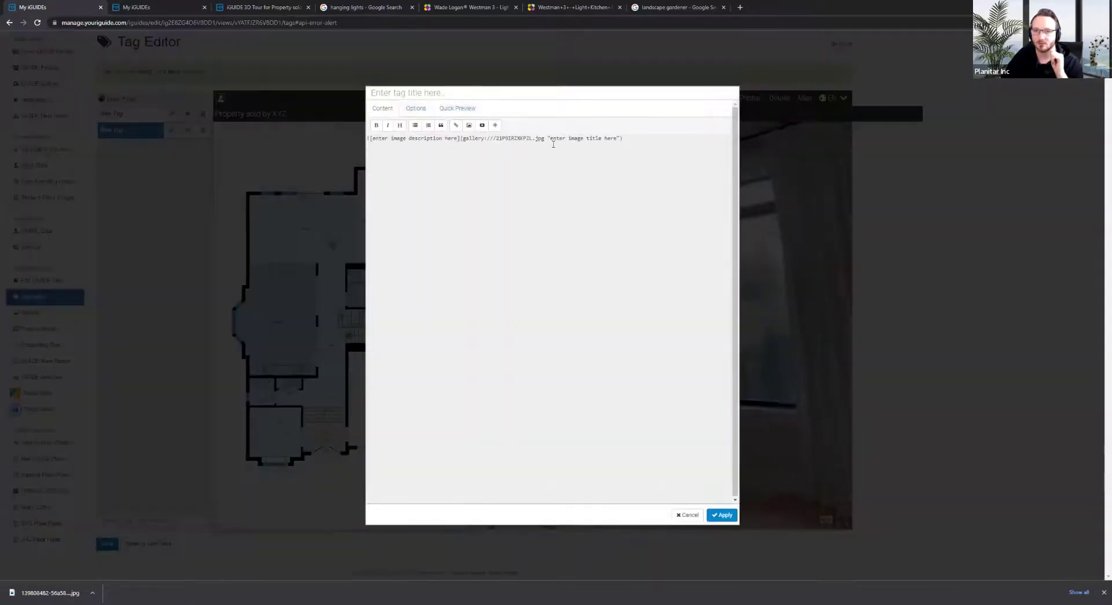
pyautogui.moveTo(624, 139); pyautogui.dragTo(372, 172)
pyautogui.press('BackSpace')
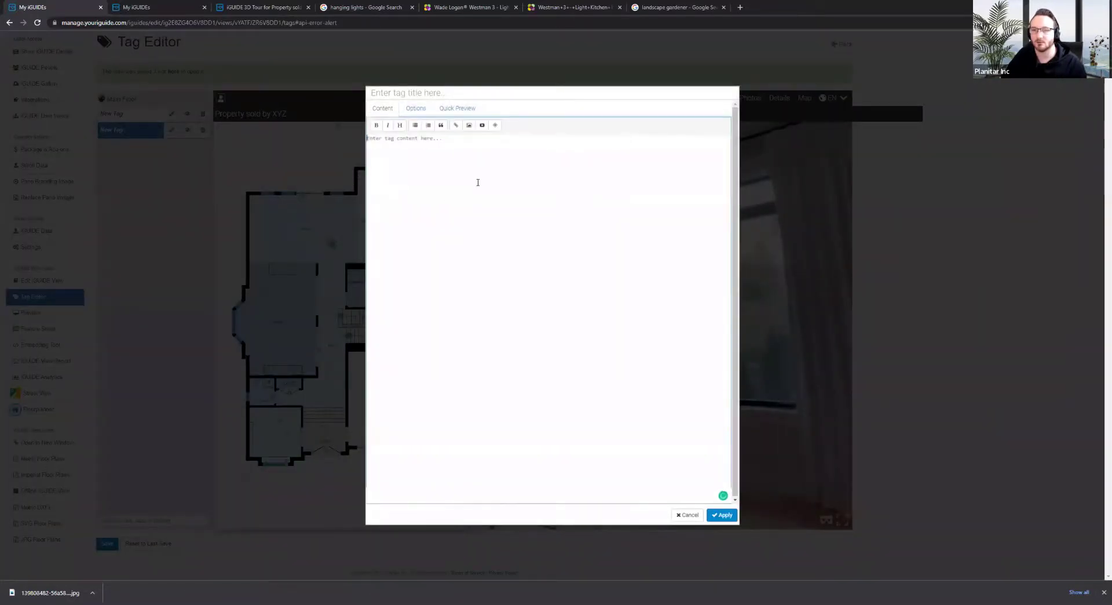
pyautogui.click(469, 126)
pyautogui.hotkey('ctrl', 'v')
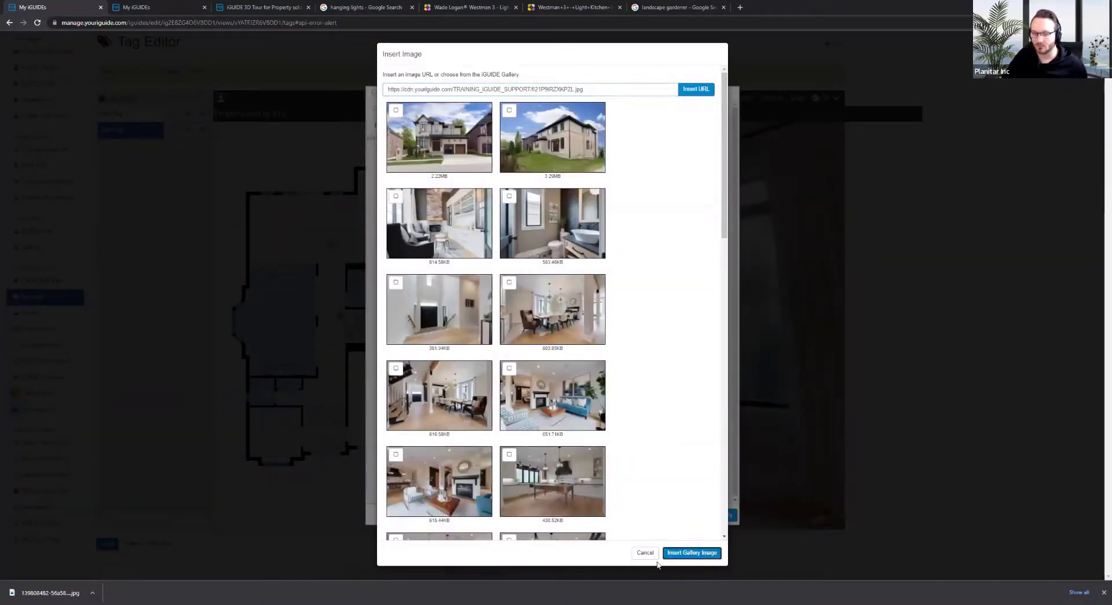
pyautogui.click(696, 90)
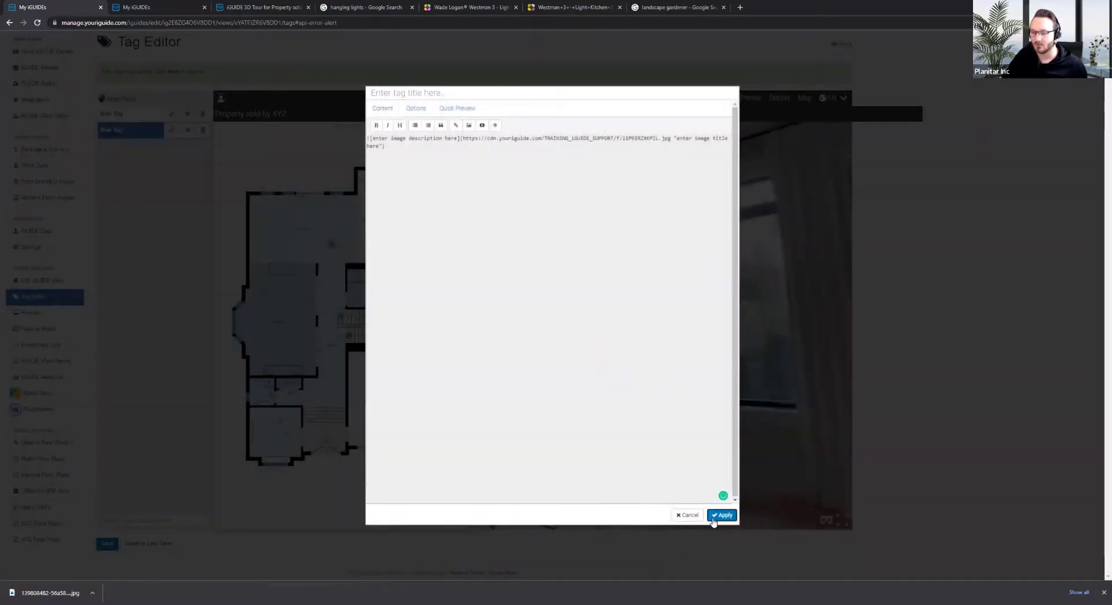
pyautogui.click(721, 515)
pyautogui.click(113, 552)
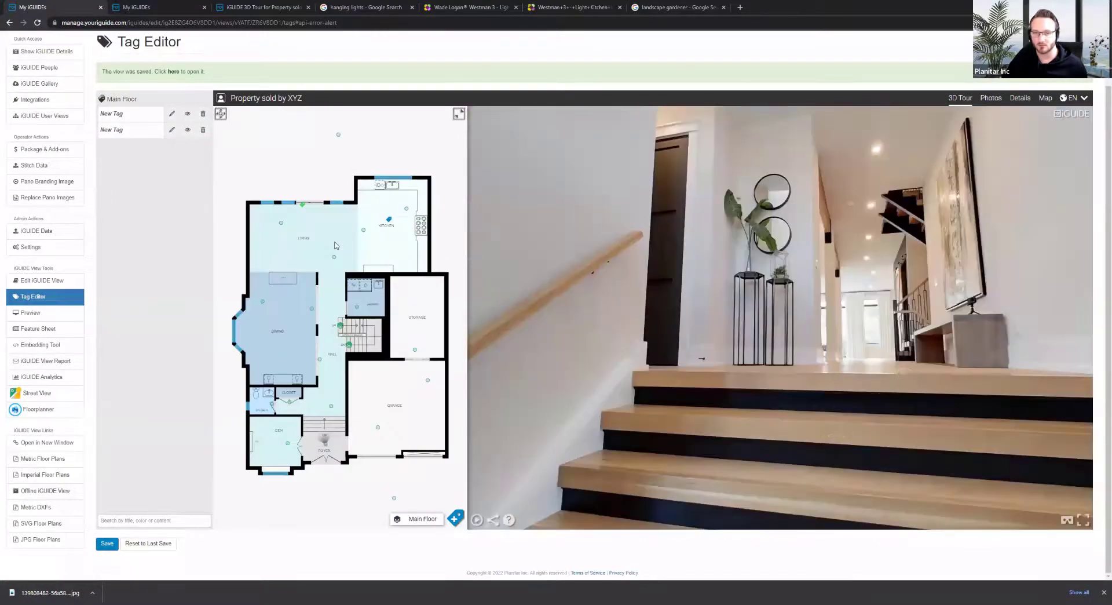
# Turn the living-room panorama toward the garden windows to preview the updated tag
pyautogui.click(335, 246)
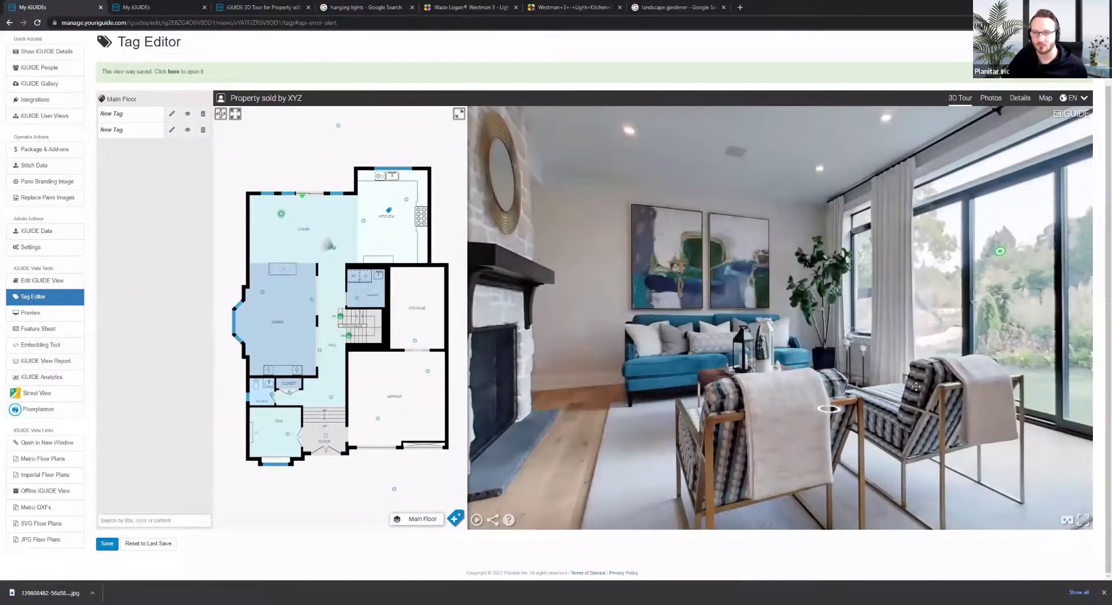
pyautogui.moveTo(915, 386); pyautogui.dragTo(753, 243)
pyautogui.moveTo(737, 205)
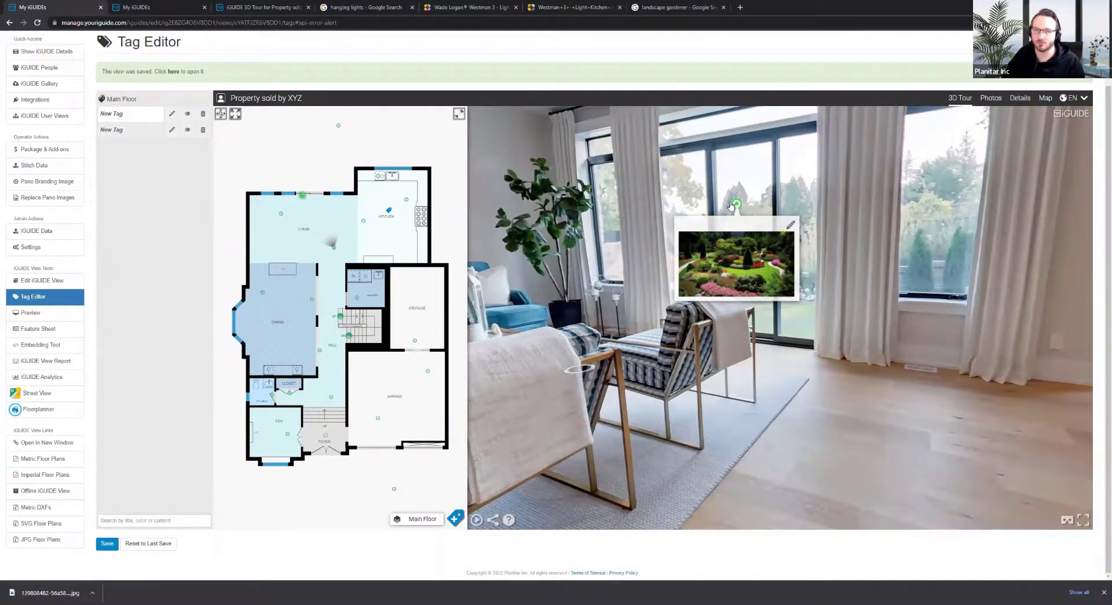
# Type 'For a full size image of the garden please click here:' into the second tag
pyautogui.click(172, 130)
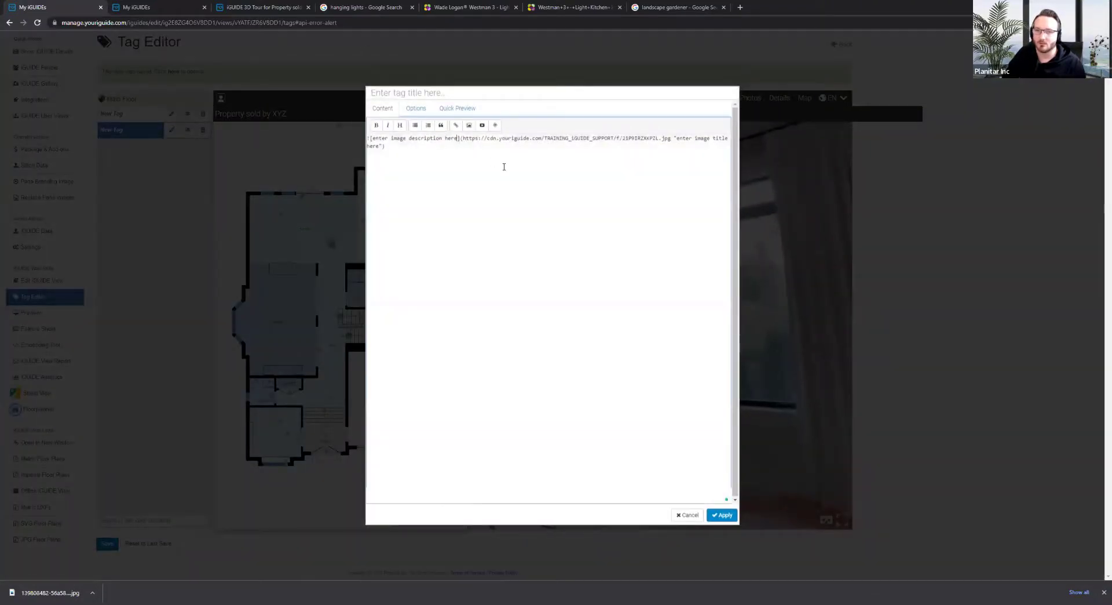
pyautogui.press('Return')
pyautogui.press('Return')
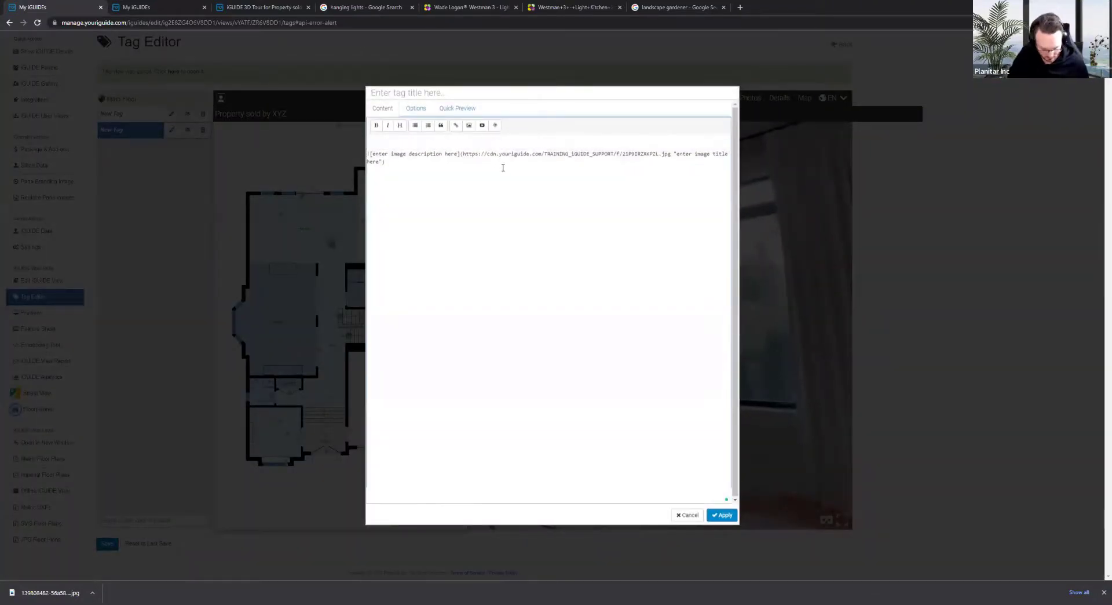
pyautogui.press('Delete')
pyautogui.press('Delete')
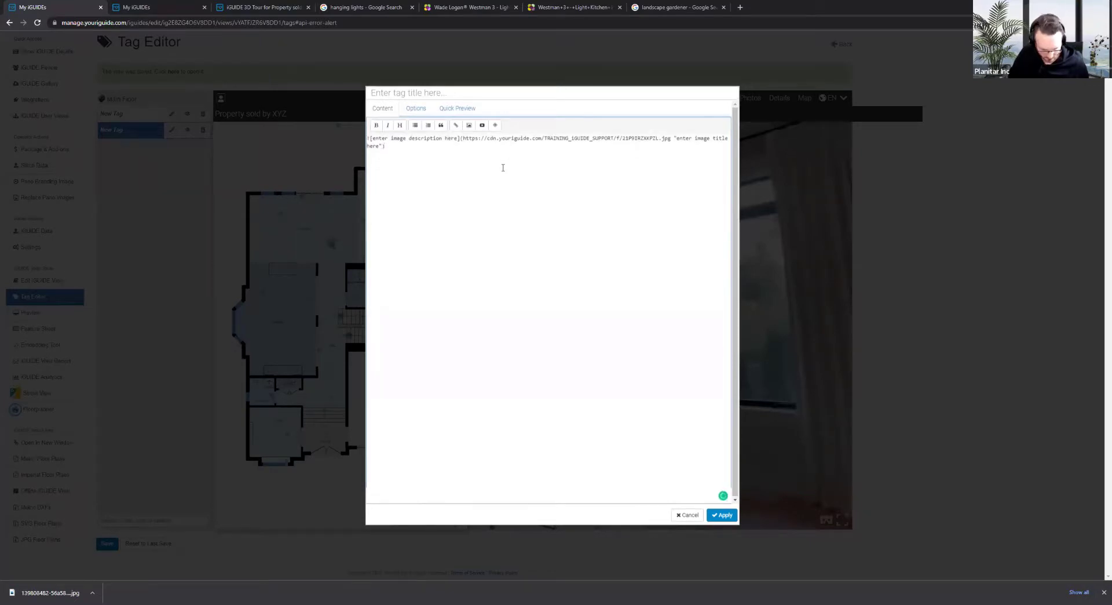
pyautogui.write('a full')
pyautogui.write('siz')
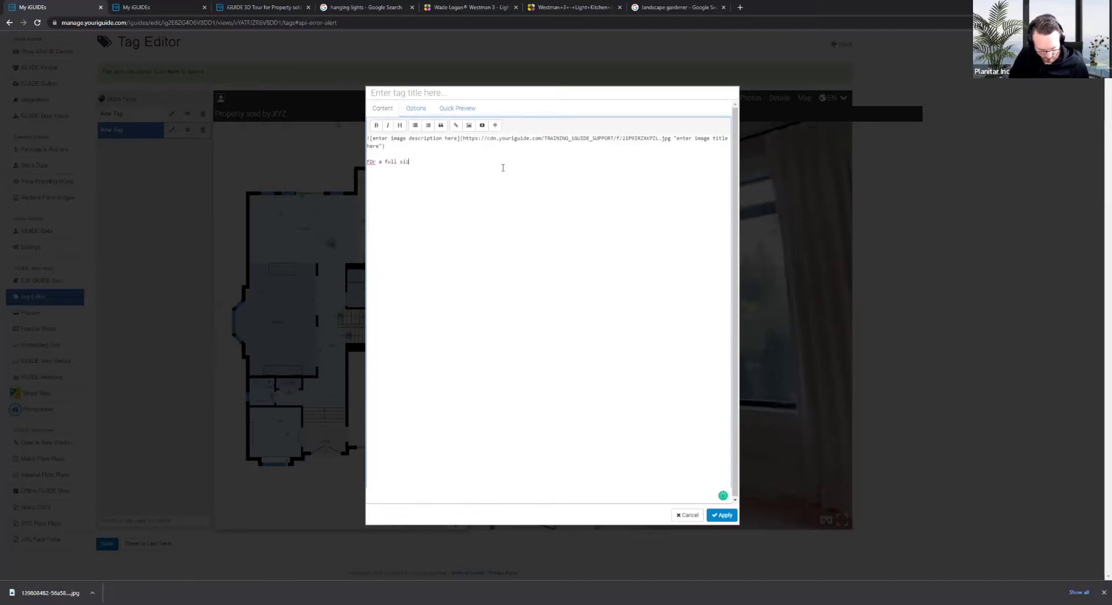
pyautogui.write('e vi')
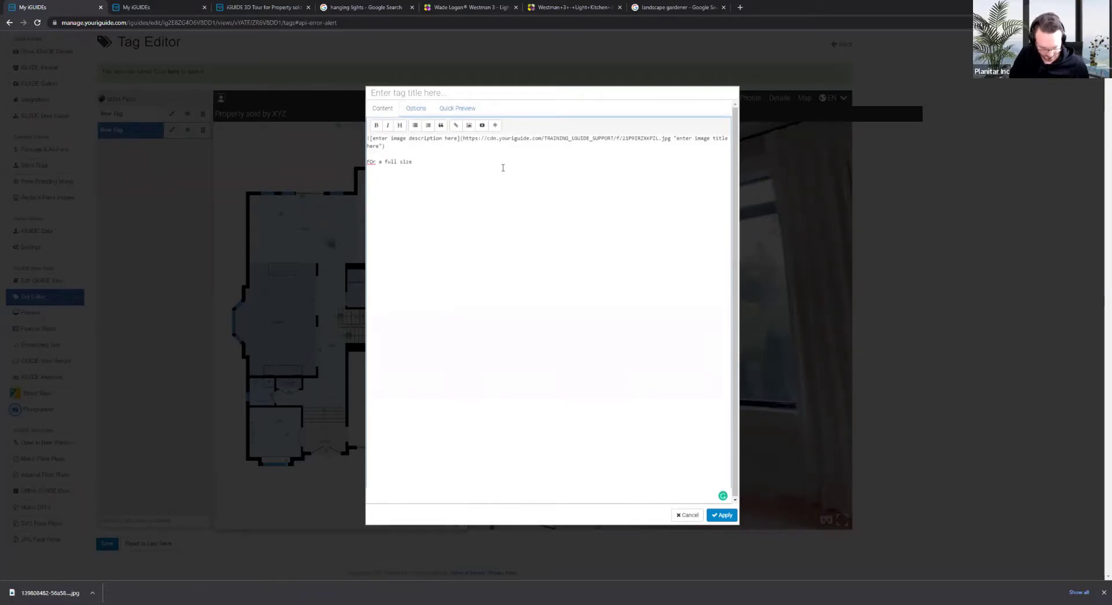
pyautogui.write('ge of')
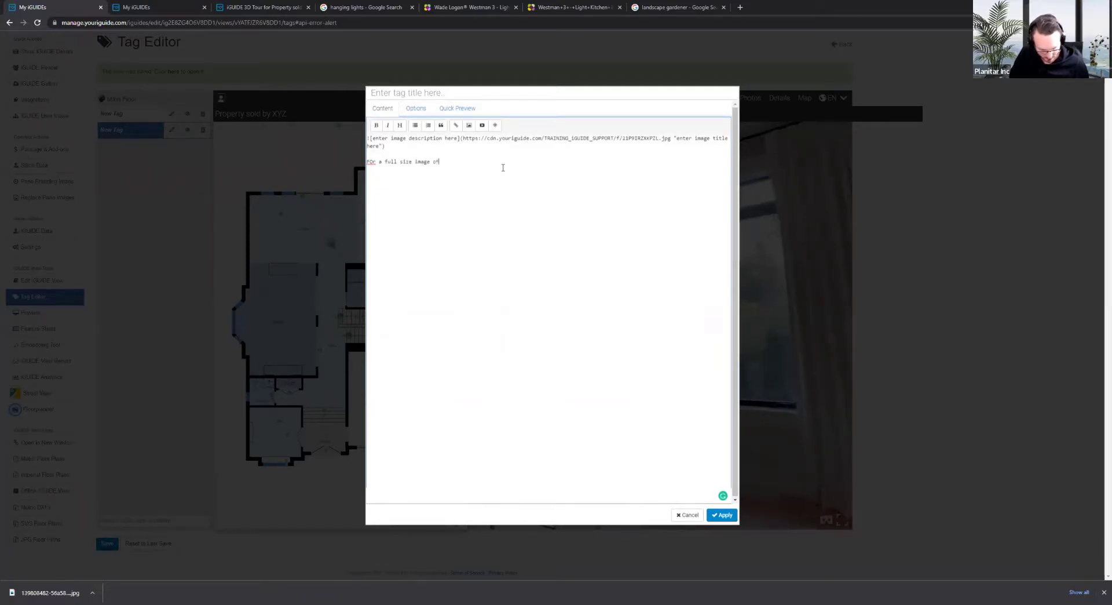
pyautogui.write(' the garden please ')
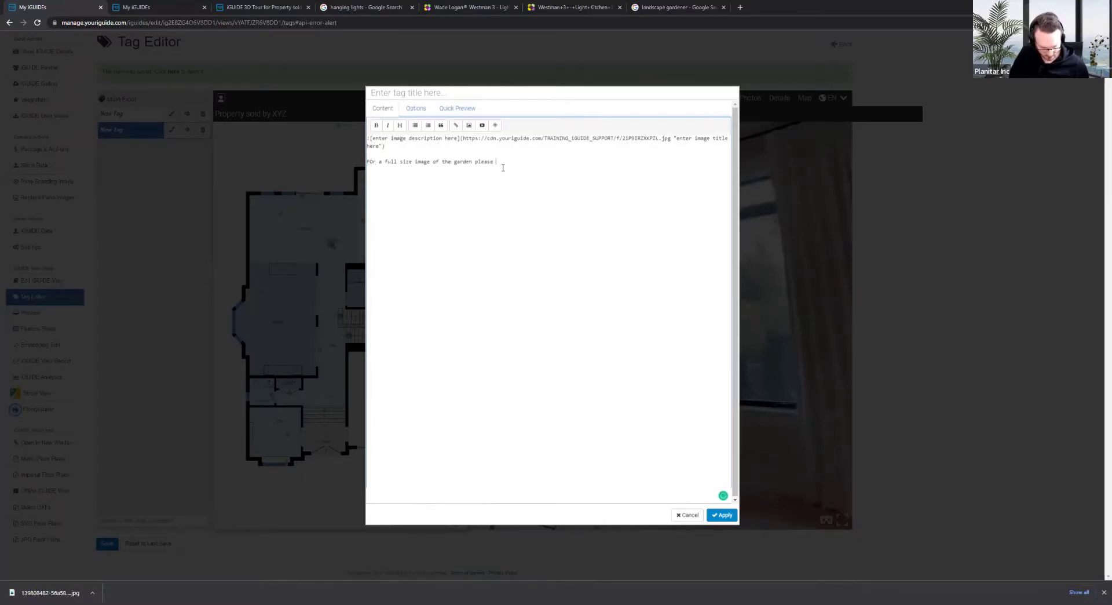
pyautogui.write('click here: ')
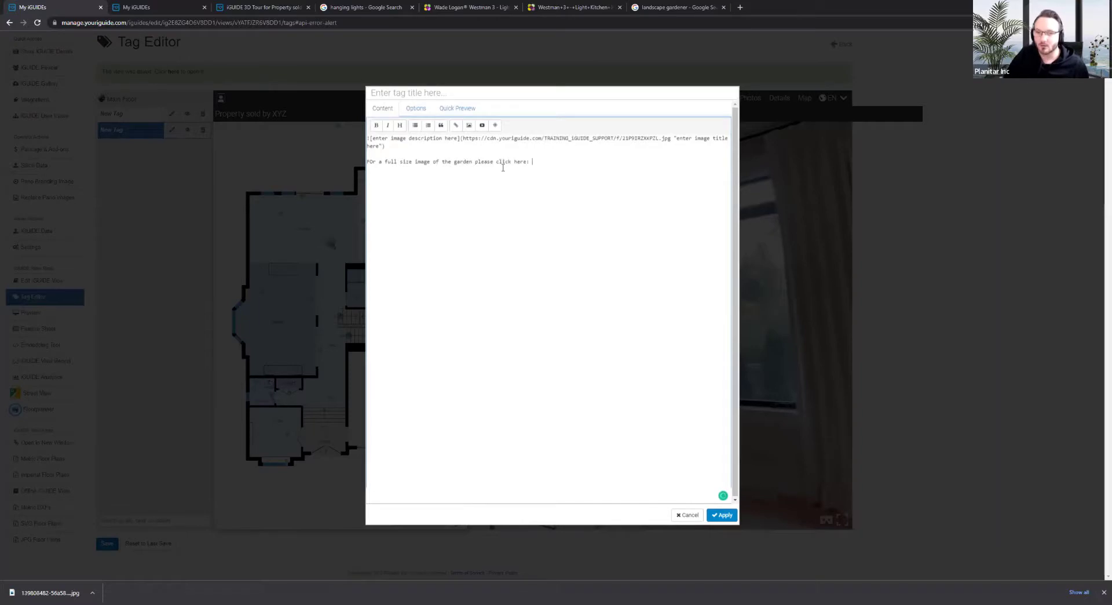
pyautogui.write('o')
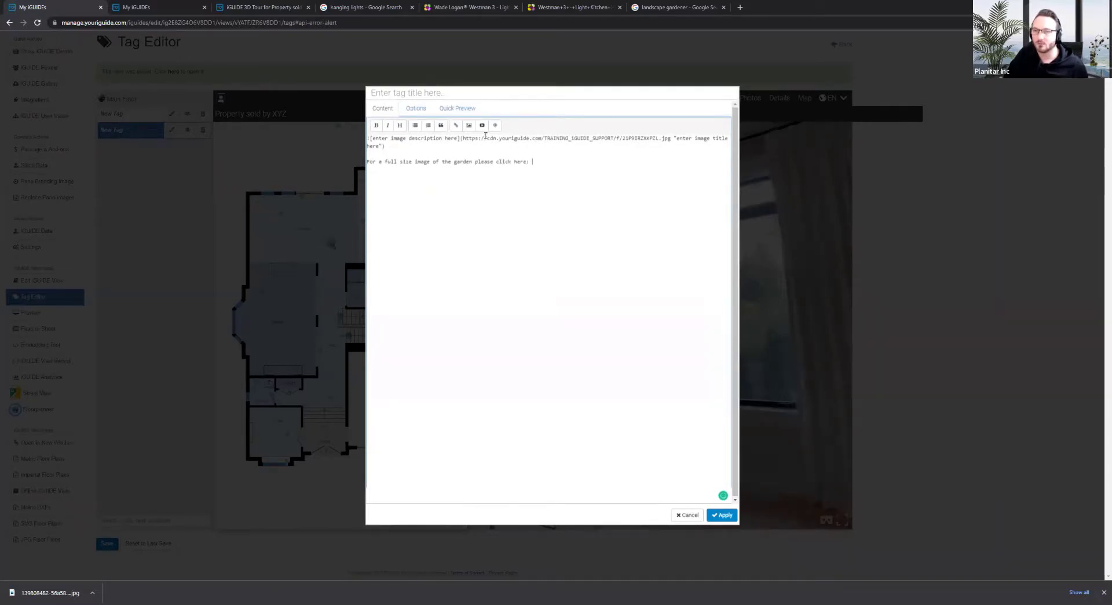
# Insert a HERE hyperlink to the garden photo URL, correct the wording to 'full-size', and apply
pyautogui.click(456, 126)
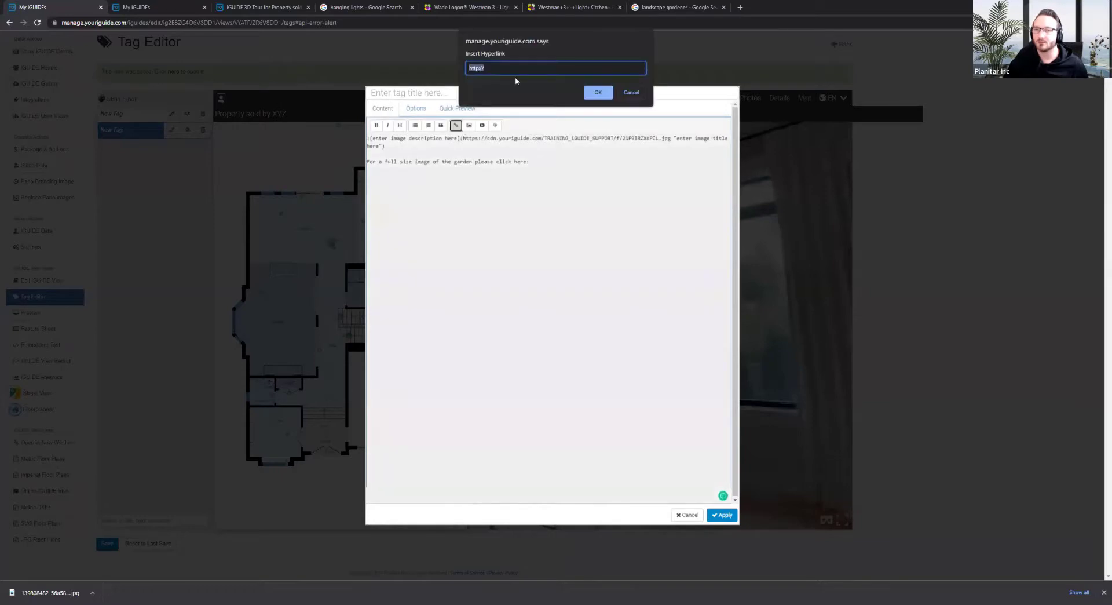
pyautogui.write('https://cdn.youriguide.com/TRAINING_iGUIDE_SUPPORT/f/21P9IRZXKPZL.jpg')
pyautogui.click(597, 92)
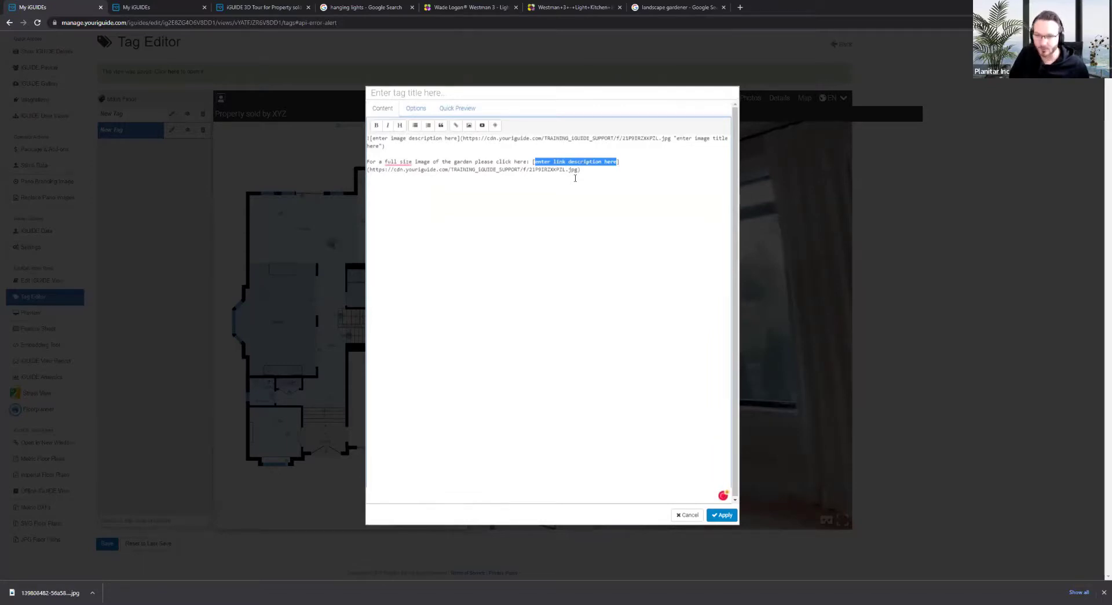
pyautogui.write('HERE')
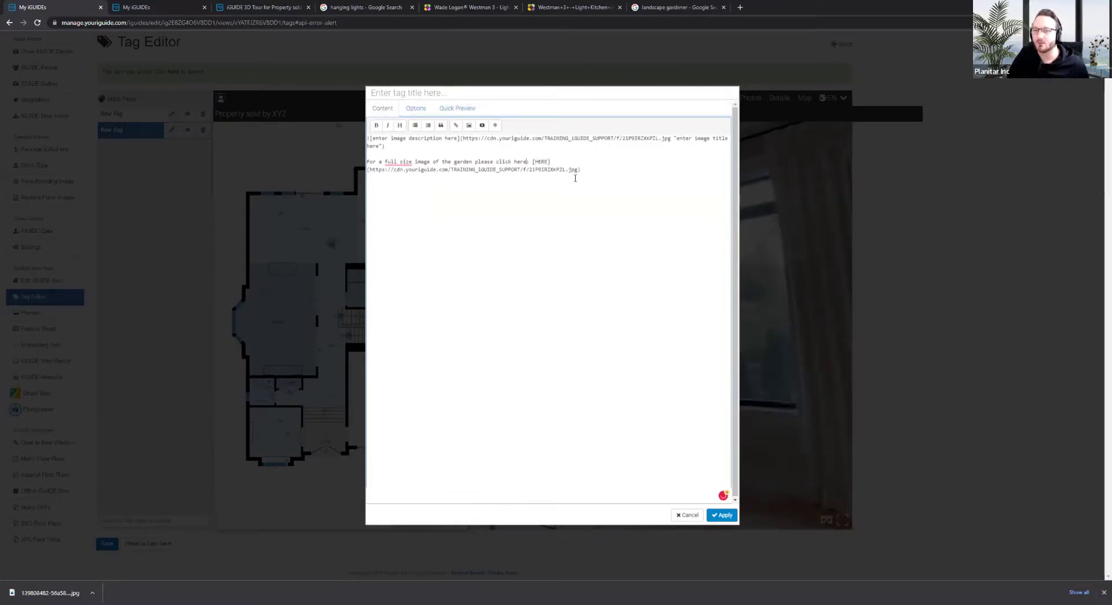
pyautogui.press('BackSpace')
pyautogui.press('BackSpace')
pyautogui.press('BackSpace')
pyautogui.press('BackSpace')
pyautogui.press('BackSpace')
pyautogui.press('BackSpace')
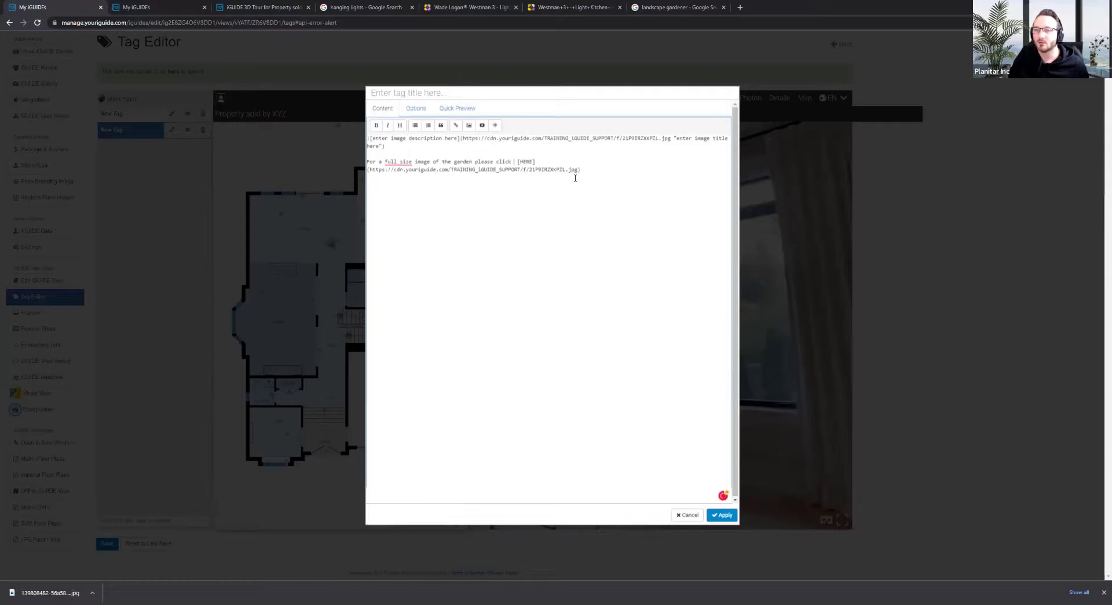
pyautogui.rightClick(398, 163)
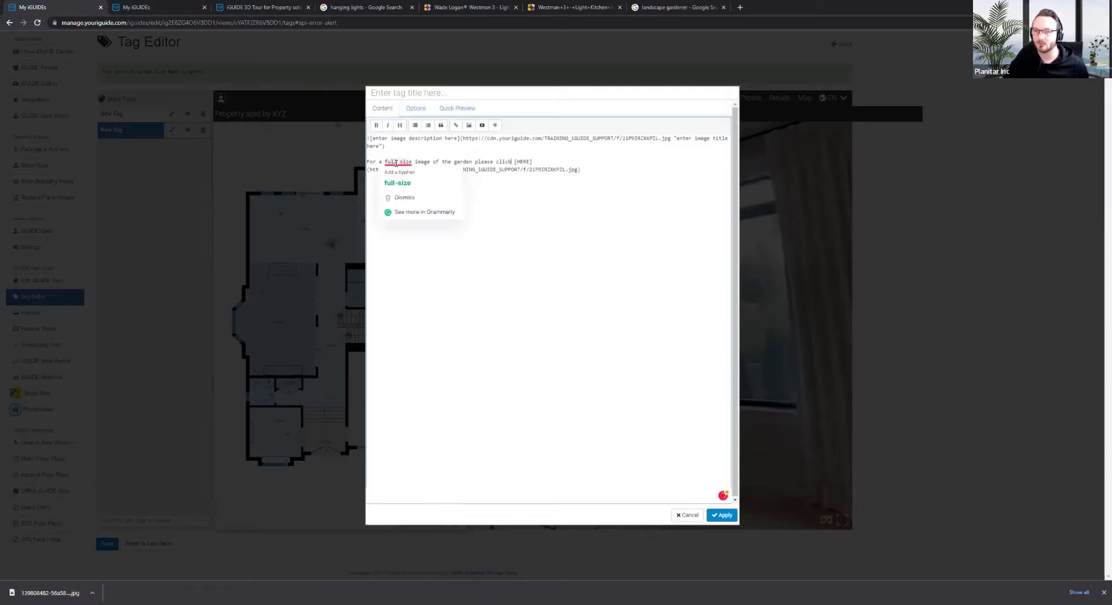
pyautogui.click(400, 170)
pyautogui.click(721, 515)
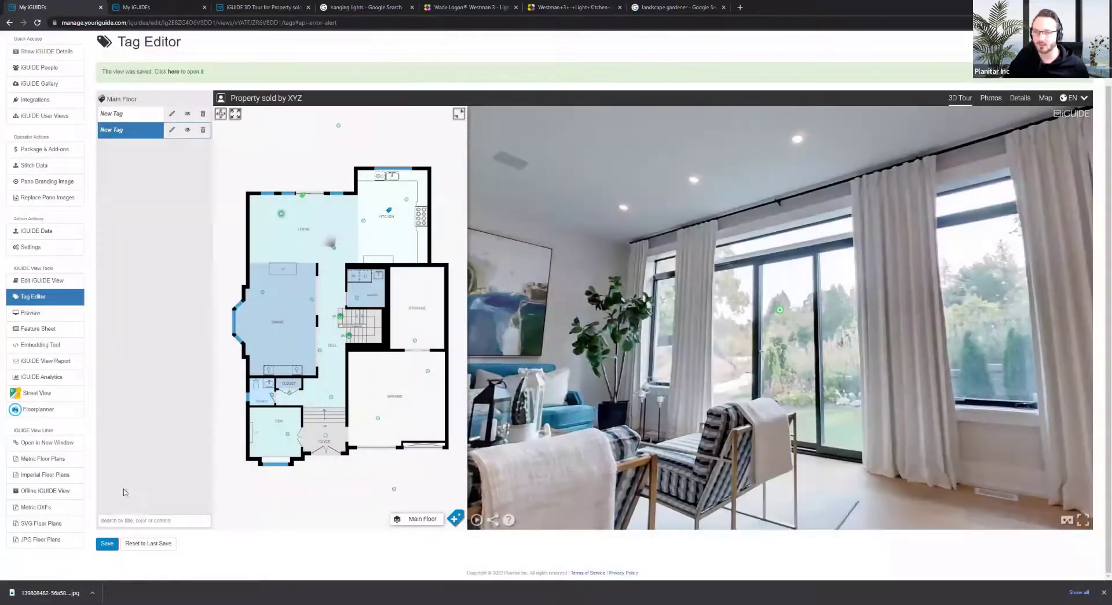
# Save the view, then follow the garden tag's HERE link in the living room to the full-size photo
pyautogui.click(107, 543)
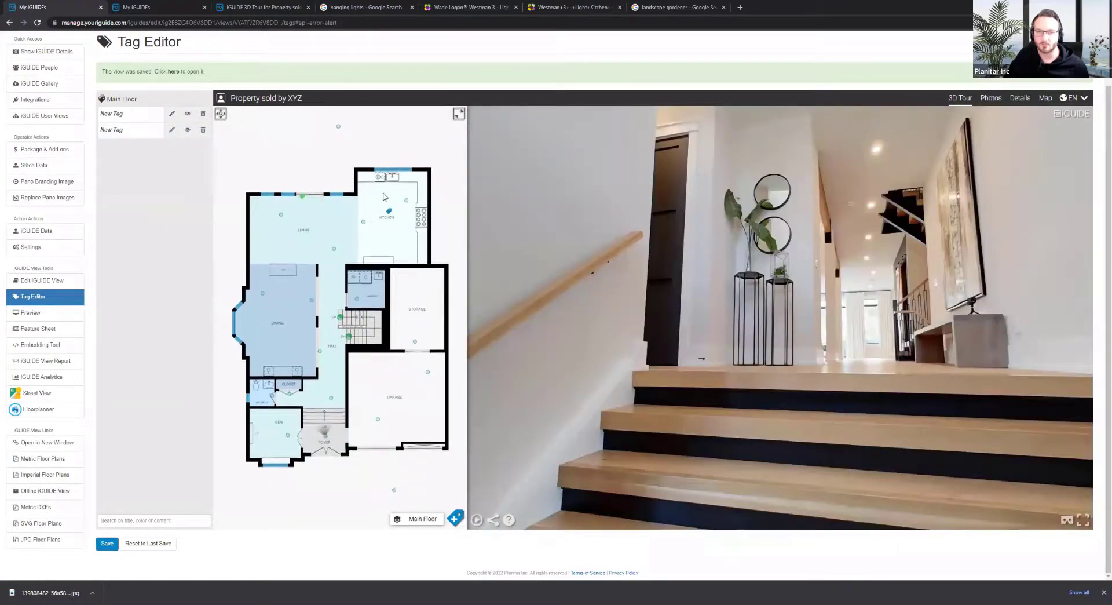
pyautogui.click(334, 248)
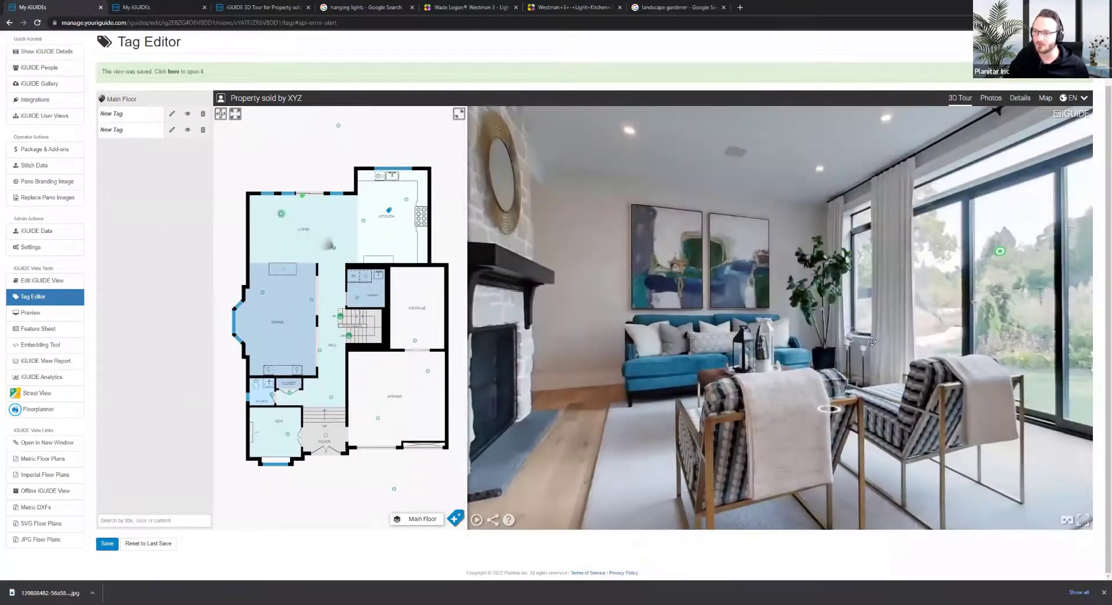
pyautogui.moveTo(872, 341); pyautogui.dragTo(634, 345)
pyautogui.moveTo(752, 259)
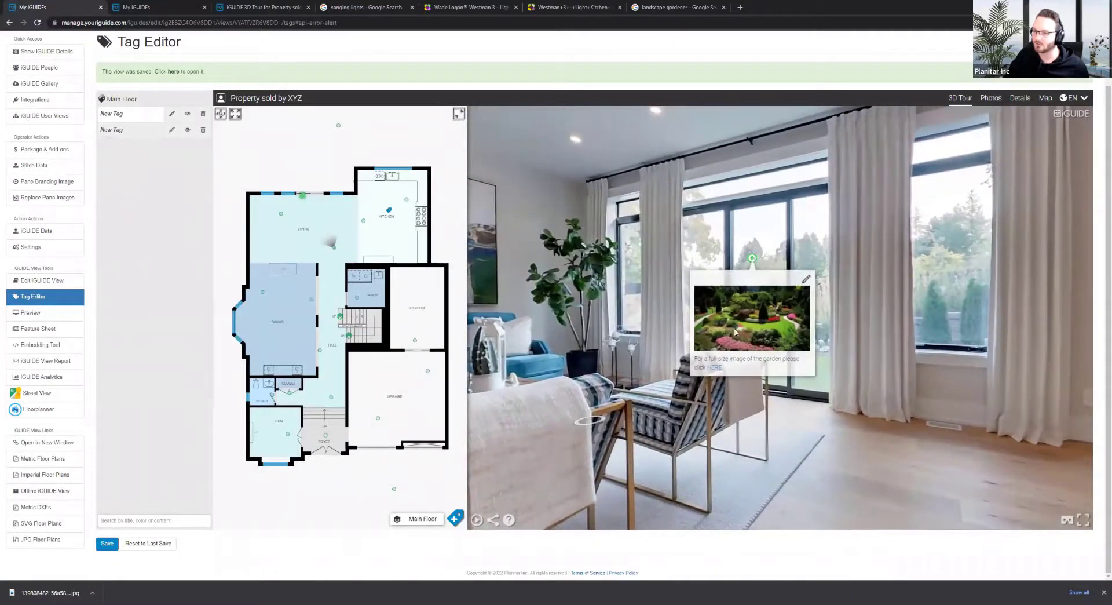
pyautogui.click(716, 369)
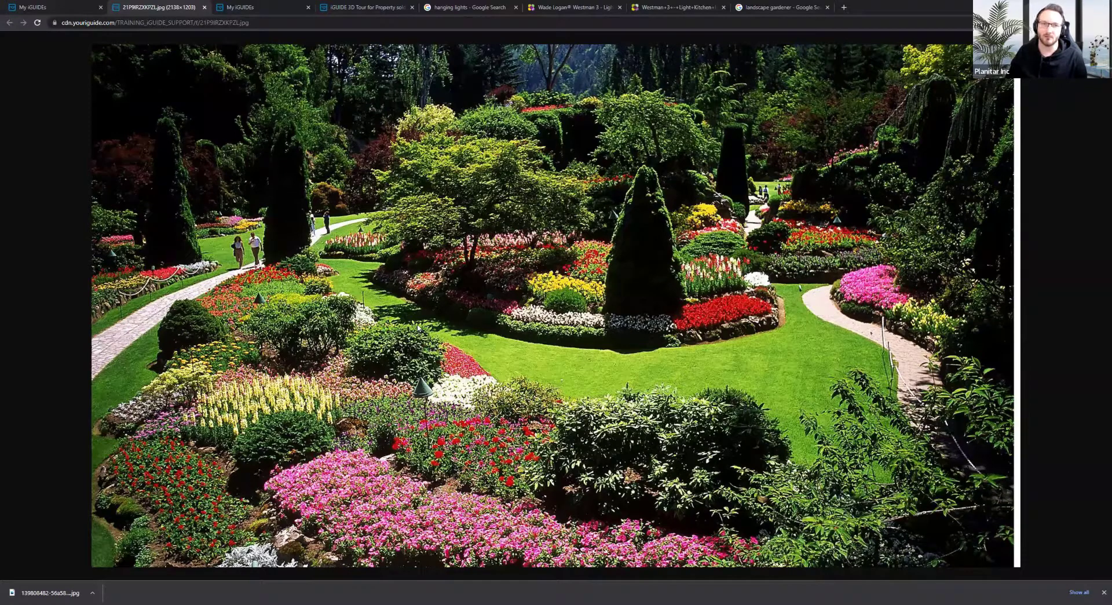
# Check the garden image address and move between the image, property details and 3D tour tabs
pyautogui.moveTo(255, 23); pyautogui.dragTo(58, 23)
pyautogui.rightClick(279, 107)
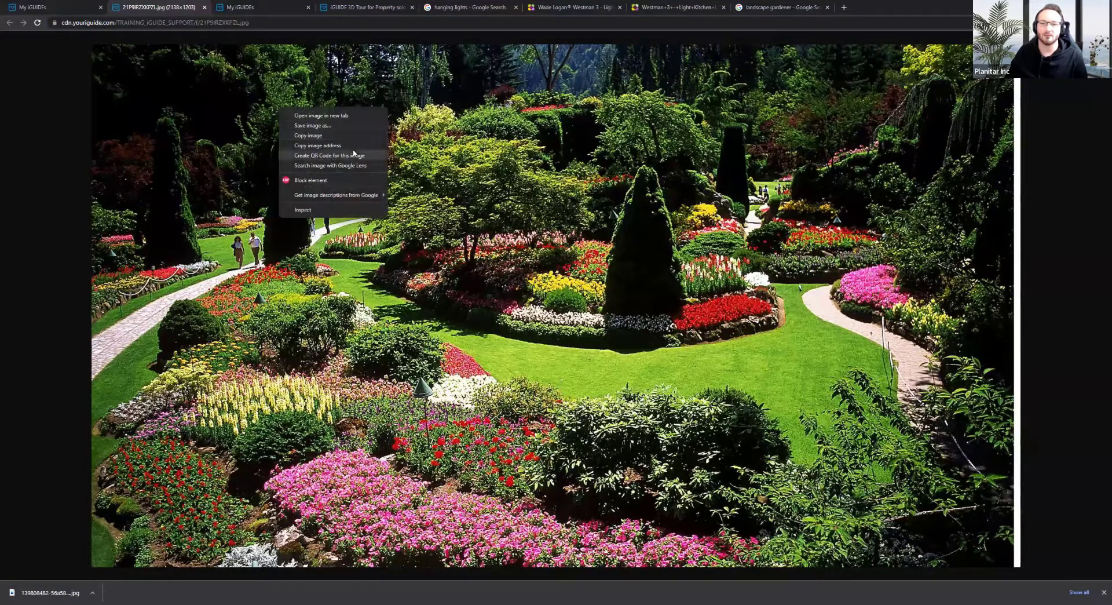
pyautogui.click(290, 6)
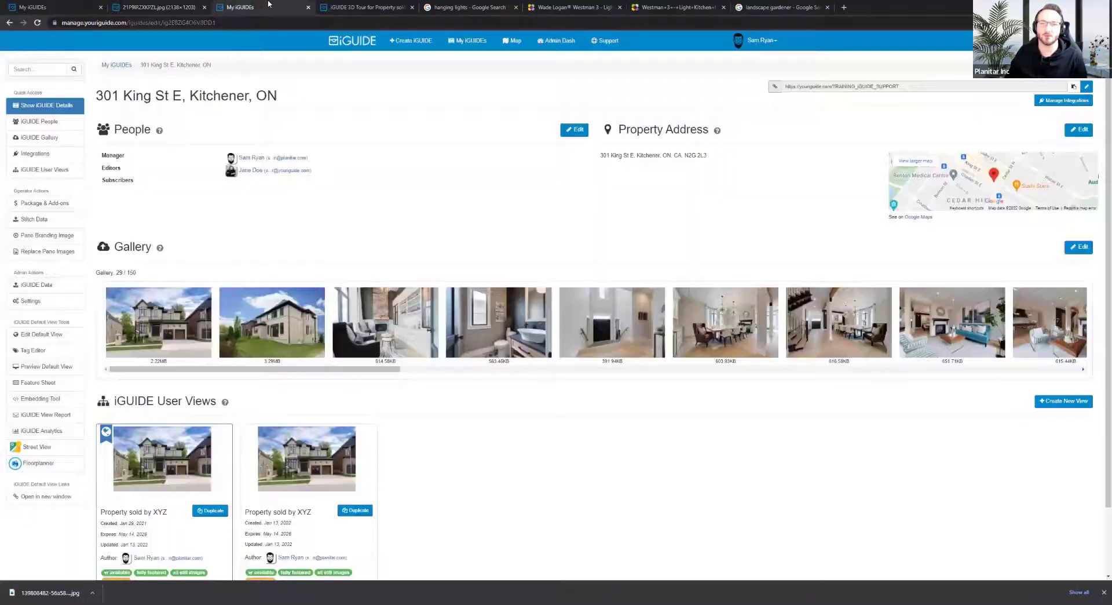
pyautogui.click(330, 5)
pyautogui.rightClick(475, 113)
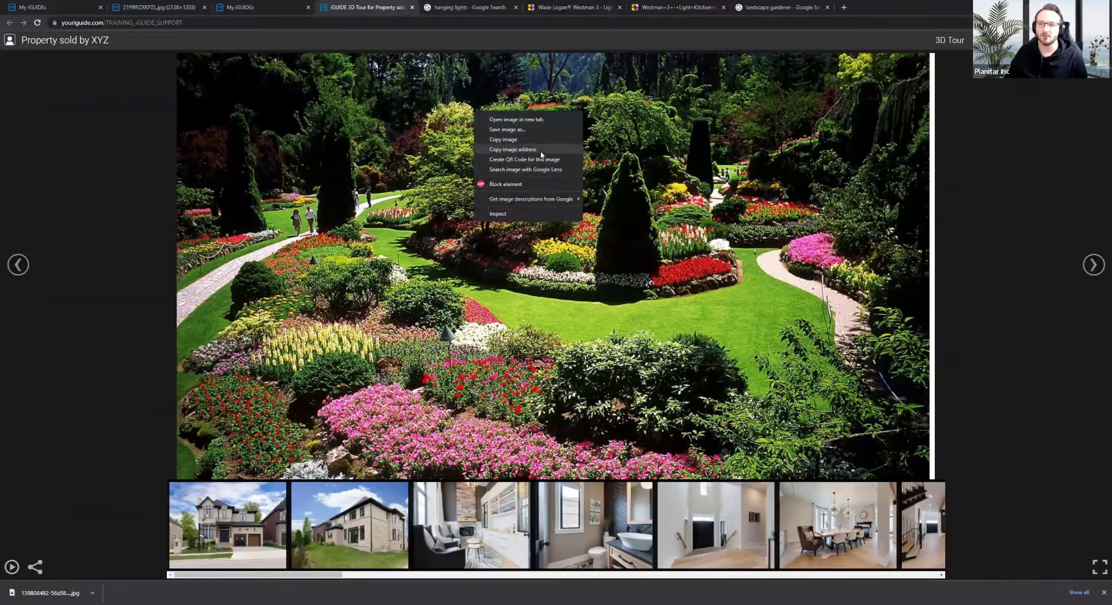
pyautogui.click(145, 161)
pyautogui.click(185, 7)
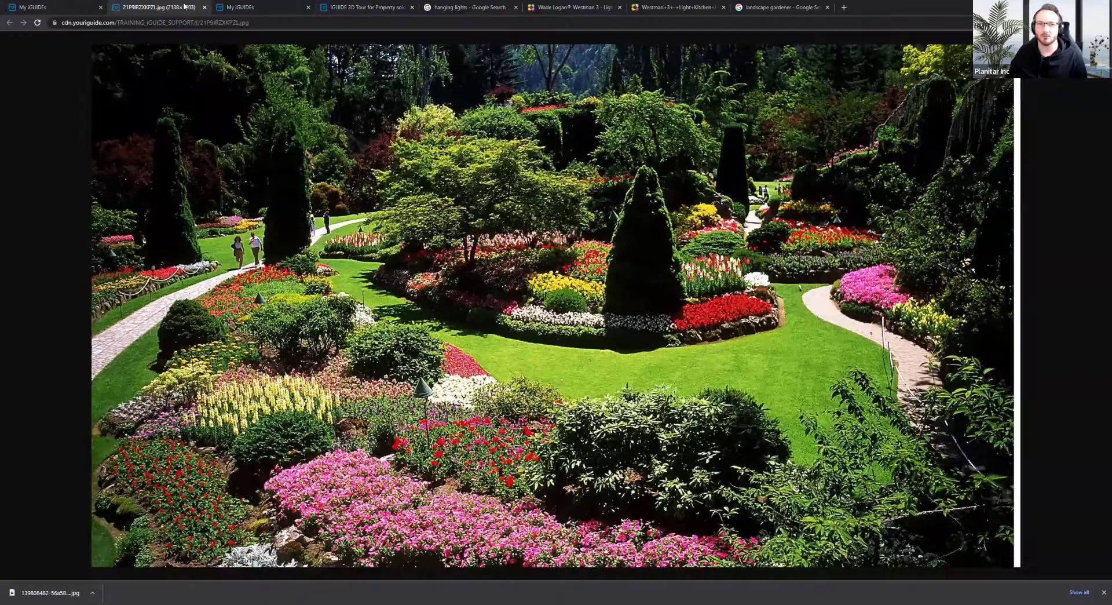
pyautogui.click(375, 9)
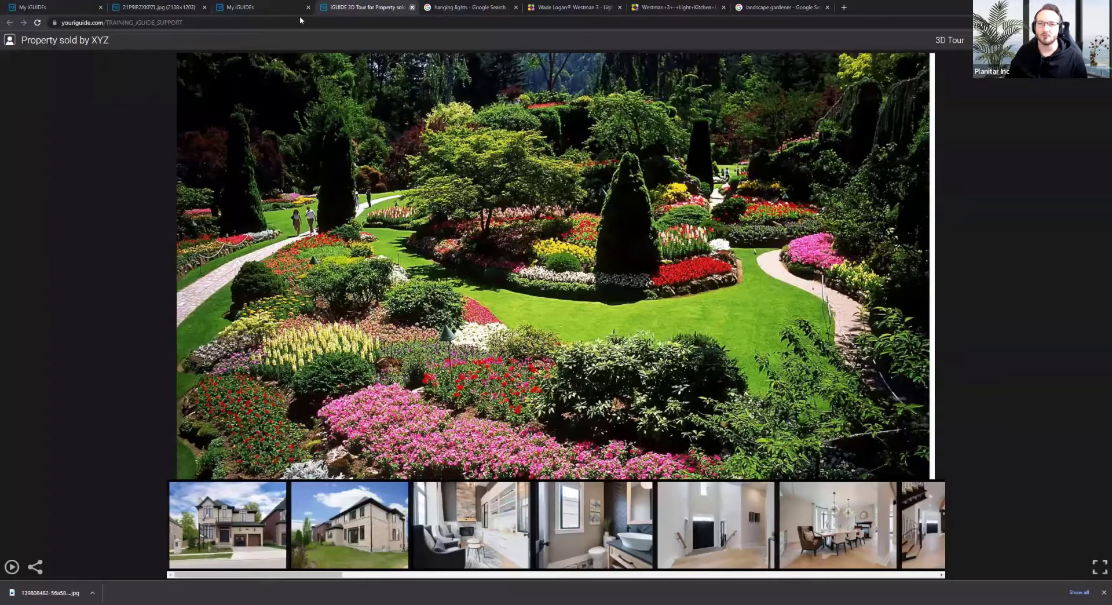
# Close the 3D tour, duplicate My iGUIDEs and full-size garden image tabs
pyautogui.click(411, 8)
pyautogui.click(313, 11)
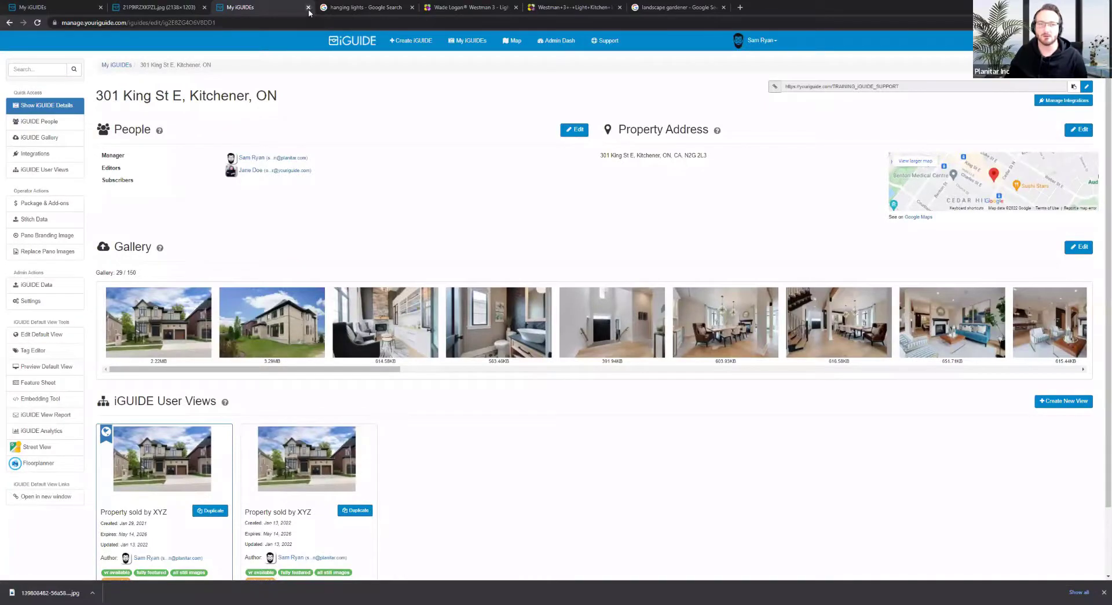
pyautogui.click(308, 7)
pyautogui.click(206, 11)
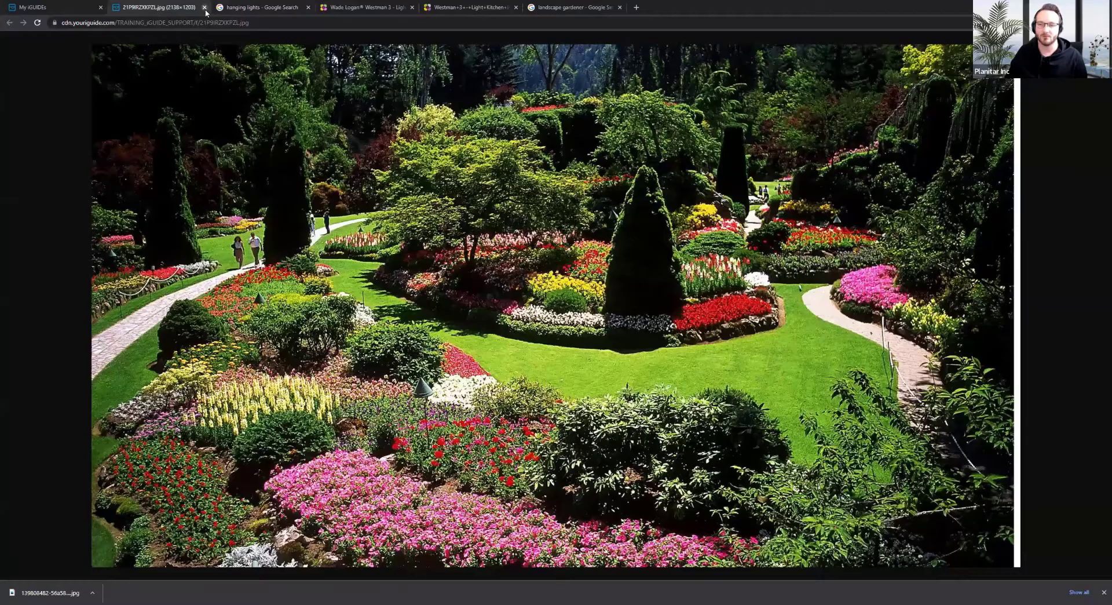
pyautogui.click(206, 8)
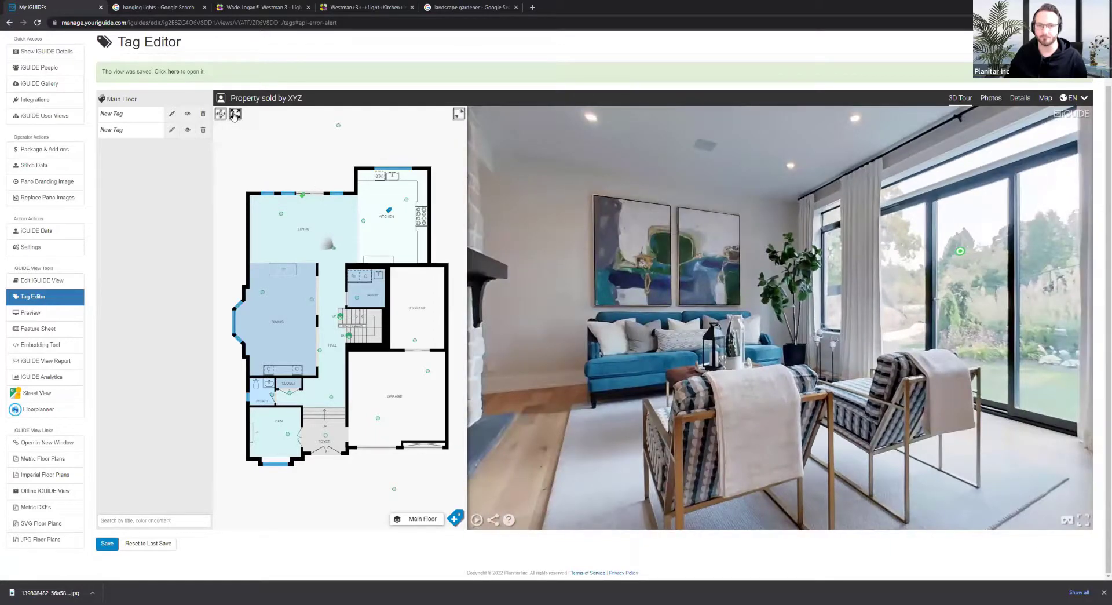
# Adjust and restore the floor-plan fit, then enter Tag Placement Mode with the + button
pyautogui.click(220, 113)
pyautogui.scroll(-3, 312, 233)
pyautogui.moveTo(314, 217)
pyautogui.mouseDown()
pyautogui.moveTo(367, 294)
pyautogui.moveTo(360, 496)
pyautogui.moveTo(286, 225)
pyautogui.moveTo(328, 225)
pyautogui.mouseUp()
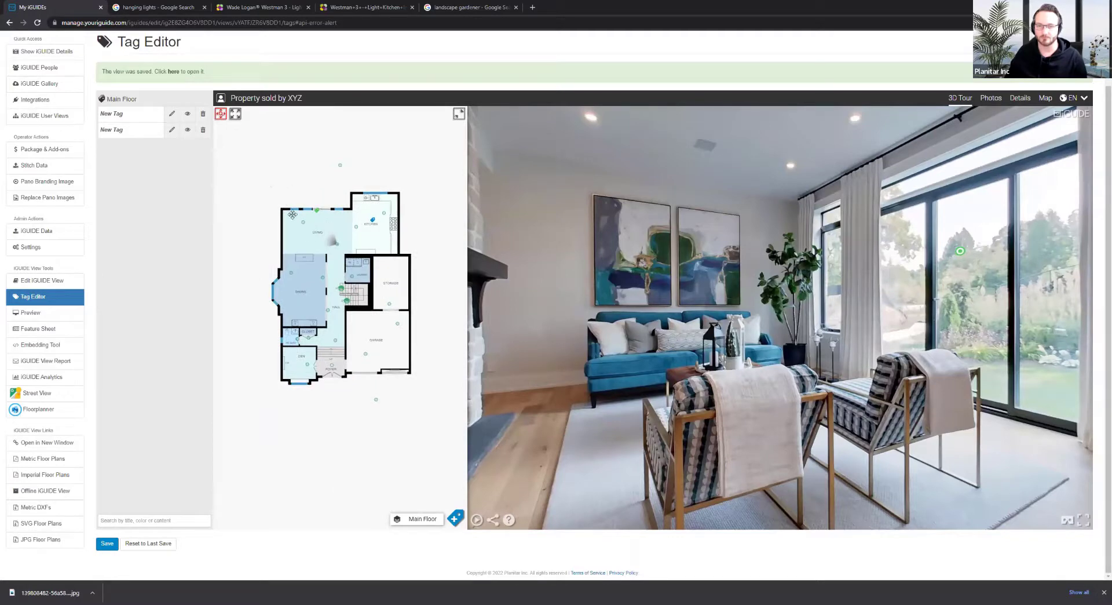
pyautogui.click(236, 114)
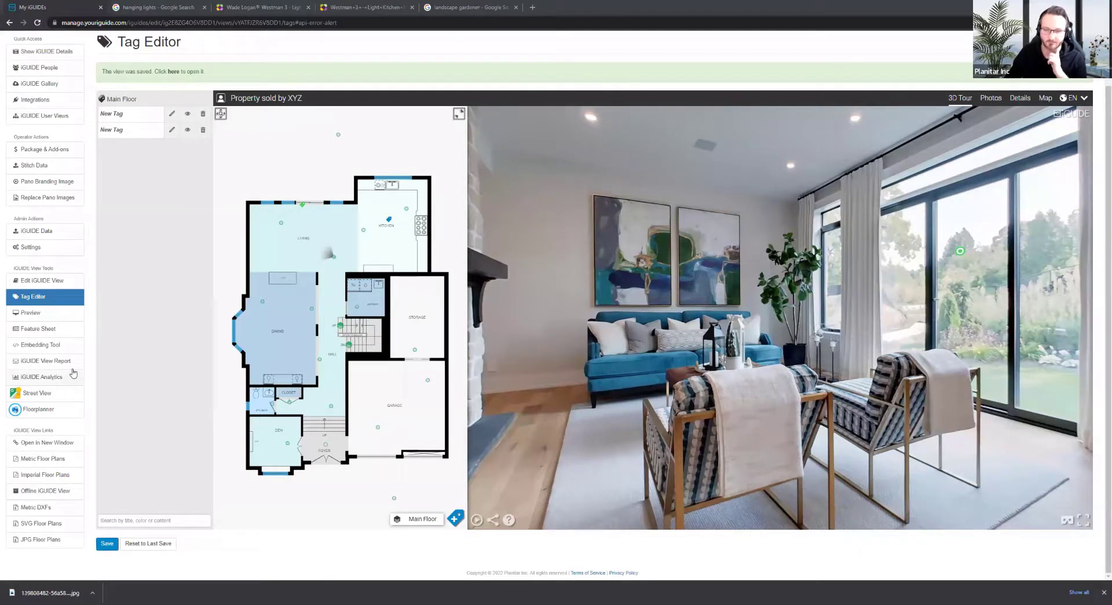
pyautogui.click(456, 516)
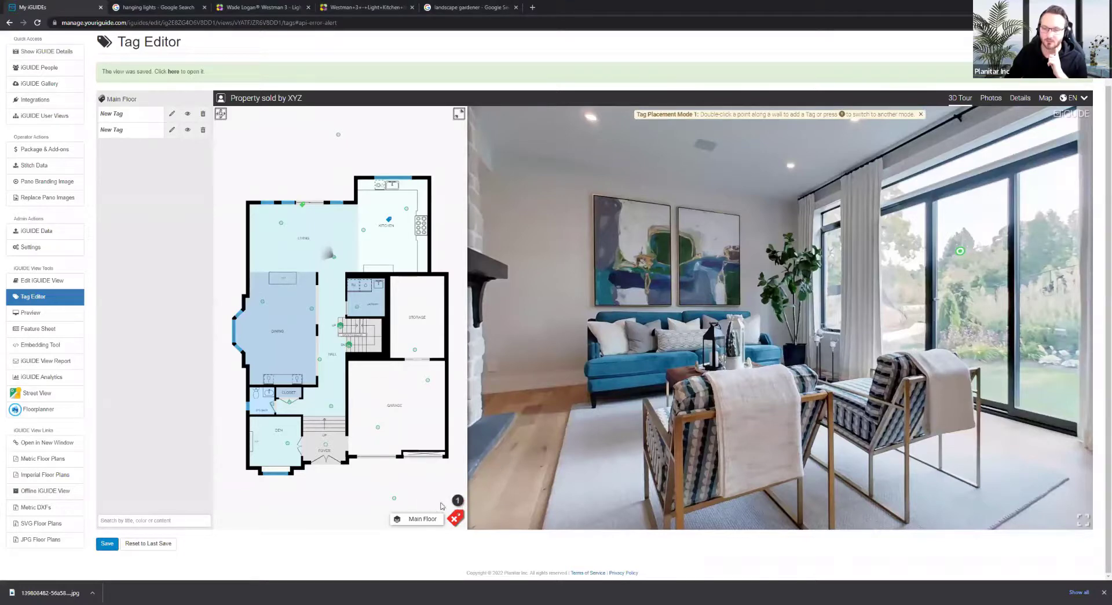
# Give the first New Tag an opaque hotspot and check it in Quick Preview
pyautogui.click(172, 114)
pyautogui.click(173, 114)
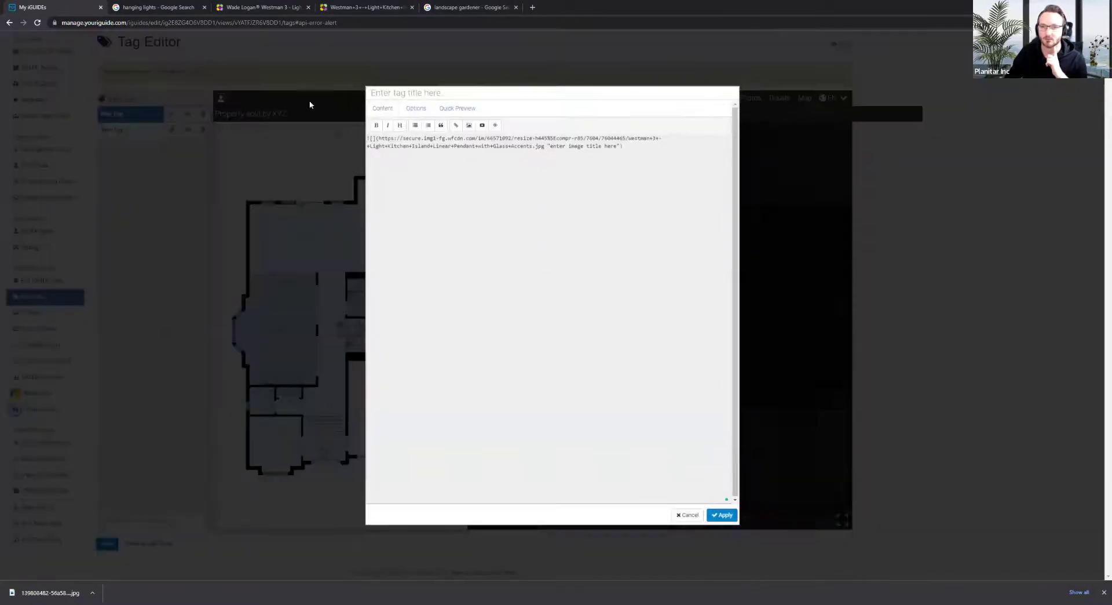
pyautogui.click(416, 108)
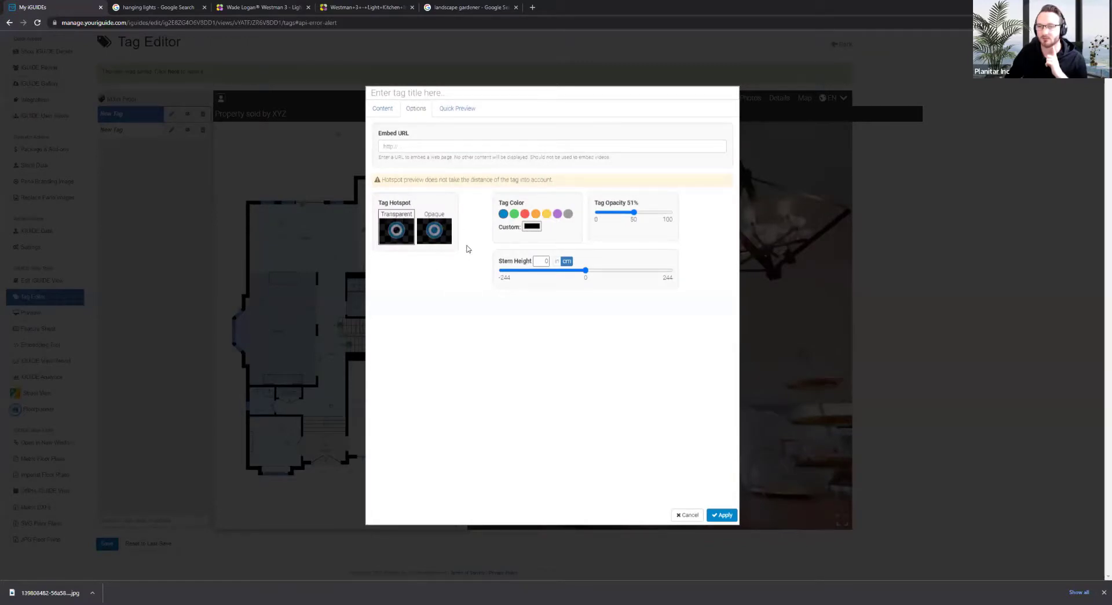
pyautogui.click(444, 233)
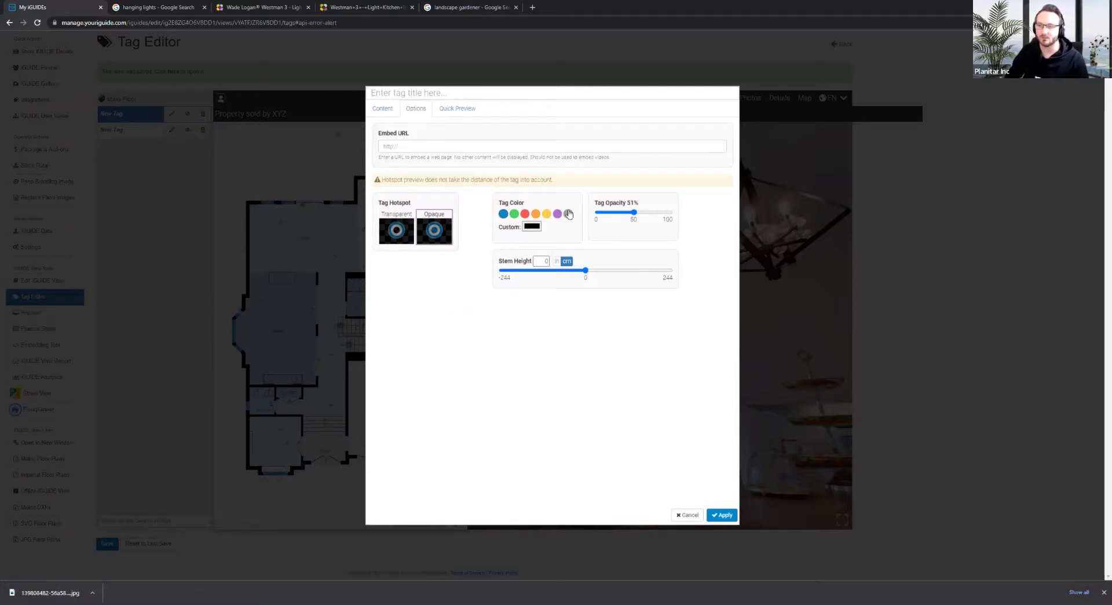
pyautogui.click(463, 108)
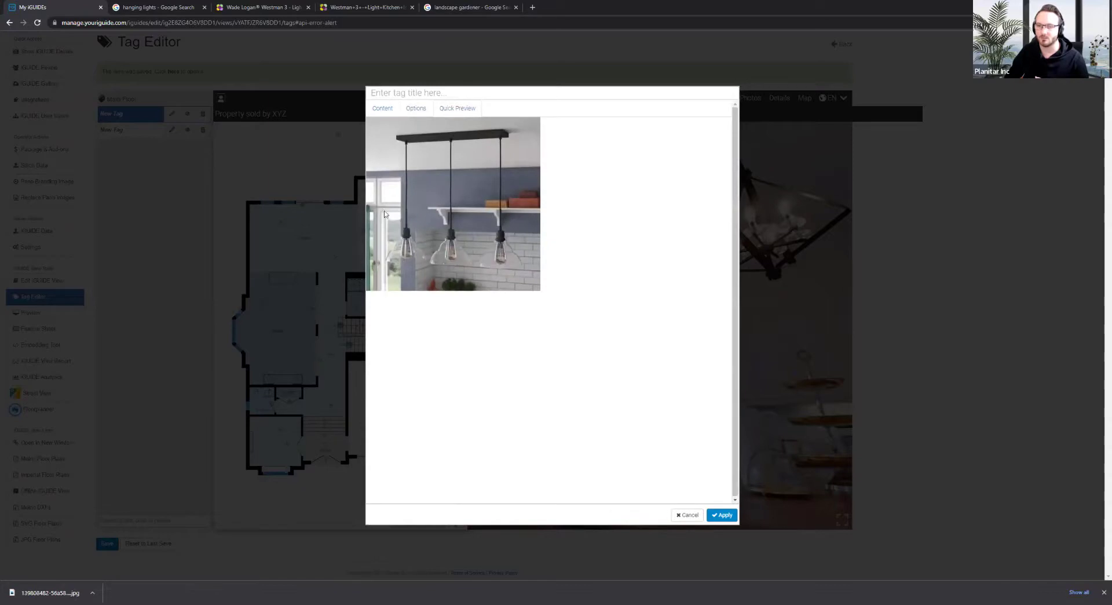
# Review the pendant-light image link in the tag's content and close the dialog
pyautogui.click(382, 108)
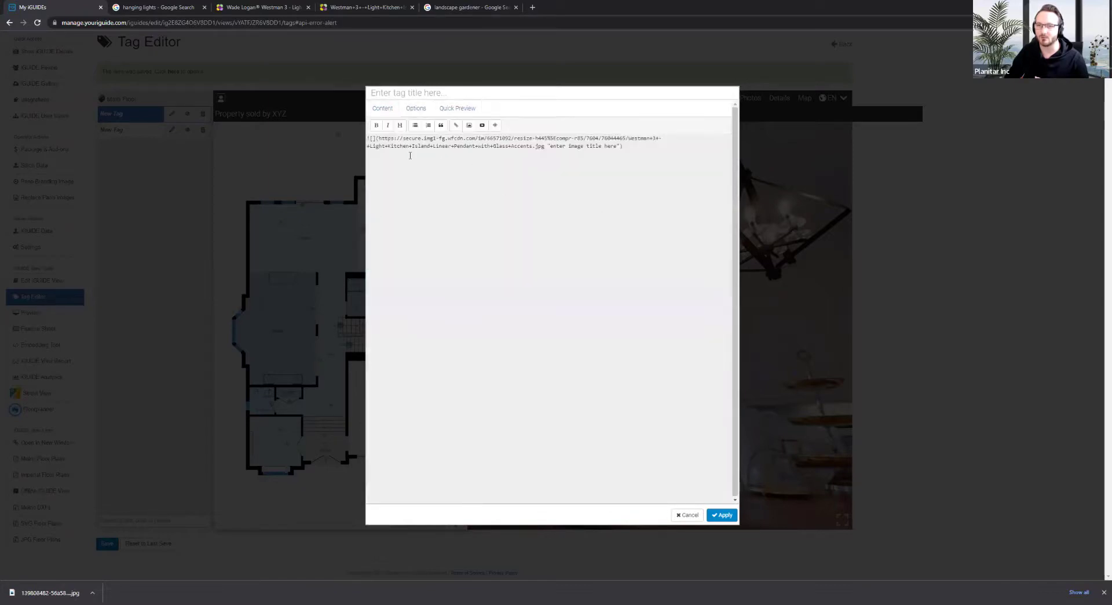
pyautogui.moveTo(648, 168); pyautogui.dragTo(367, 139)
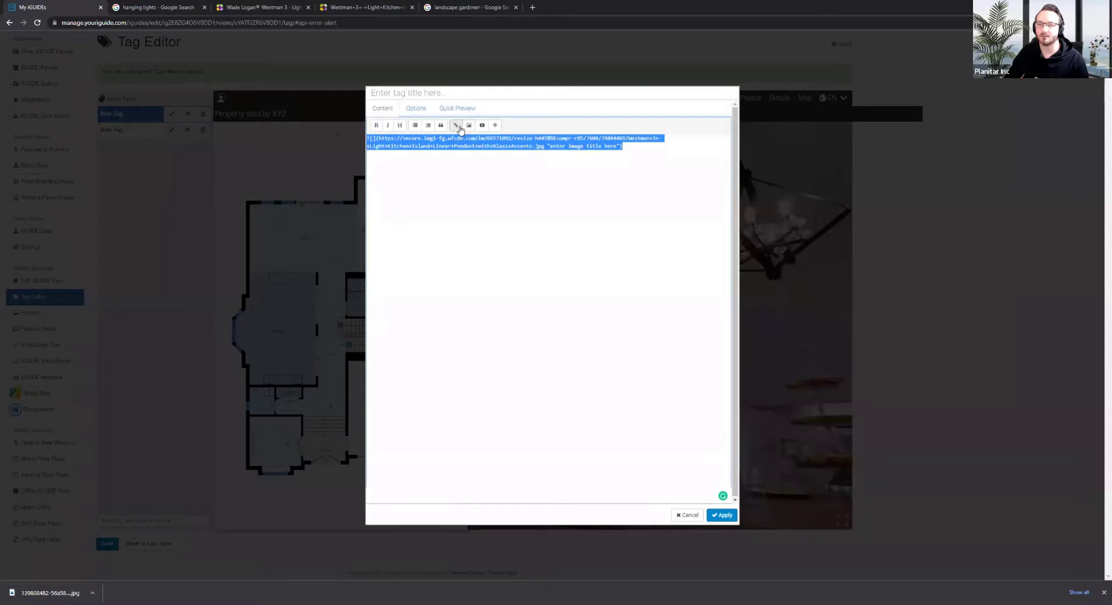
pyautogui.click(687, 515)
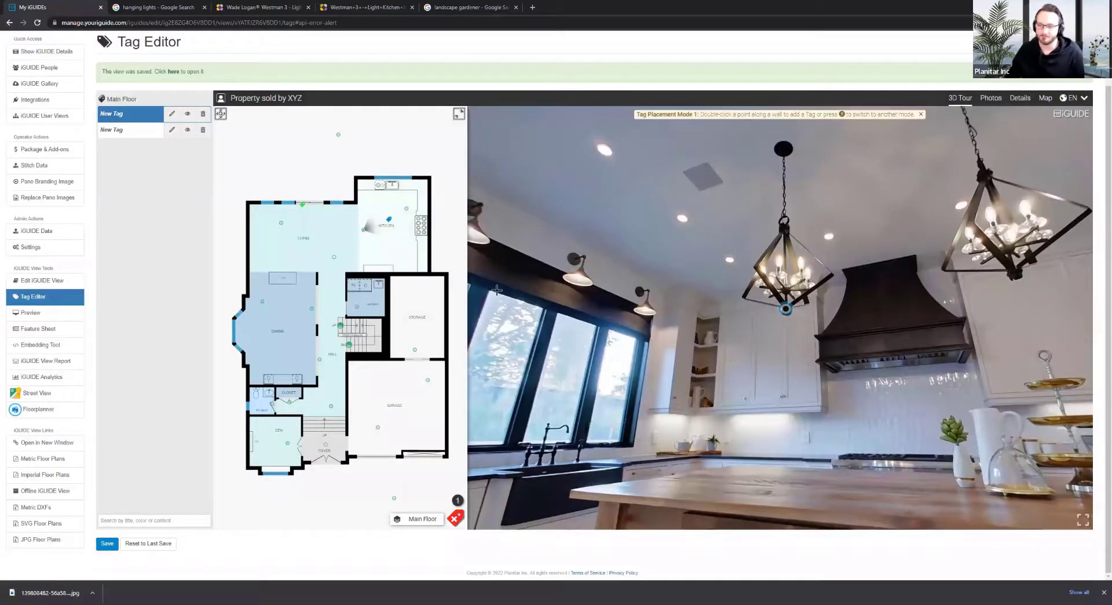
# Delete both New Tags, confirming each Delete Tag dialog
pyautogui.moveTo(492, 288); pyautogui.dragTo(811, 285)
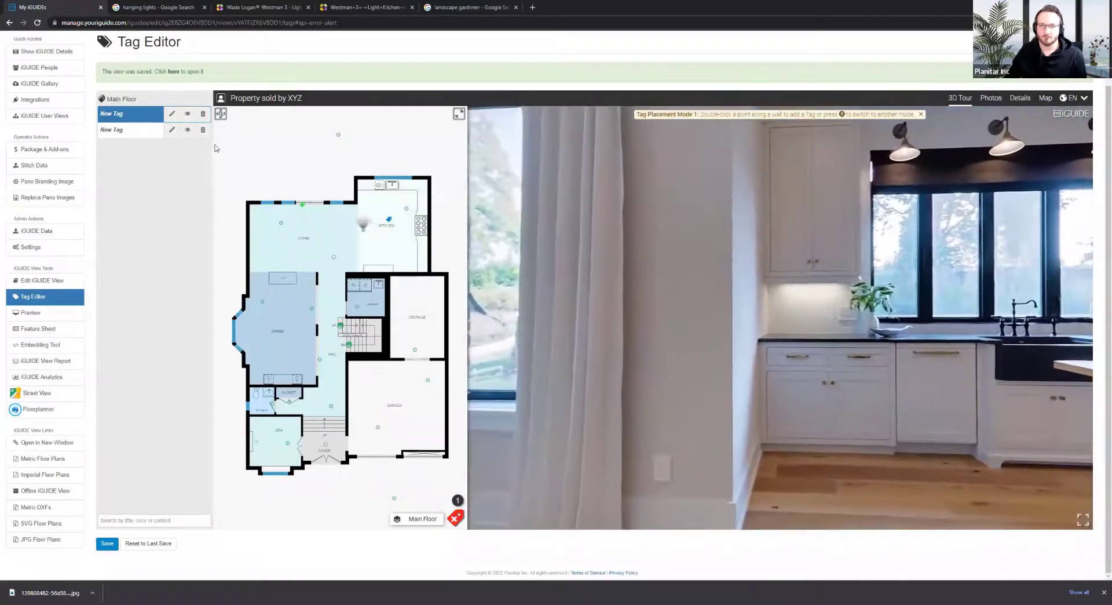
pyautogui.click(204, 132)
pyautogui.click(649, 120)
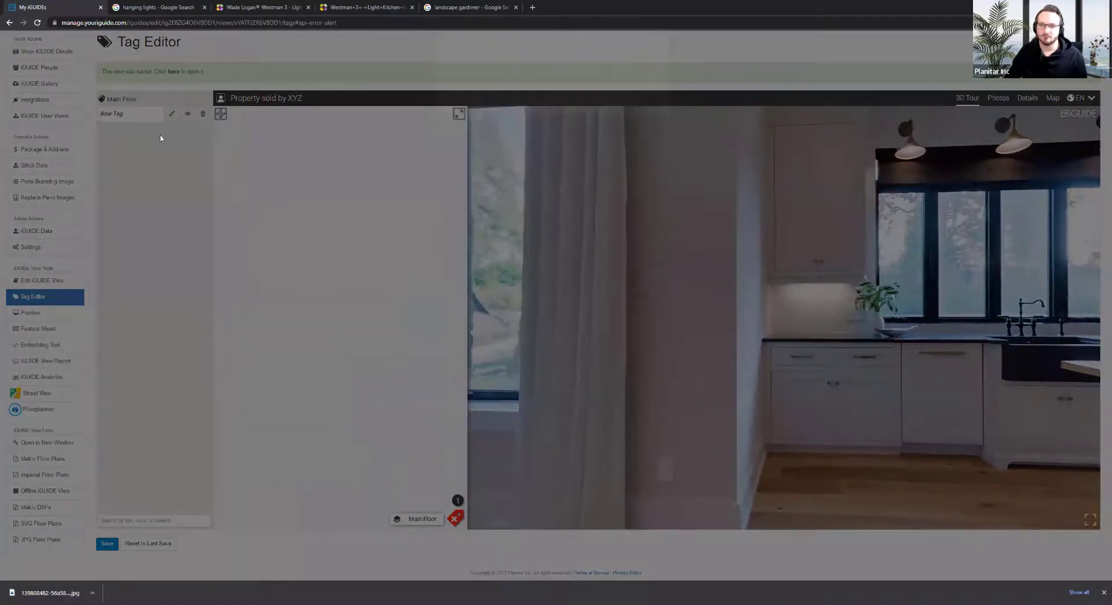
pyautogui.click(203, 113)
pyautogui.click(643, 120)
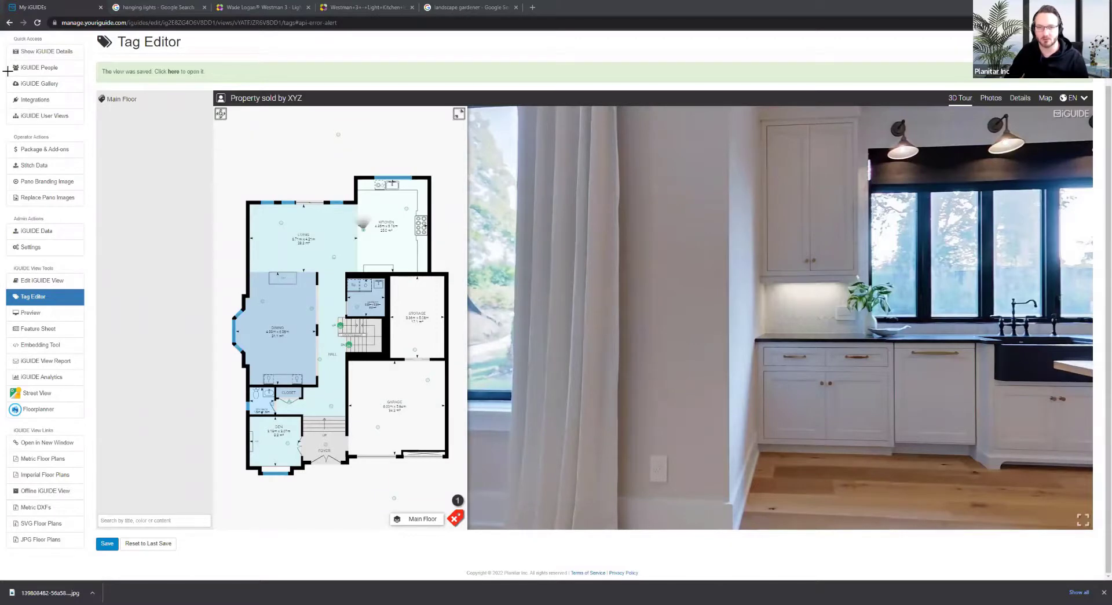
# Look around the house exterior panorama, then the kitchen panorama down to the table
pyautogui.click(339, 137)
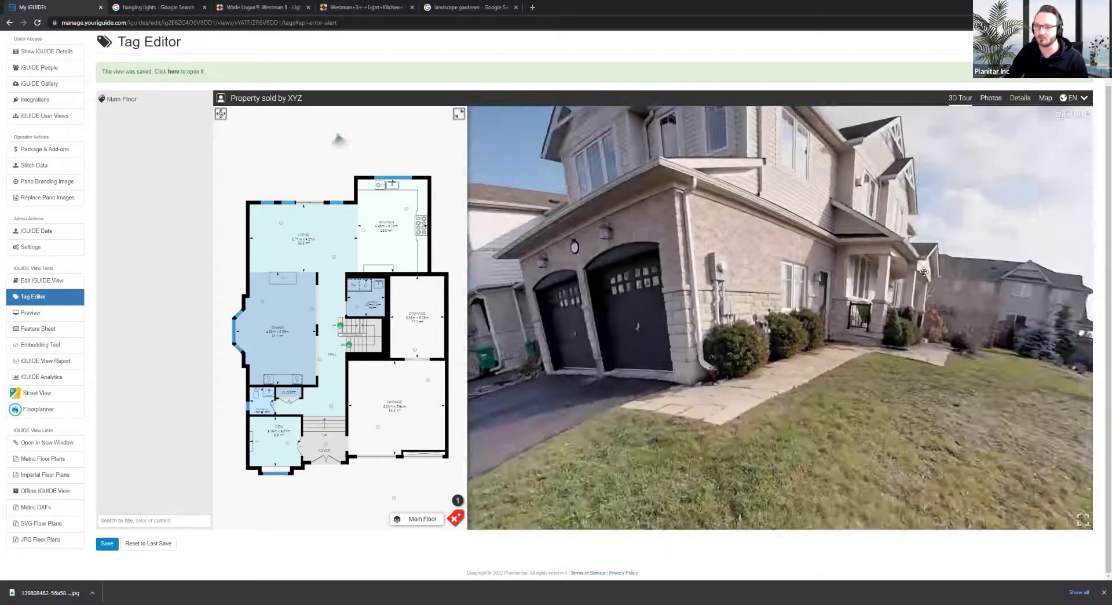
pyautogui.moveTo(924, 272); pyautogui.dragTo(855, 225)
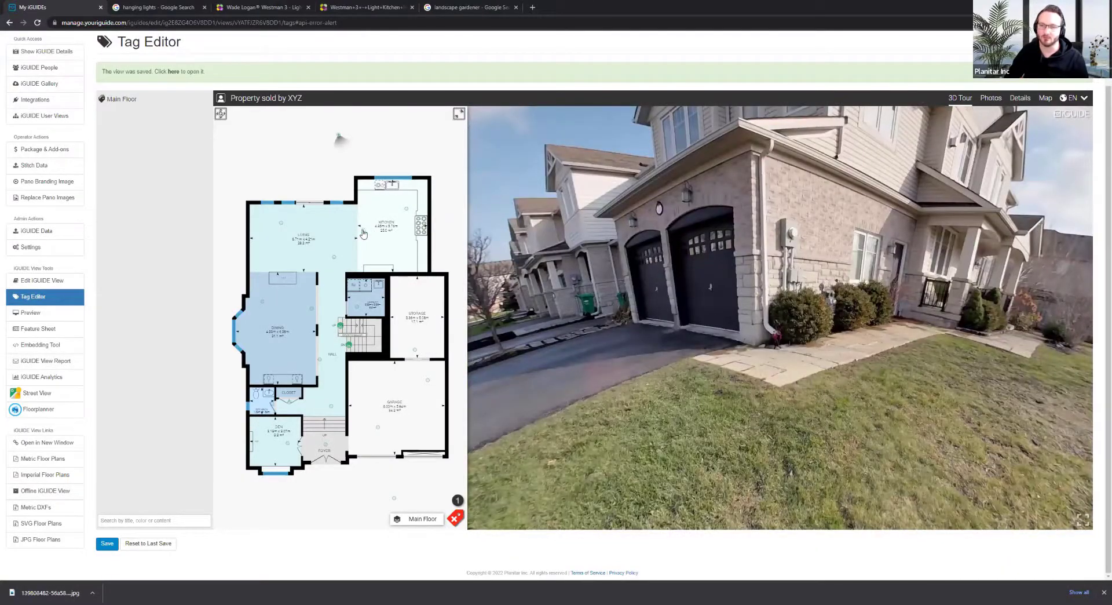
pyautogui.click(363, 229)
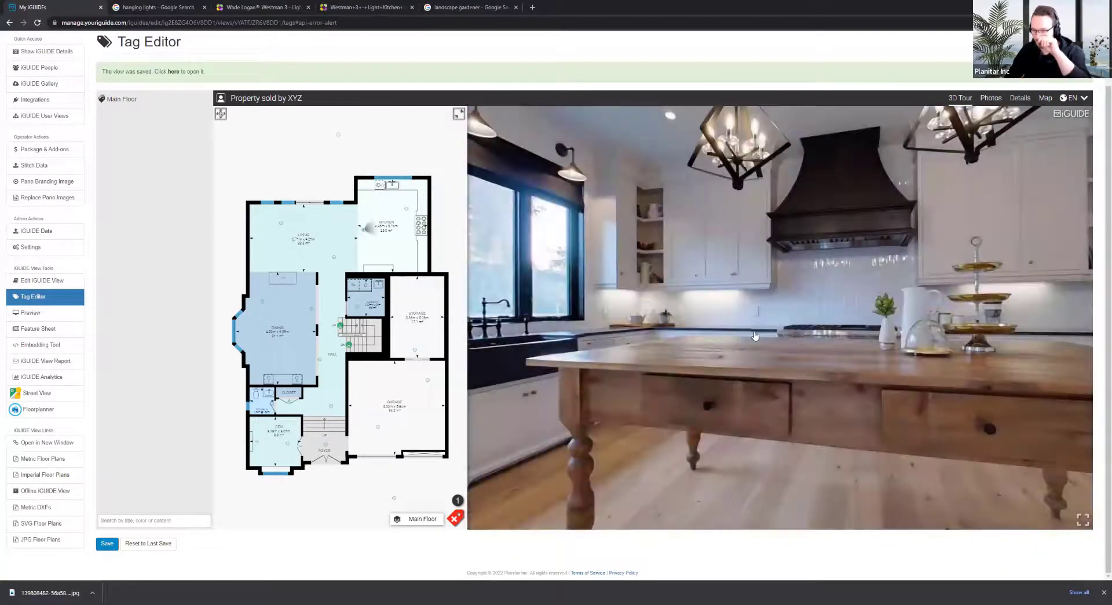
pyautogui.moveTo(748, 371); pyautogui.dragTo(746, 275)
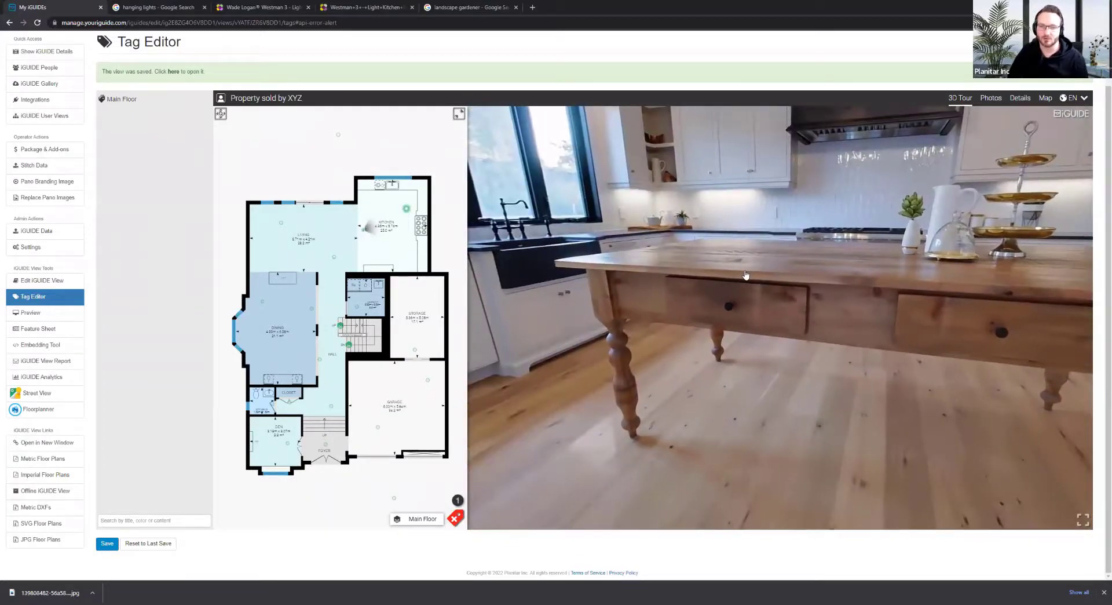
# Move to the front walkway panorama and face the Model Home & Sales Centre sign and entrance
pyautogui.click(394, 500)
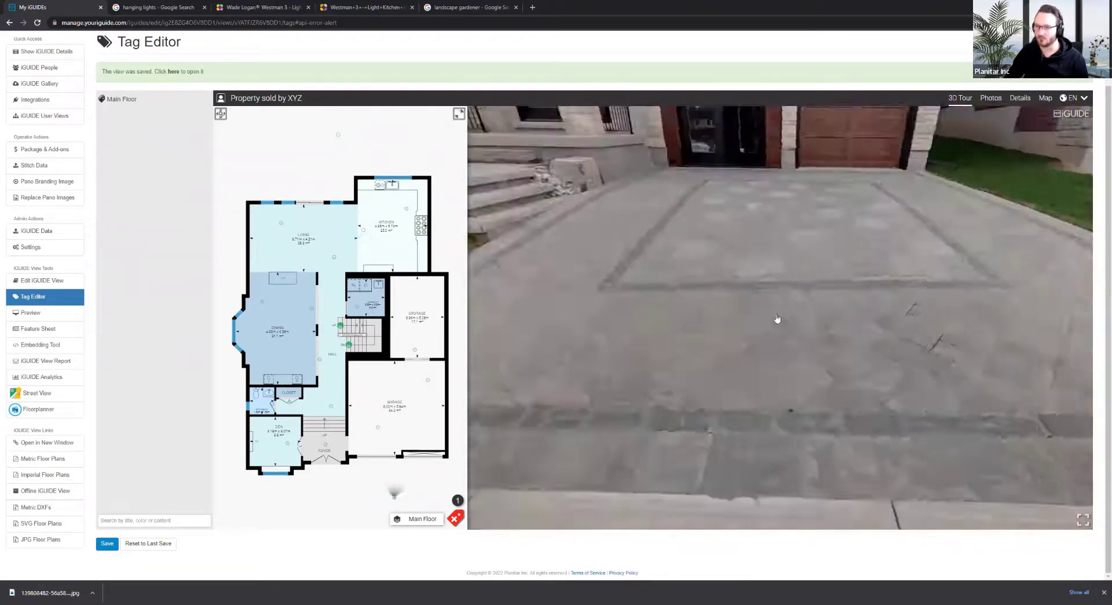
pyautogui.moveTo(903, 319); pyautogui.dragTo(886, 359)
pyautogui.moveTo(874, 249); pyautogui.dragTo(795, 328)
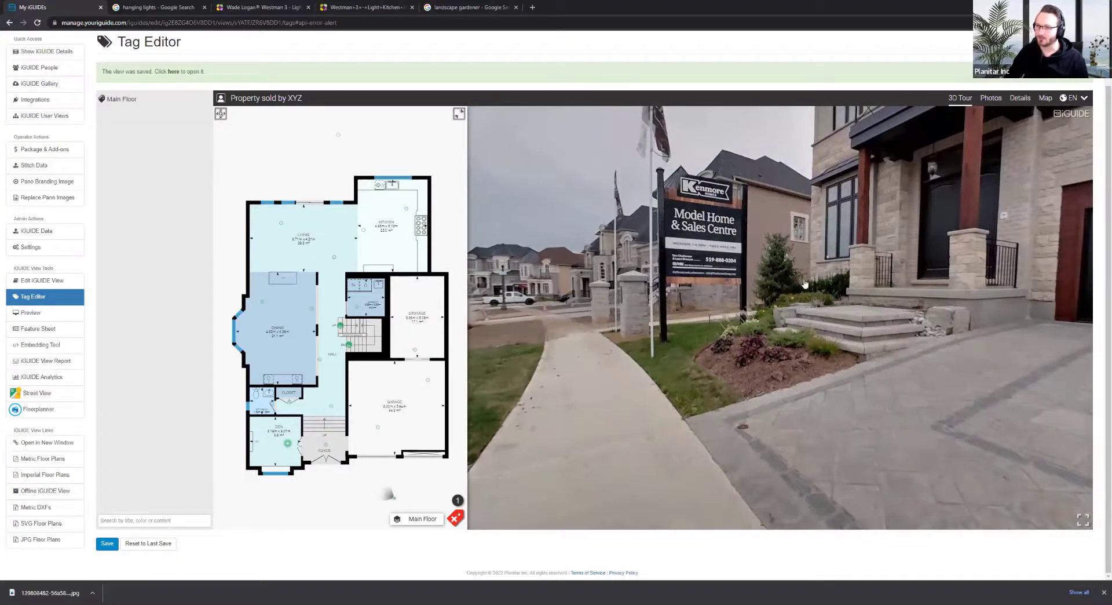
pyautogui.moveTo(872, 337); pyautogui.dragTo(786, 343)
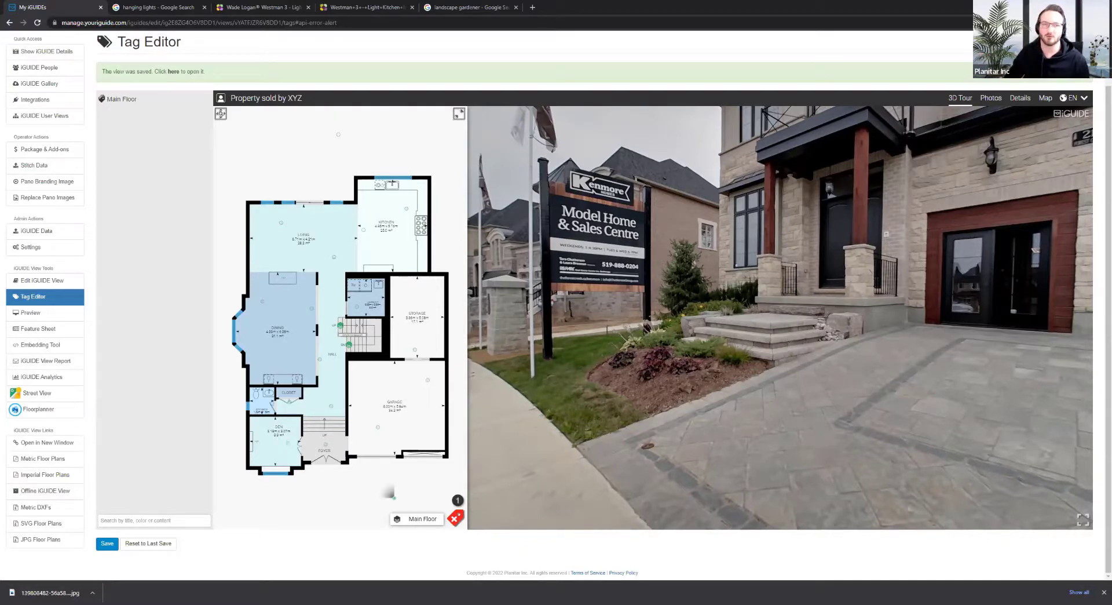
# Dismiss Wayfair's e-mail popup and close the Wayfair, pendant image, landscape gardener and hanging lights tabs
pyautogui.click(291, 5)
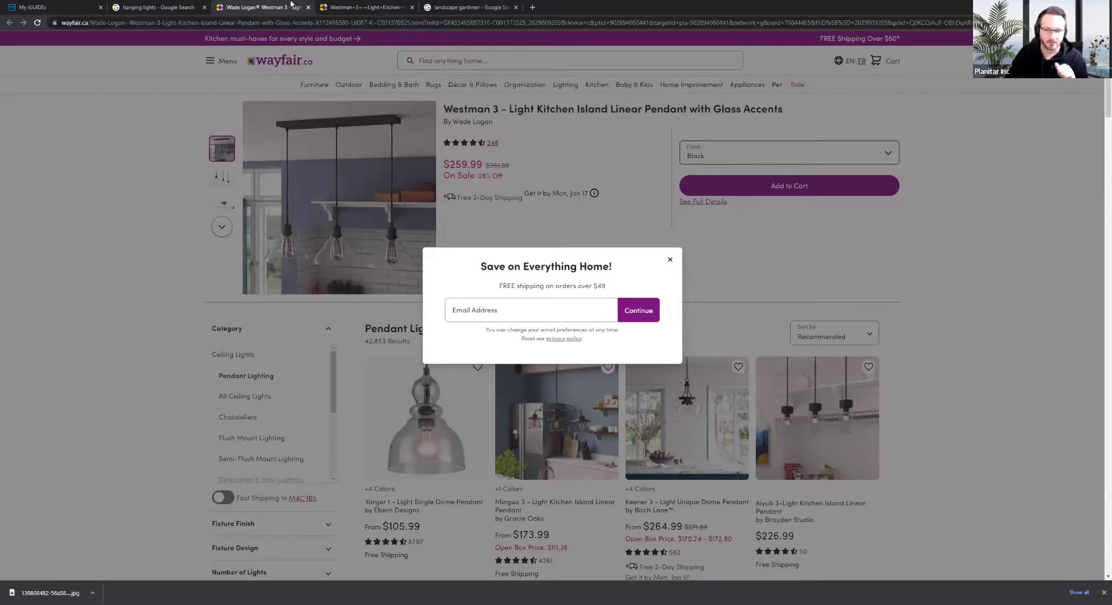
pyautogui.click(670, 259)
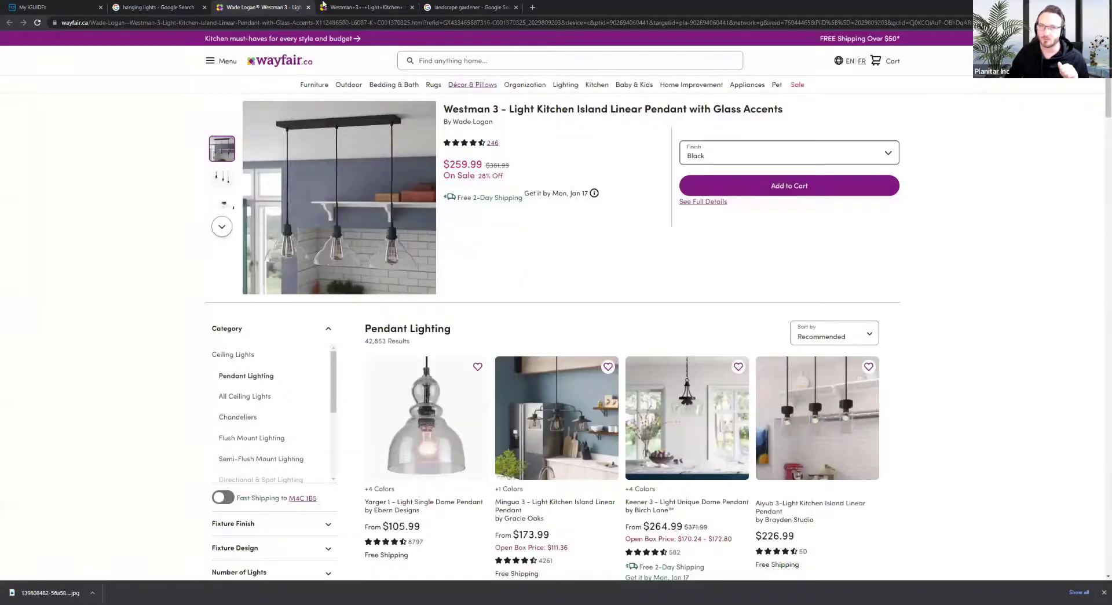
pyautogui.click(308, 8)
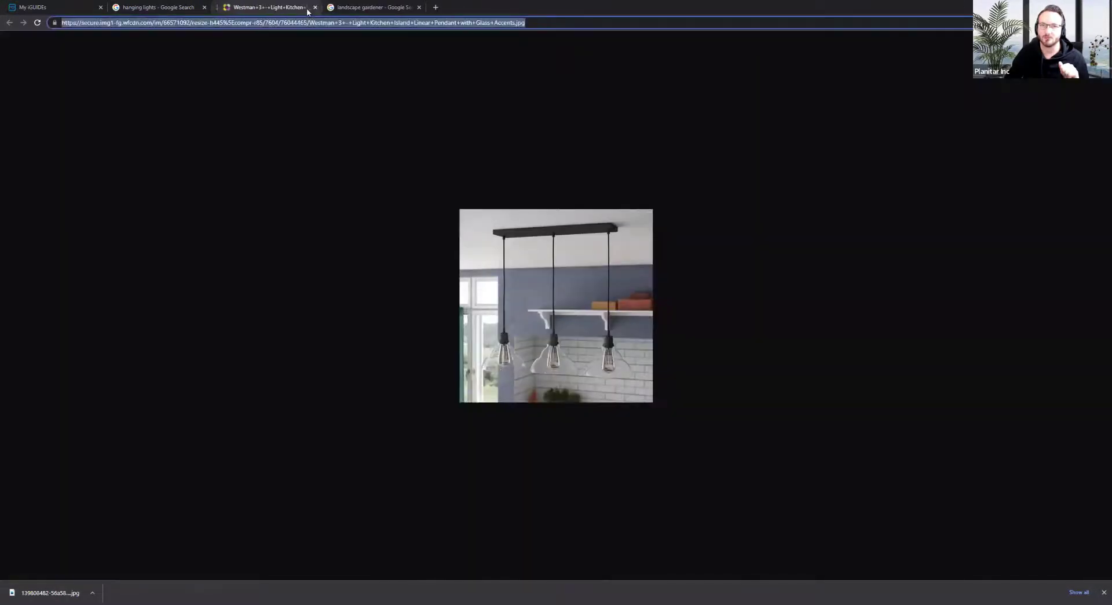
pyautogui.click(308, 7)
pyautogui.click(316, 7)
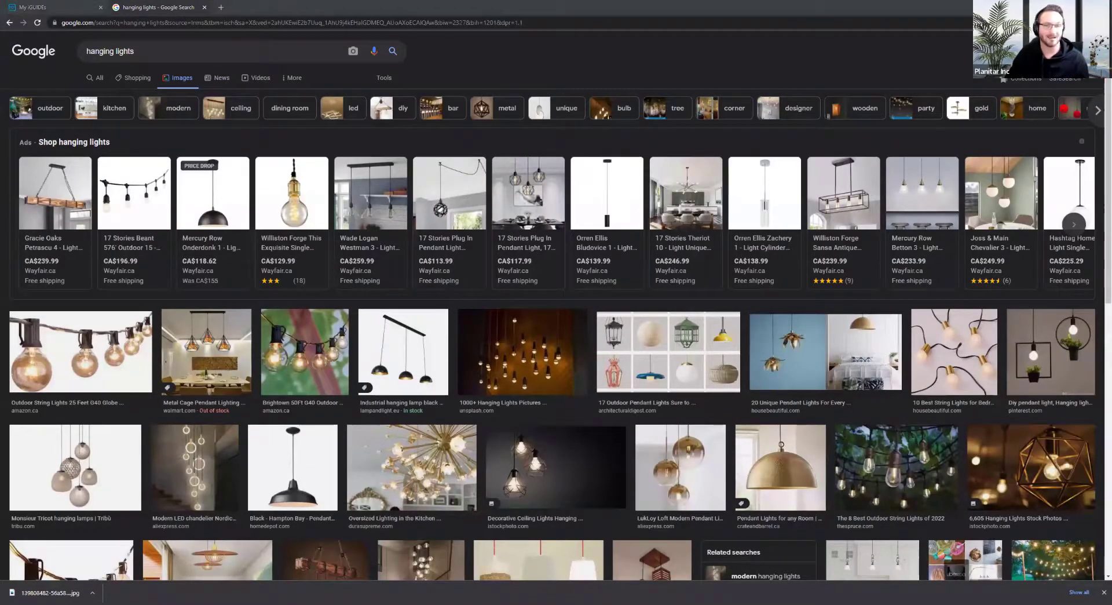
pyautogui.click(202, 7)
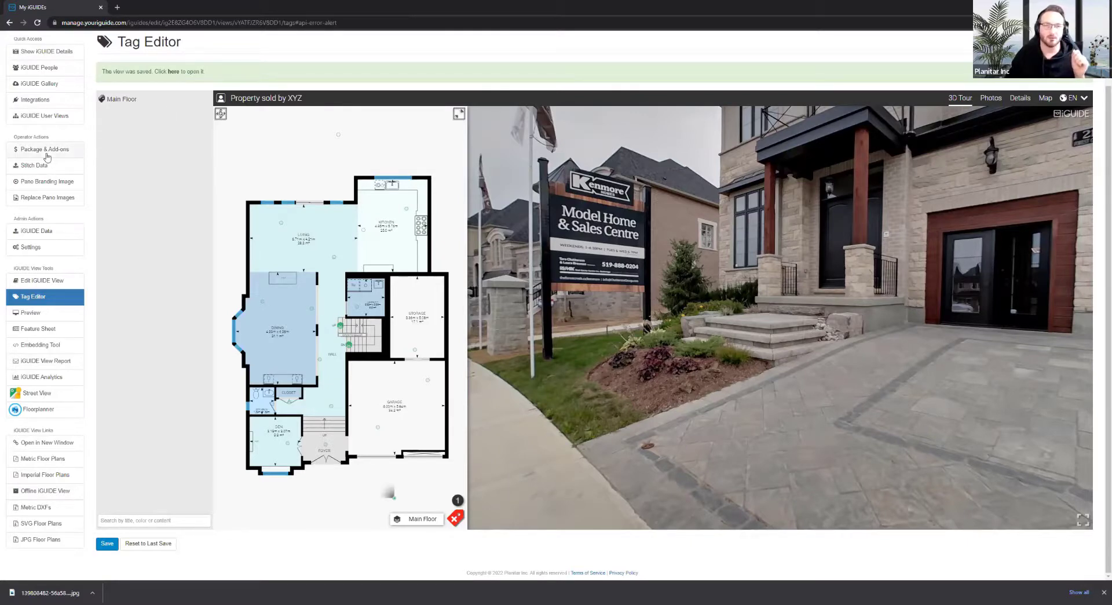
pyautogui.scroll(1, 52, 158)
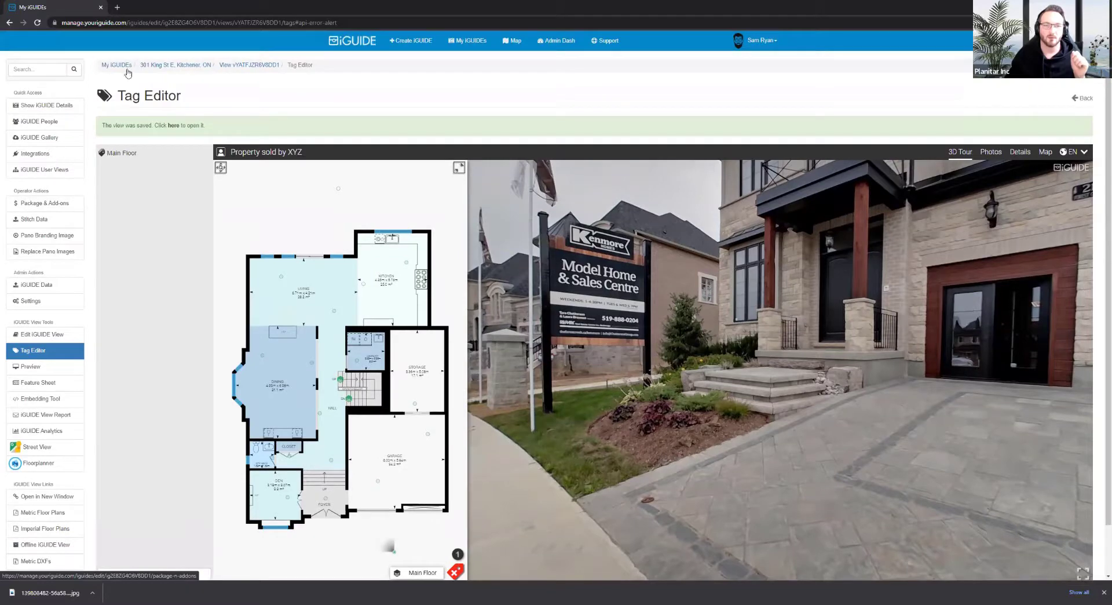
pyautogui.click(145, 67)
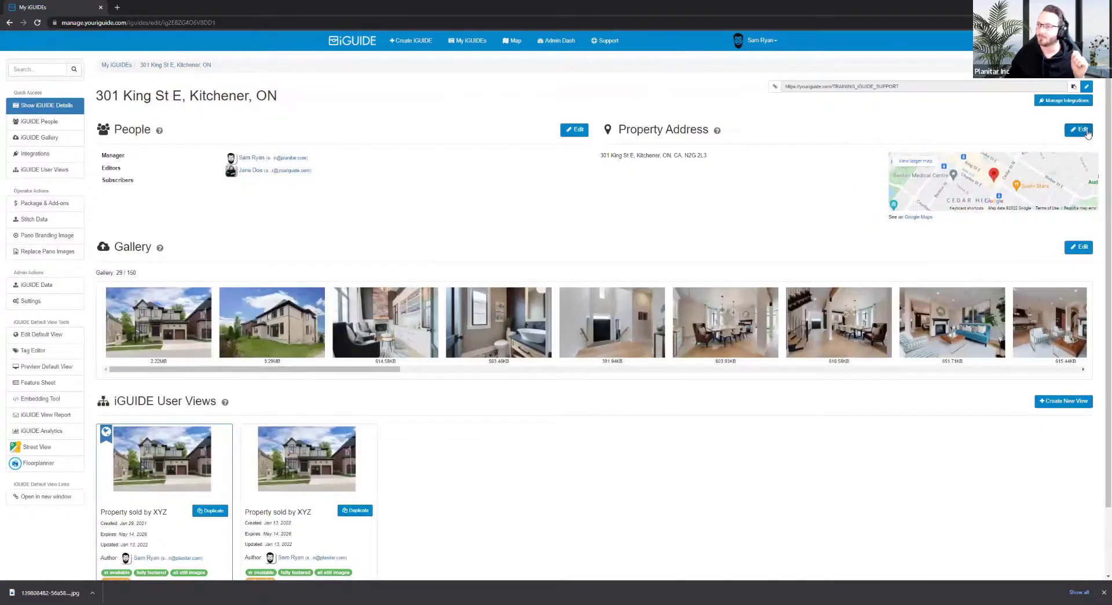
pyautogui.click(1079, 132)
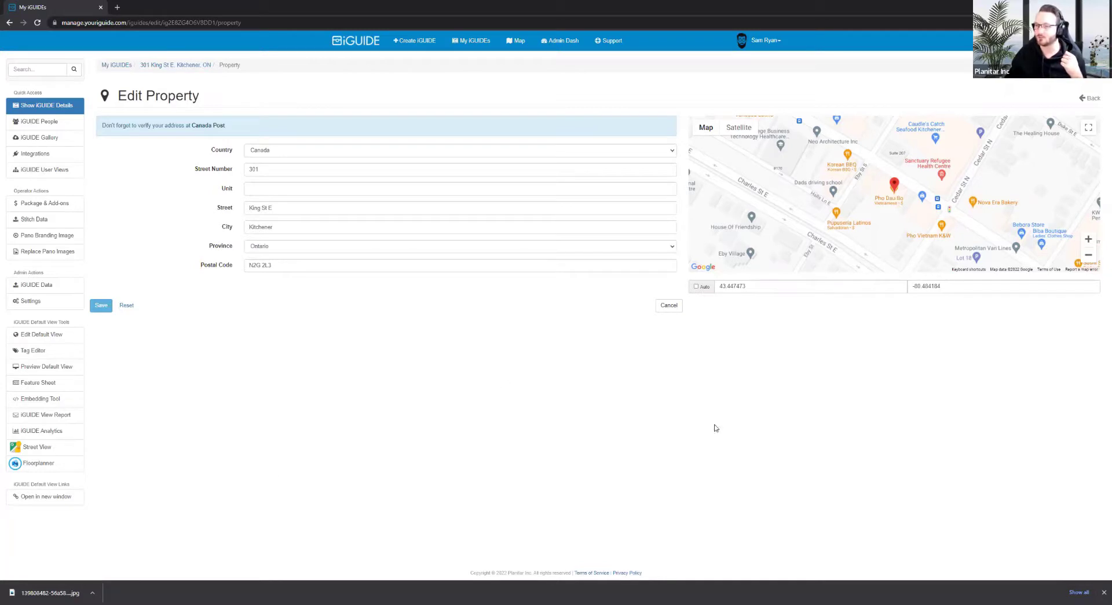
# Turn Auto coordinates on and off, drag the map pin beside the house, and save
pyautogui.click(697, 287)
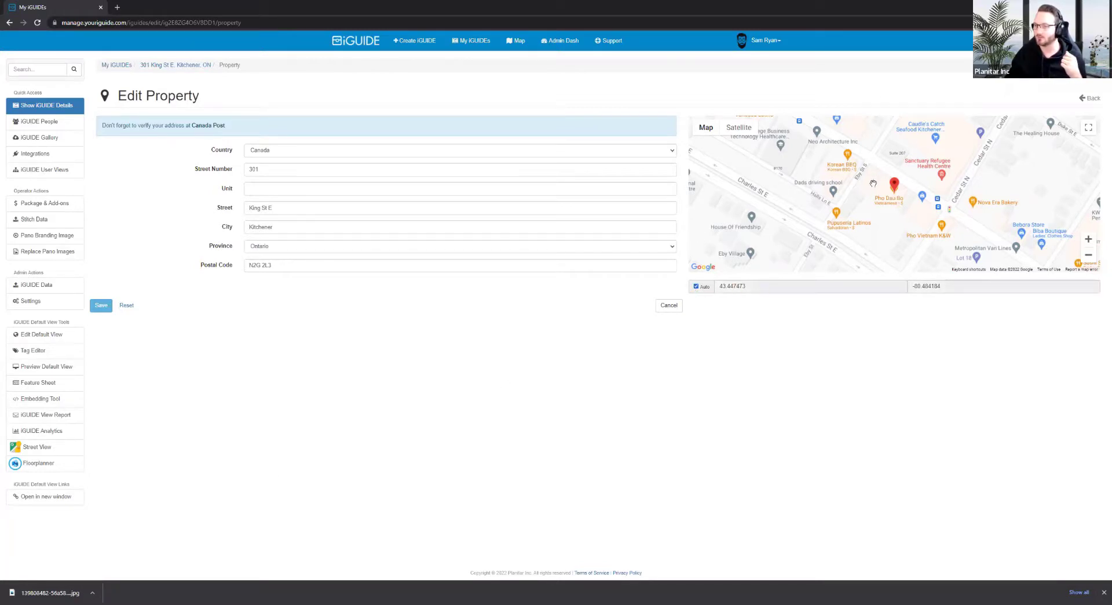
pyautogui.moveTo(837, 199); pyautogui.dragTo(759, 204)
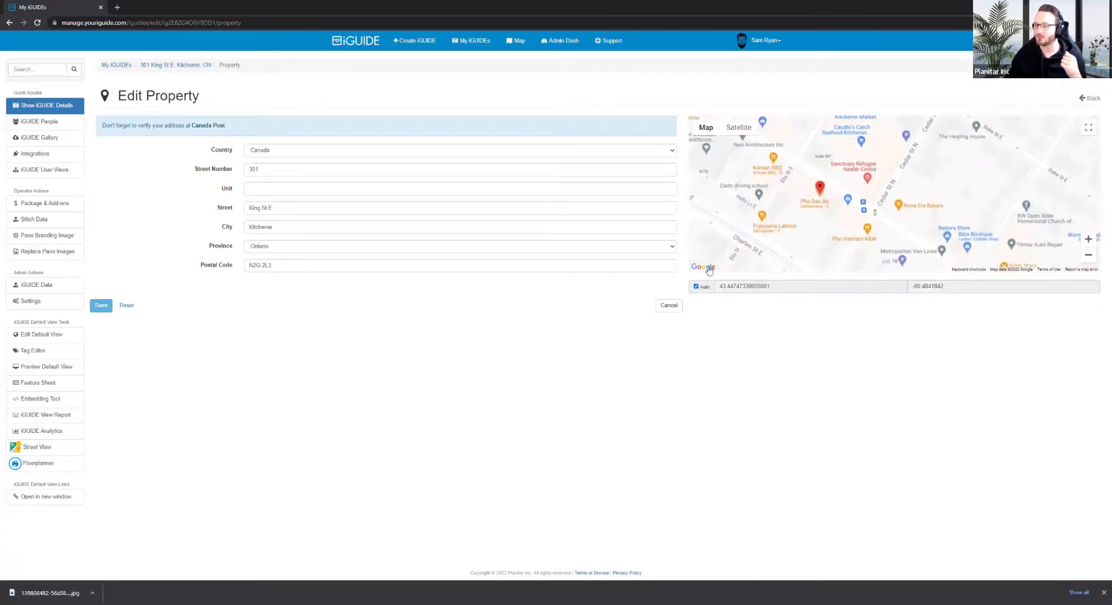
pyautogui.click(696, 286)
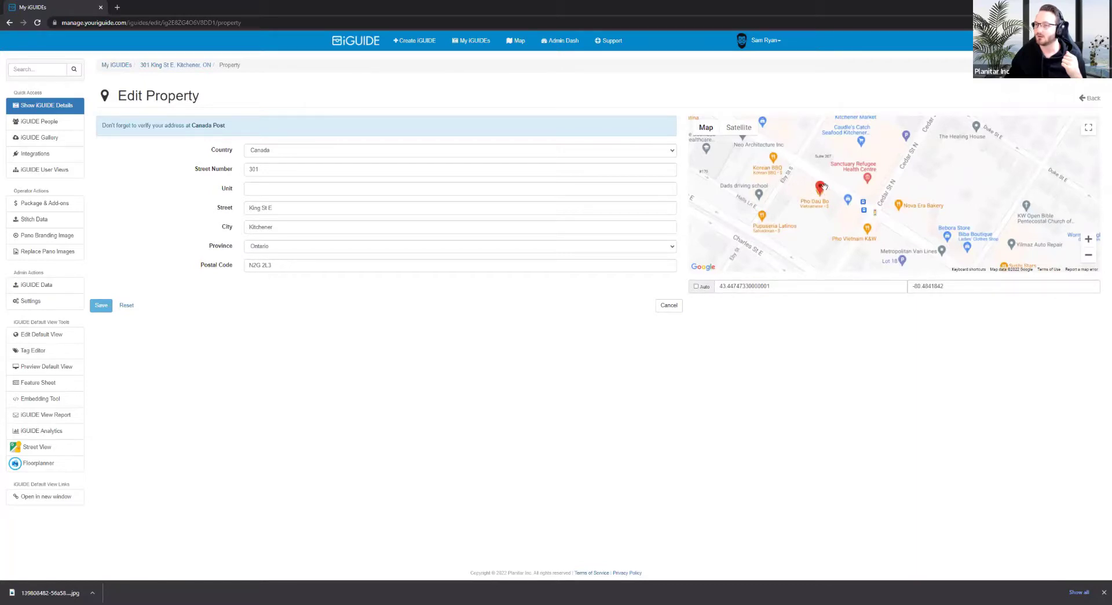
pyautogui.moveTo(819, 192); pyautogui.dragTo(790, 235)
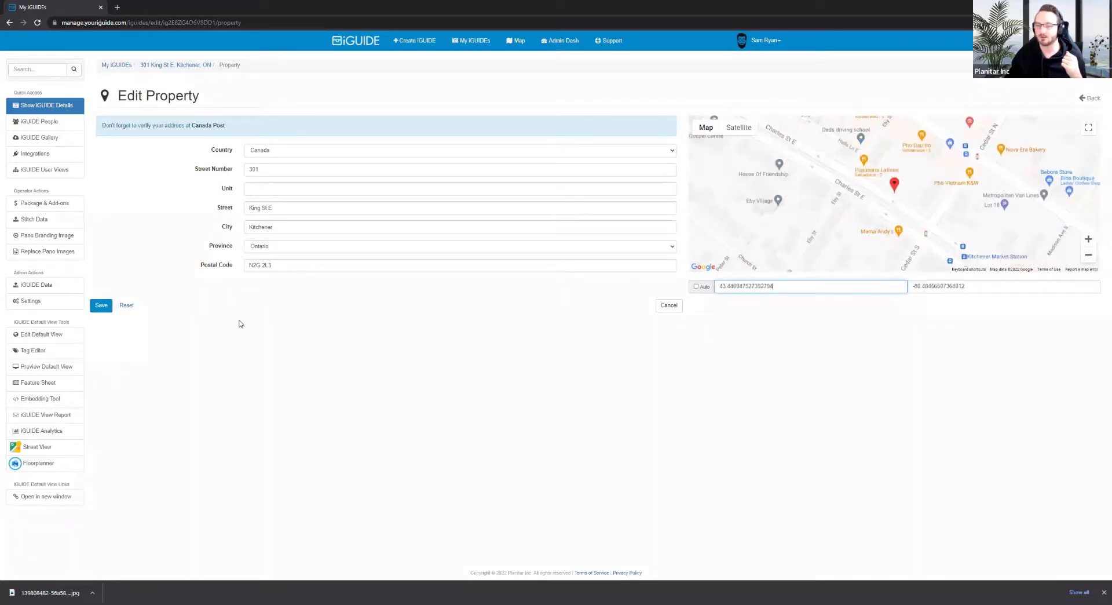
pyautogui.click(104, 306)
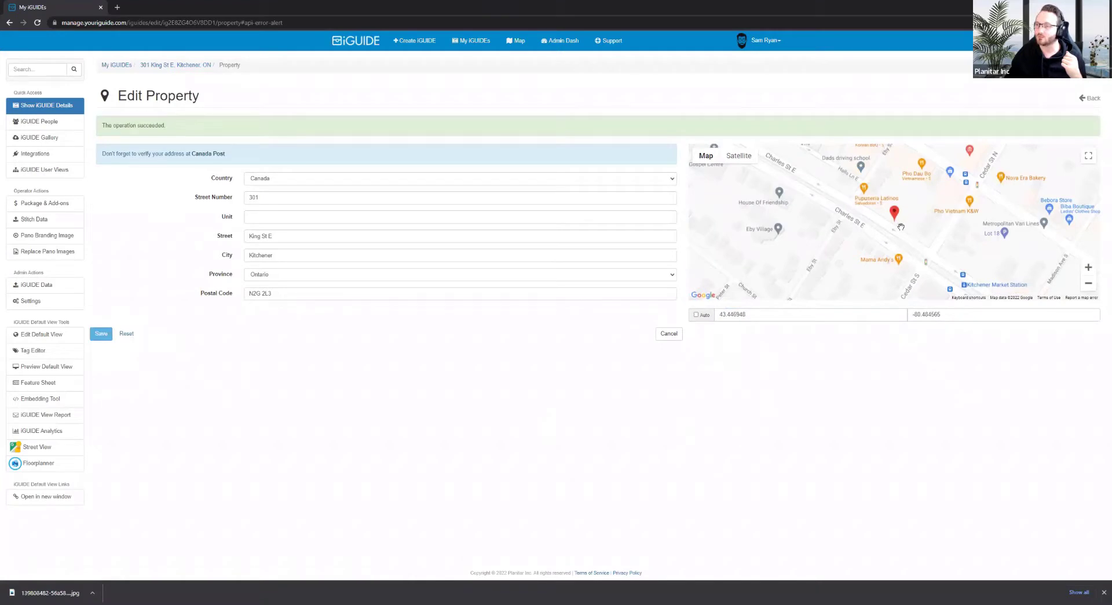
# Nudge the pin further right on the zoomed map and save the adjusted latitude and longitude
pyautogui.moveTo(897, 212)
pyautogui.mouseDown()
pyautogui.moveTo(951, 206)
pyautogui.moveTo(935, 217)
pyautogui.mouseUp()
pyautogui.scroll(2, 906, 204)
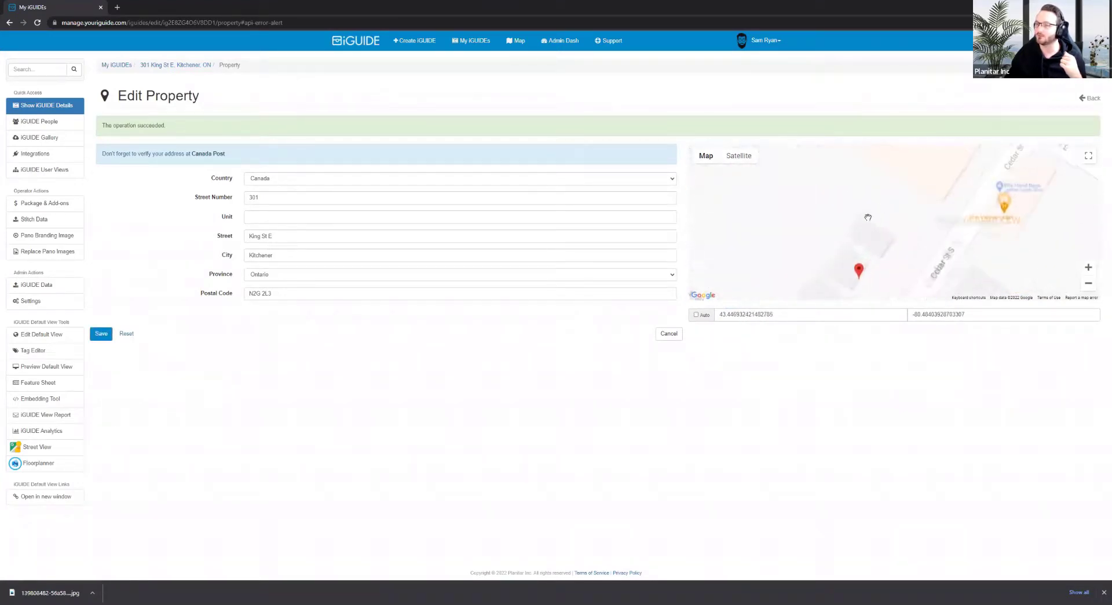
pyautogui.moveTo(856, 264)
pyautogui.mouseDown()
pyautogui.moveTo(930, 203)
pyautogui.moveTo(886, 228)
pyautogui.mouseUp()
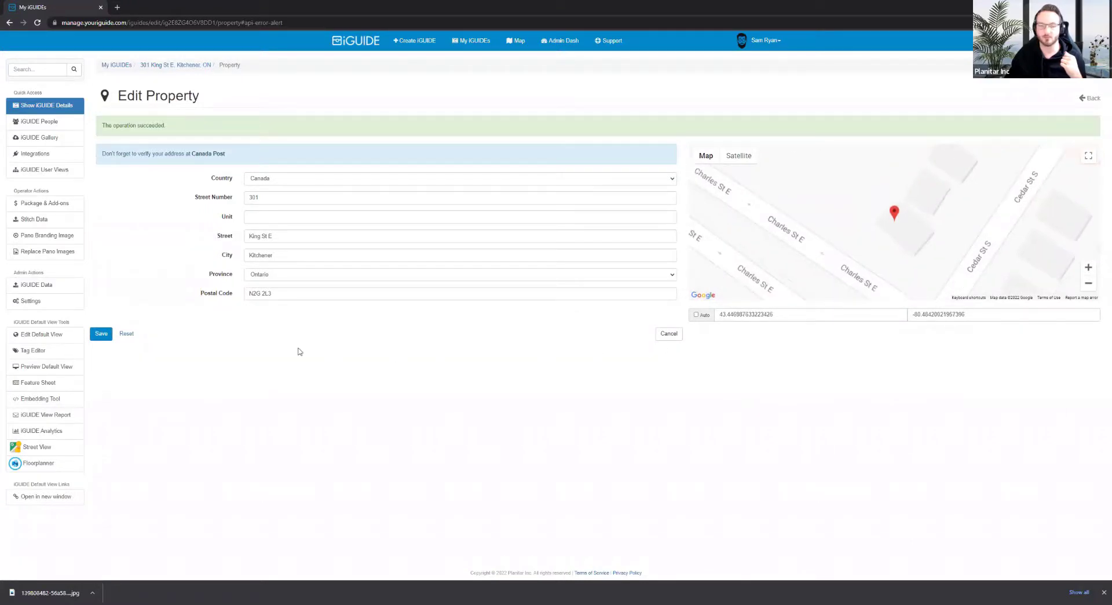
pyautogui.click(102, 334)
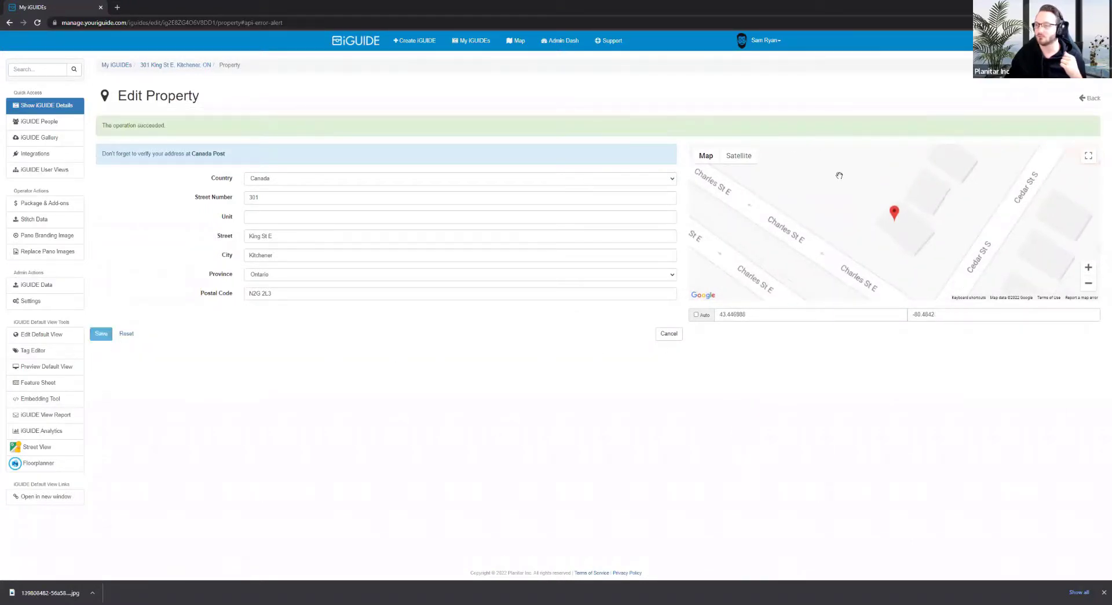
pyautogui.scroll(-1, 848, 197)
pyautogui.scroll(-2, 849, 197)
pyautogui.moveTo(848, 198); pyautogui.dragTo(847, 232)
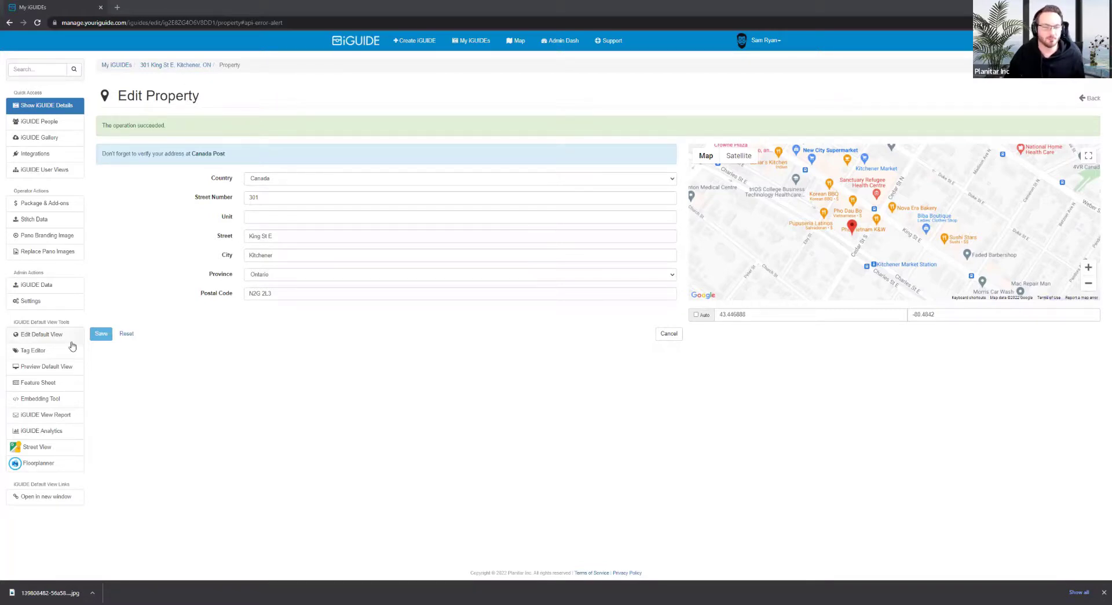
# From the View Report's Links, open Branded and Unbranded tours in new tabs and view the branded one
pyautogui.click(50, 416)
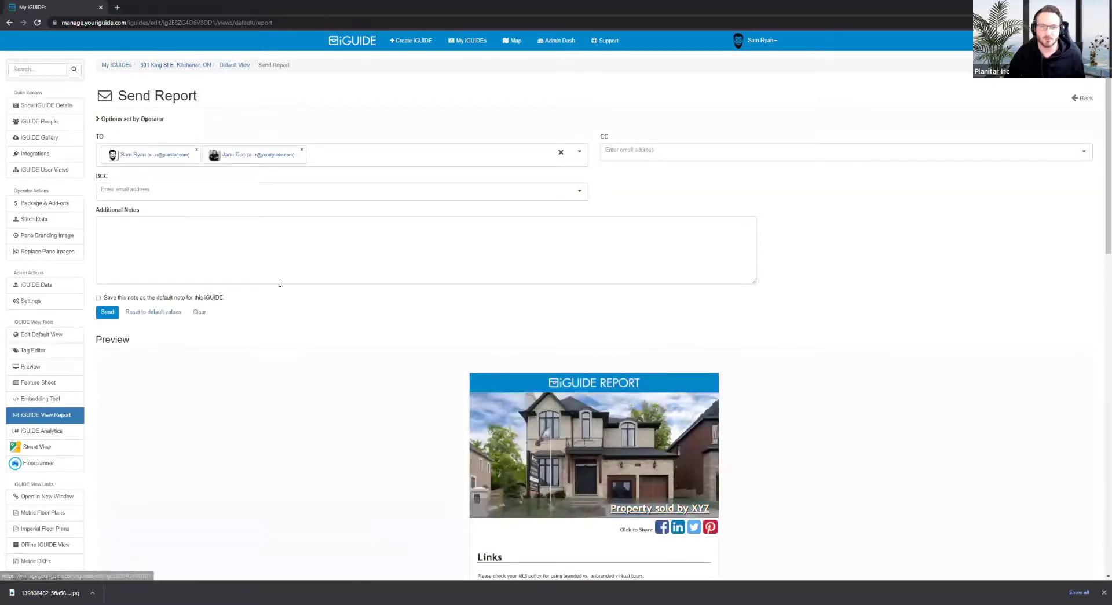
pyautogui.scroll(-5, 290, 362)
pyautogui.scroll(-4, 295, 354)
pyautogui.scroll(4, 300, 342)
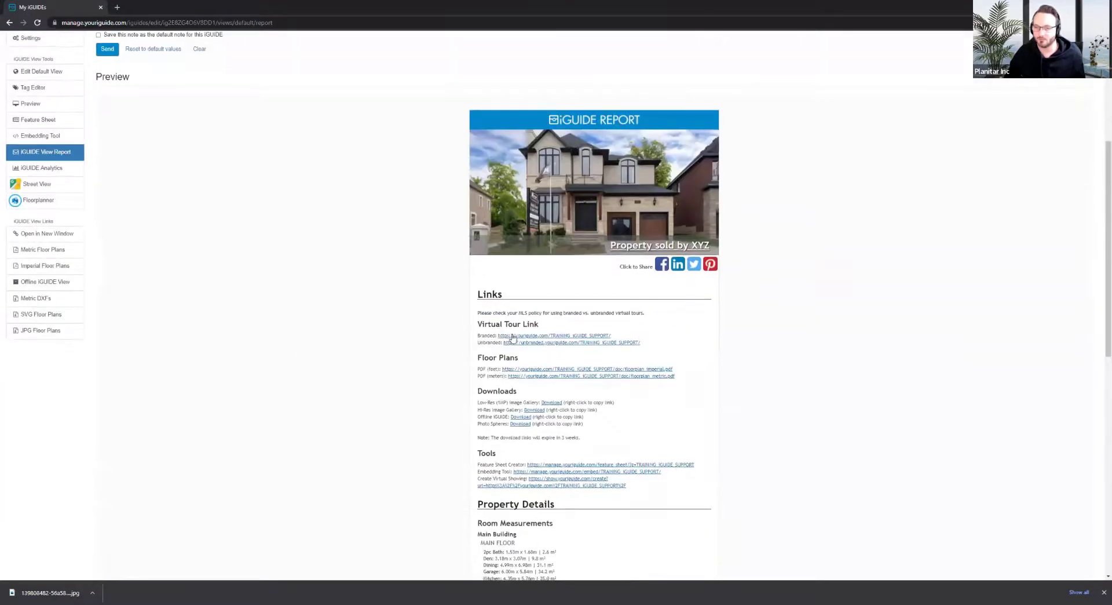
pyautogui.scroll(-1, 547, 296)
pyautogui.middleClick(547, 295)
pyautogui.middleClick(541, 302)
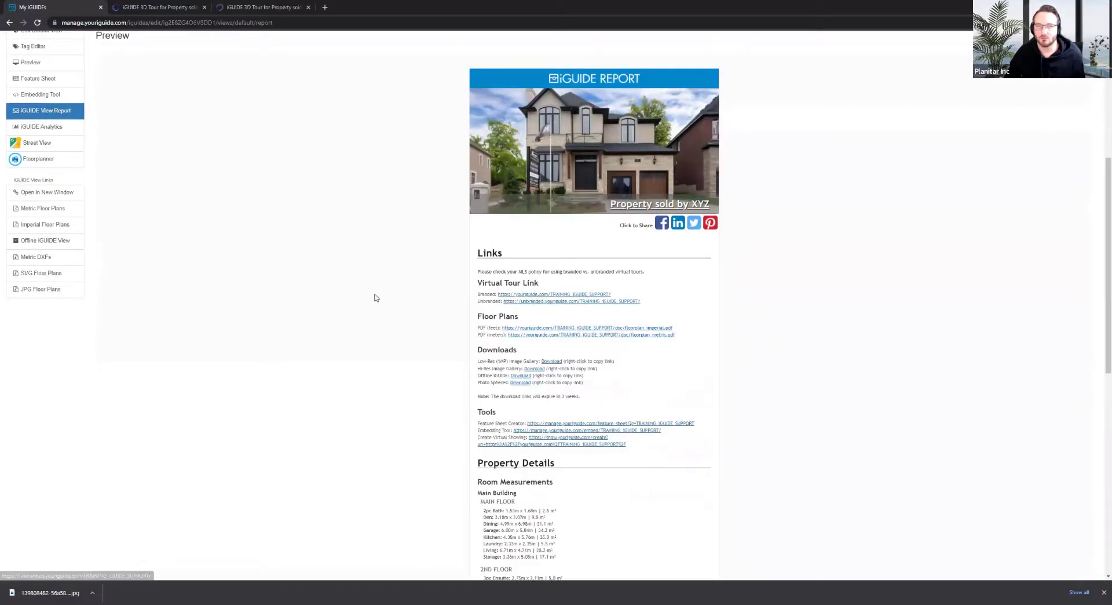
pyautogui.click(188, 6)
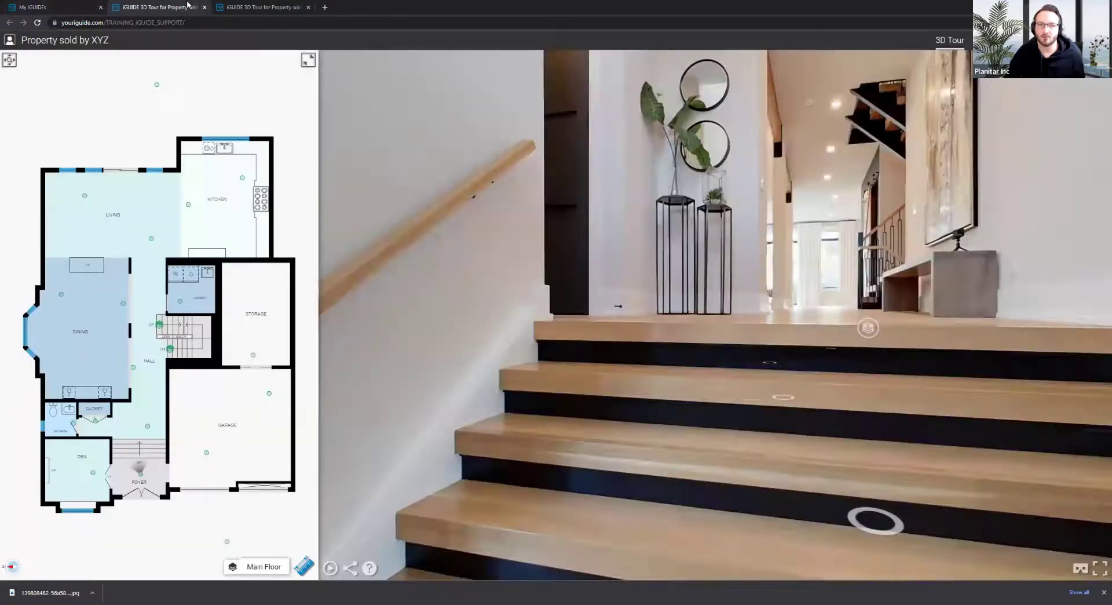
# In the branded tour, look down at the floor logo, then up toward the bench and stairs
pyautogui.click(510, 458)
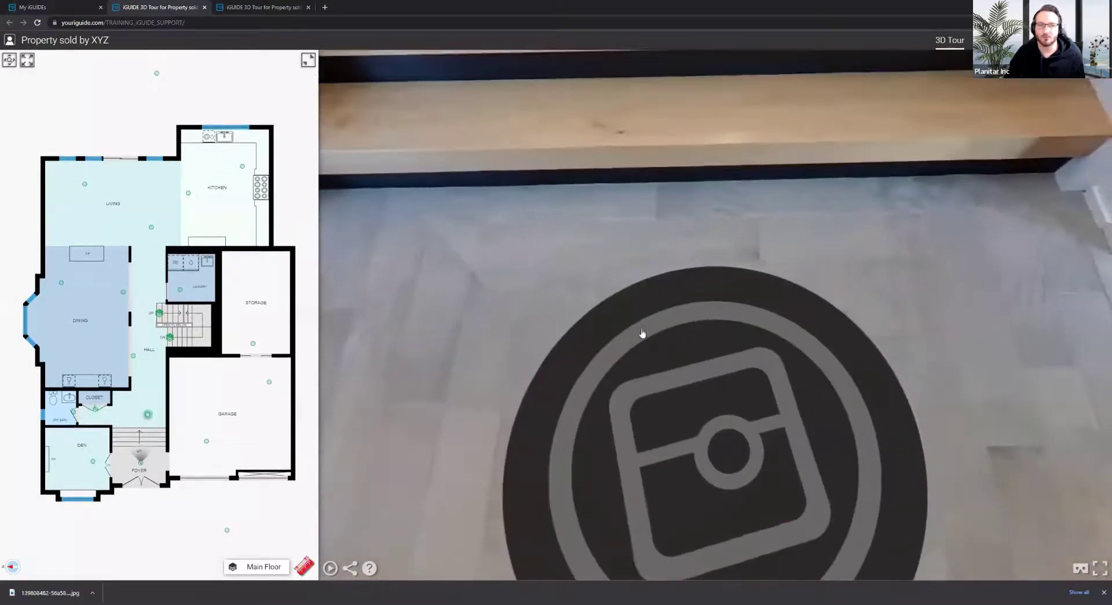
pyautogui.moveTo(584, 293); pyautogui.dragTo(508, 141)
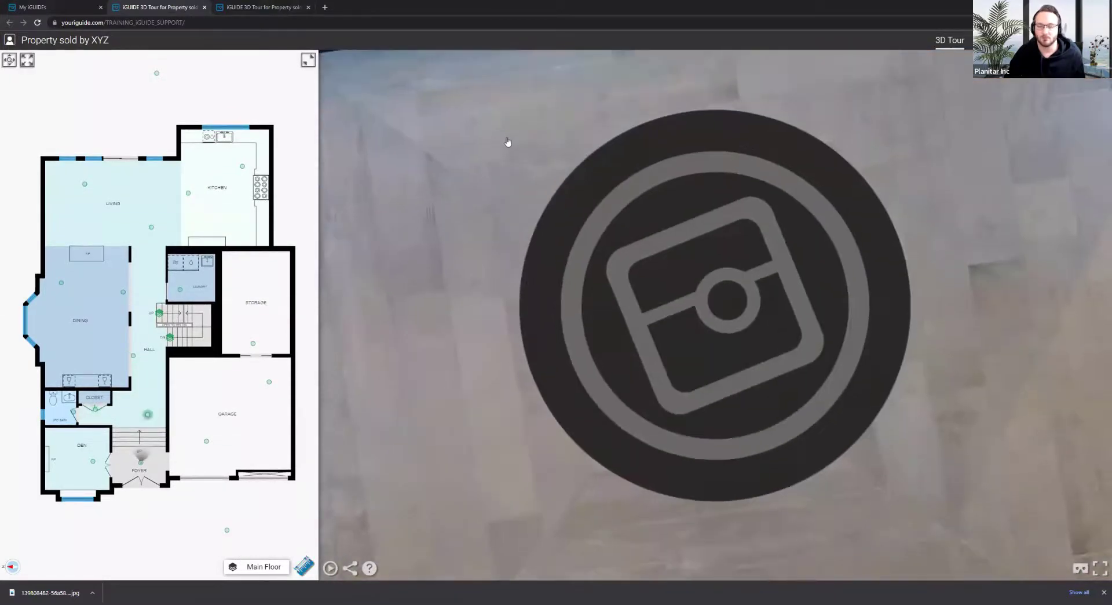
pyautogui.moveTo(649, 238); pyautogui.dragTo(749, 344)
pyautogui.moveTo(609, 202); pyautogui.dragTo(648, 426)
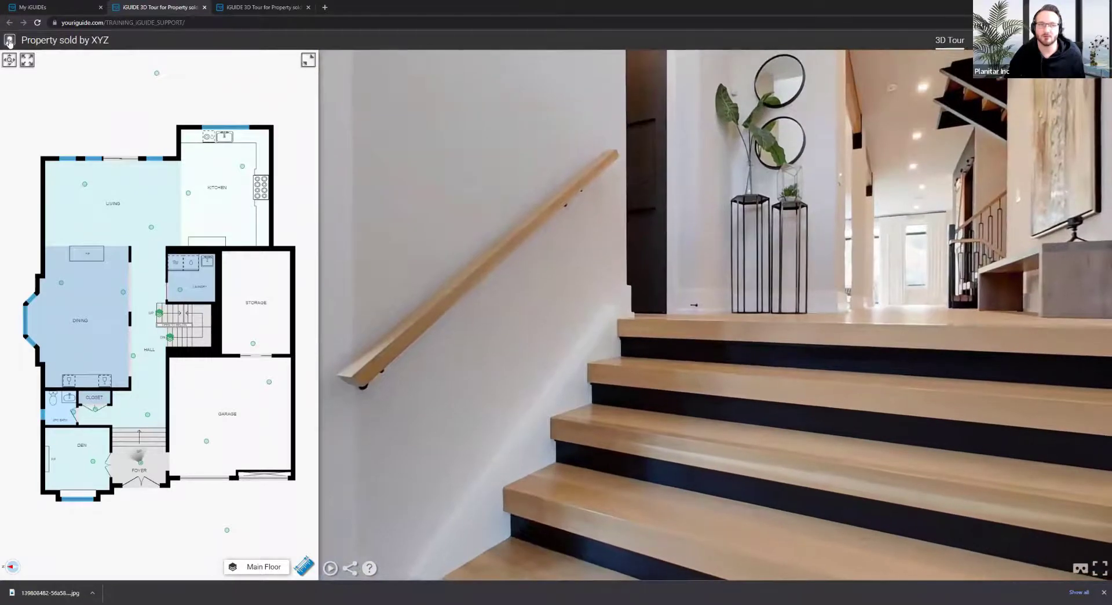
# Show the tour's manage and policy links, compare the unbranded tab, then return to the report
pyautogui.click(9, 41)
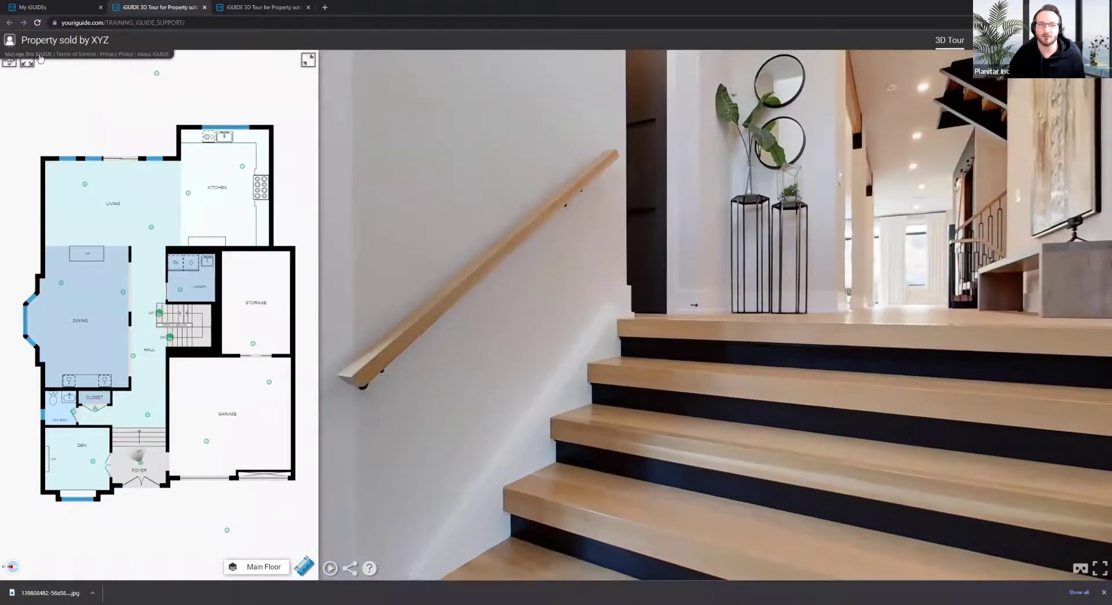
pyautogui.click(270, 10)
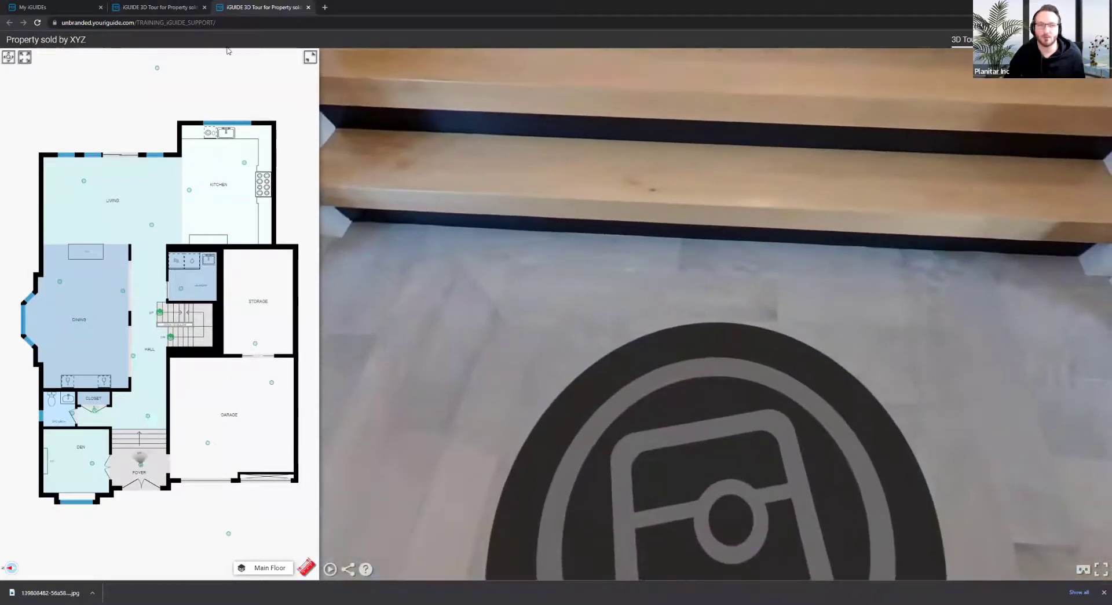
pyautogui.click(149, 7)
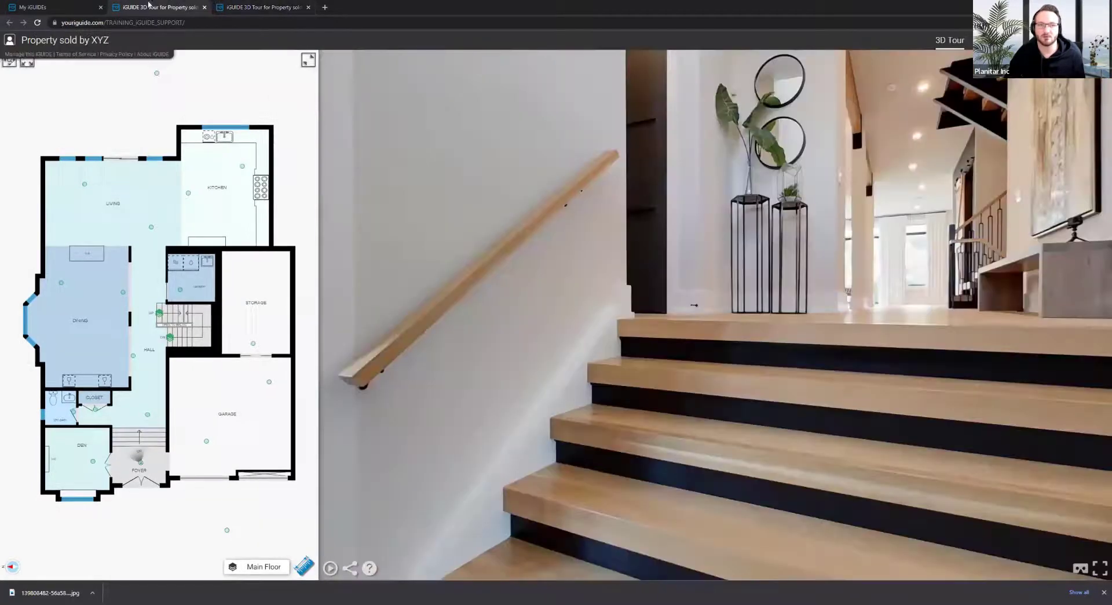
pyautogui.click(87, 7)
pyautogui.scroll(5, 347, 306)
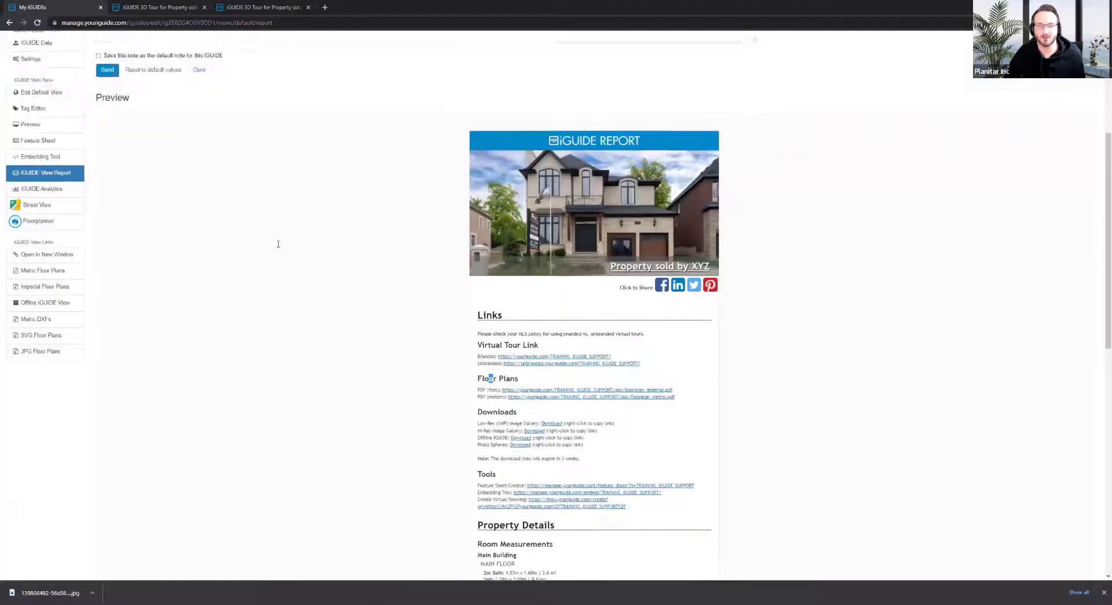
# Return to the property details page and delete the second user view
pyautogui.click(181, 66)
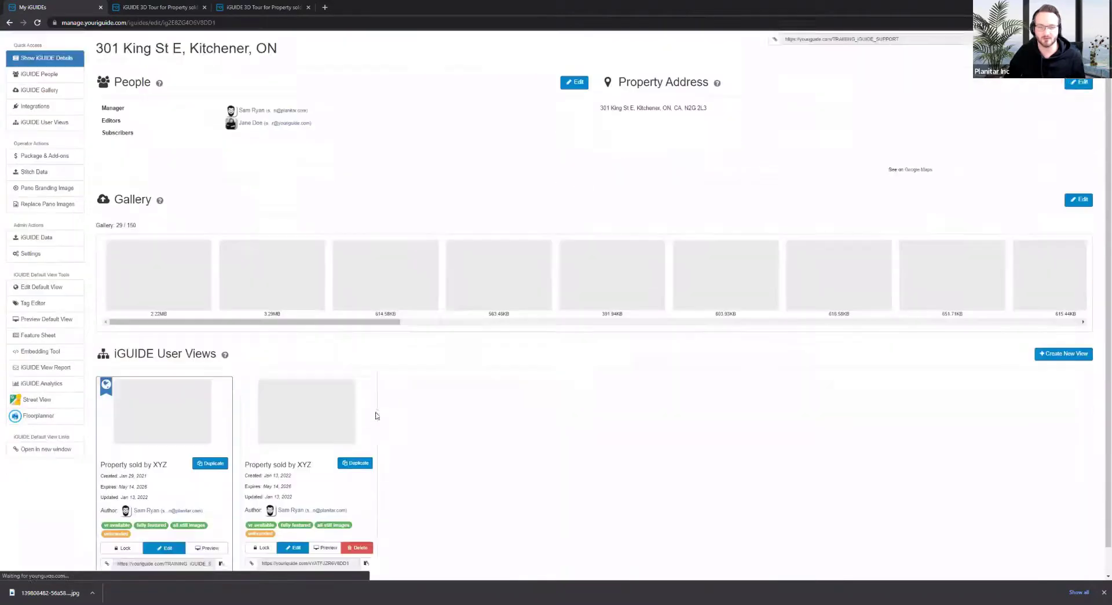
pyautogui.click(358, 517)
pyautogui.click(619, 135)
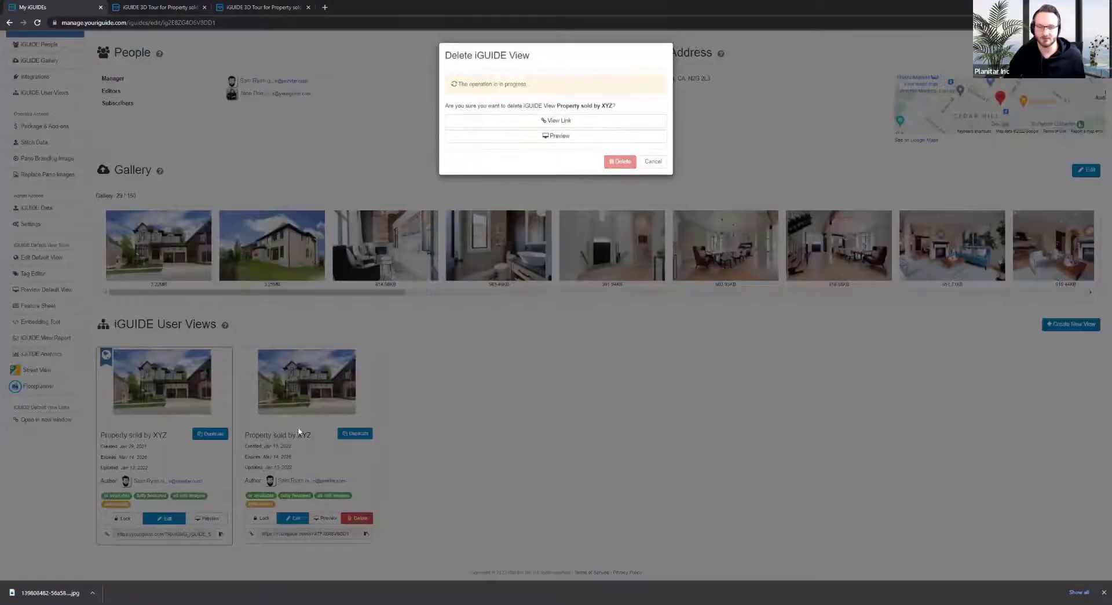
# Edit the default view and apply the test banner found by searching the agent's name
pyautogui.click(165, 517)
pyautogui.scroll(-1, 405, 405)
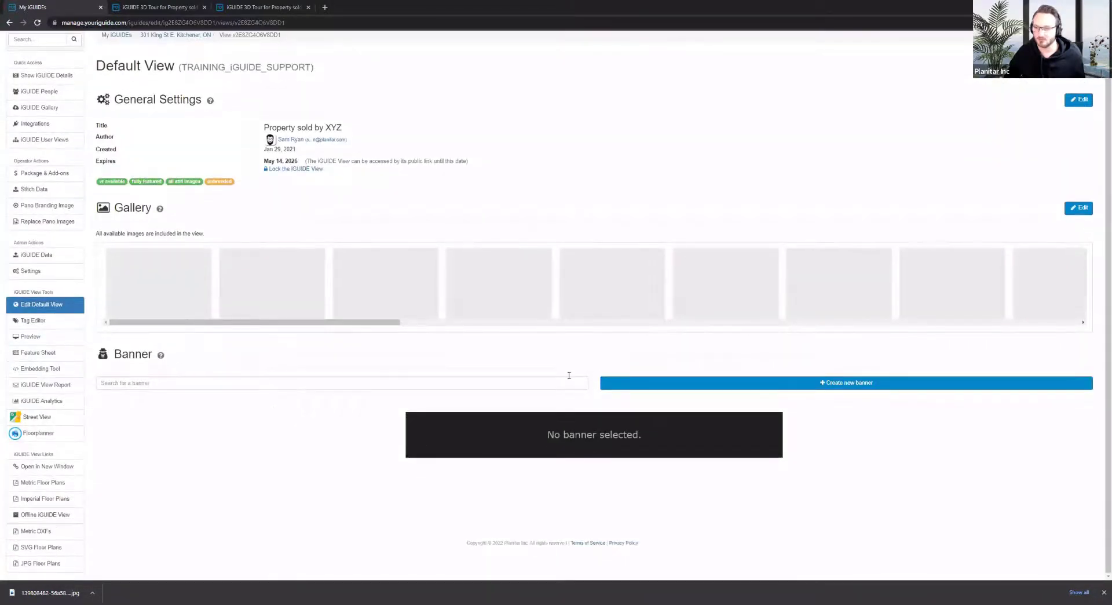
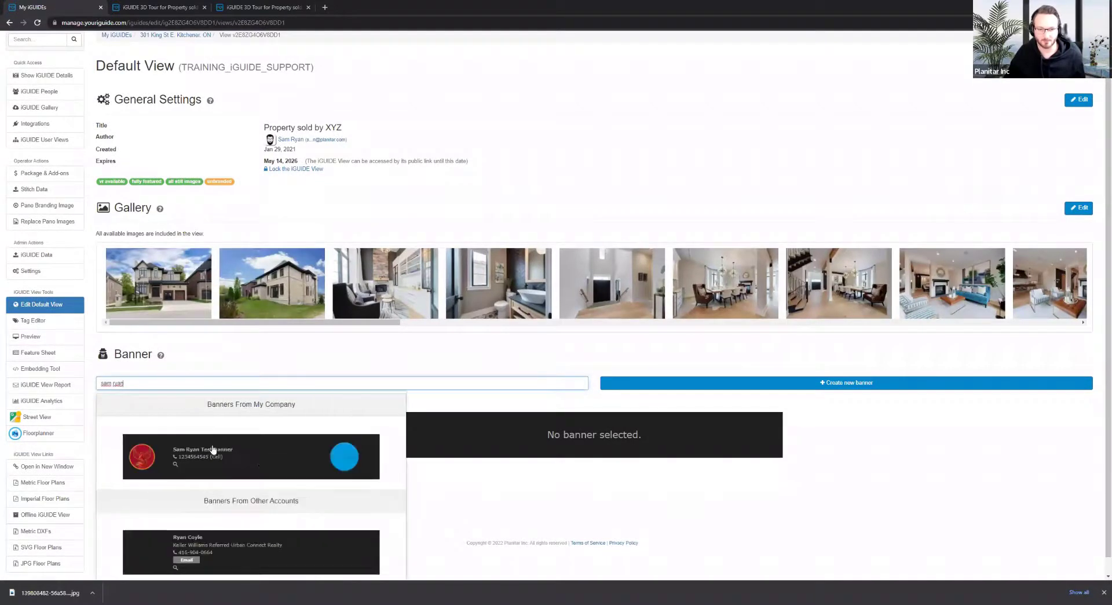
pyautogui.click(261, 464)
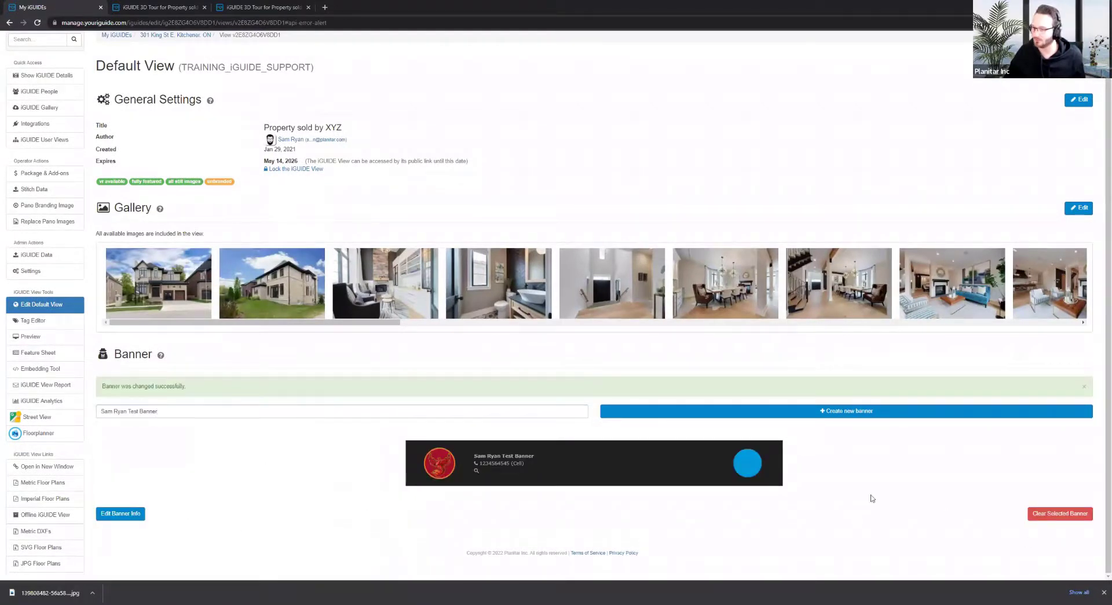
# Set the phoenix logo as the pano branding image and switch to the branded tour tab
pyautogui.scroll(1, 67, 188)
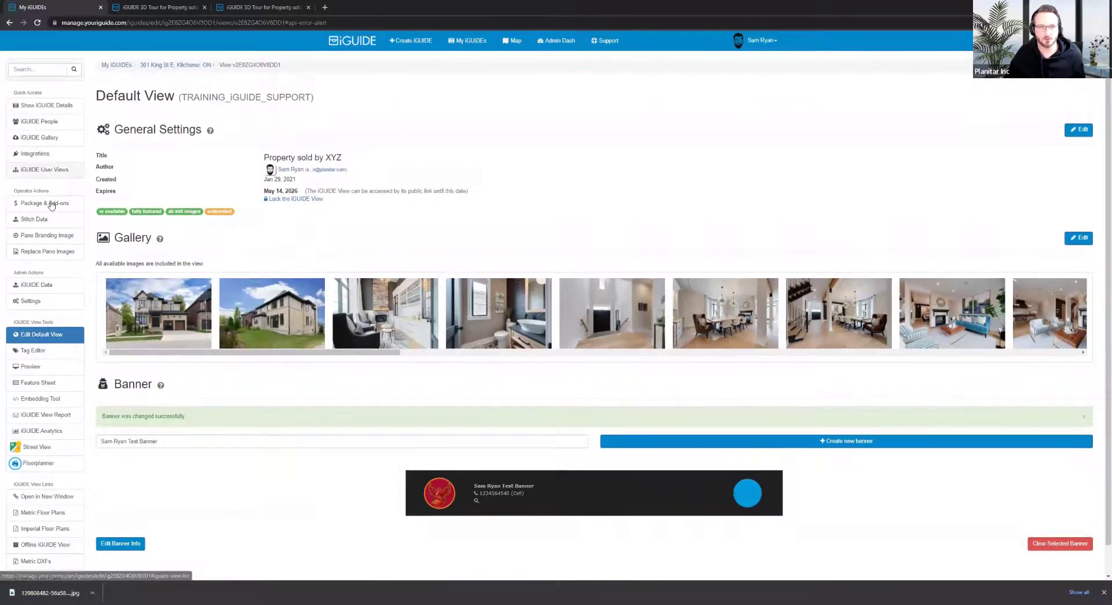
pyautogui.click(52, 235)
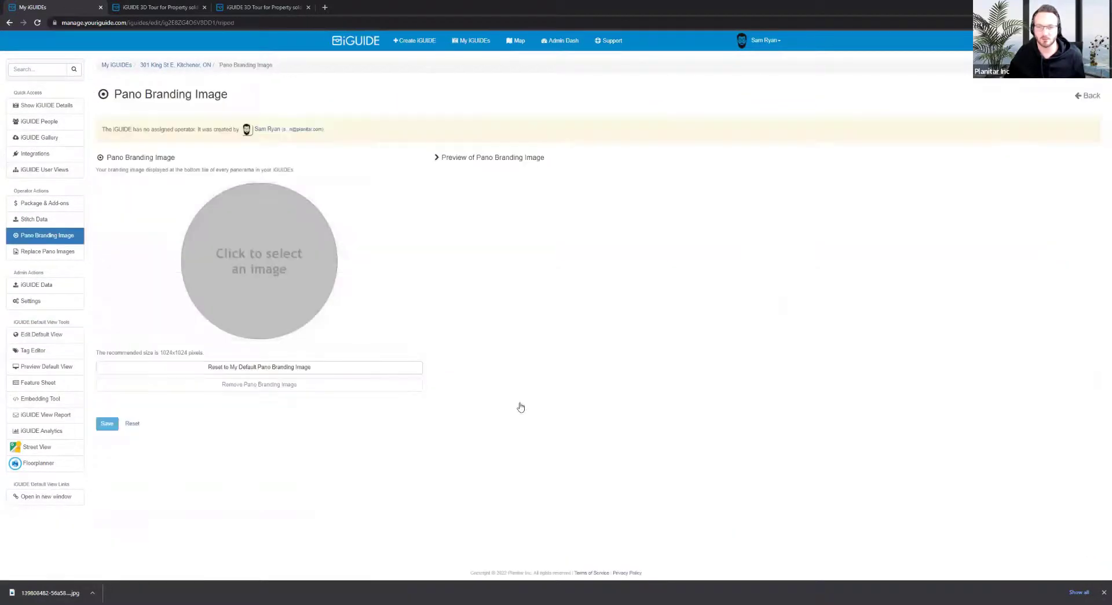
pyautogui.click(259, 261)
pyautogui.click(433, 313)
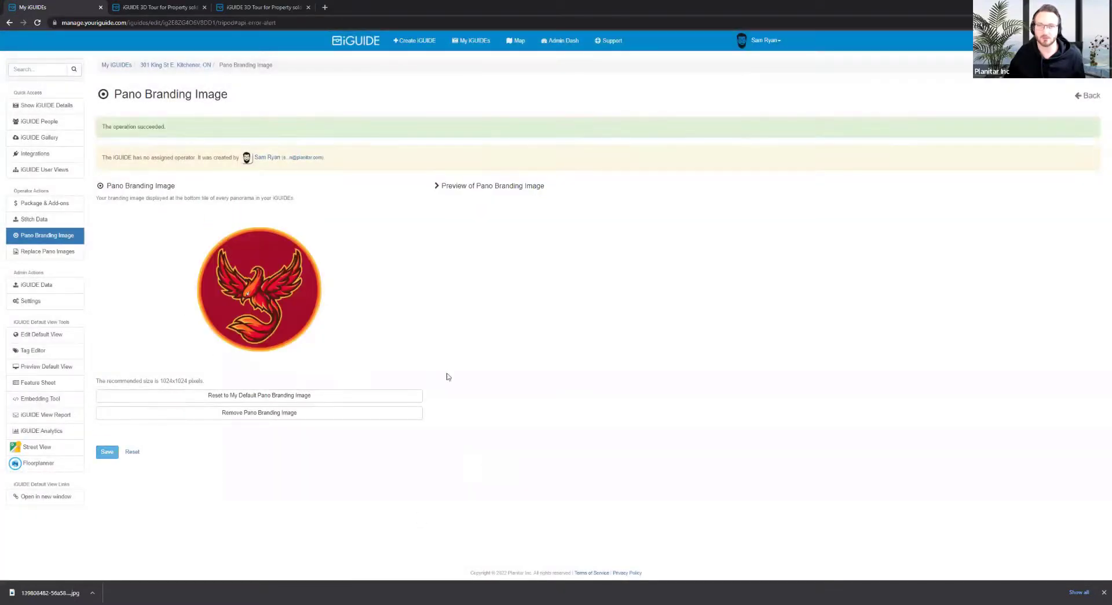
pyautogui.click(246, 6)
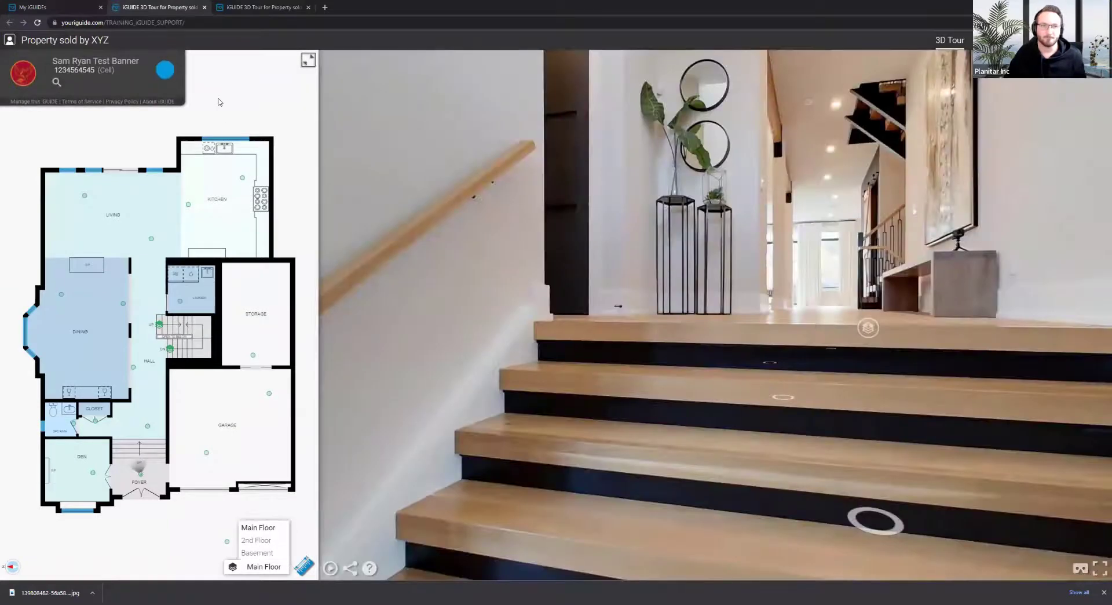
# Move to the stairs panorama and look down at the phoenix logo on the floor
pyautogui.click(847, 519)
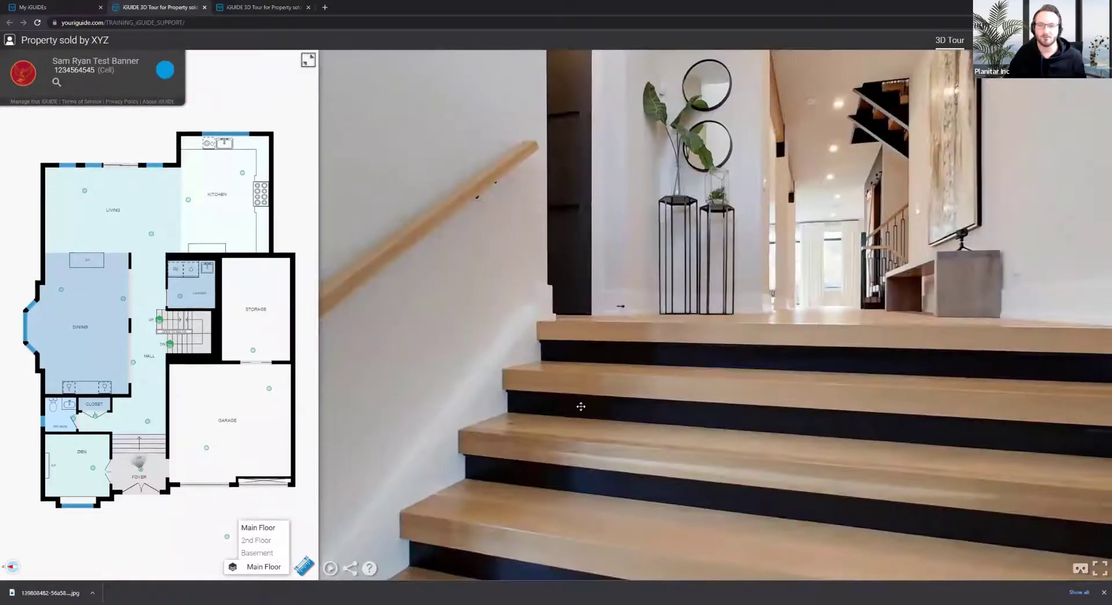
pyautogui.moveTo(635, 255); pyautogui.dragTo(464, 201)
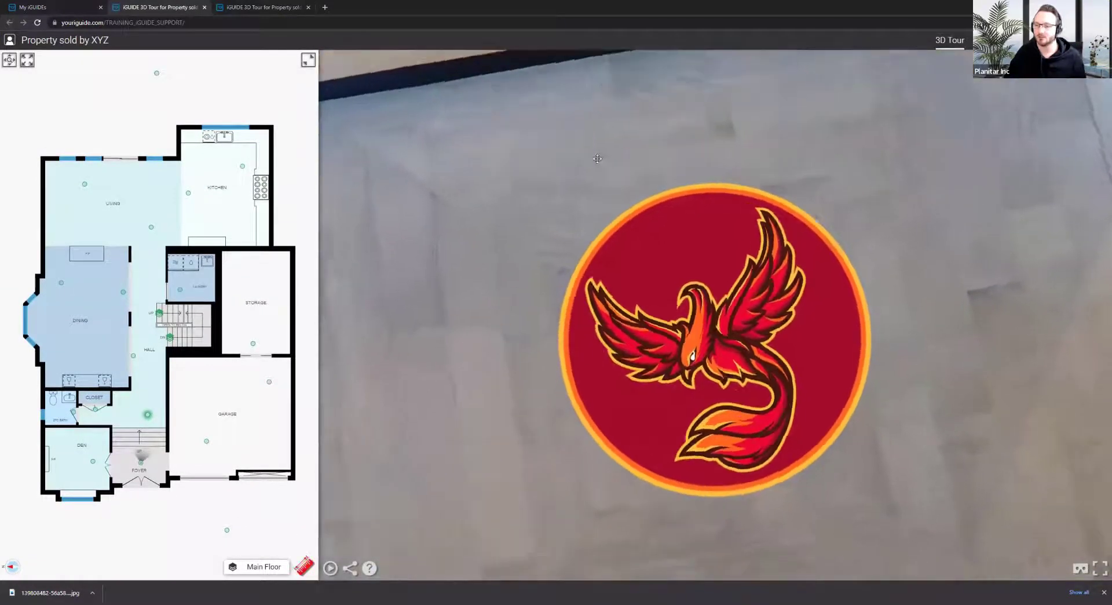
pyautogui.moveTo(813, 176); pyautogui.dragTo(576, 280)
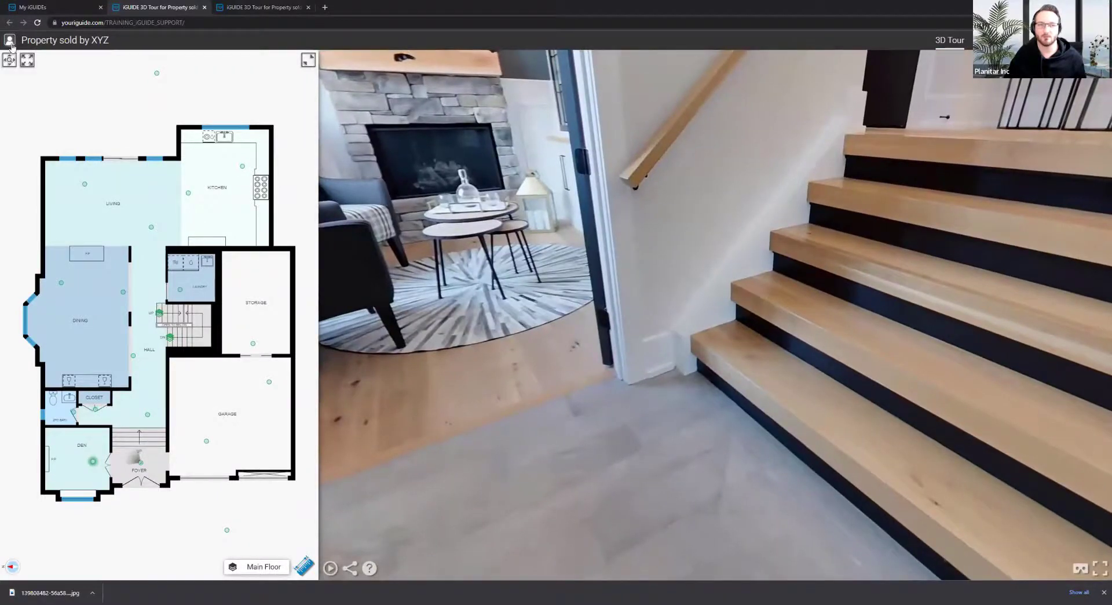
# Show the agent banner details, then switch to the unbranded tour tab
pyautogui.click(10, 44)
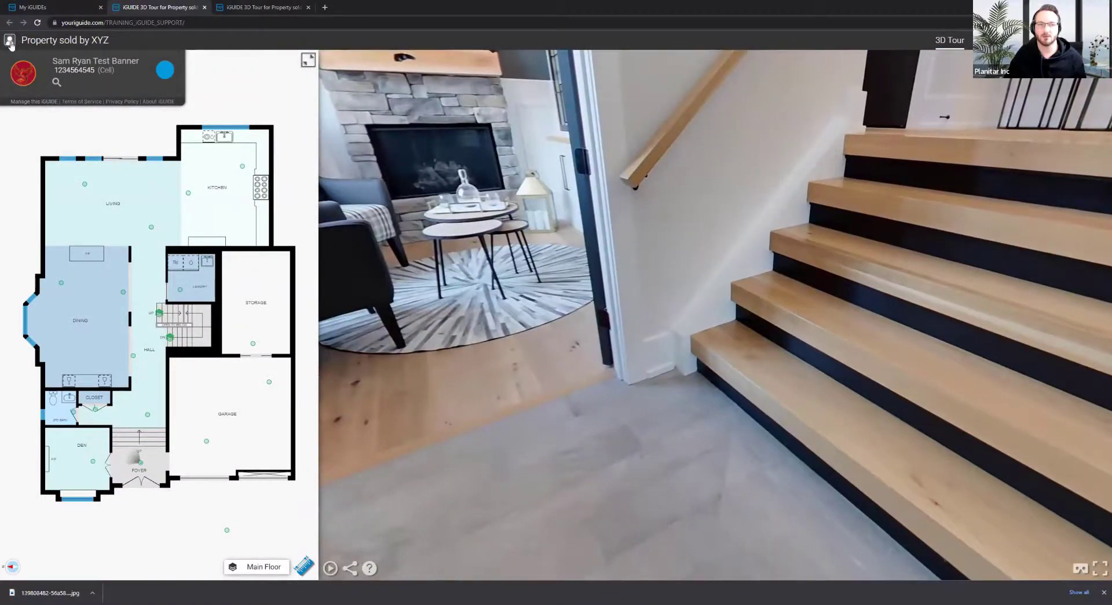
pyautogui.moveTo(805, 333); pyautogui.dragTo(607, 168)
pyautogui.click(255, 6)
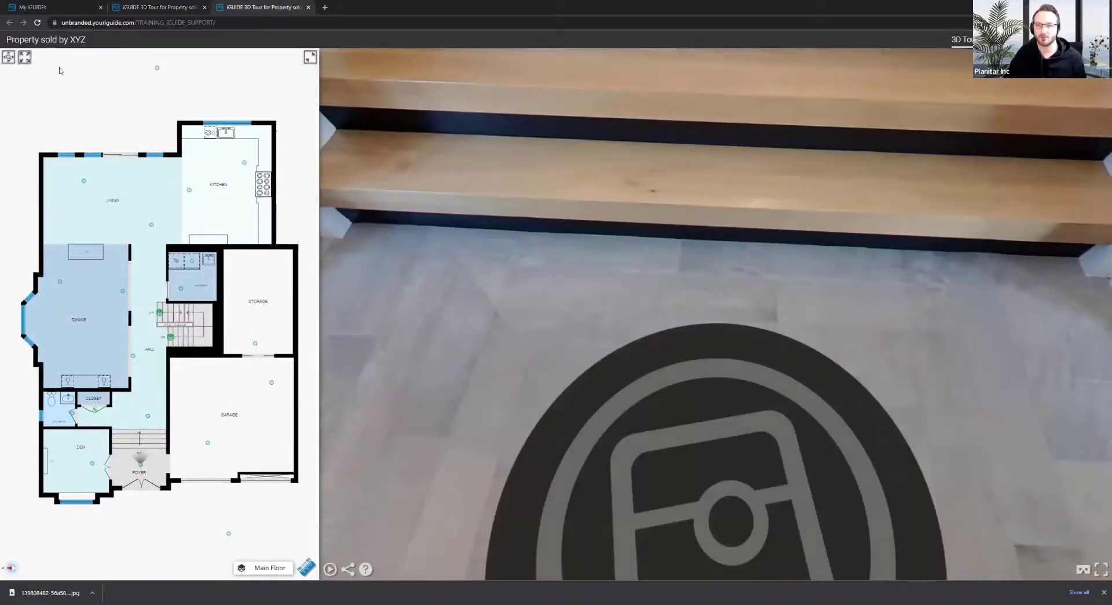
# Move to the spot beside the logo and view the plain grey default floor mark from directly above
pyautogui.moveTo(764, 384); pyautogui.dragTo(611, 164)
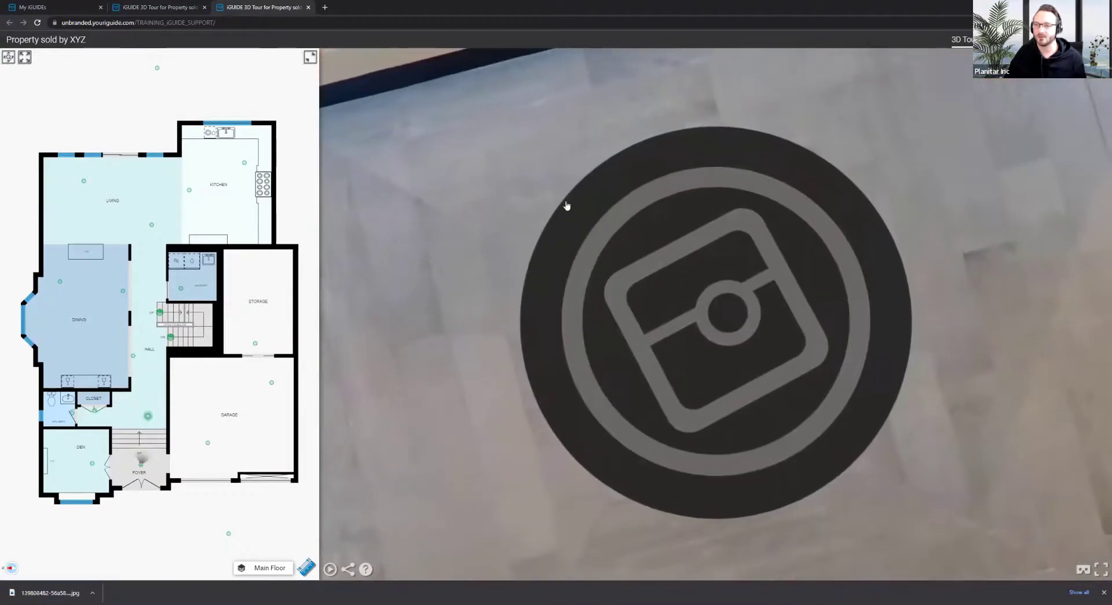
pyautogui.click(742, 489)
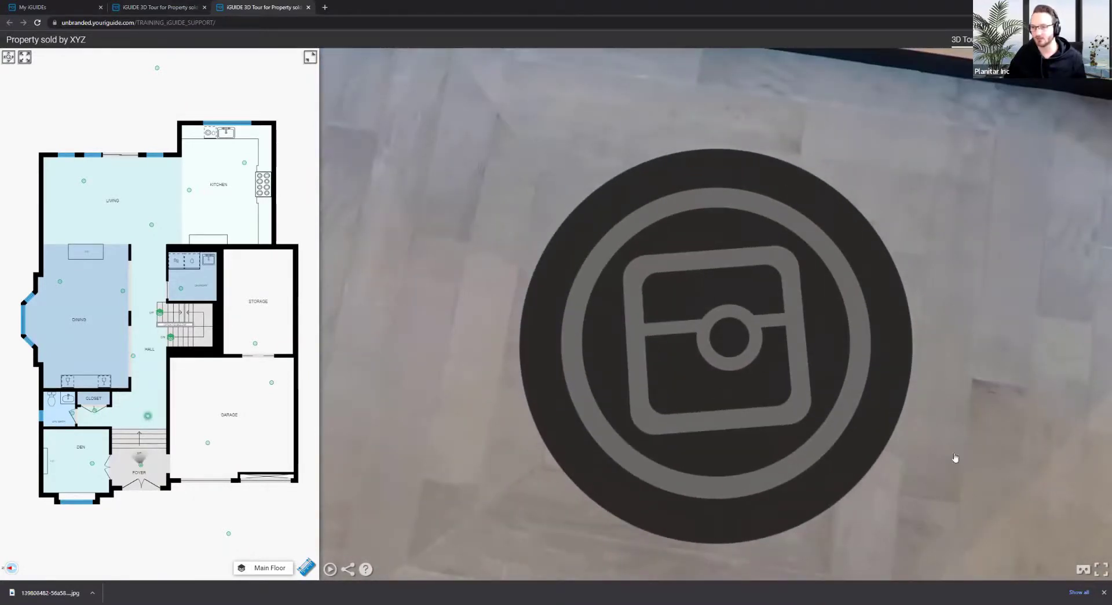
pyautogui.moveTo(843, 114); pyautogui.dragTo(765, 237)
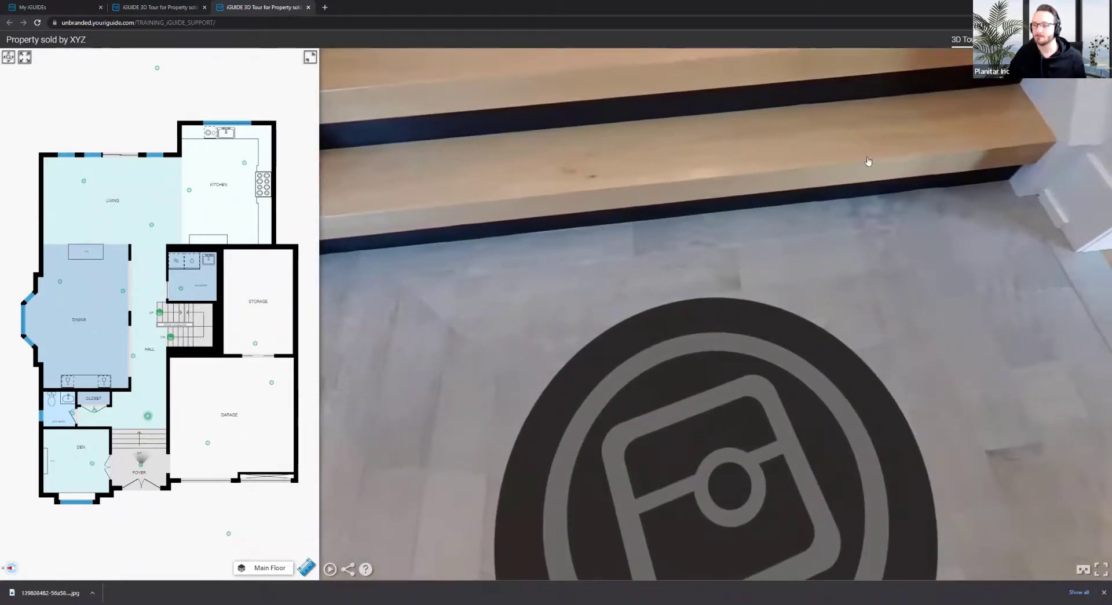
pyautogui.moveTo(721, 316); pyautogui.dragTo(601, 182)
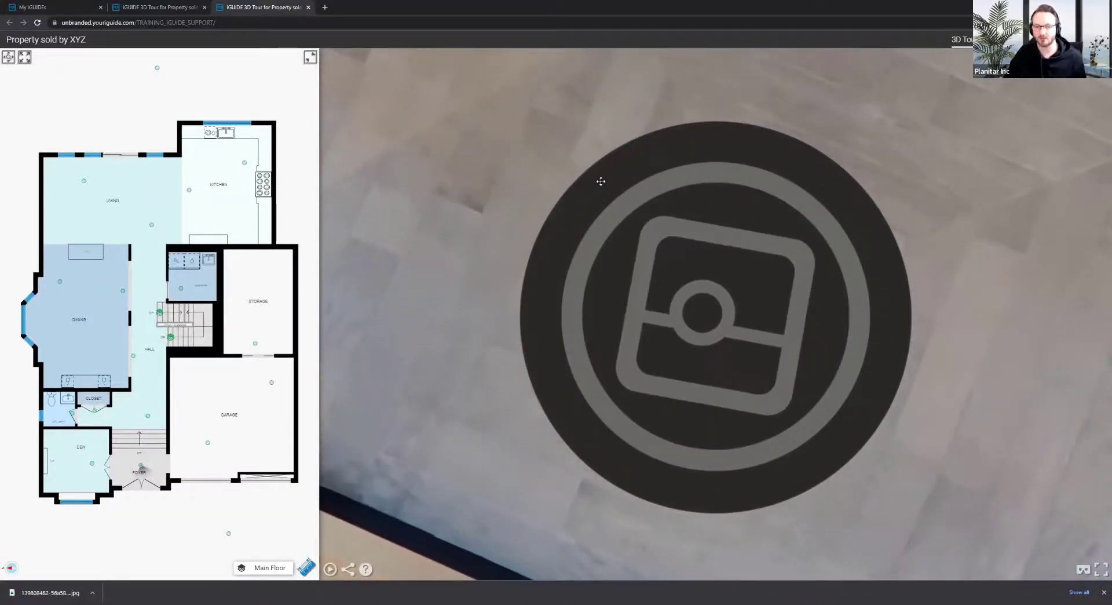
pyautogui.moveTo(604, 184); pyautogui.dragTo(555, 87)
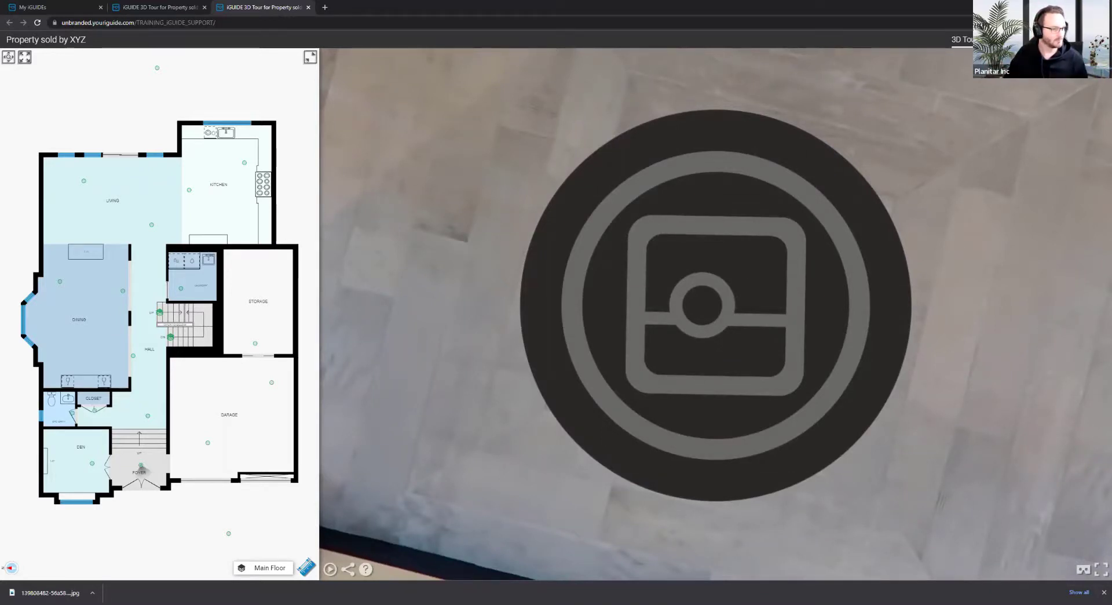
# Open the View Report to check the listed Unbranded tour link
pyautogui.click(64, 4)
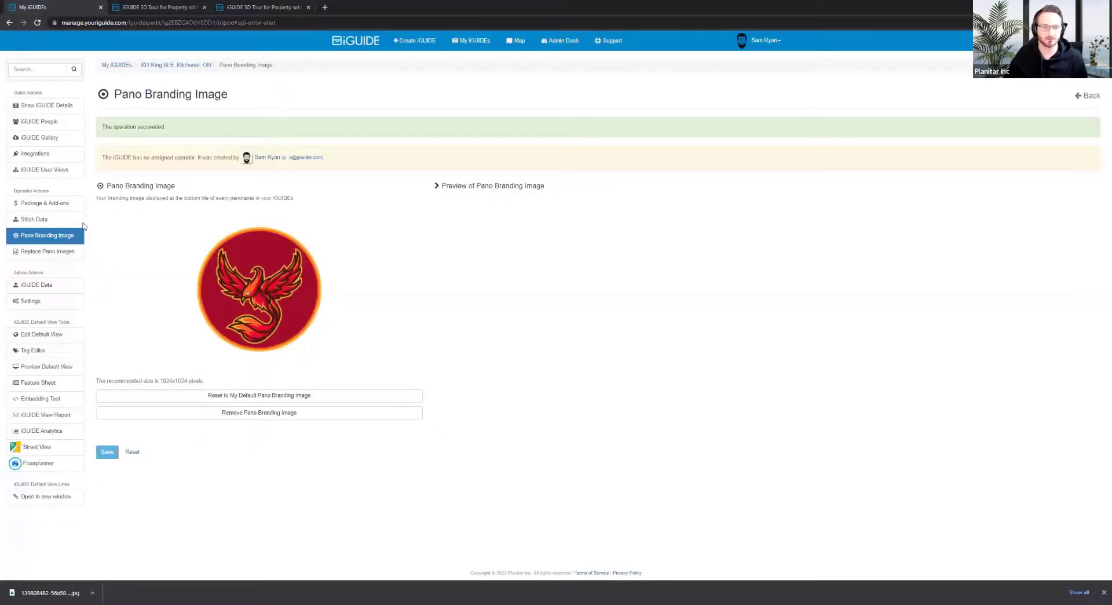
pyautogui.click(45, 413)
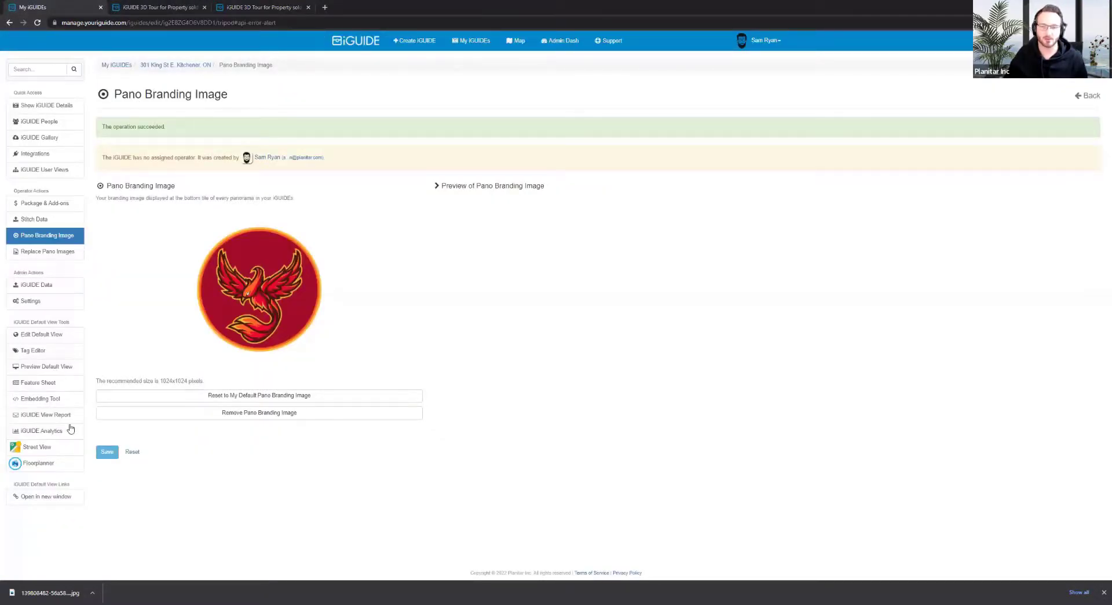
pyautogui.scroll(-7, 543, 360)
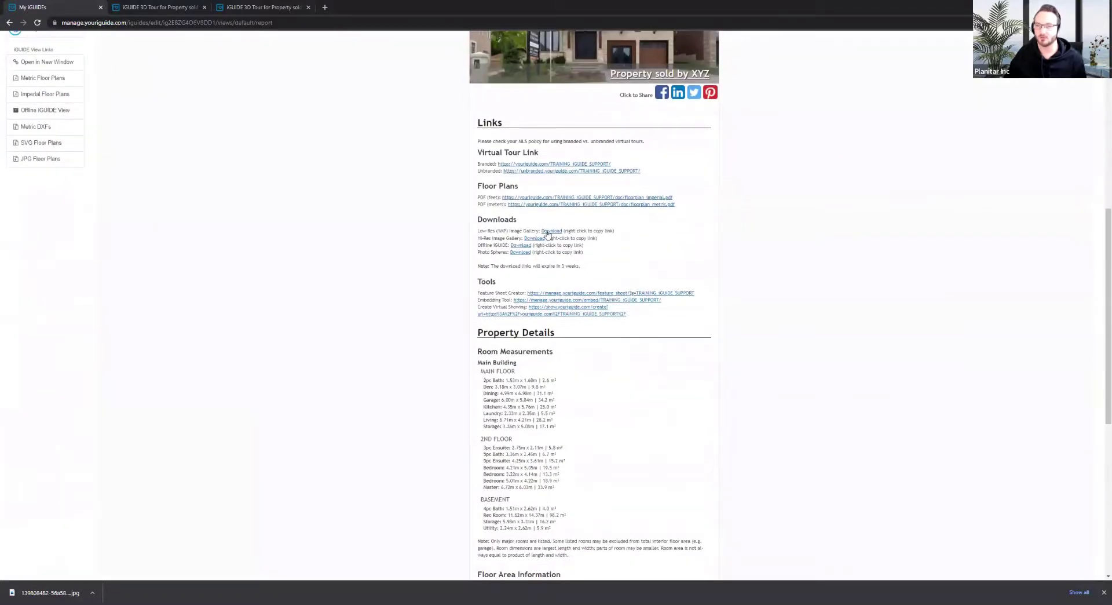
pyautogui.scroll(2, 534, 185)
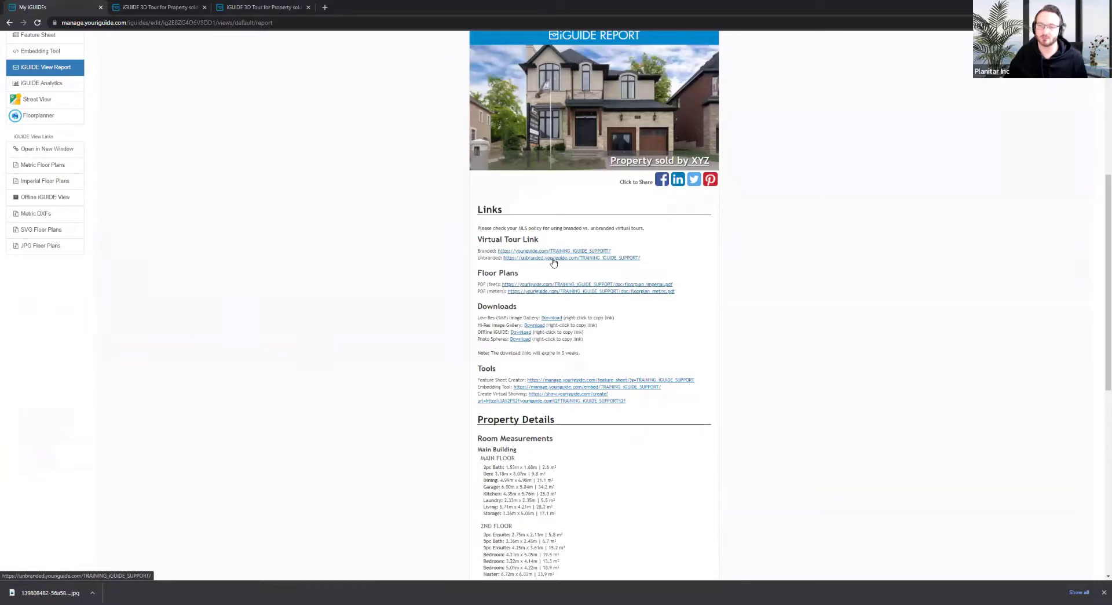
# Prefix the first tour tab's address with 'unbranded.' and load it
pyautogui.click(164, 6)
pyautogui.click(102, 24)
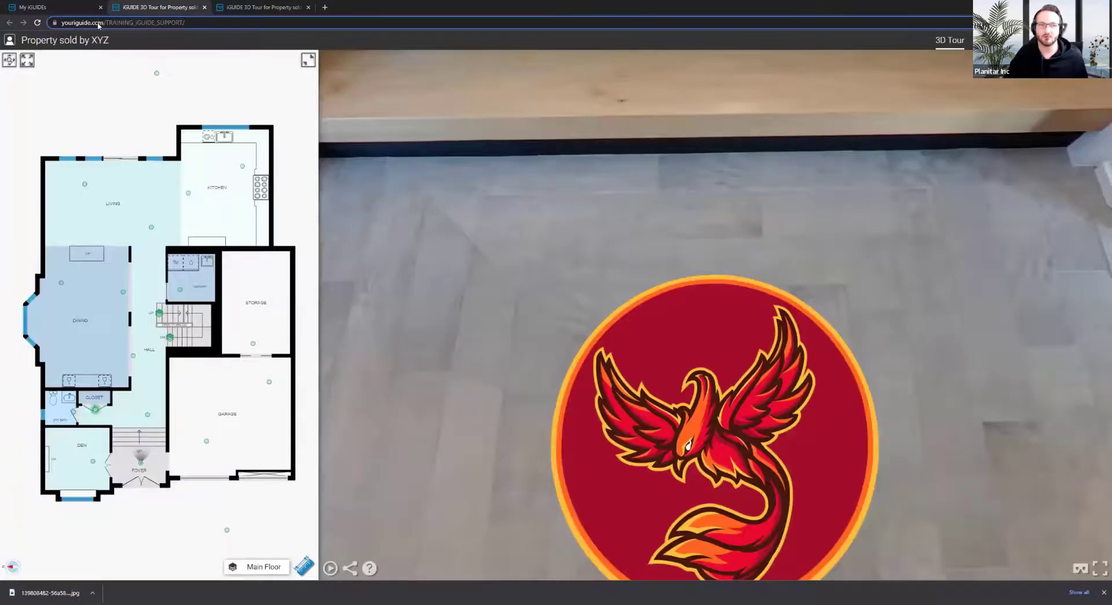
pyautogui.press('Home')
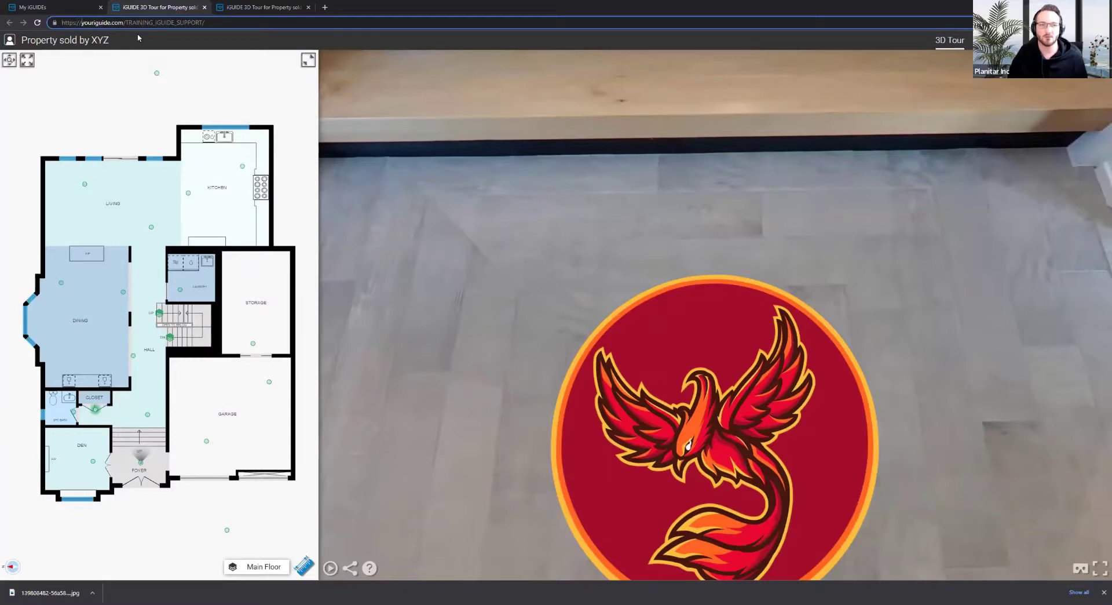
pyautogui.write('unbranded')
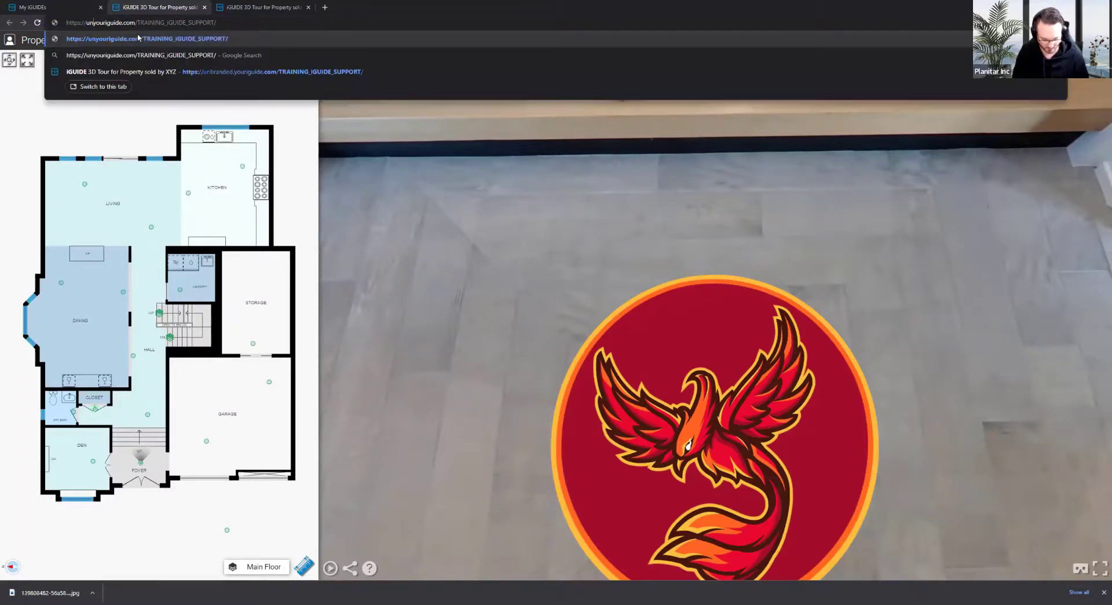
pyautogui.write('.')
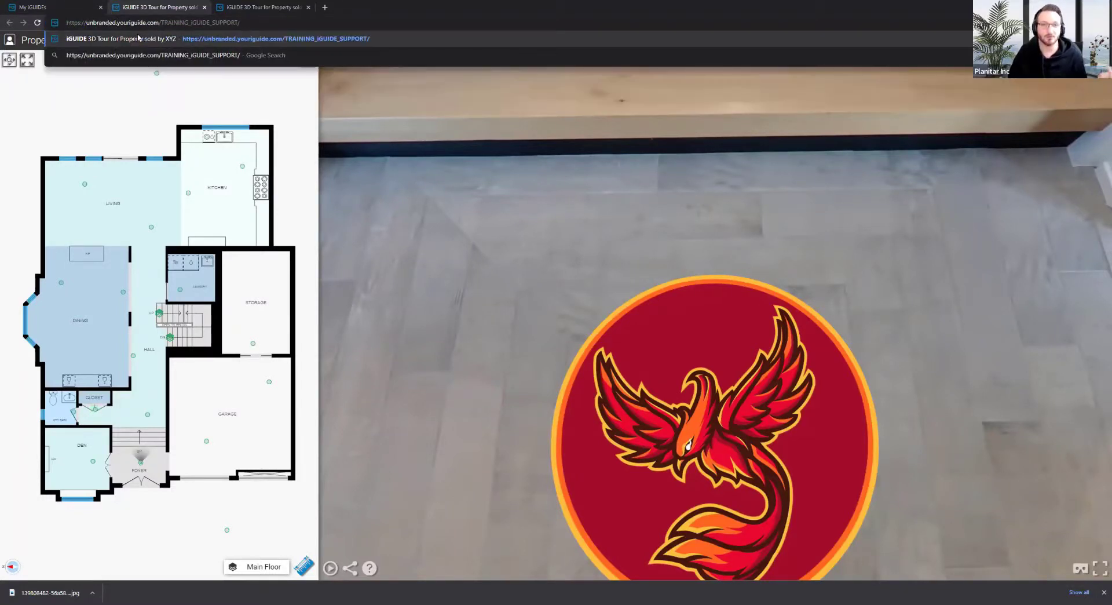
pyautogui.press('Return')
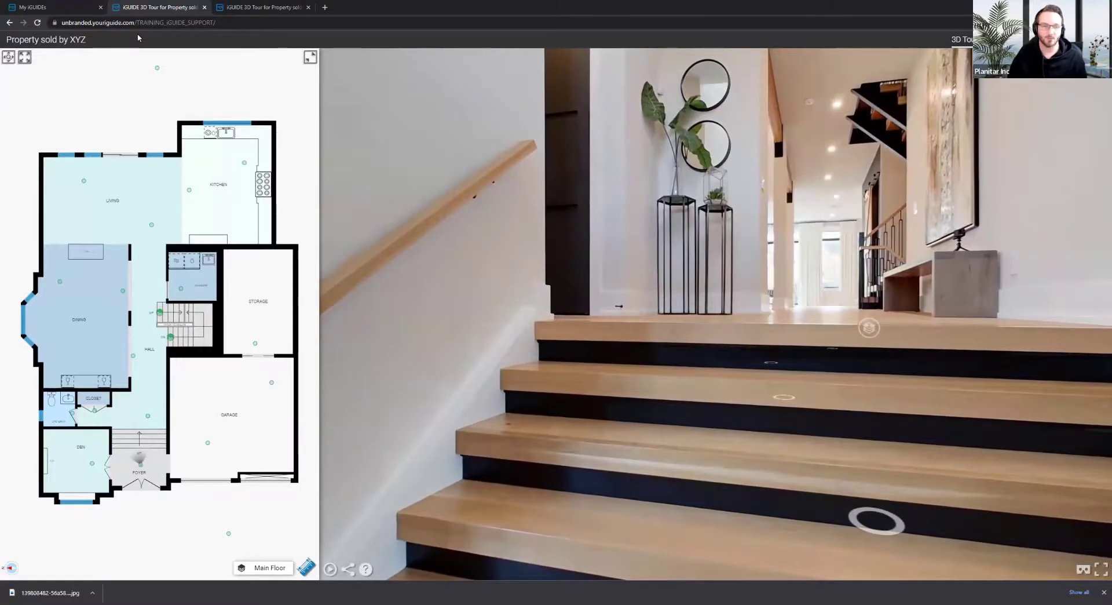
# Look around the stairs panorama and step up to the next panorama point
pyautogui.hotkey('ctrl', 'l')
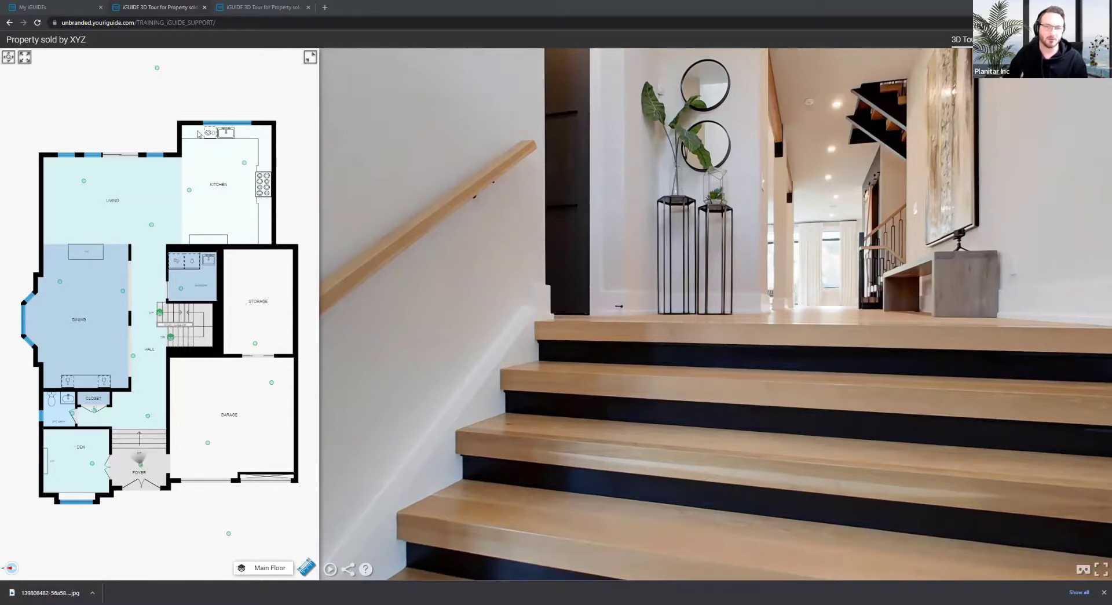
pyautogui.moveTo(713, 272)
pyautogui.mouseDown()
pyautogui.moveTo(539, 278)
pyautogui.moveTo(729, 268)
pyautogui.mouseUp()
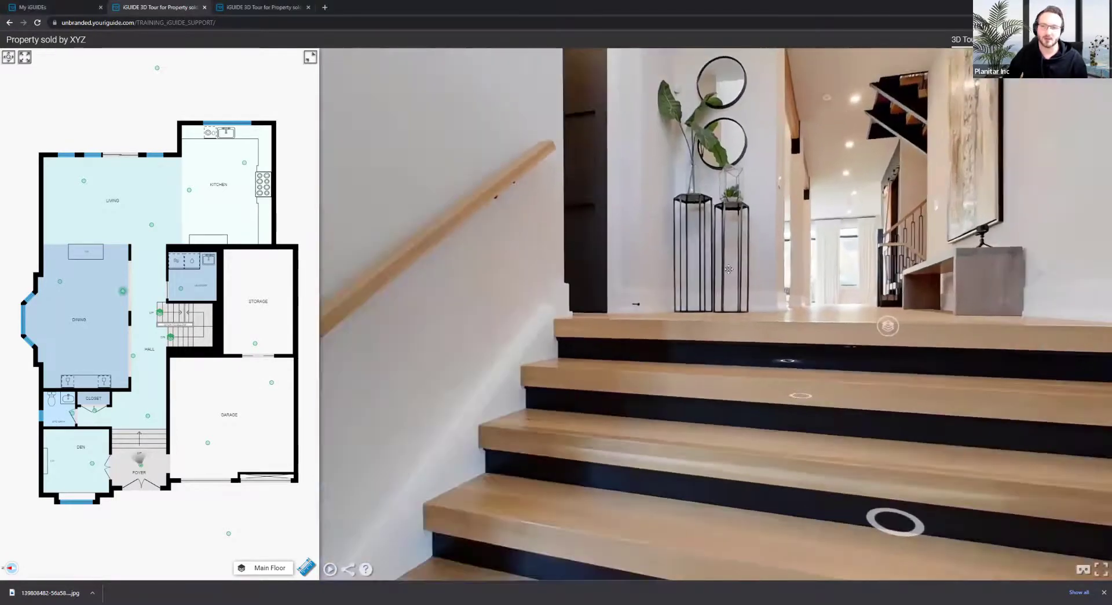
pyautogui.click(729, 269)
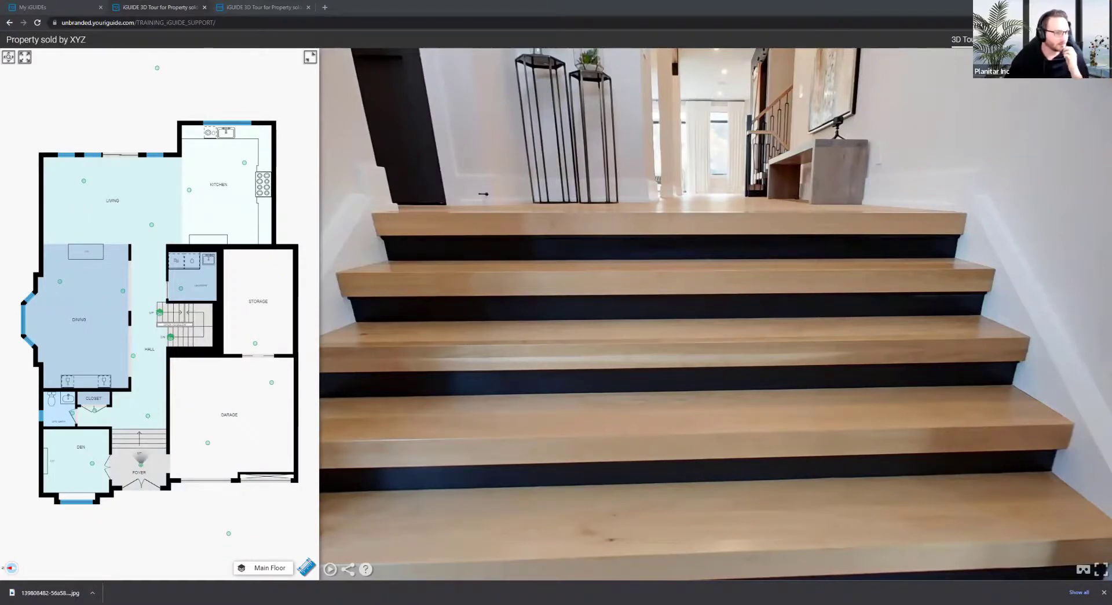
# Step further up the stairs and turn the view upward to face the main hallway
pyautogui.click(746, 384)
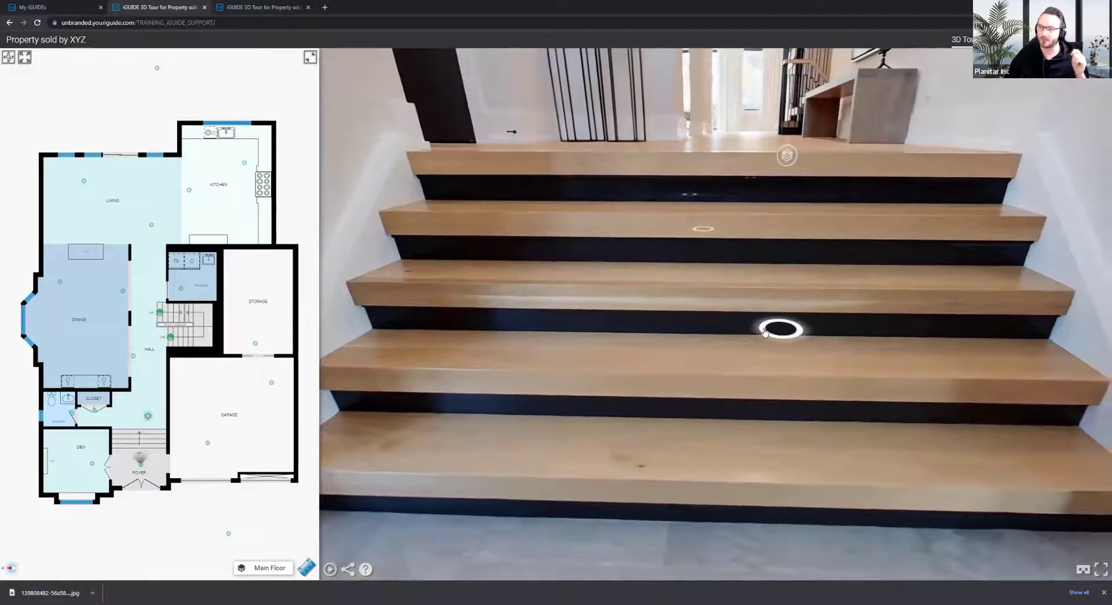
pyautogui.moveTo(625, 346); pyautogui.dragTo(601, 235)
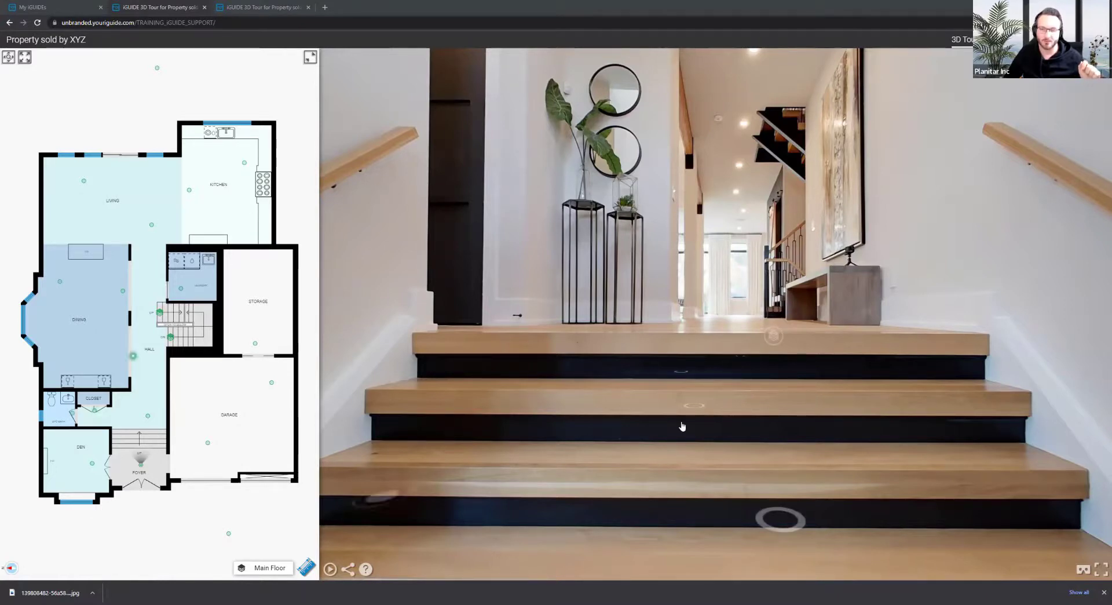
pyautogui.moveTo(676, 414); pyautogui.dragTo(672, 384)
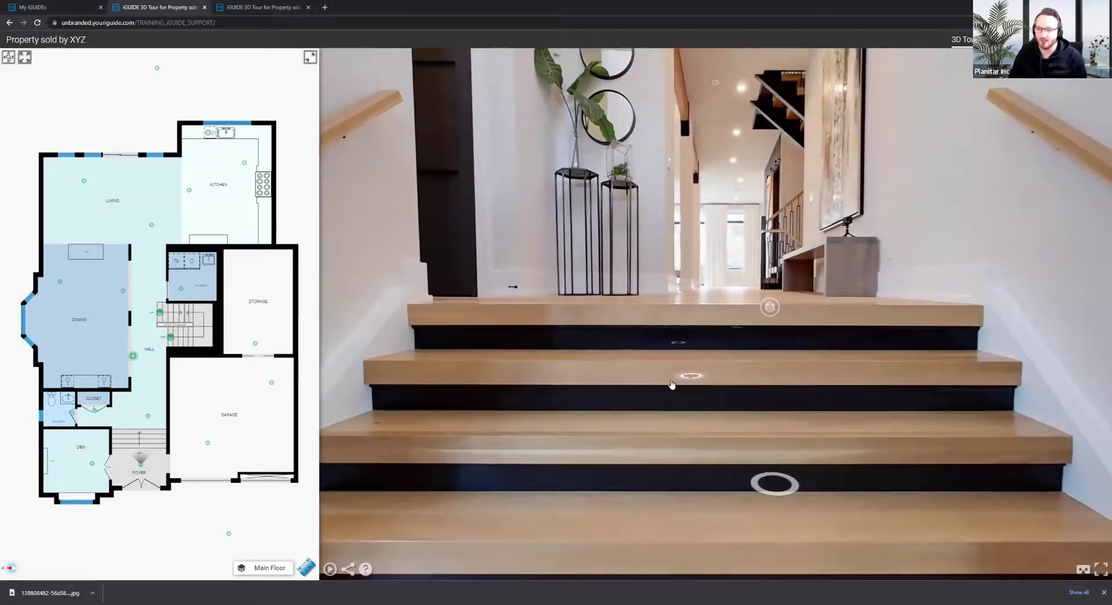